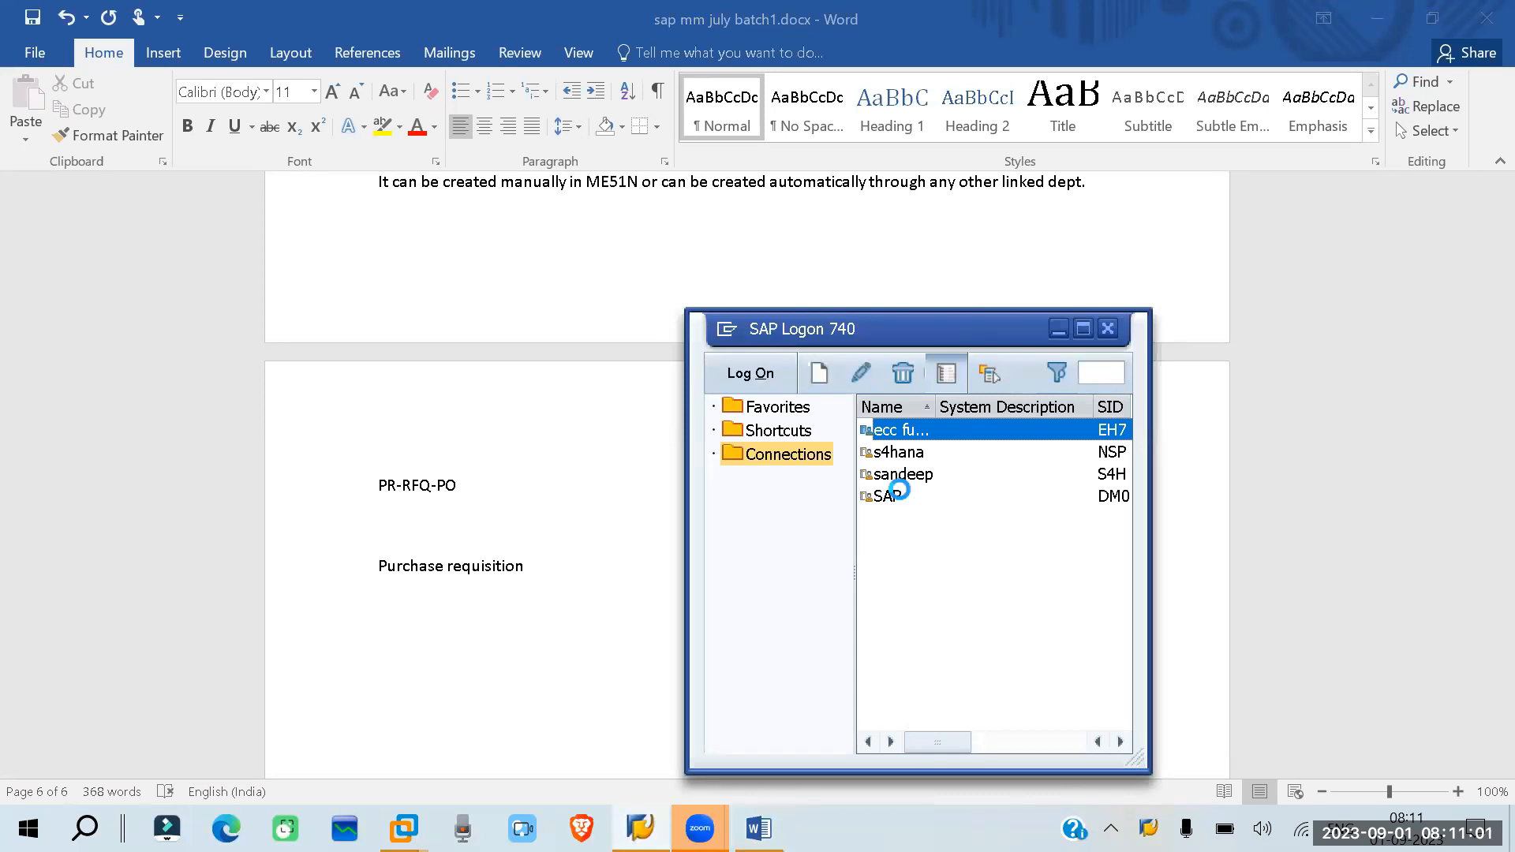
- Open the SAP connection in SAP Logon and log on to client 800 with the user name and account password
left_click(904, 498)
double_click(904, 497)
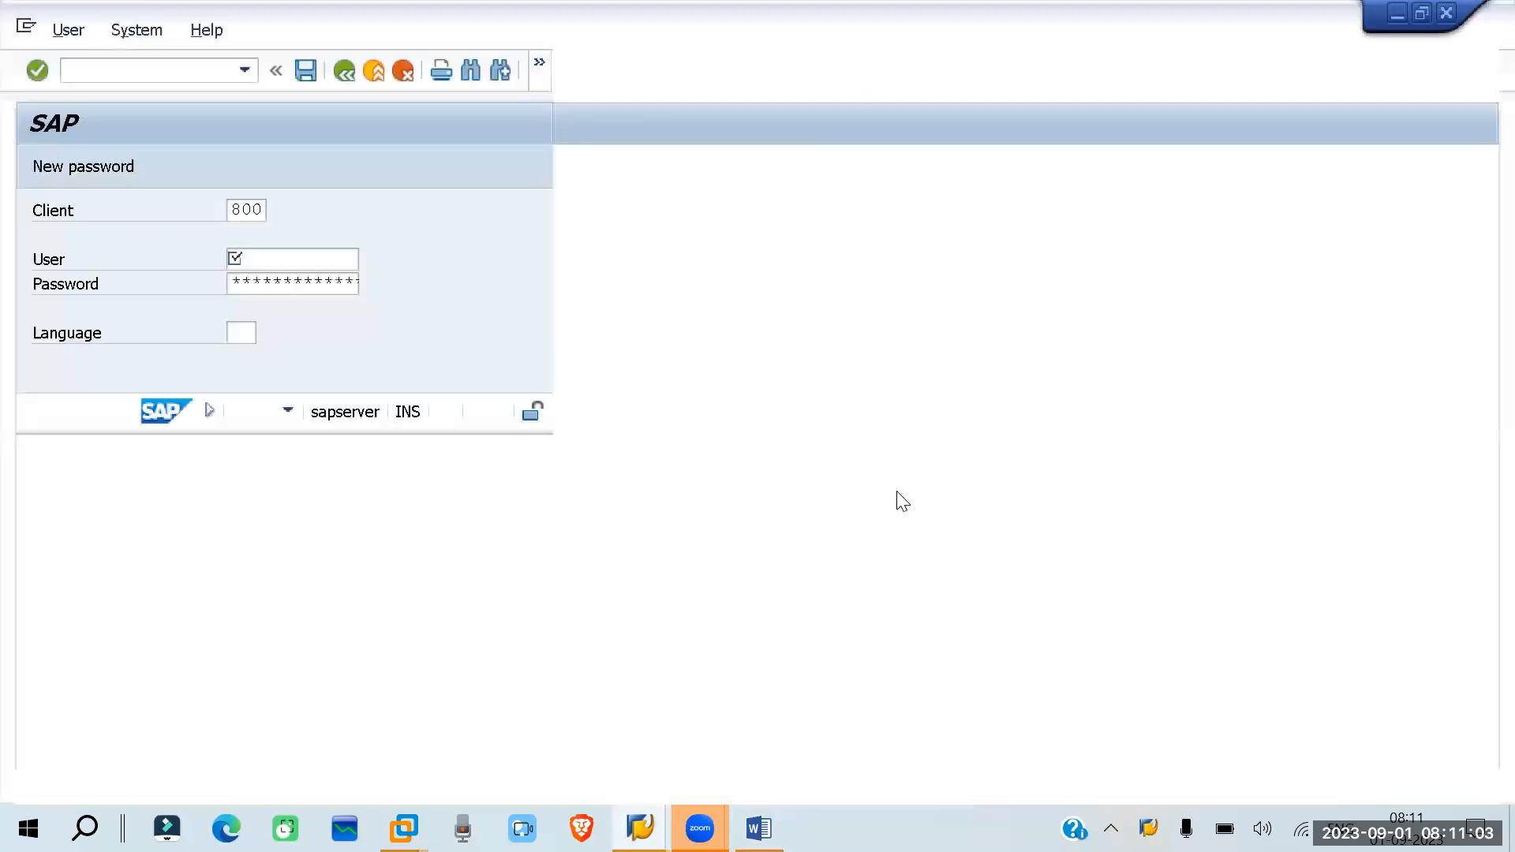
left_click(292, 264)
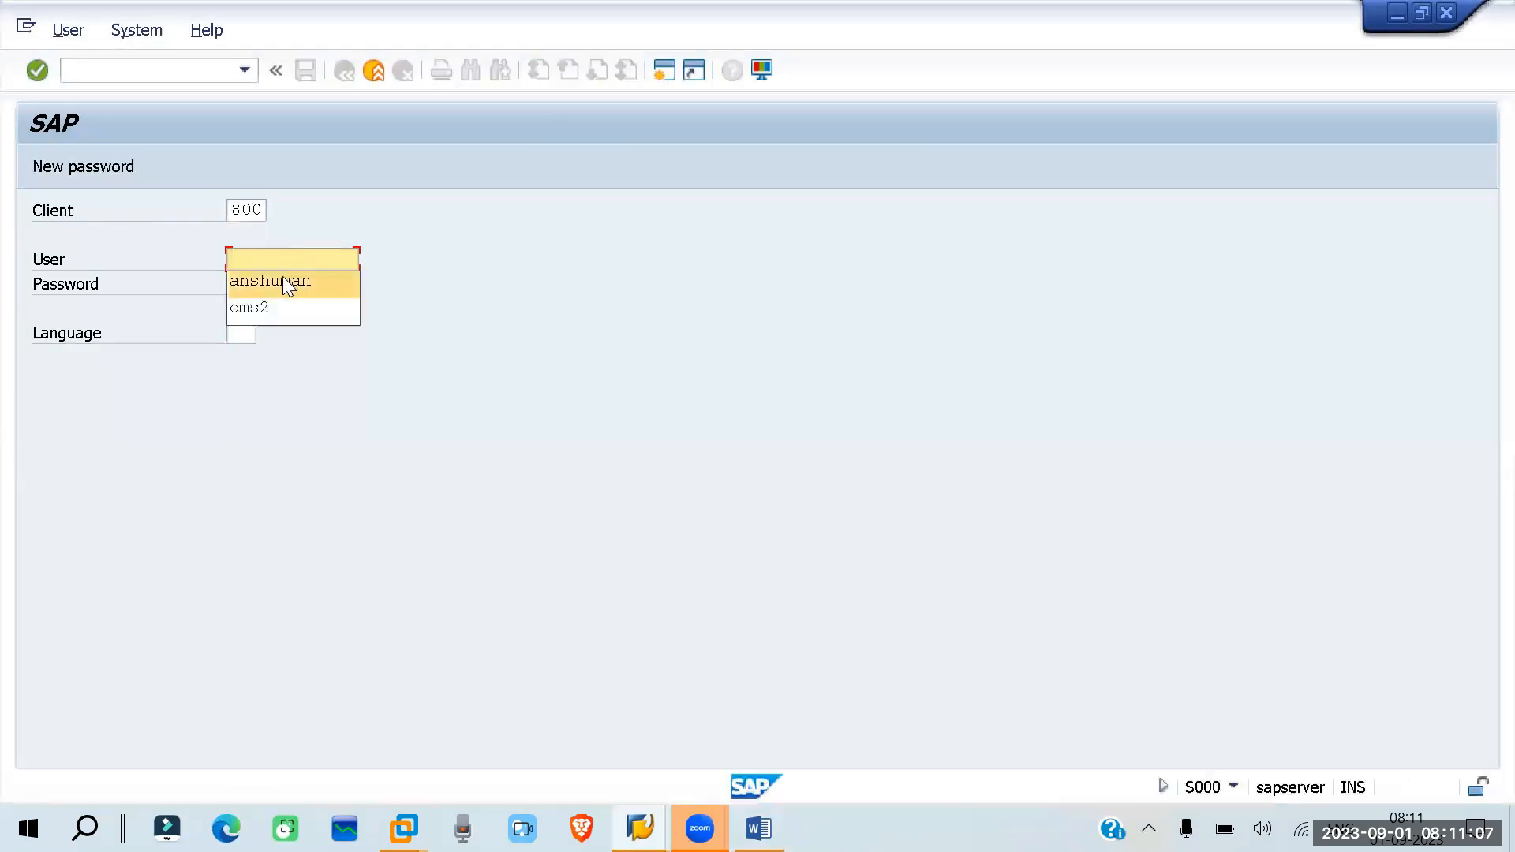
left_click(282, 280)
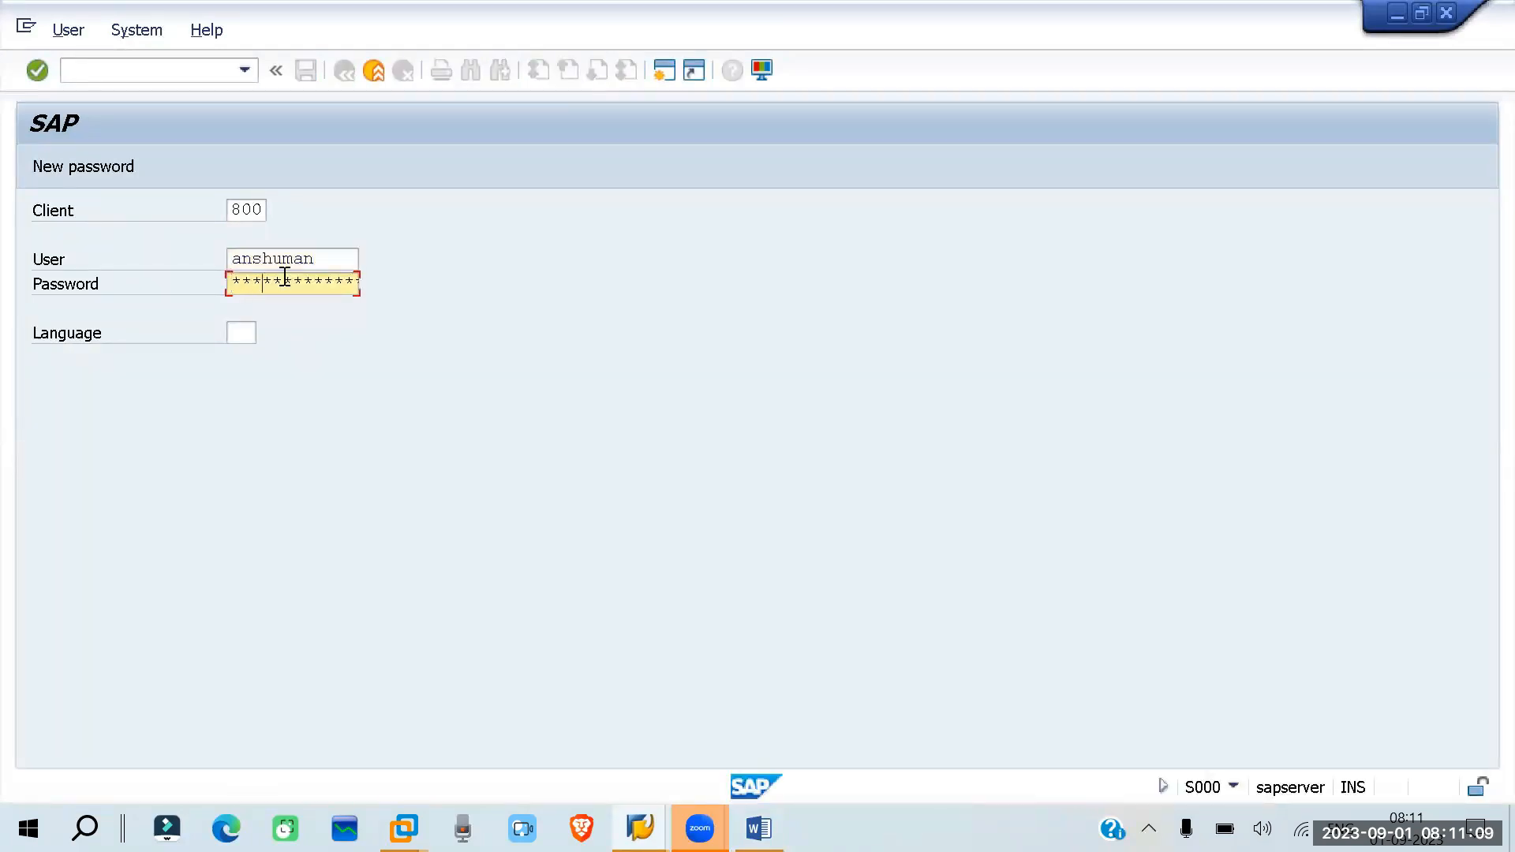
key("Return")
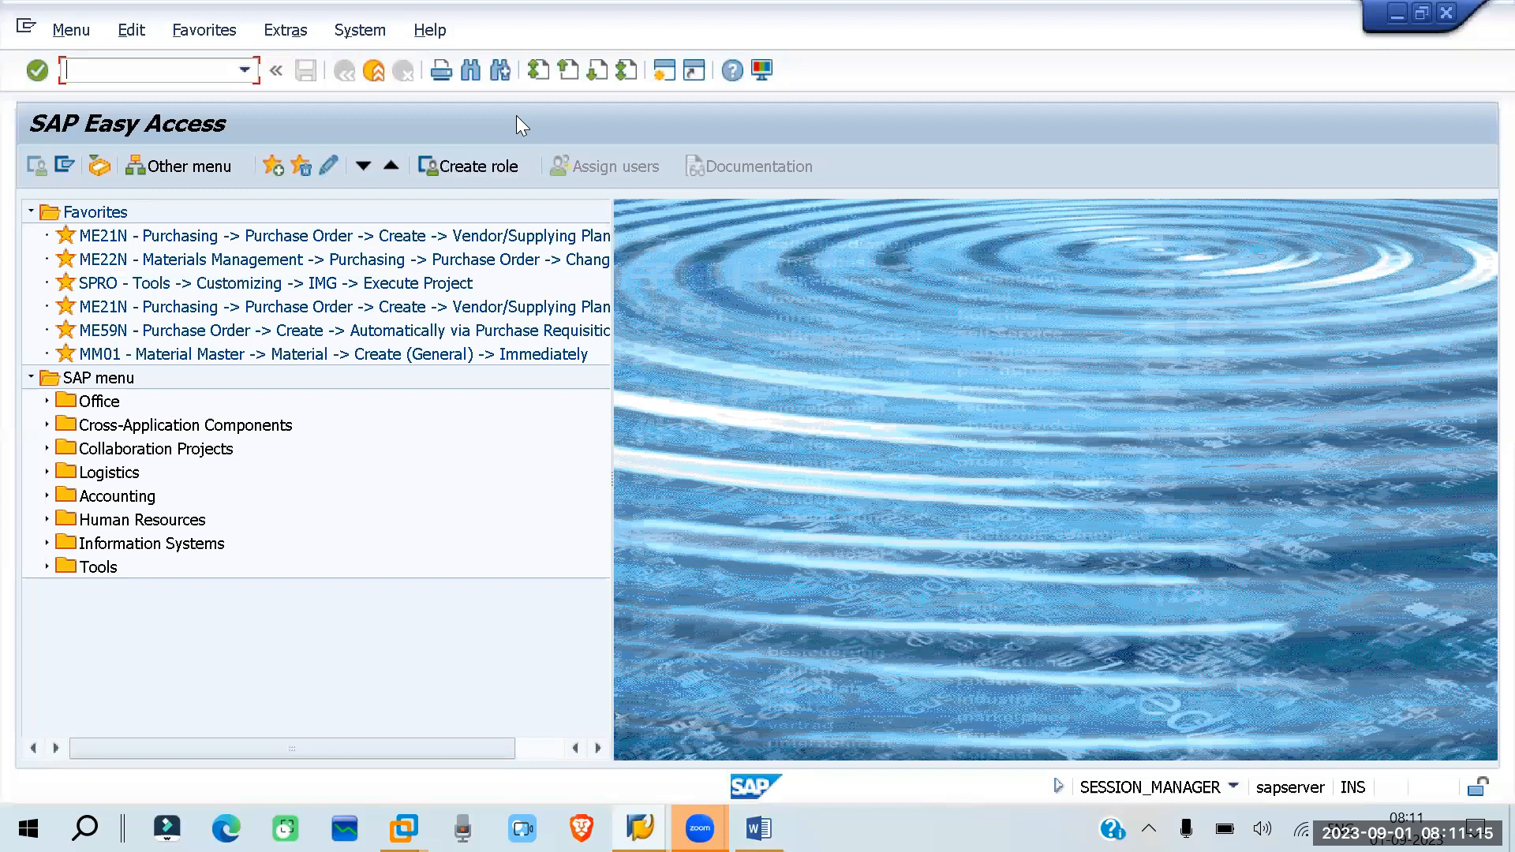
- Run transaction spro and display the SAP Reference IMG
type("spro")
key("Return")
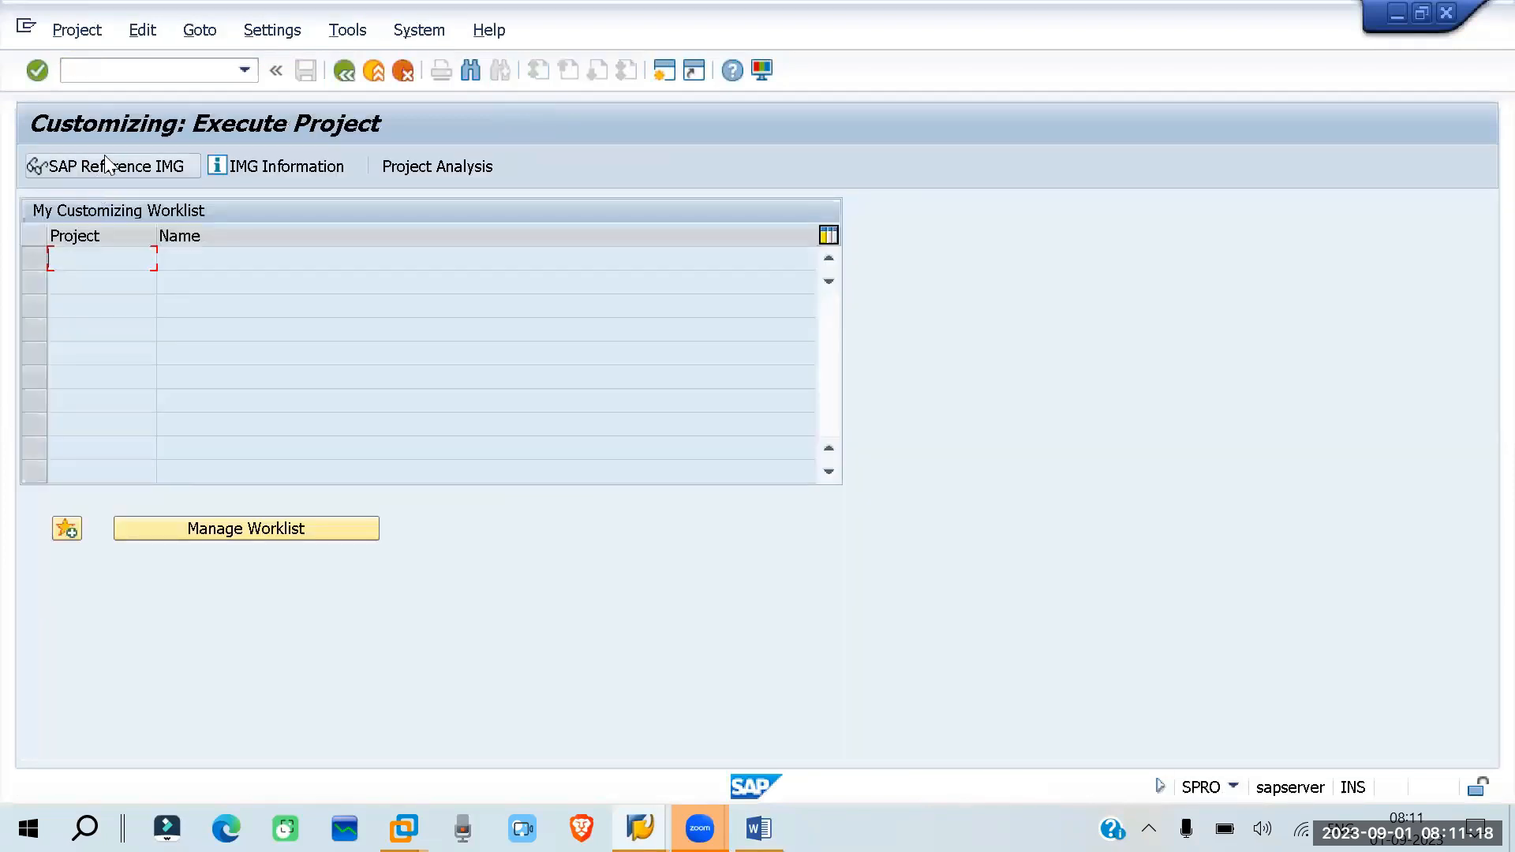
left_click(108, 163)
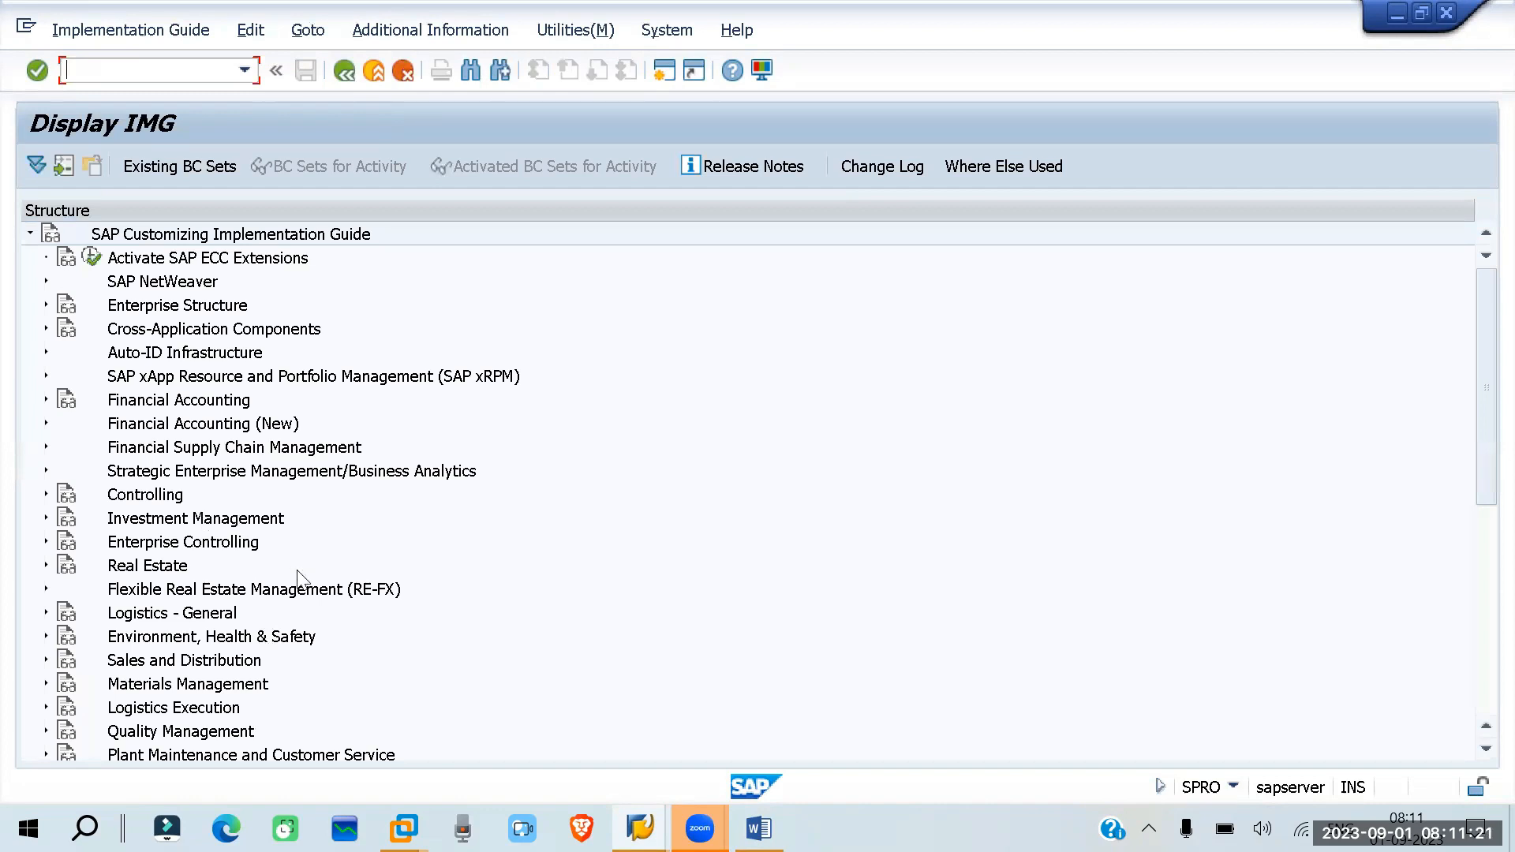
- Expand Materials Management > Purchasing > Purchase Requisition in the implementation guide to examine its customizing activities
left_click(45, 684)
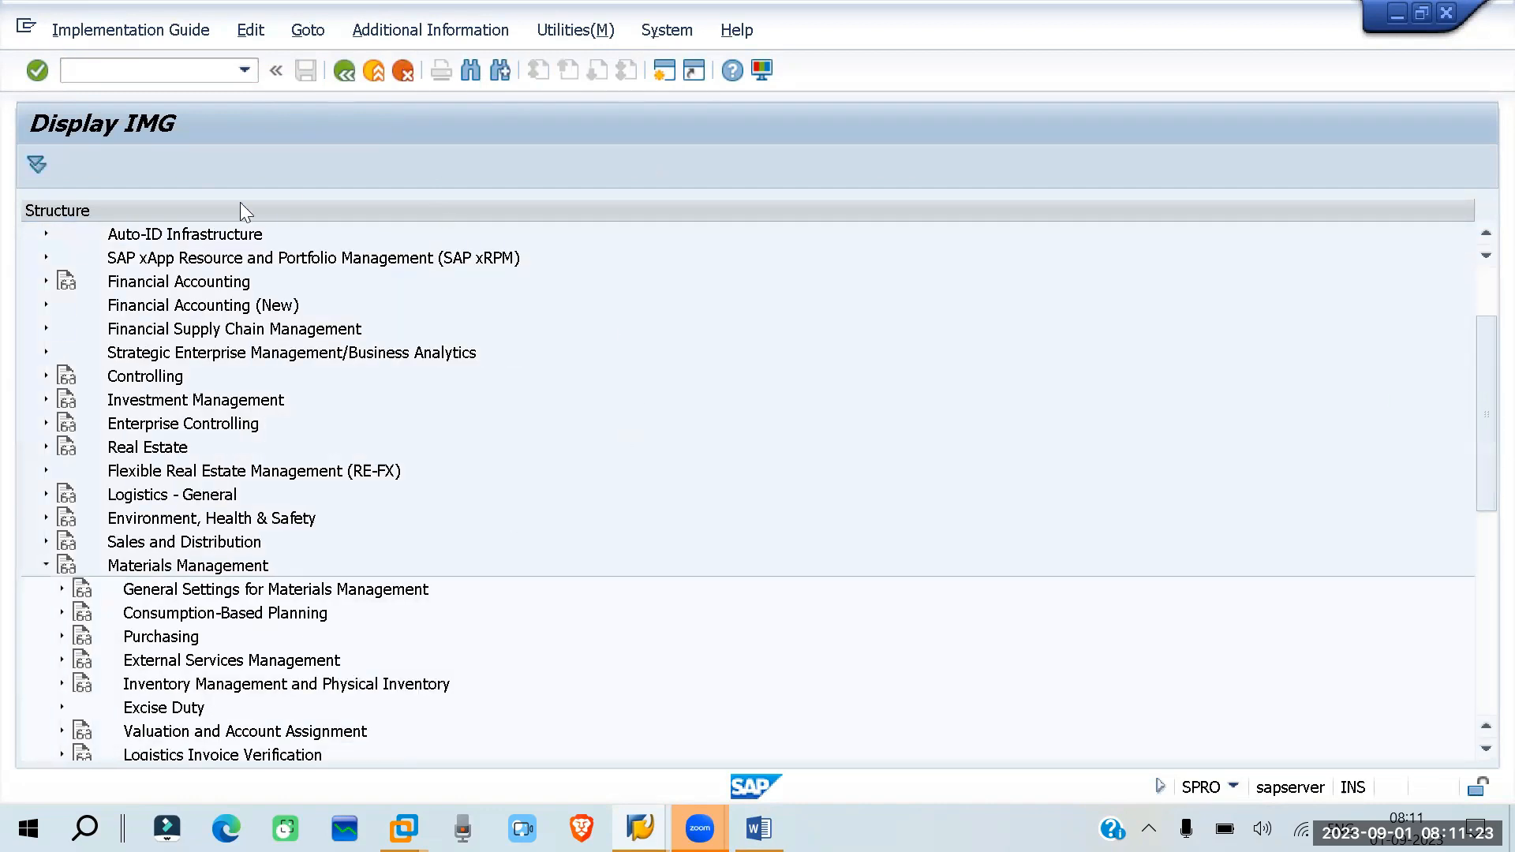
scroll(70, 486, "down", 4)
left_click(61, 471)
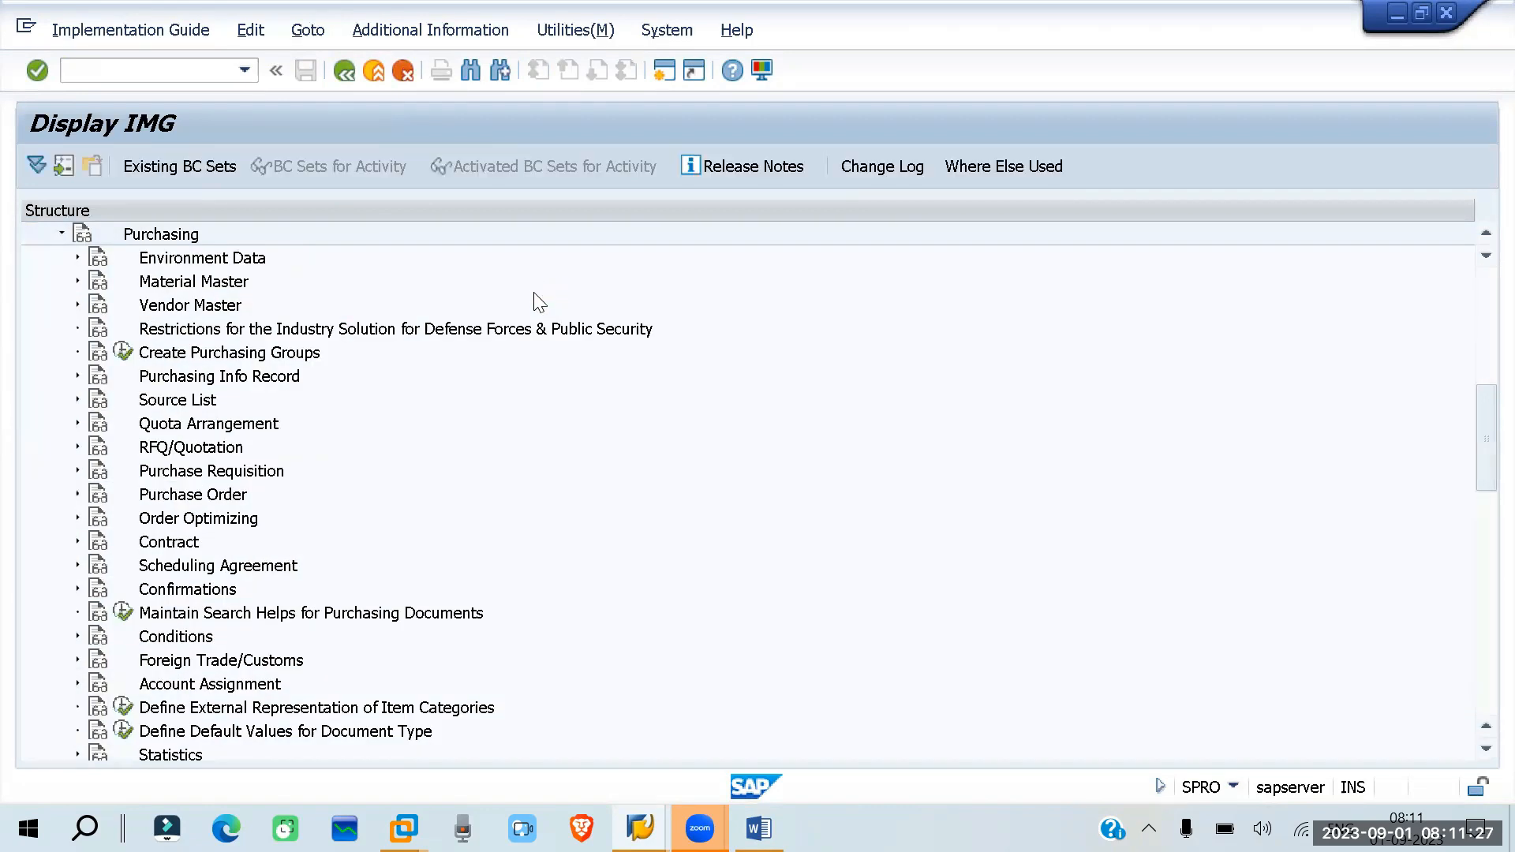
scroll(535, 302, "down", 1)
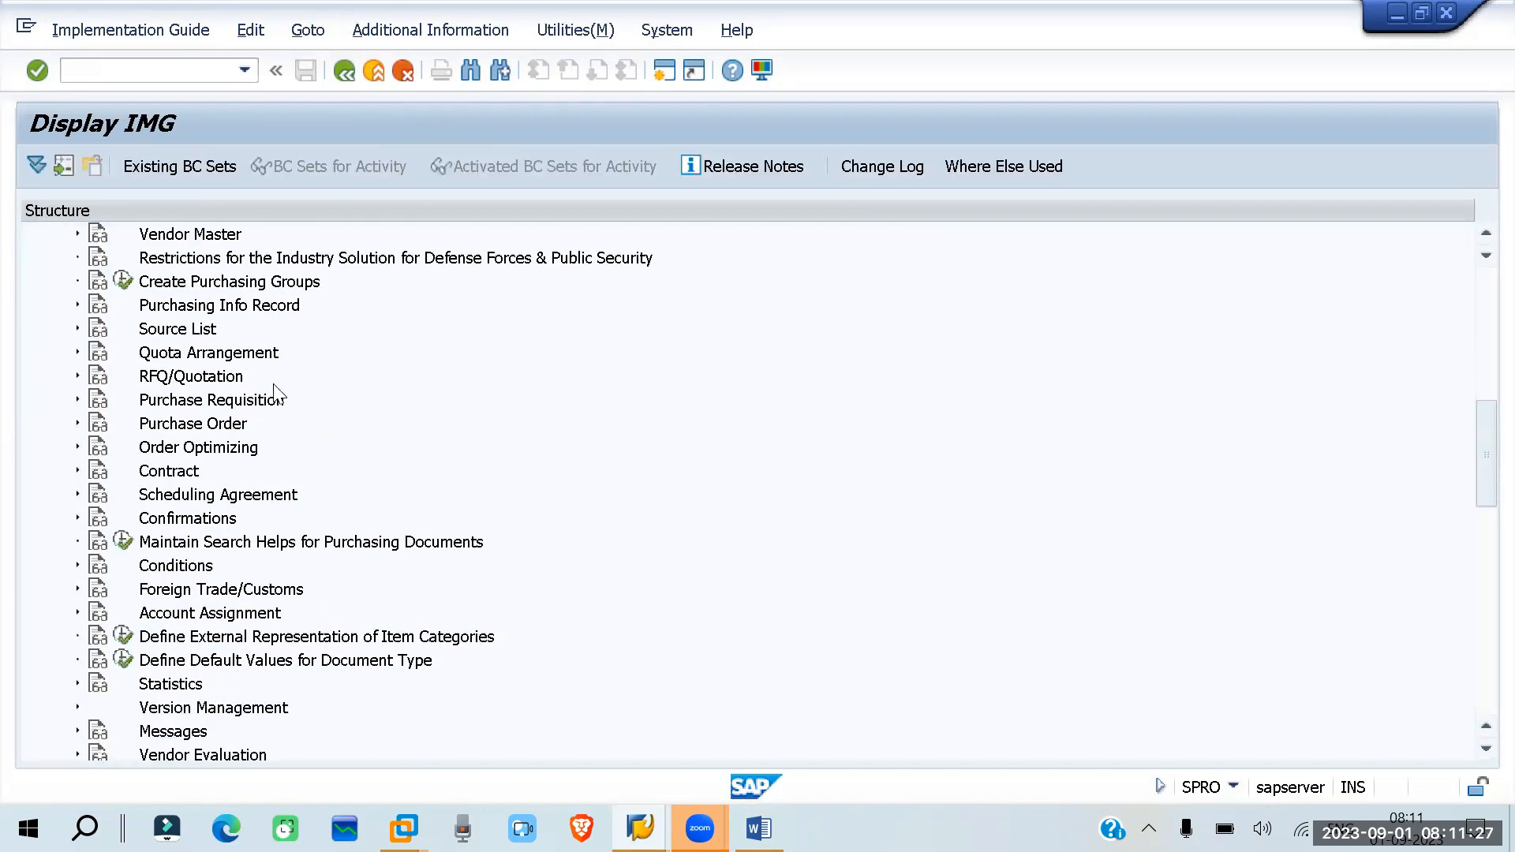
left_click(77, 398)
scroll(492, 341, "down", 2)
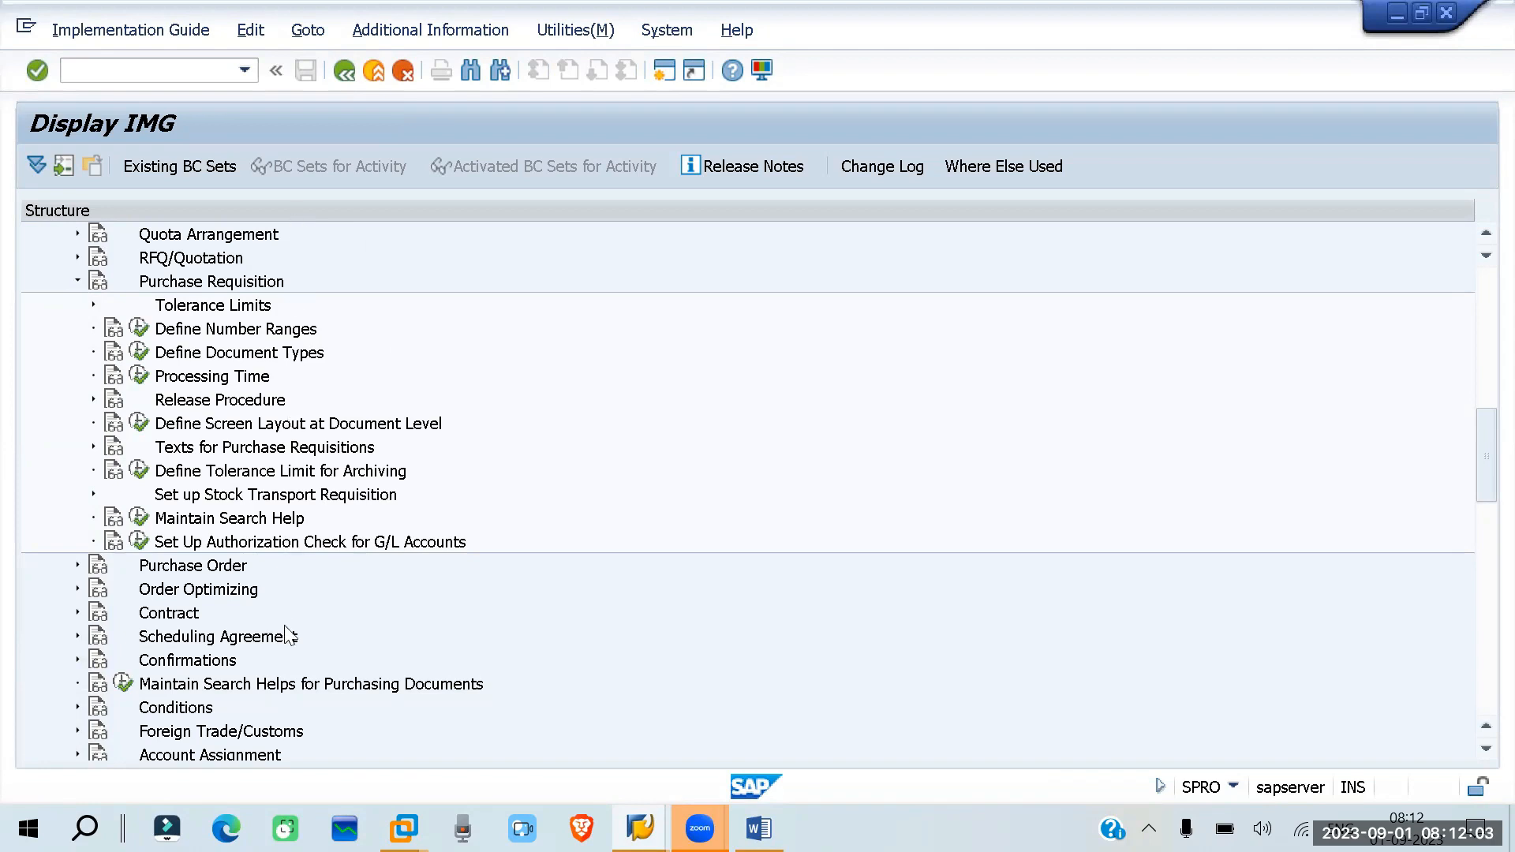
- Leave the implementation guide and return to the SAP Easy Access screen
left_click(75, 71)
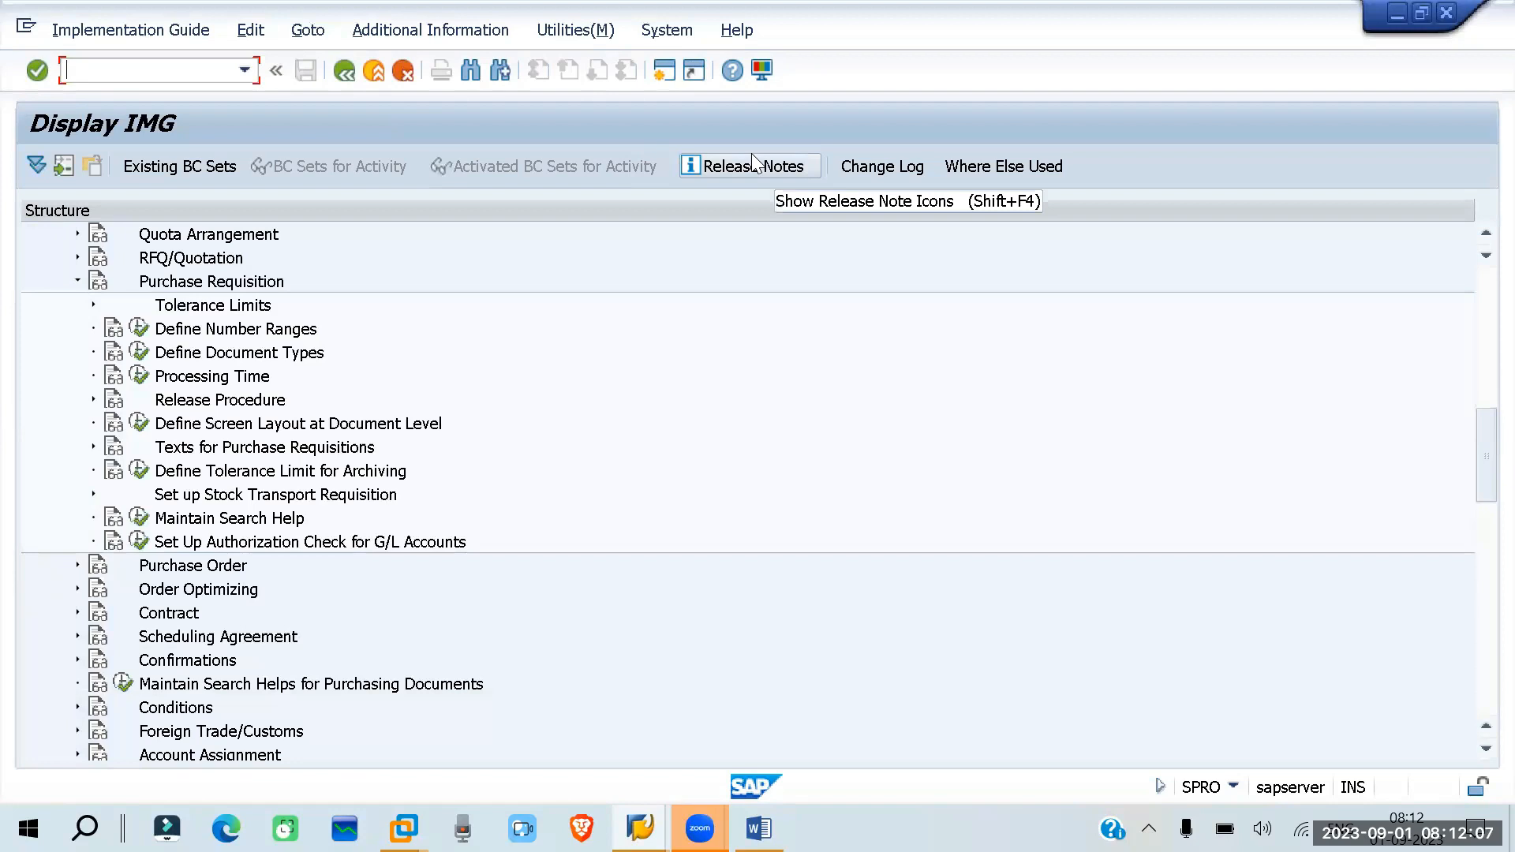
type("/nm")
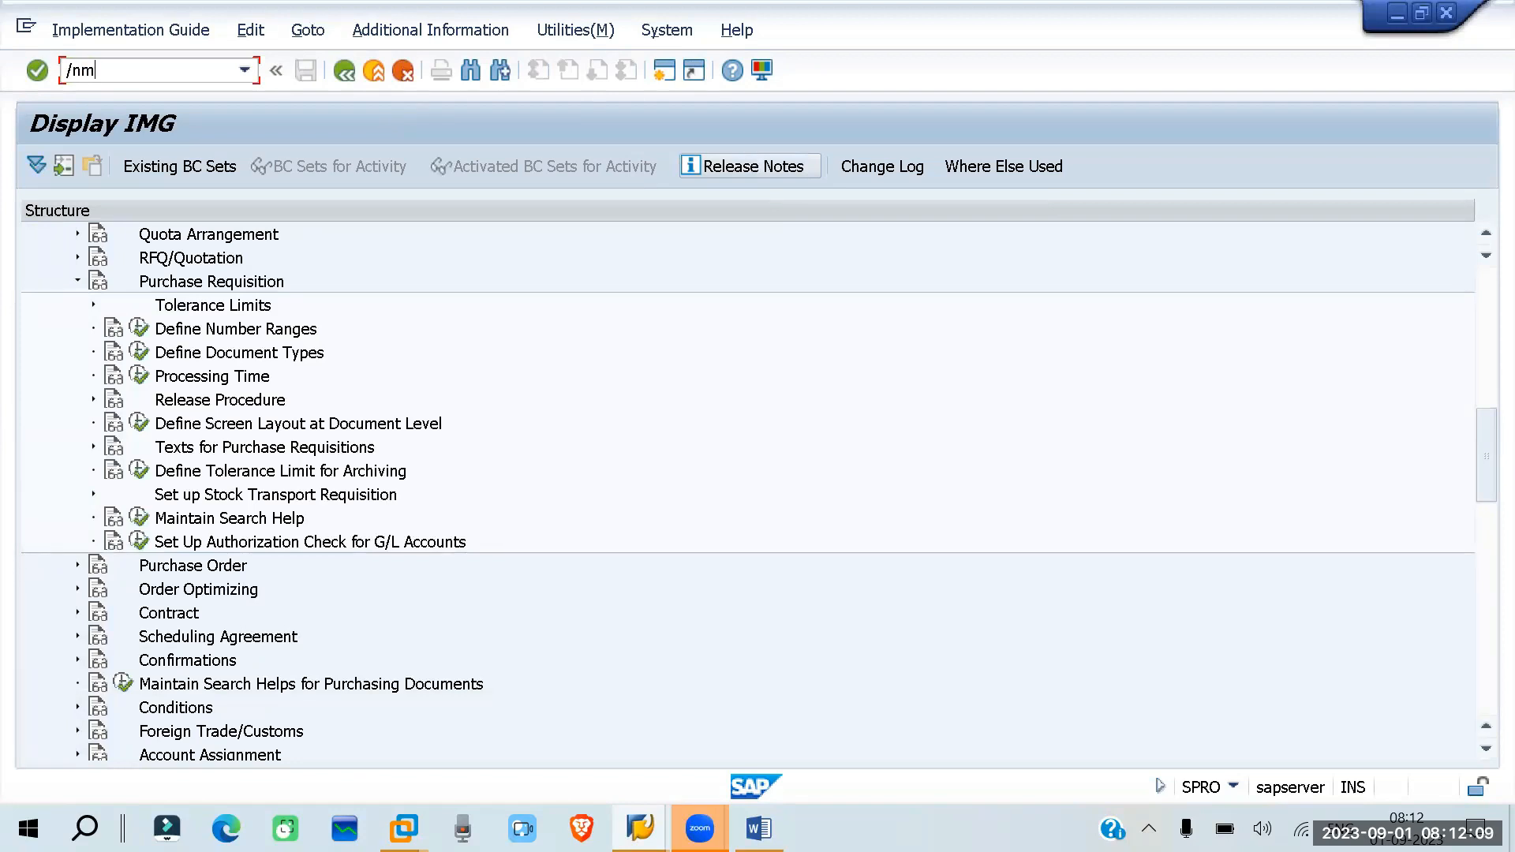
key("Return")
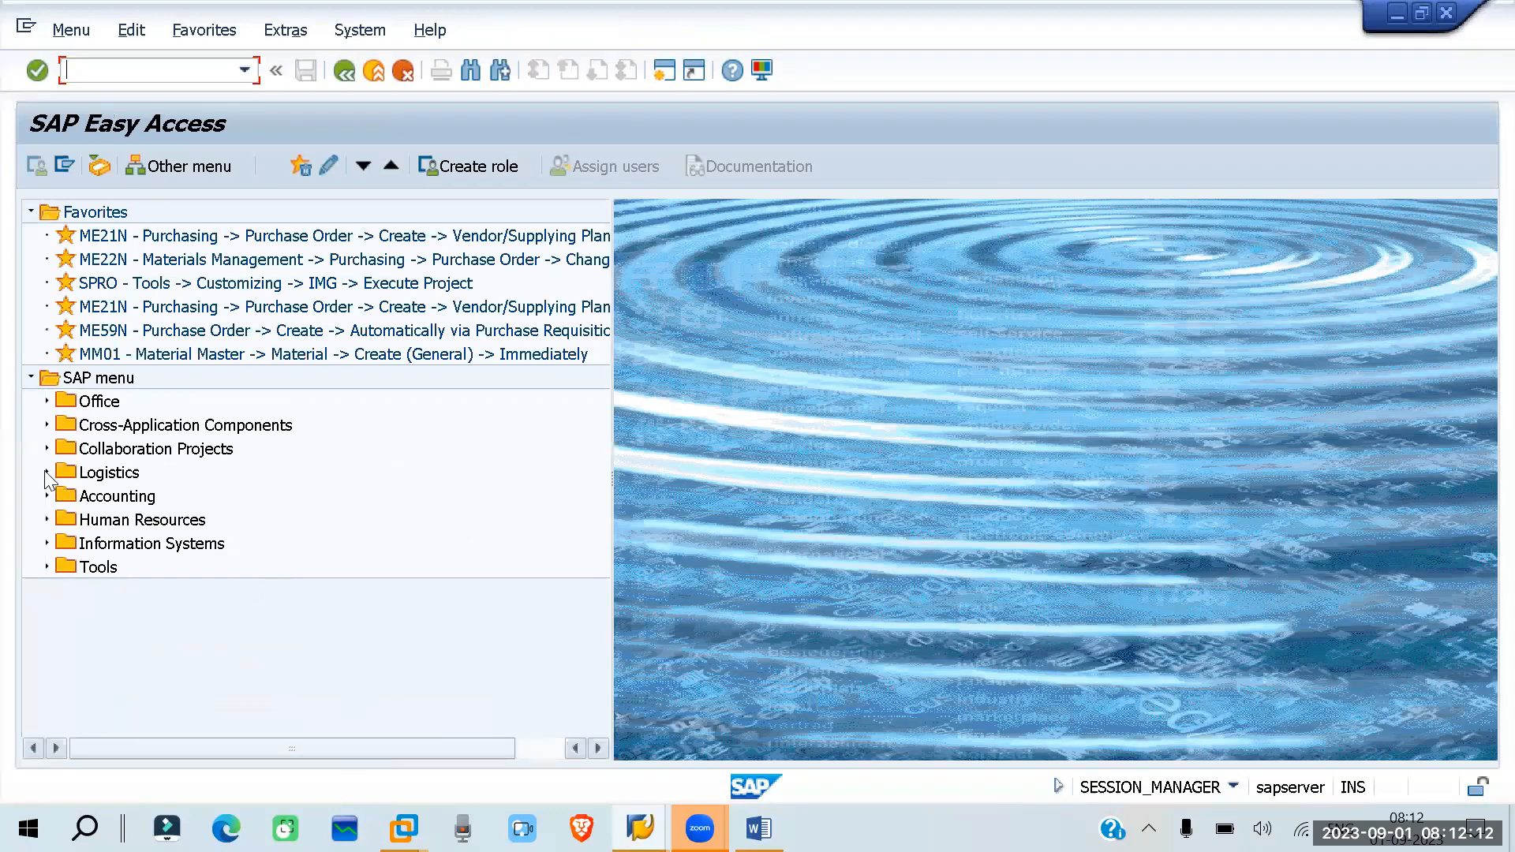
- Open ME51N - Create under Logistics > Materials Management > Purchasing > Purchase Requisition in the SAP menu
left_click(45, 473)
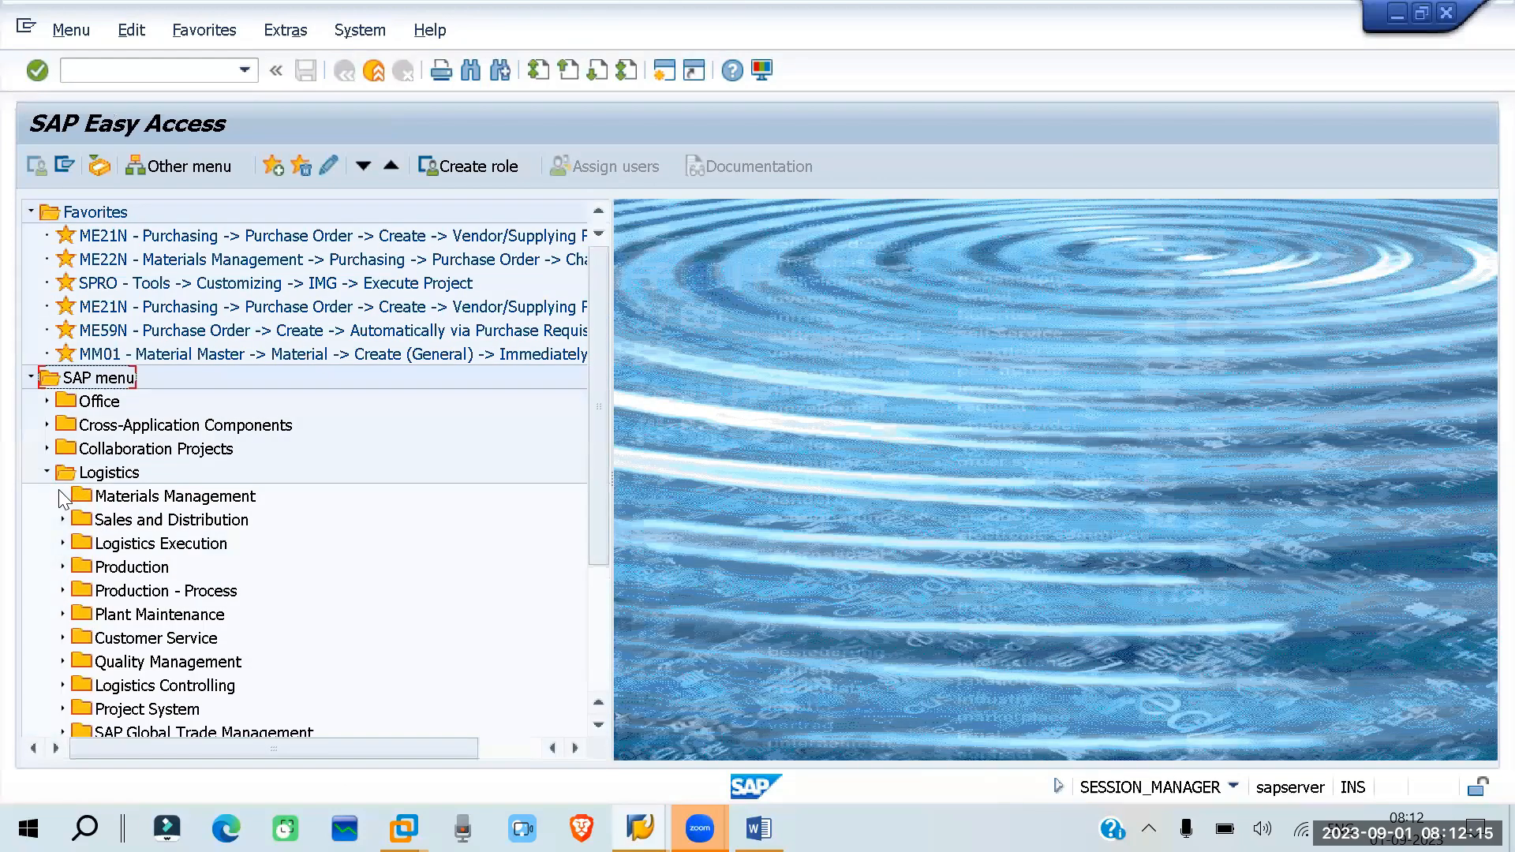
left_click(62, 494)
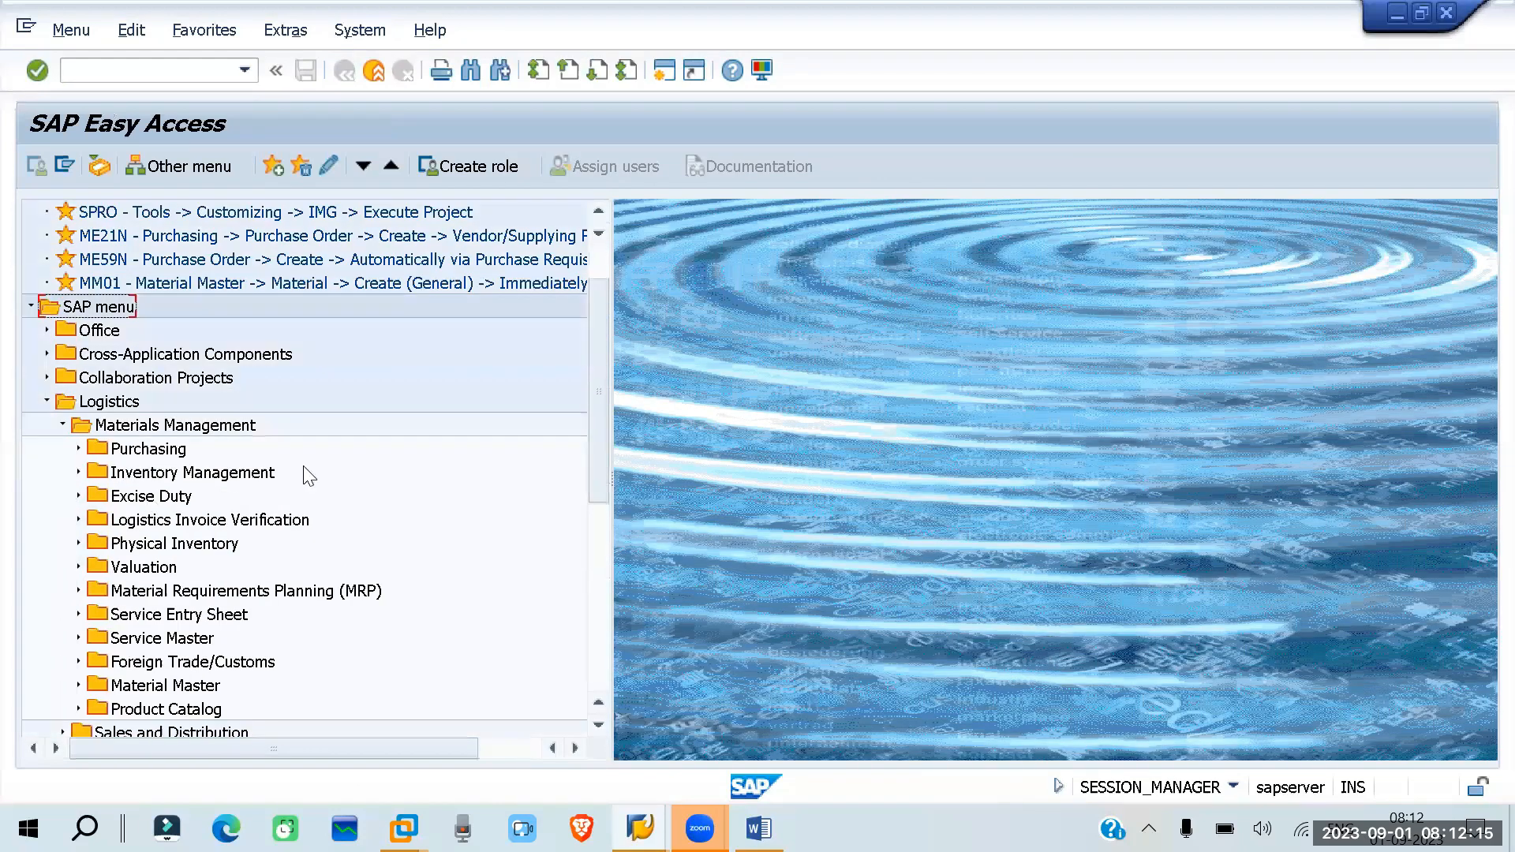
left_click(78, 448)
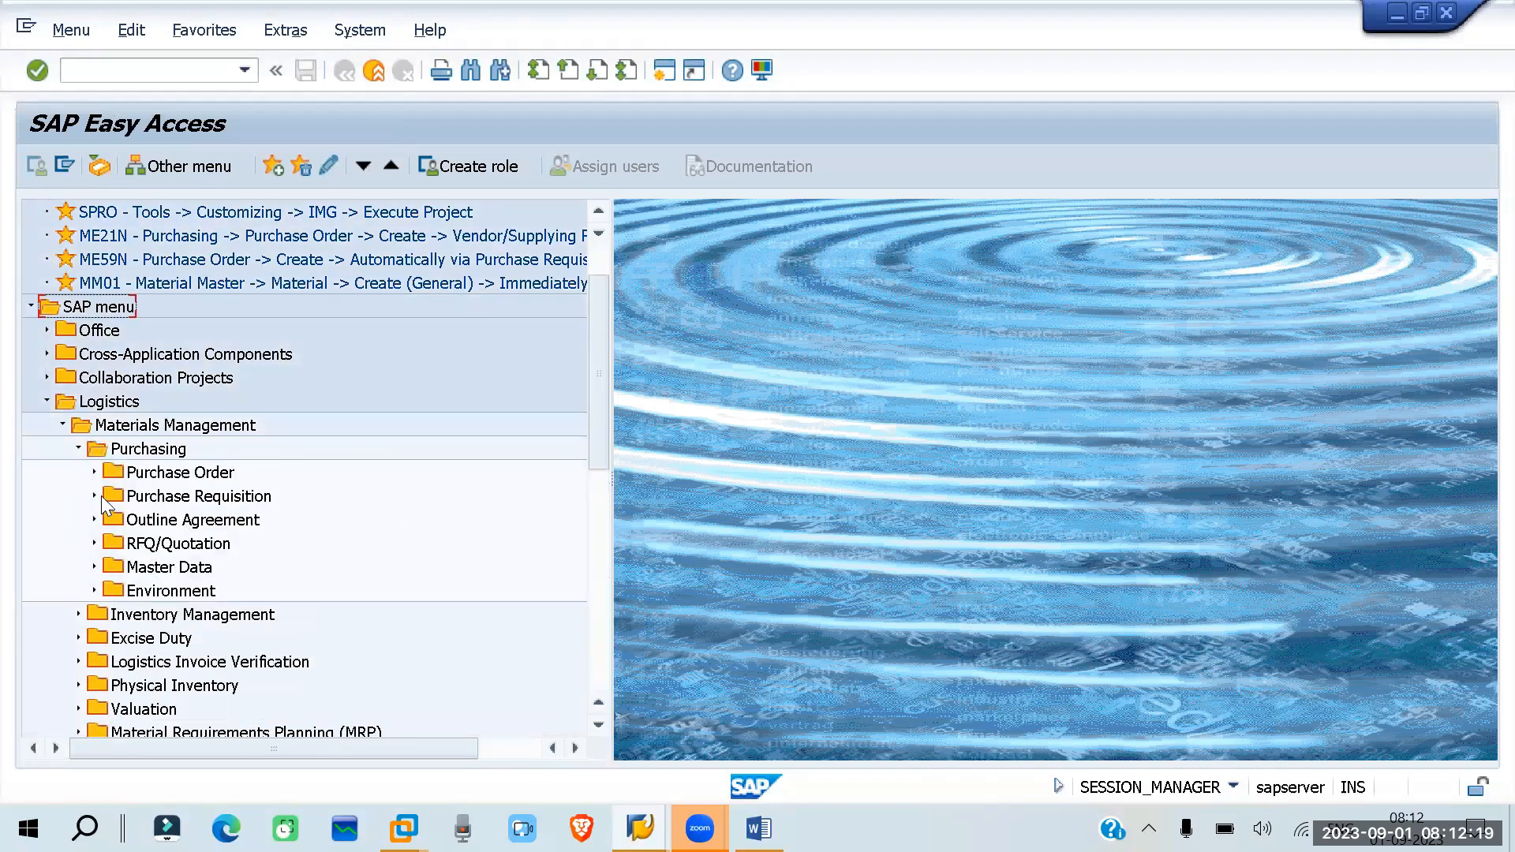
left_click(93, 495)
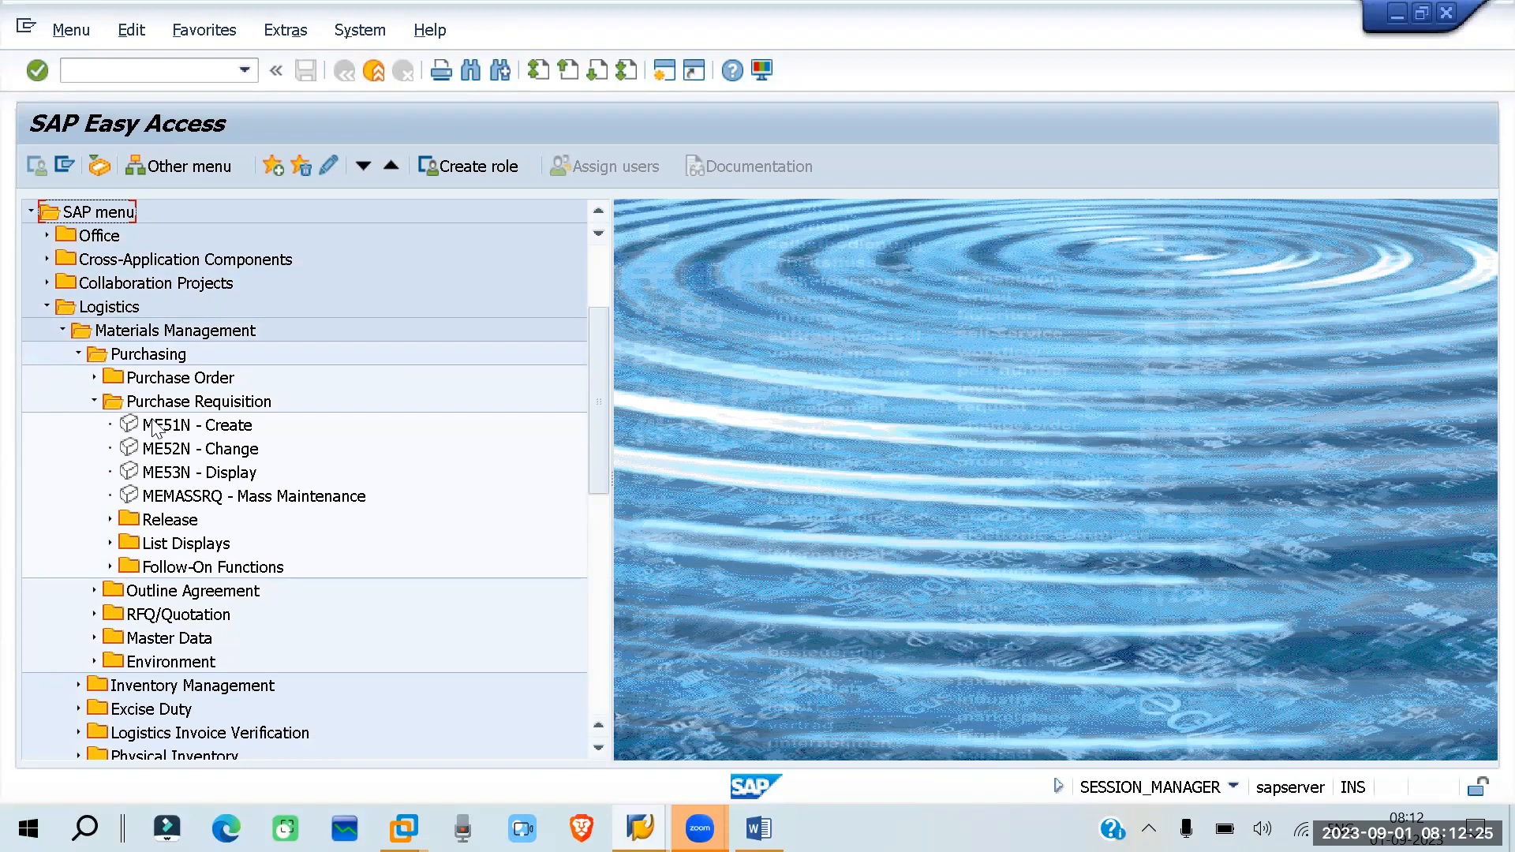
double_click(155, 426)
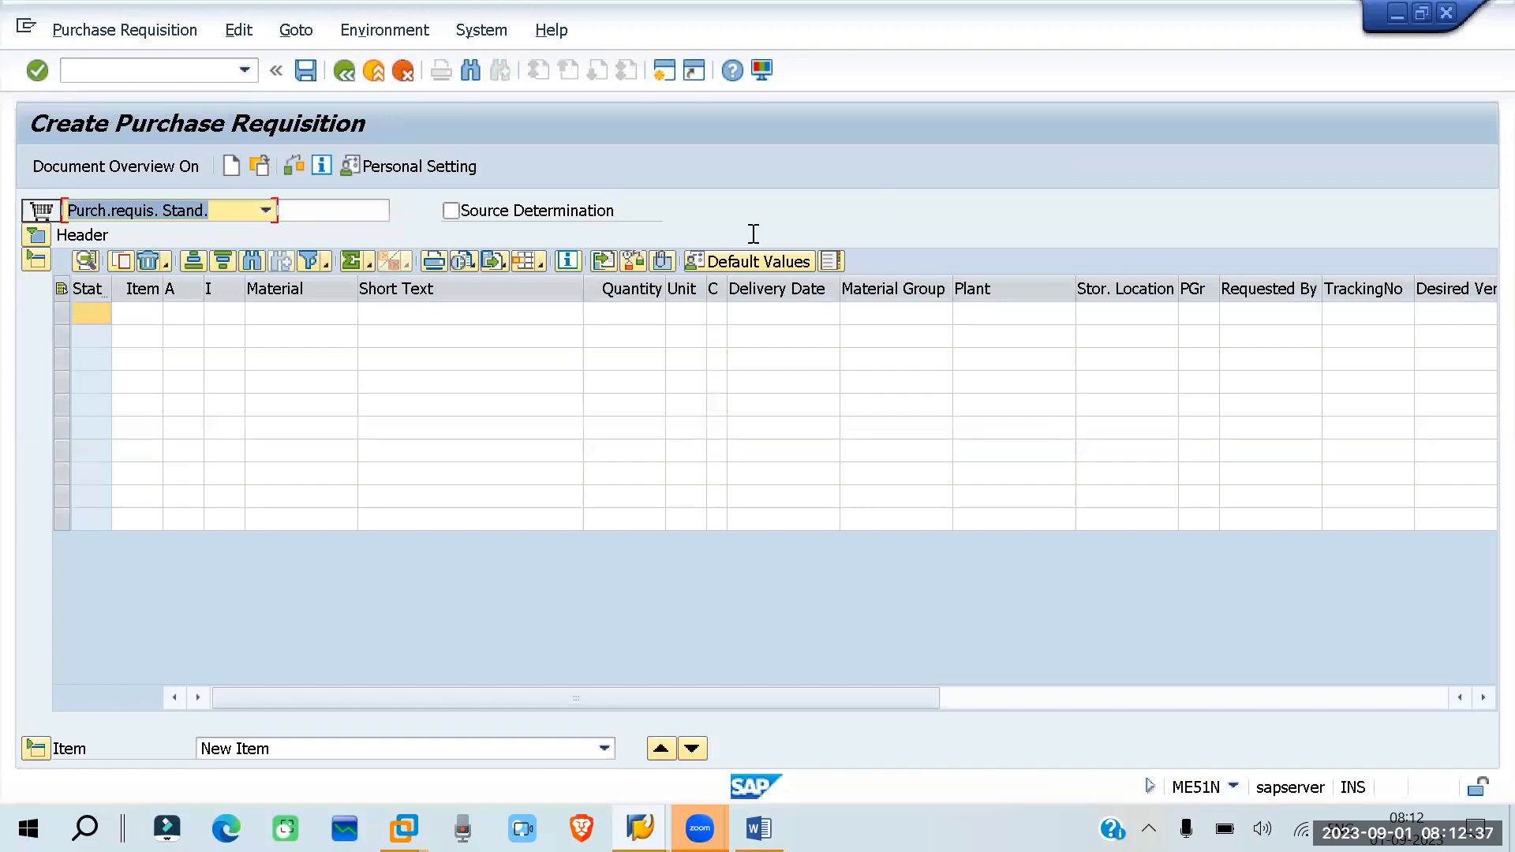
- Set the new requisition's document type to Rel Purch.req. Stand and enable Source Determination
left_click(33, 235)
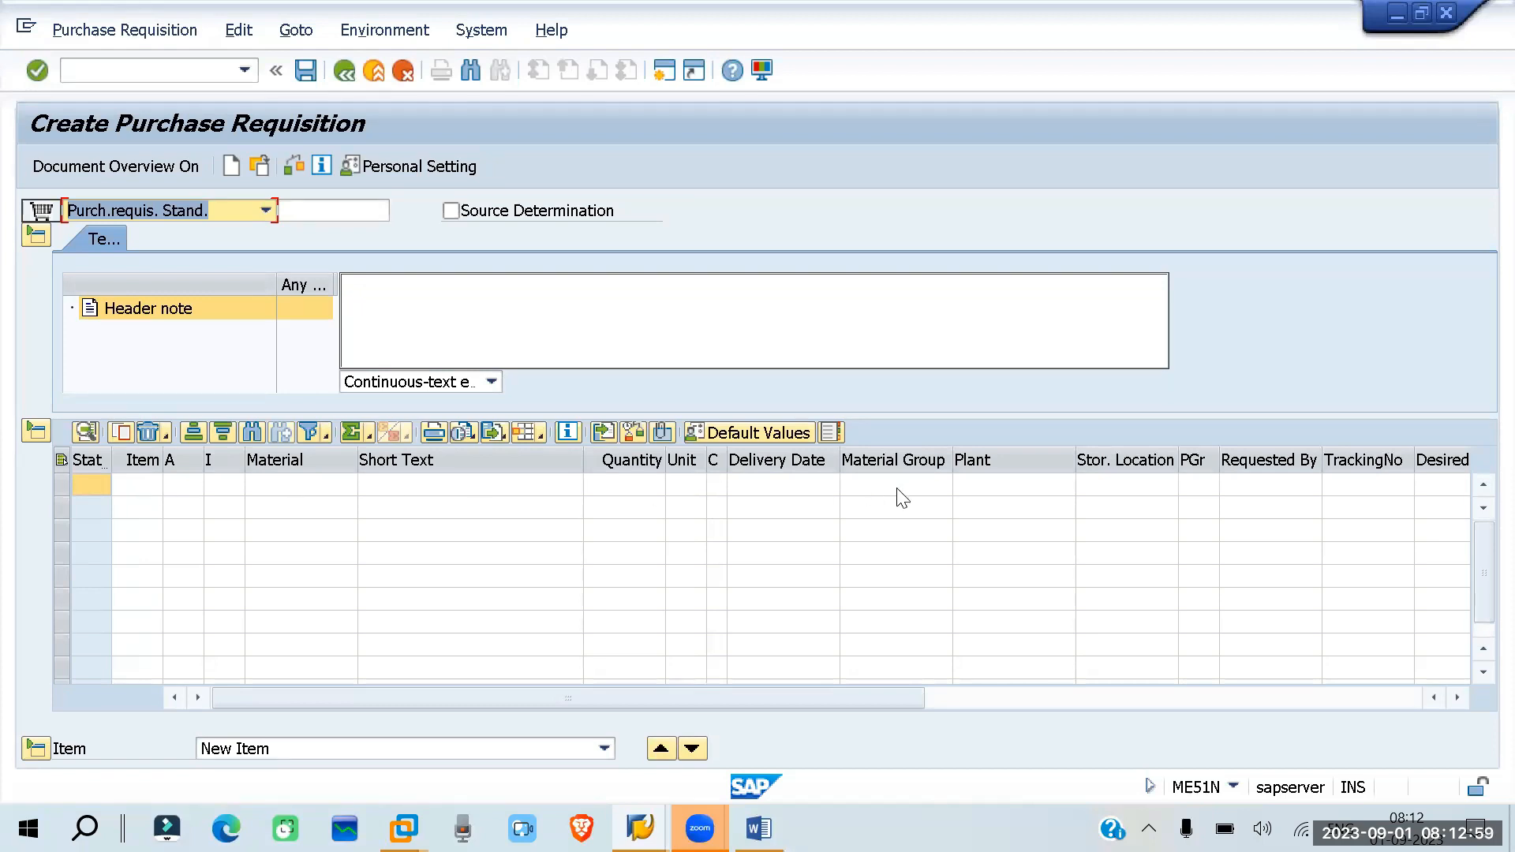
left_click(270, 213)
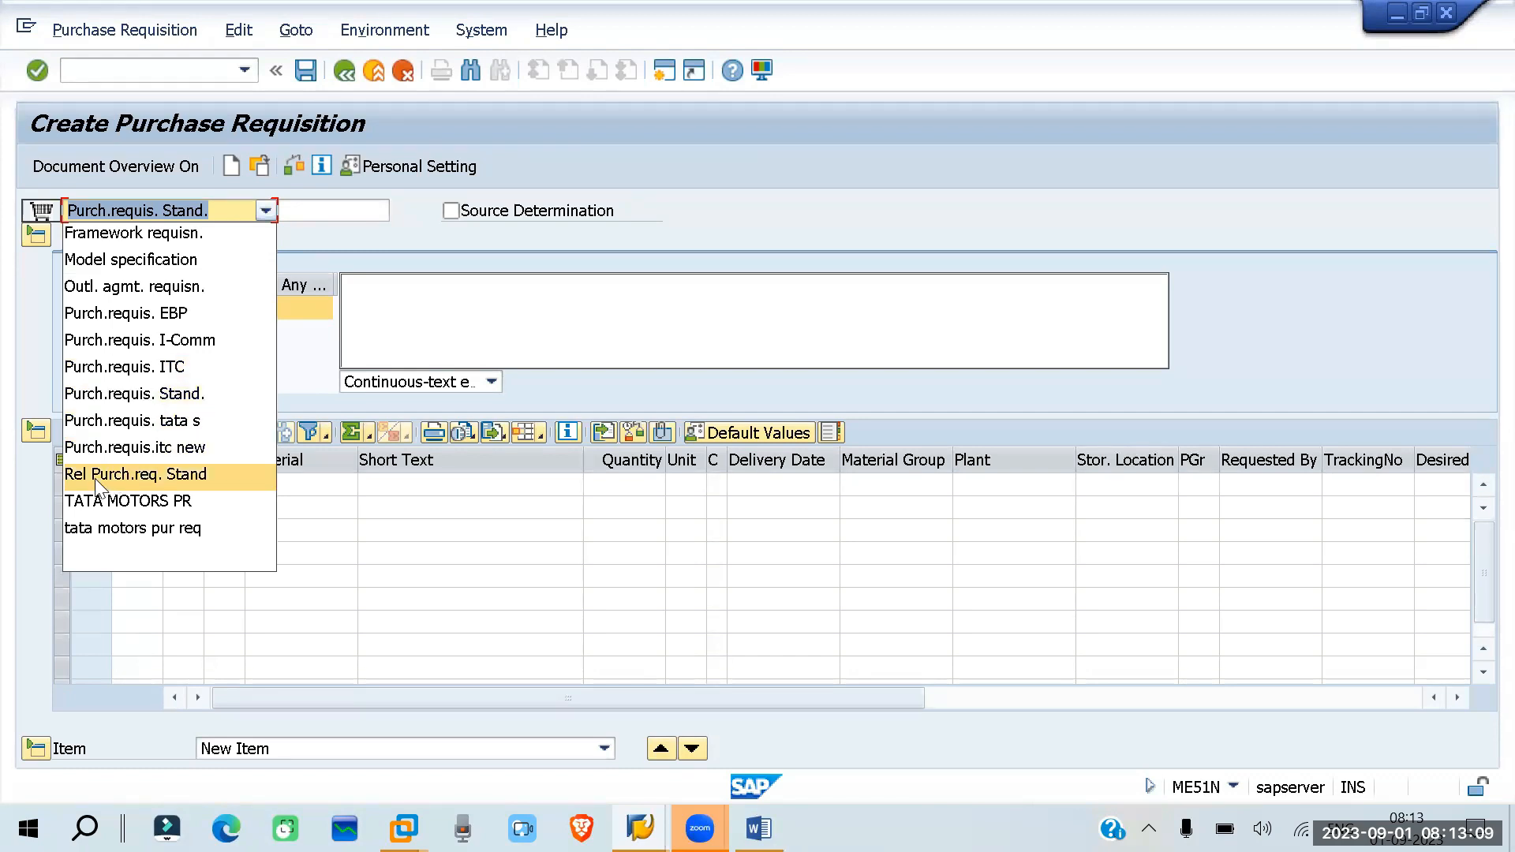
left_click(181, 475)
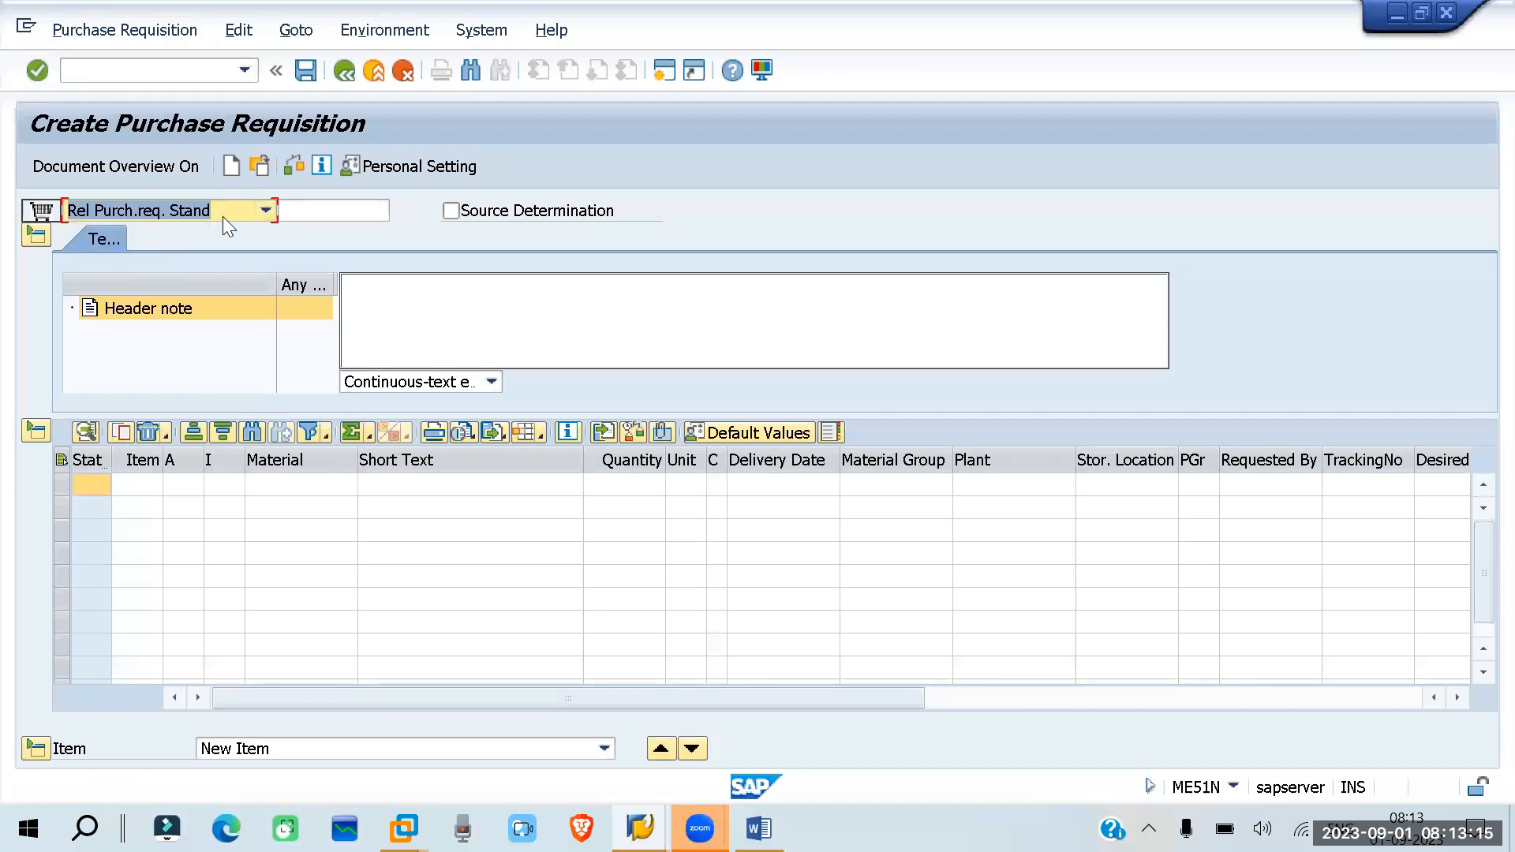
left_click(267, 210)
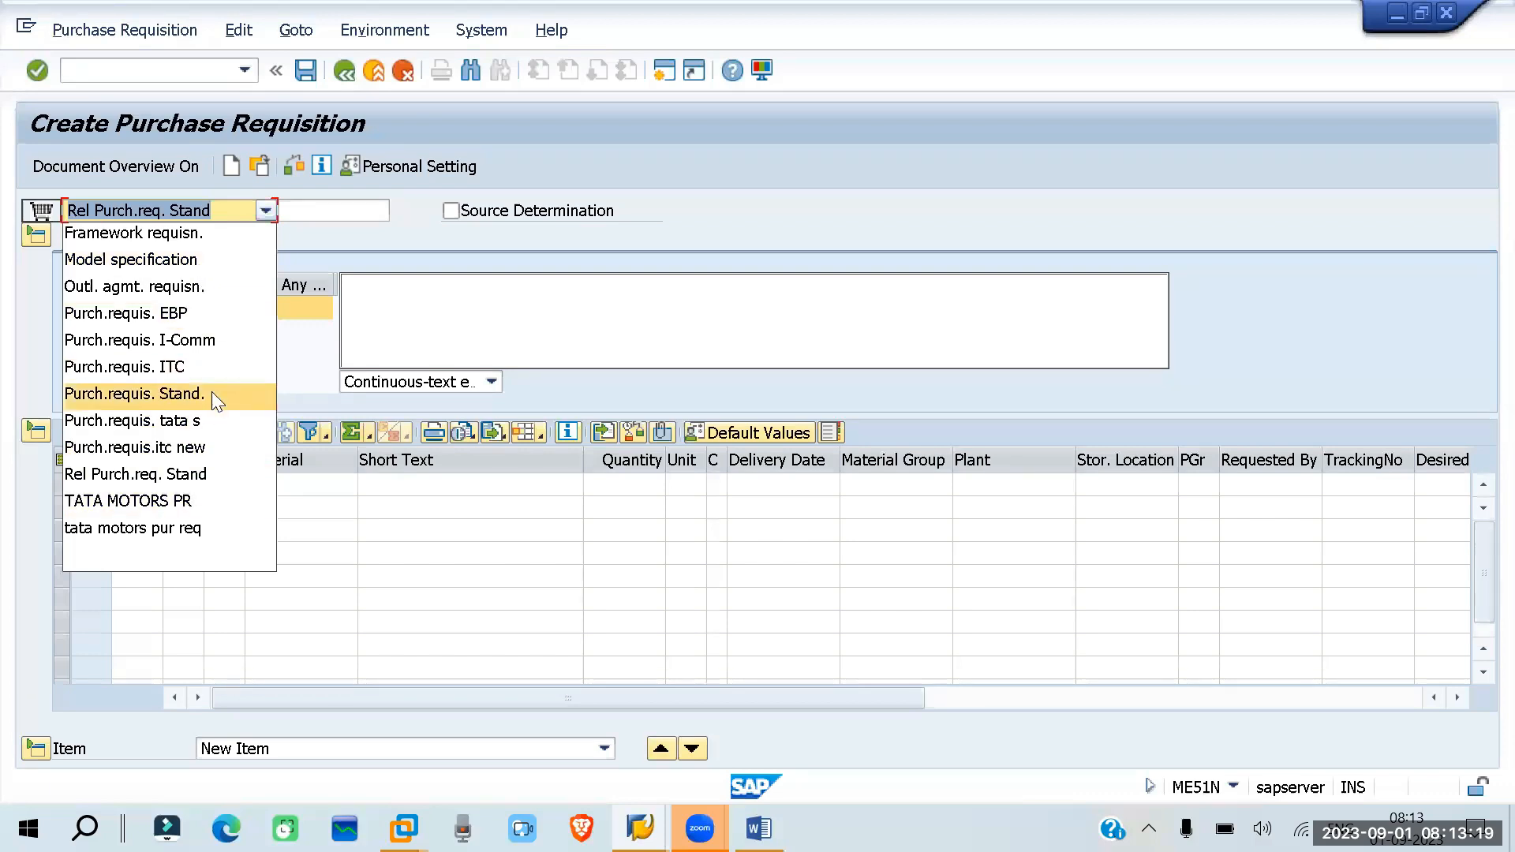
left_click(412, 235)
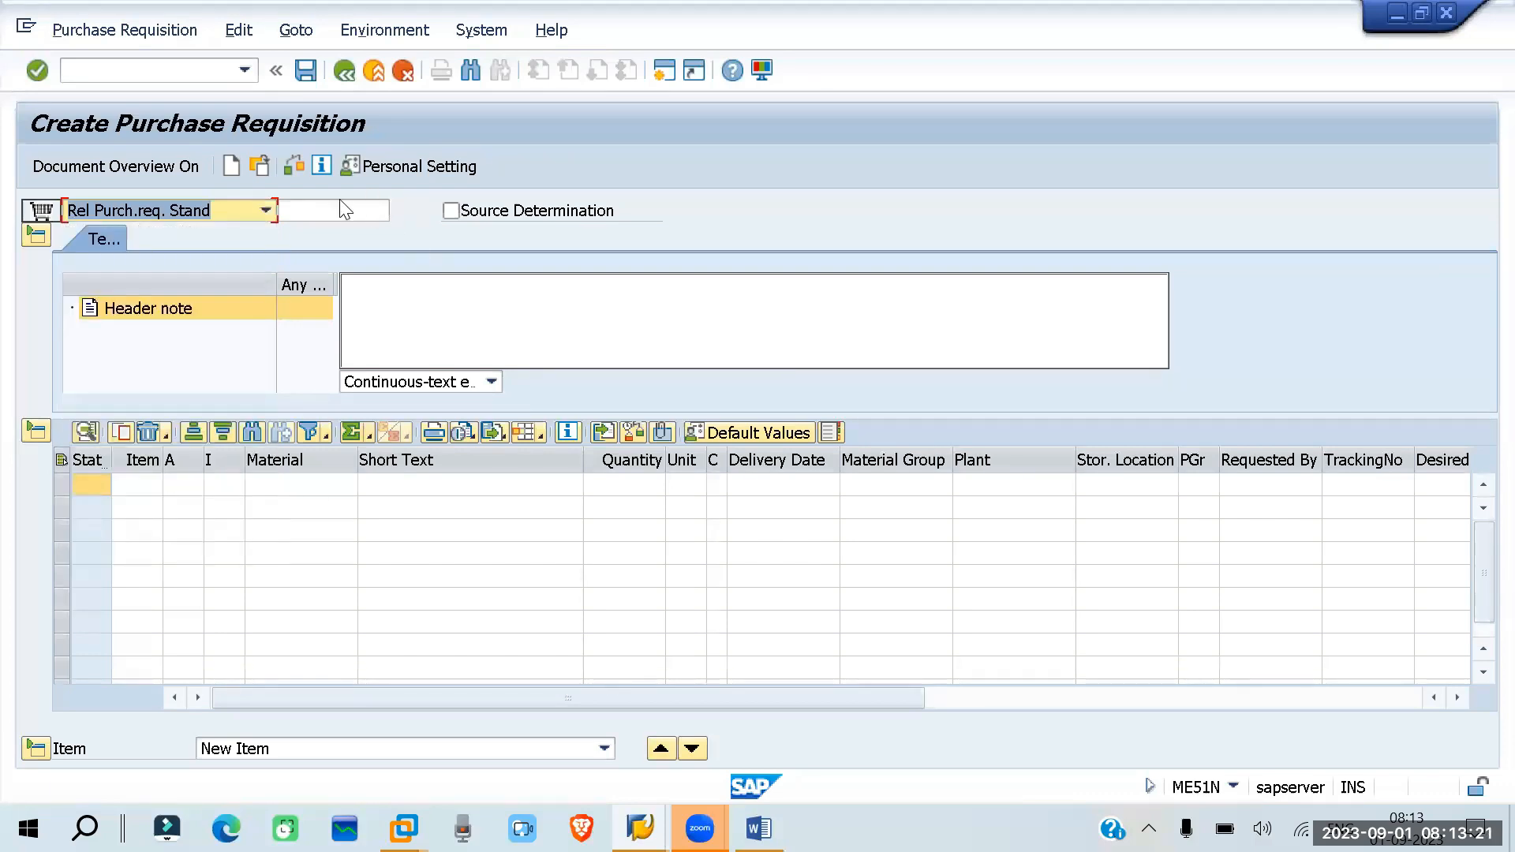
left_click(299, 209)
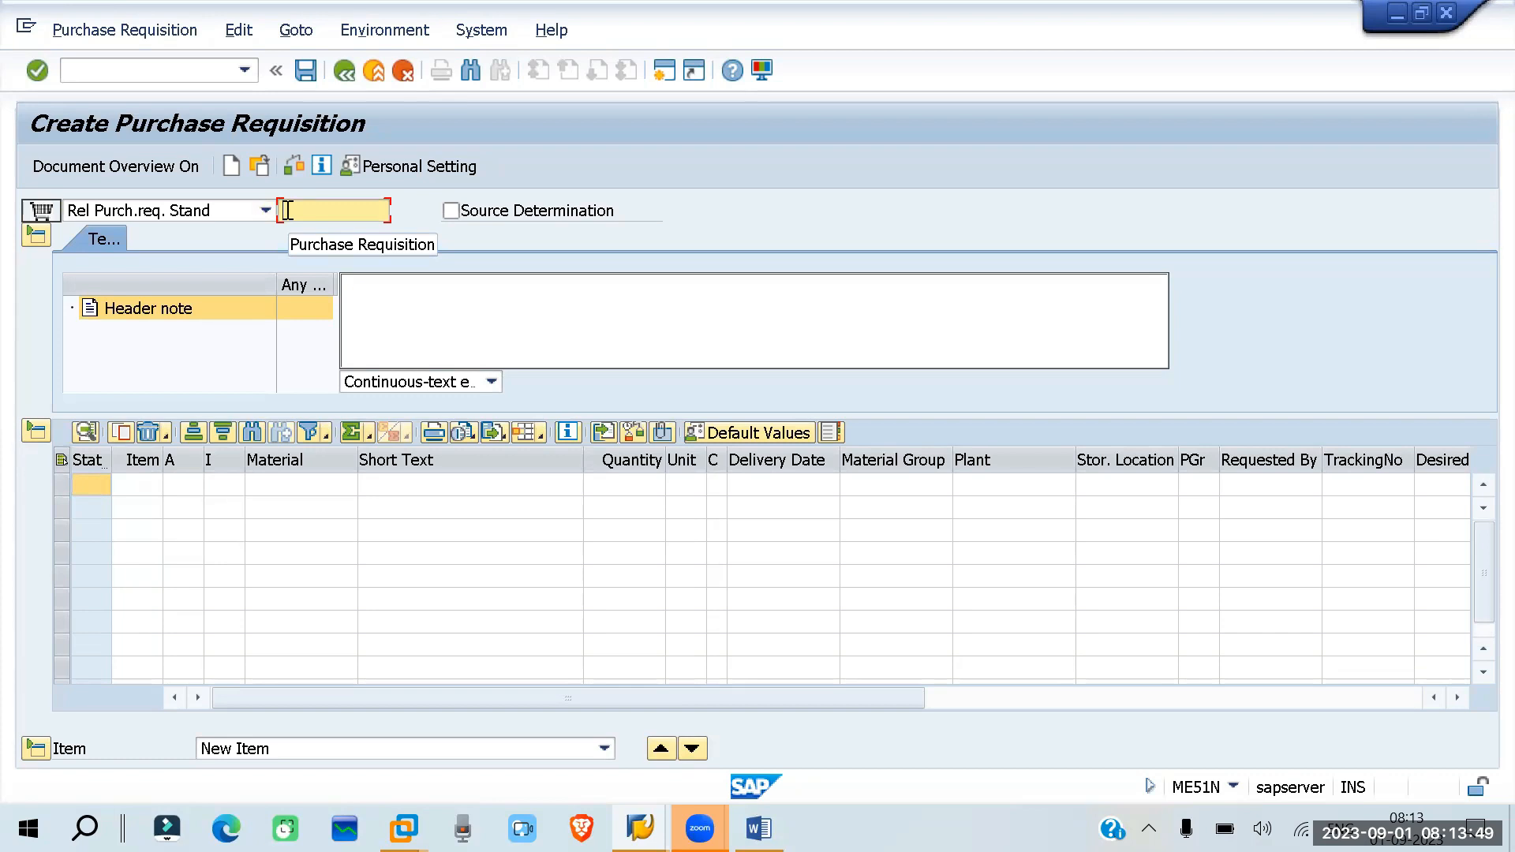
left_click(451, 210)
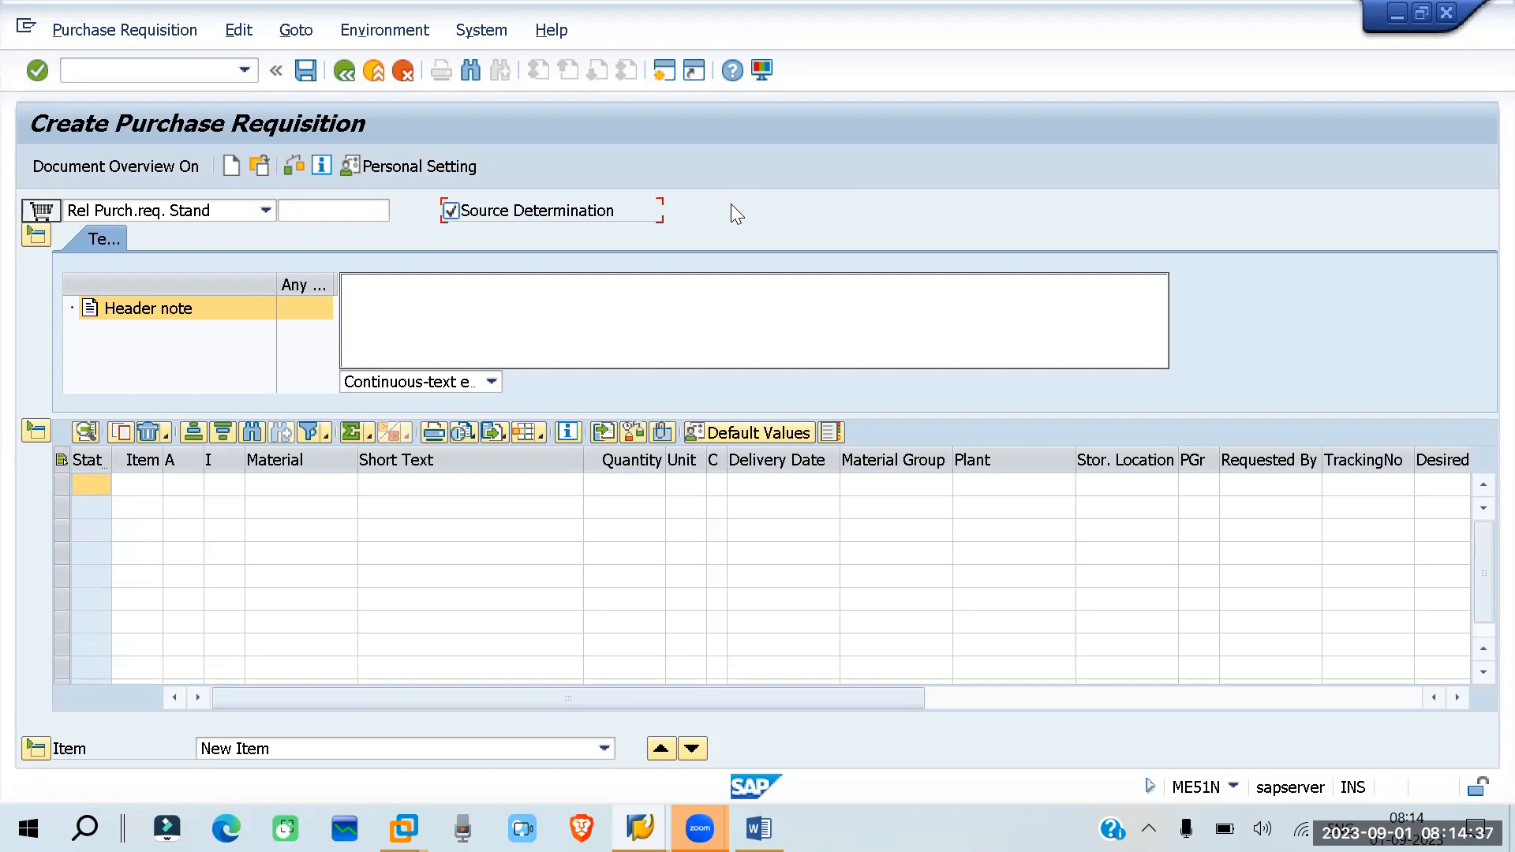
- In the Word document, add under "Purchase requisition": "If we are selecting the sourcelist checkbox, system will search and assign the source for the procurement."
left_click(758, 828)
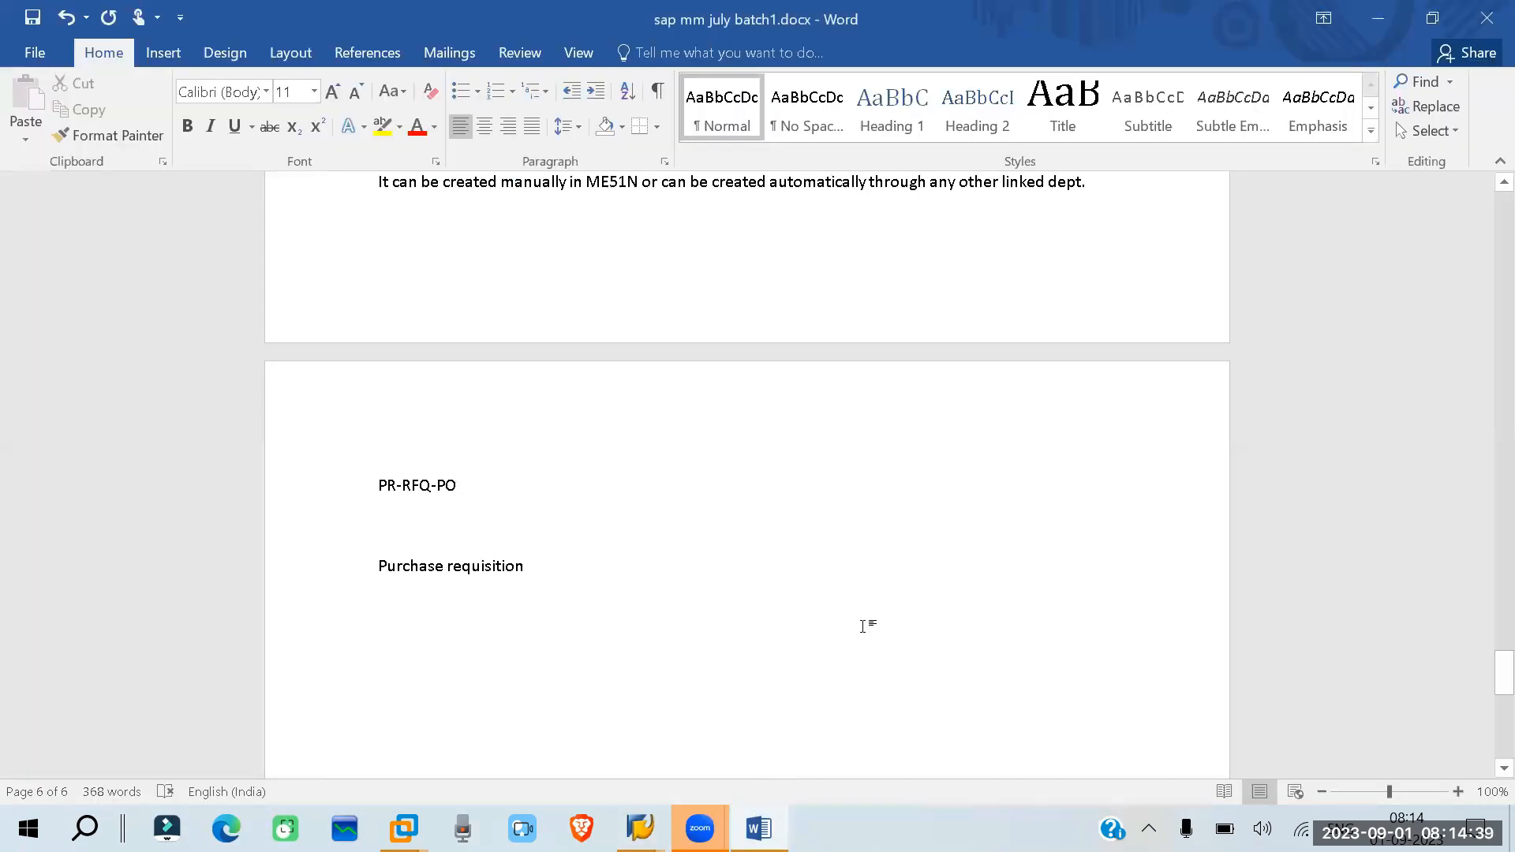
type("If we are ")
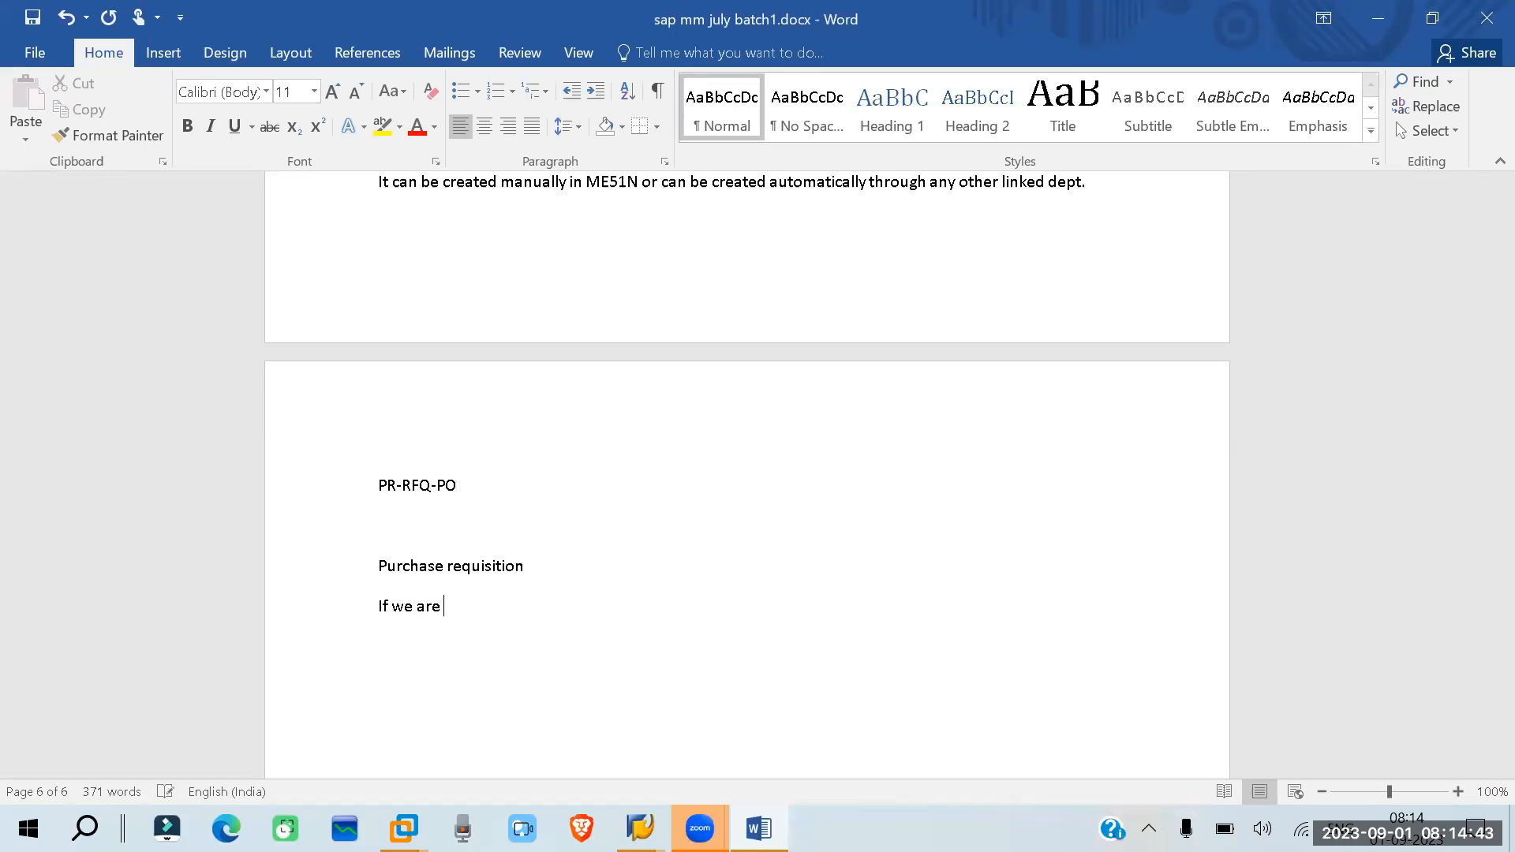
type("selecting the sourcelist checkbo")
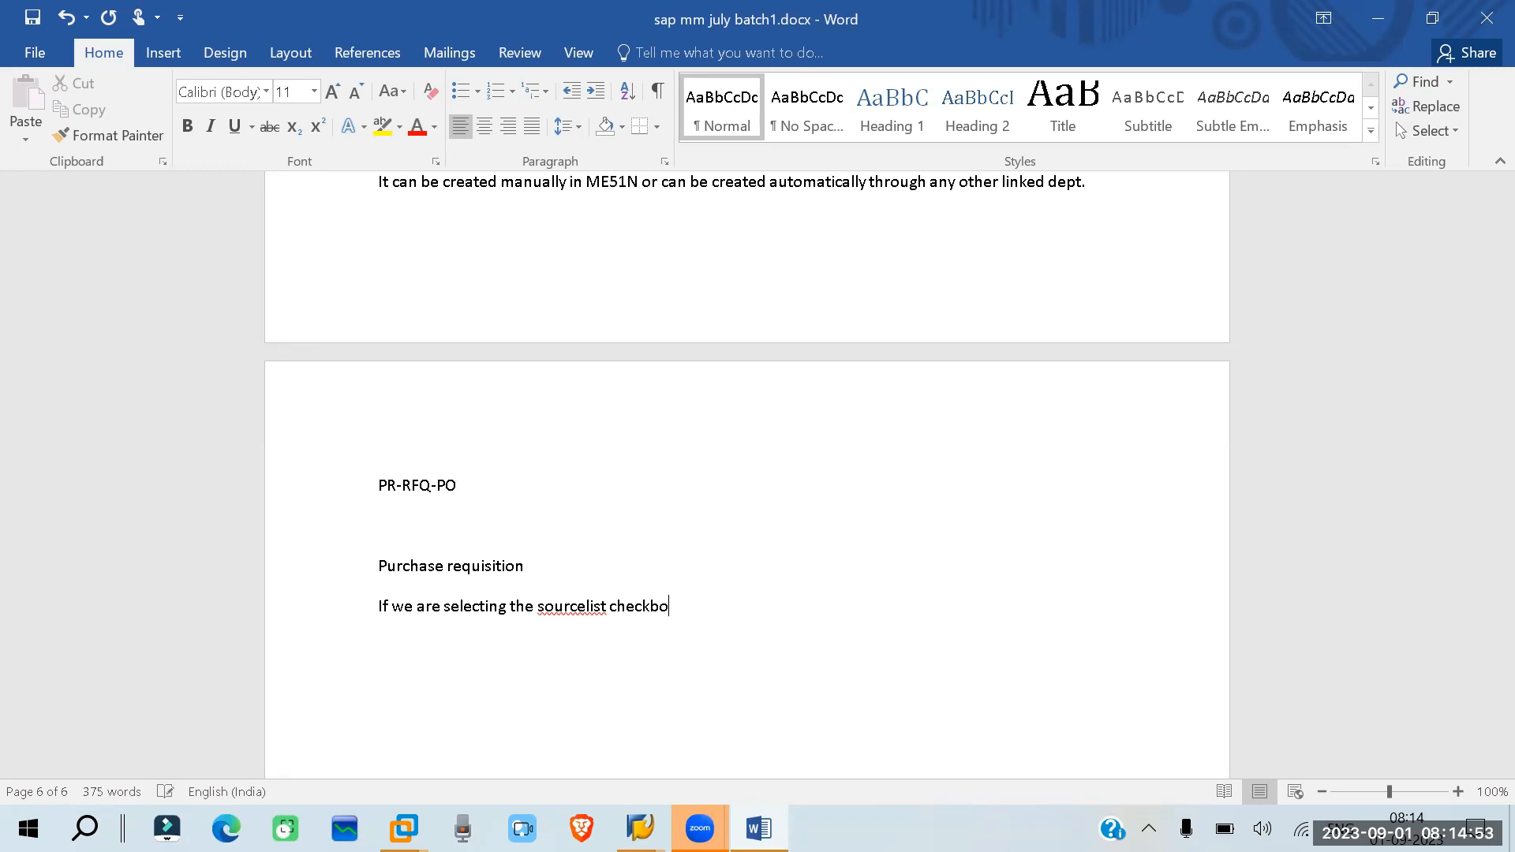
type("x, system will s")
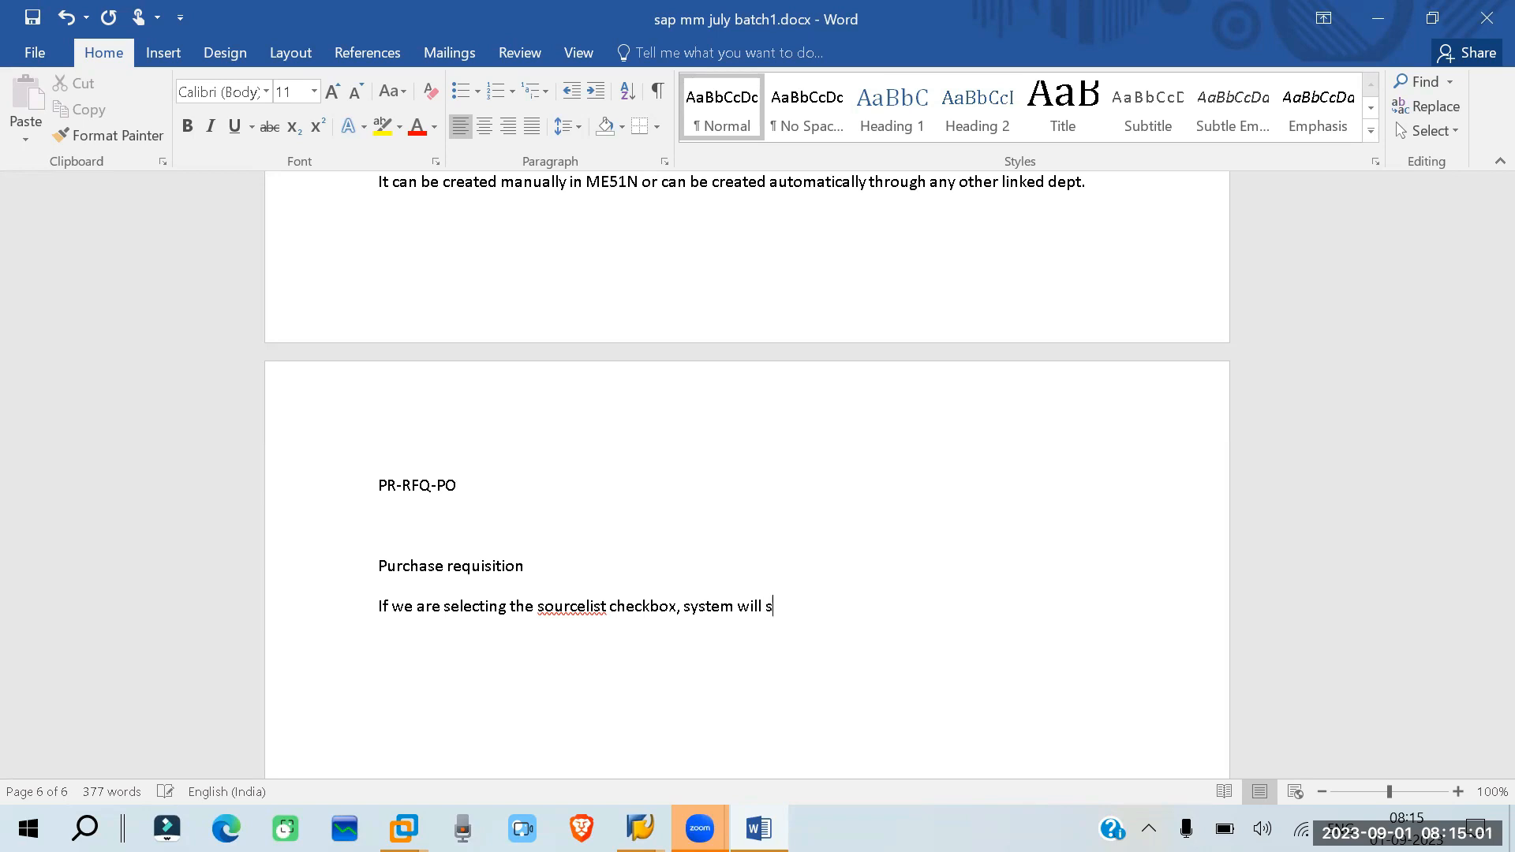
type("earch and assign the")
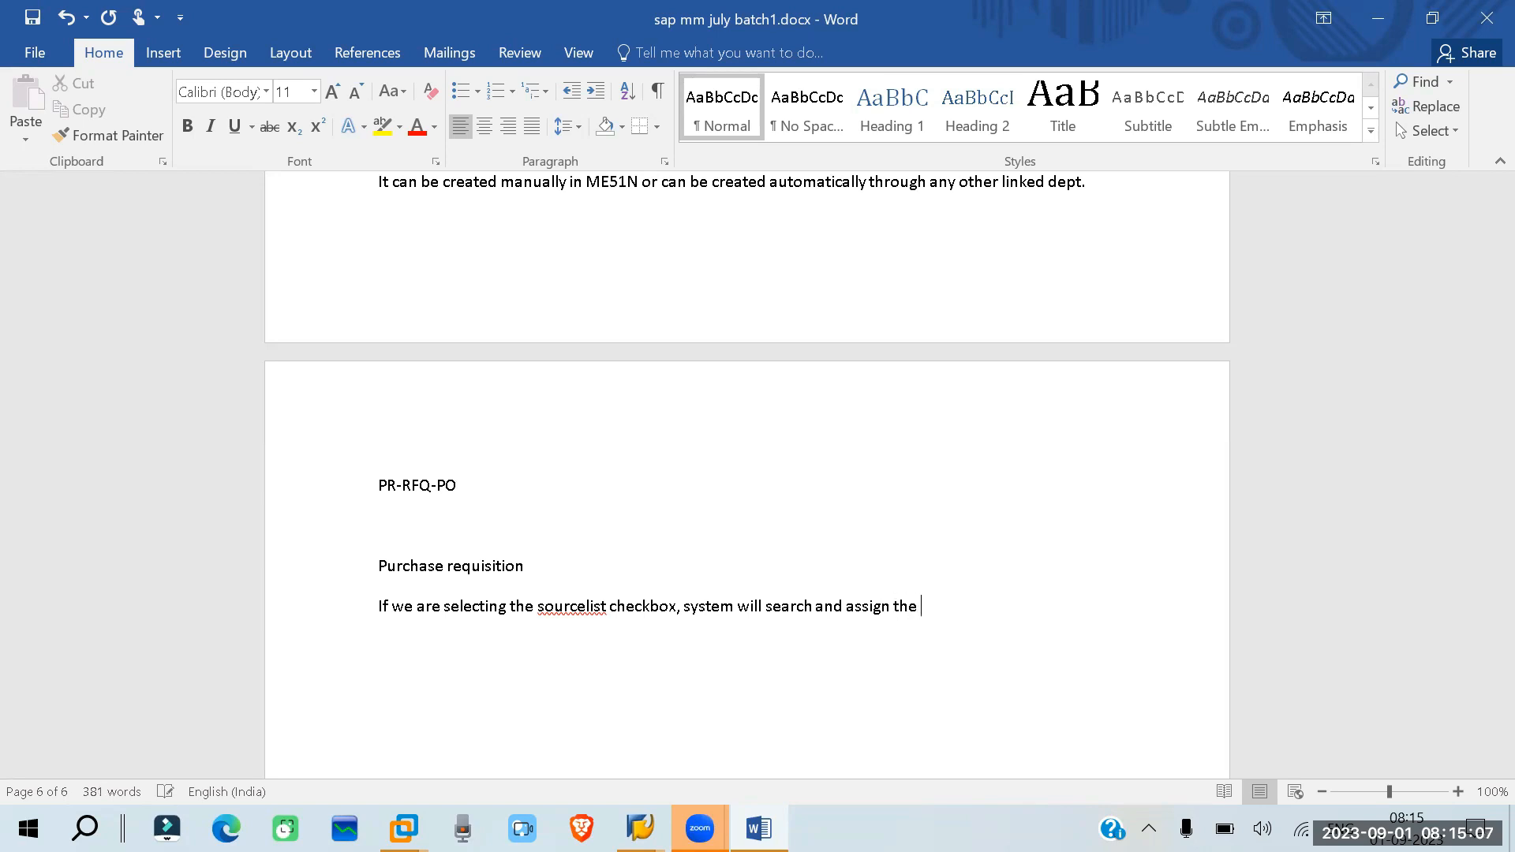
type(" source for the procurement")
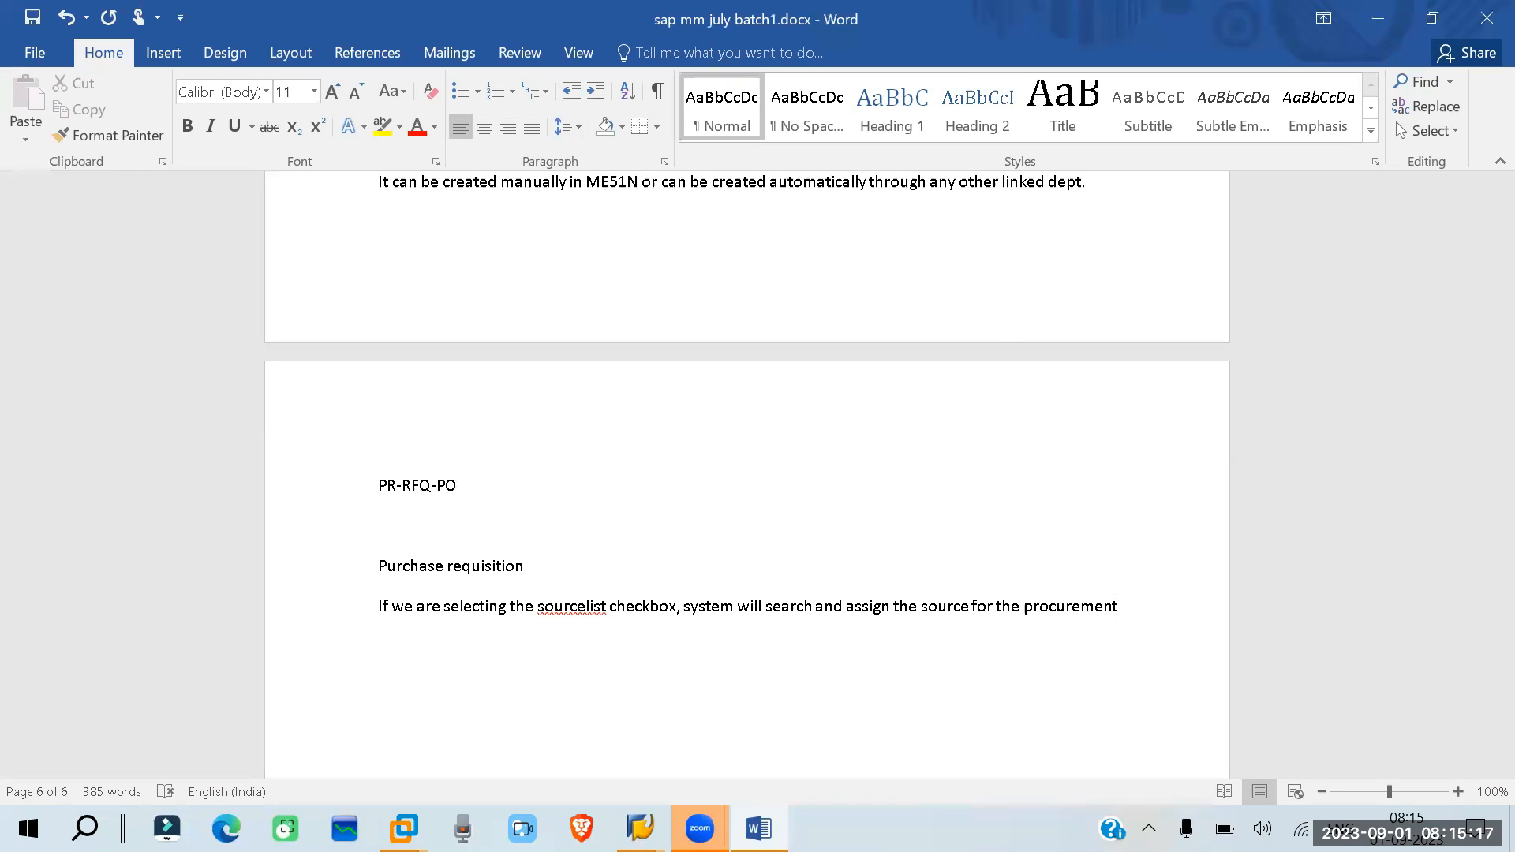
type(".")
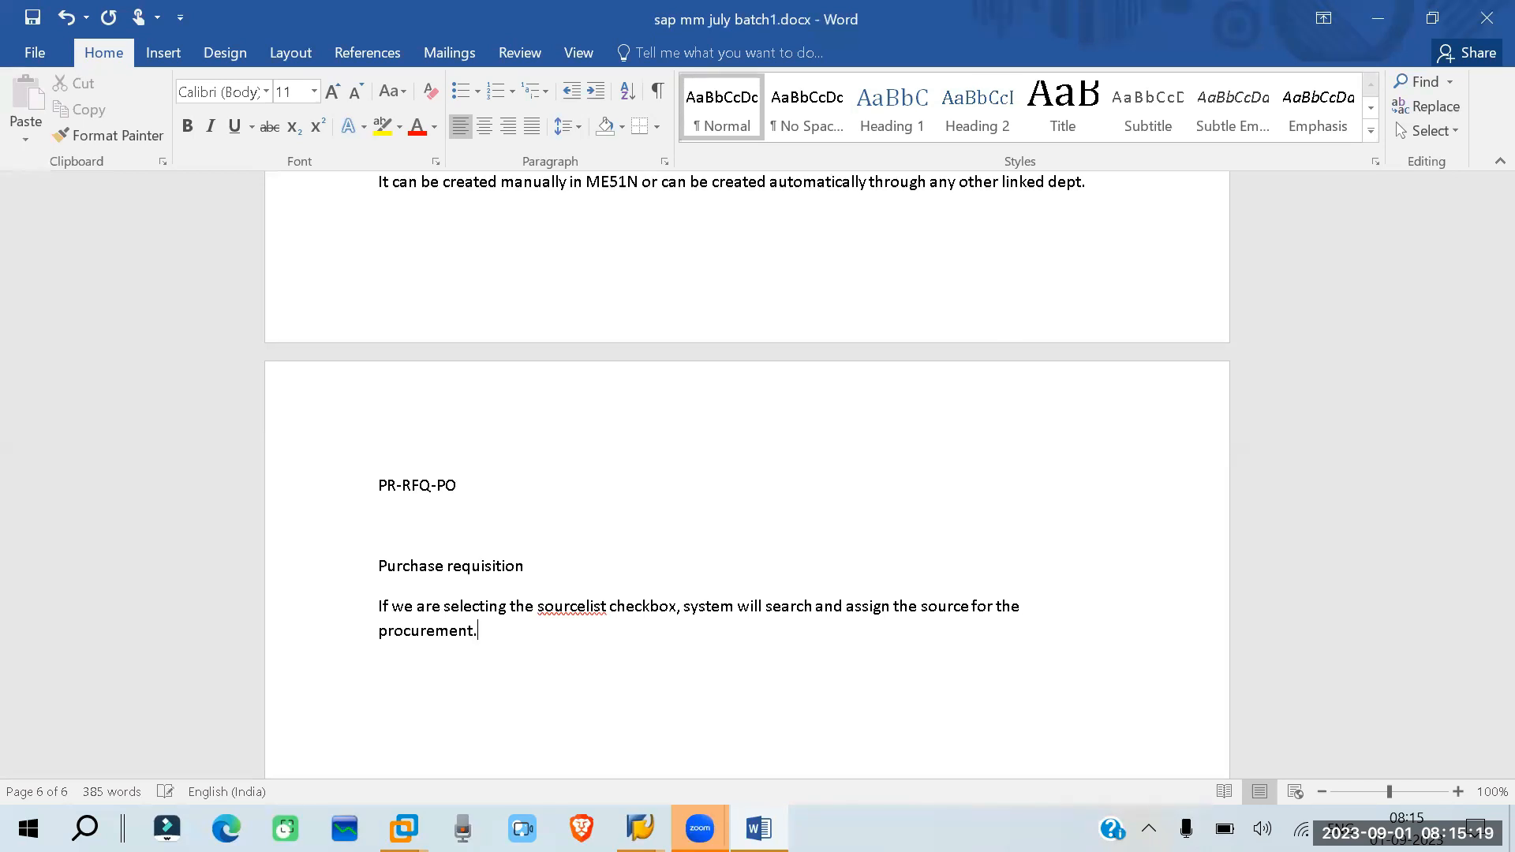
- Add a new paragraph reading "The priority will be" below the source assignment note
key("Return")
type("the priority will be")
key("Return")
- List the first two priorities on separate lines as "1.quota arrangement" and "2.sourcelist"
type("1.")
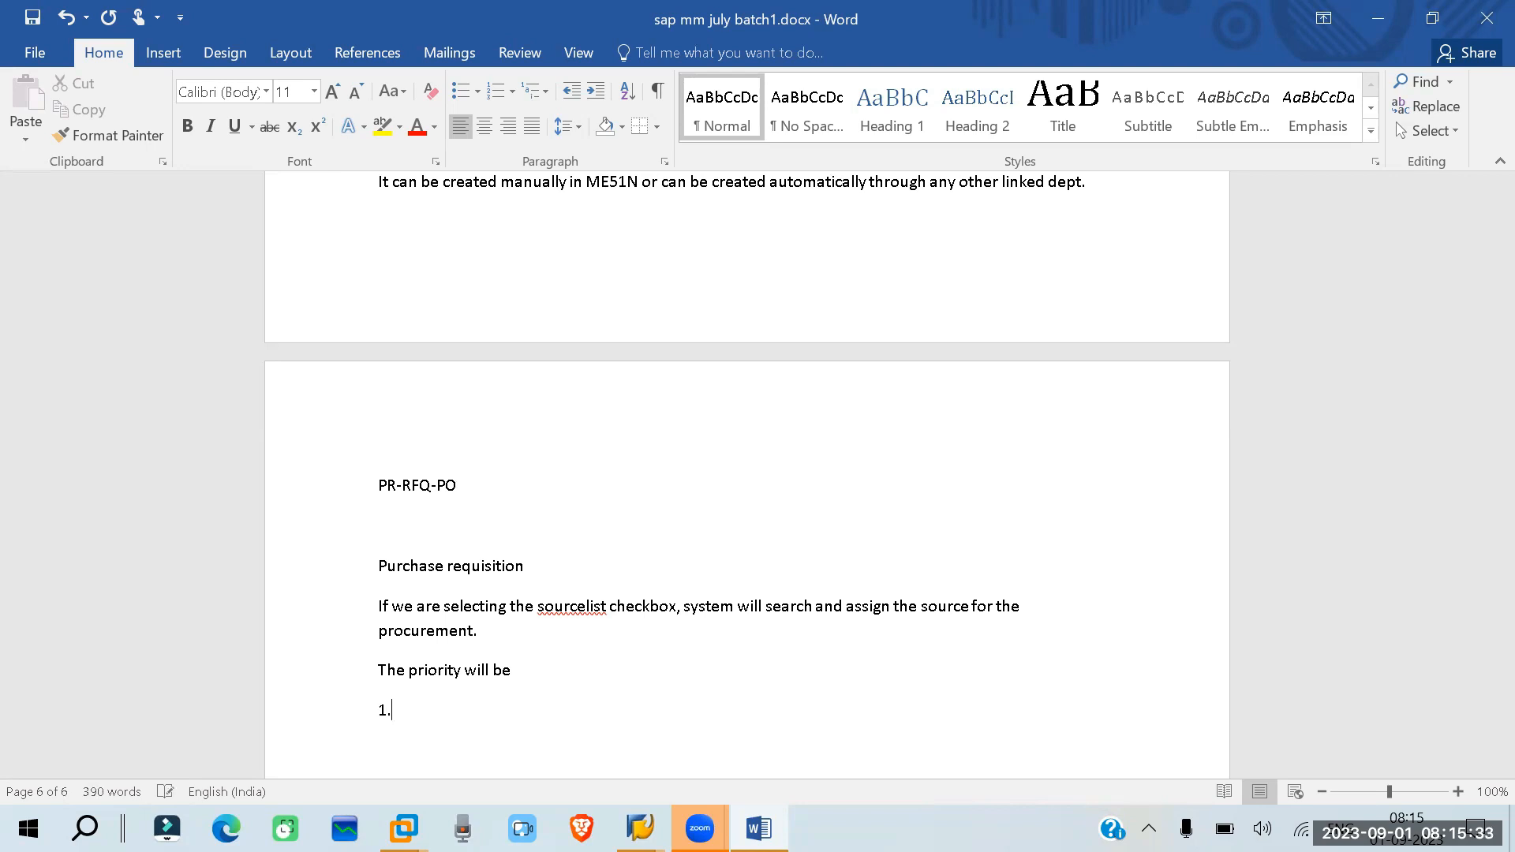
type("quota arrangement")
key("Return")
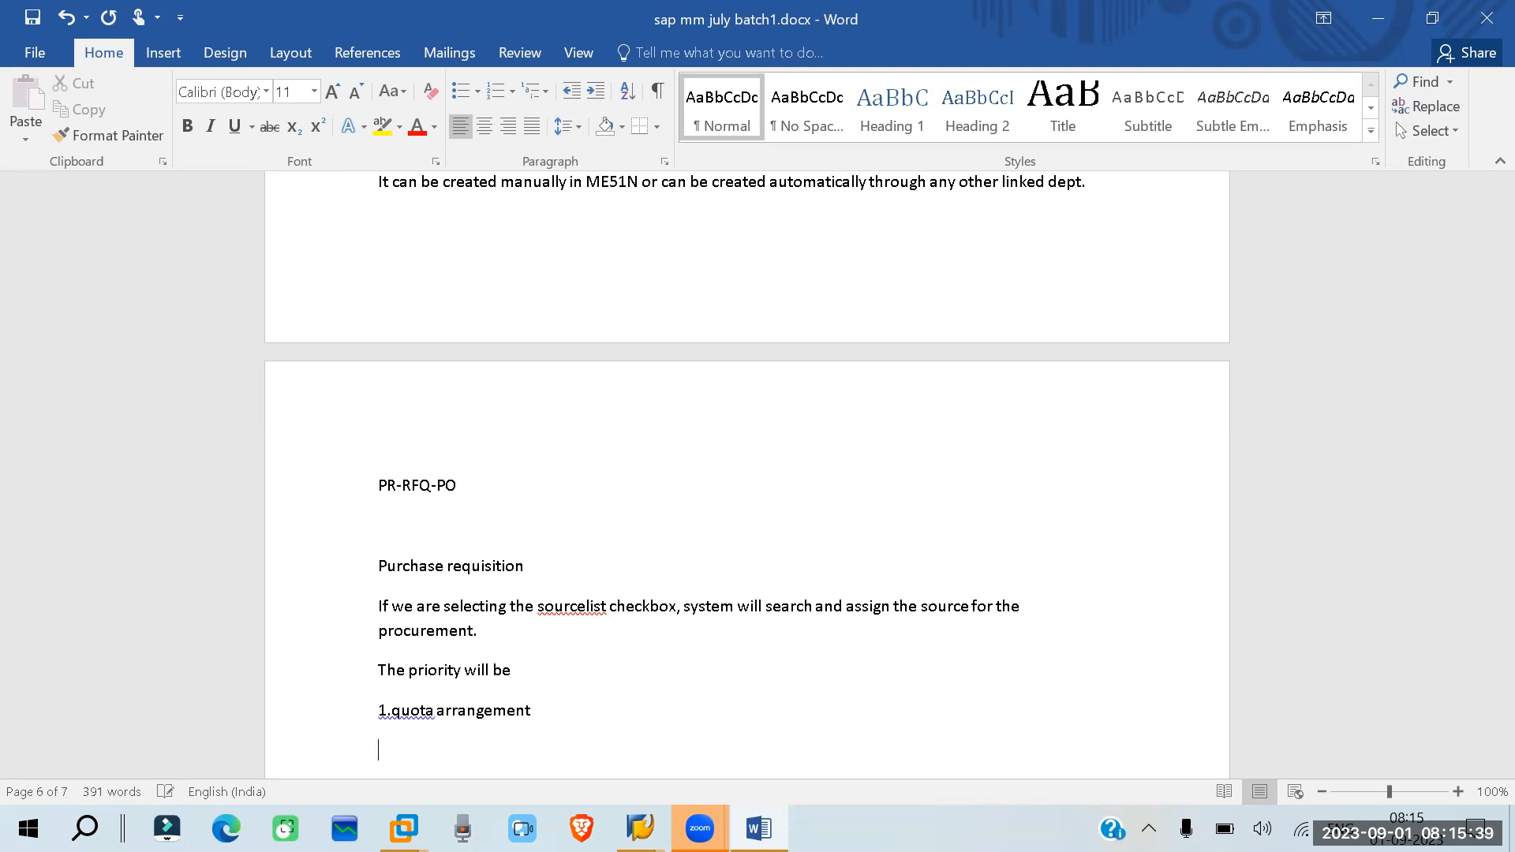
type("2.sourcelist")
key("Return")
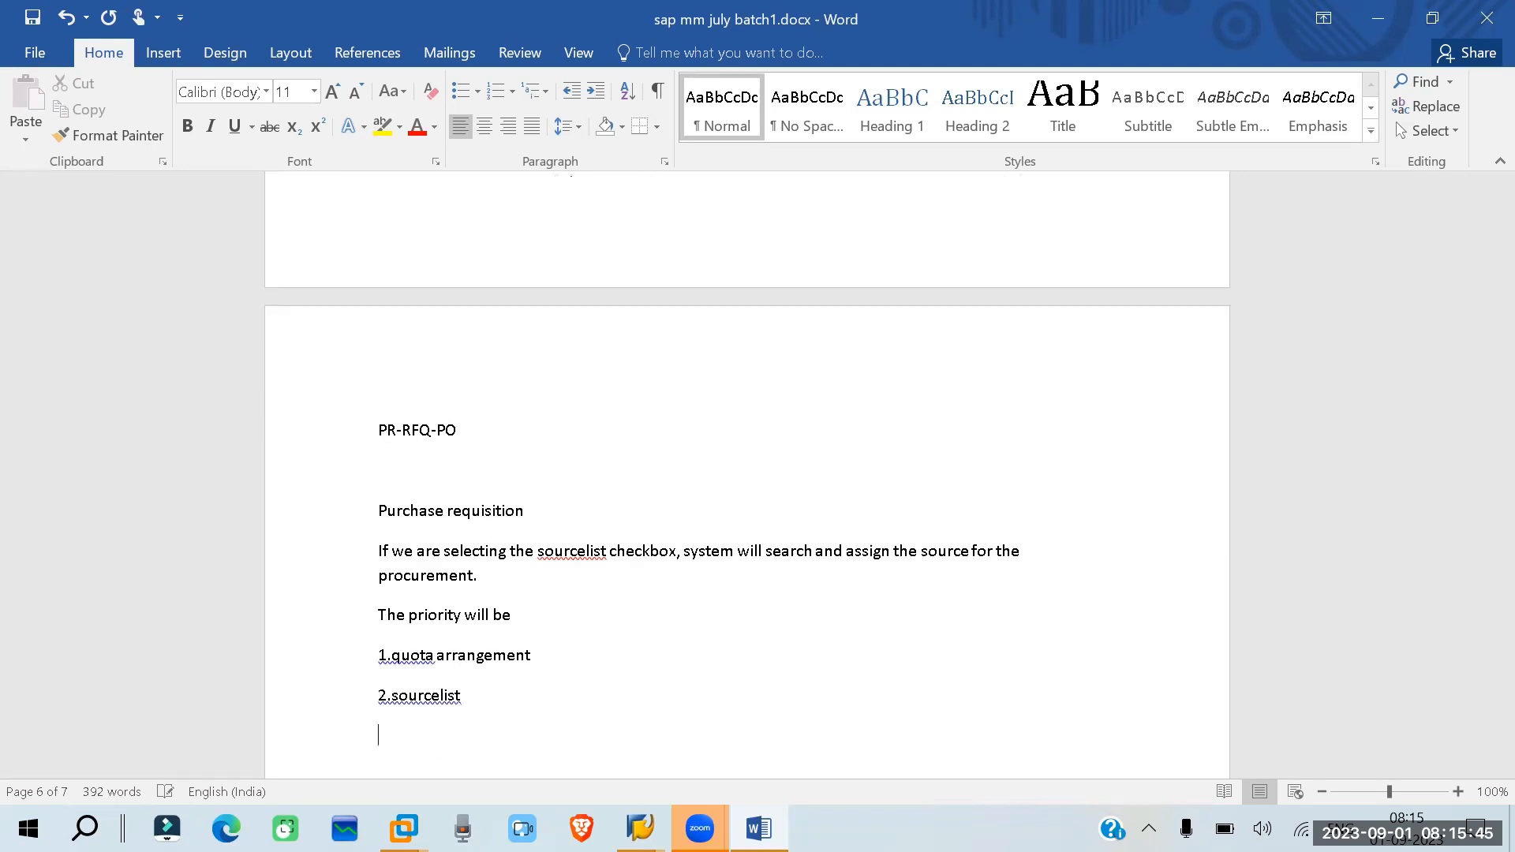
- Add the third and fourth priorities on separate lines as "3.contract" and "4.inforecord"
type("3.contract")
key("Return")
type("4.inforecord")
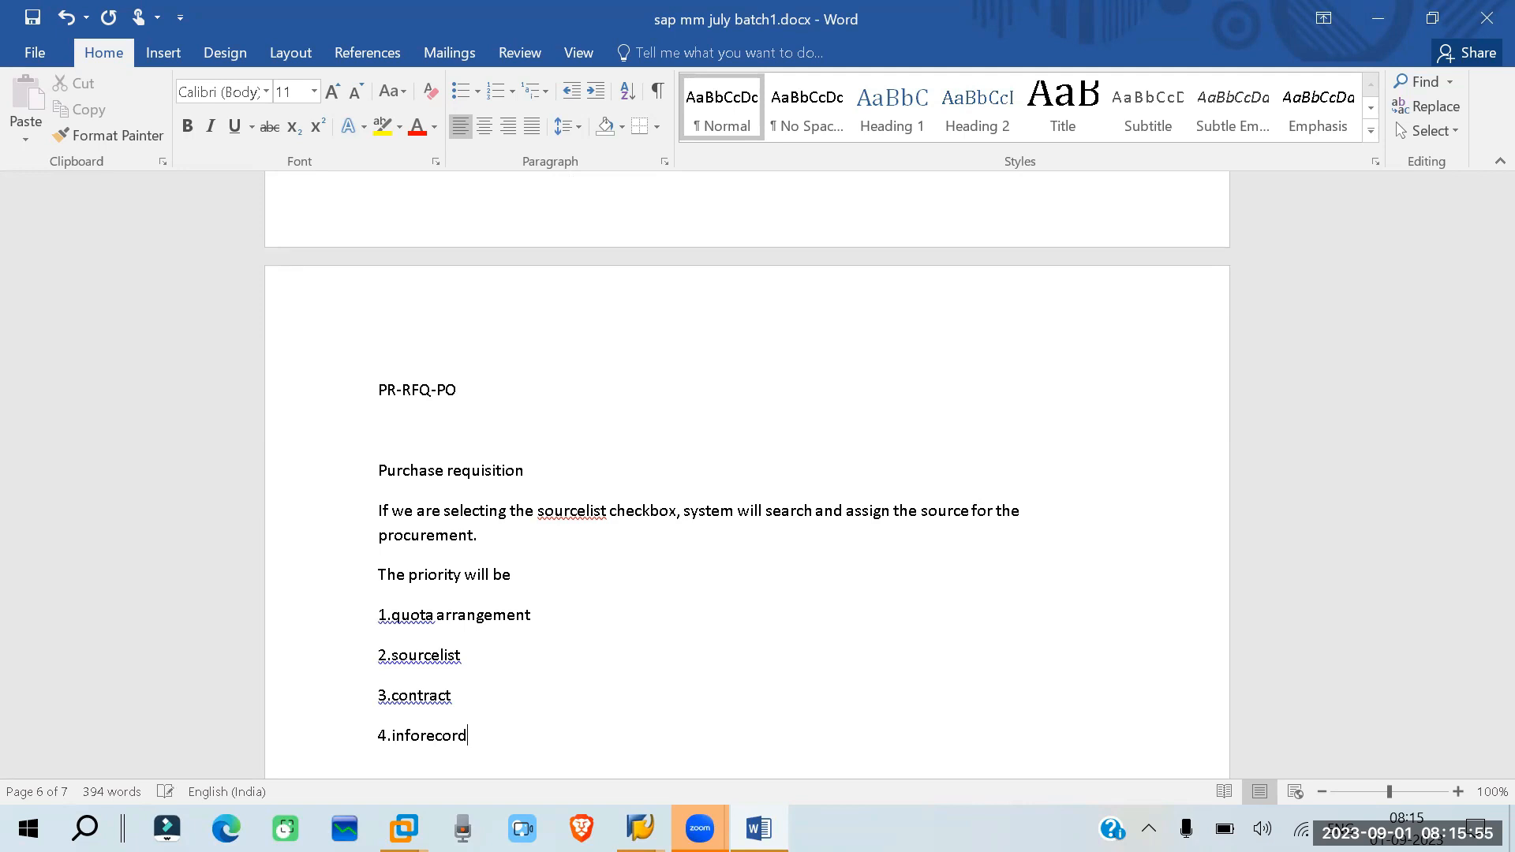
key("Return")
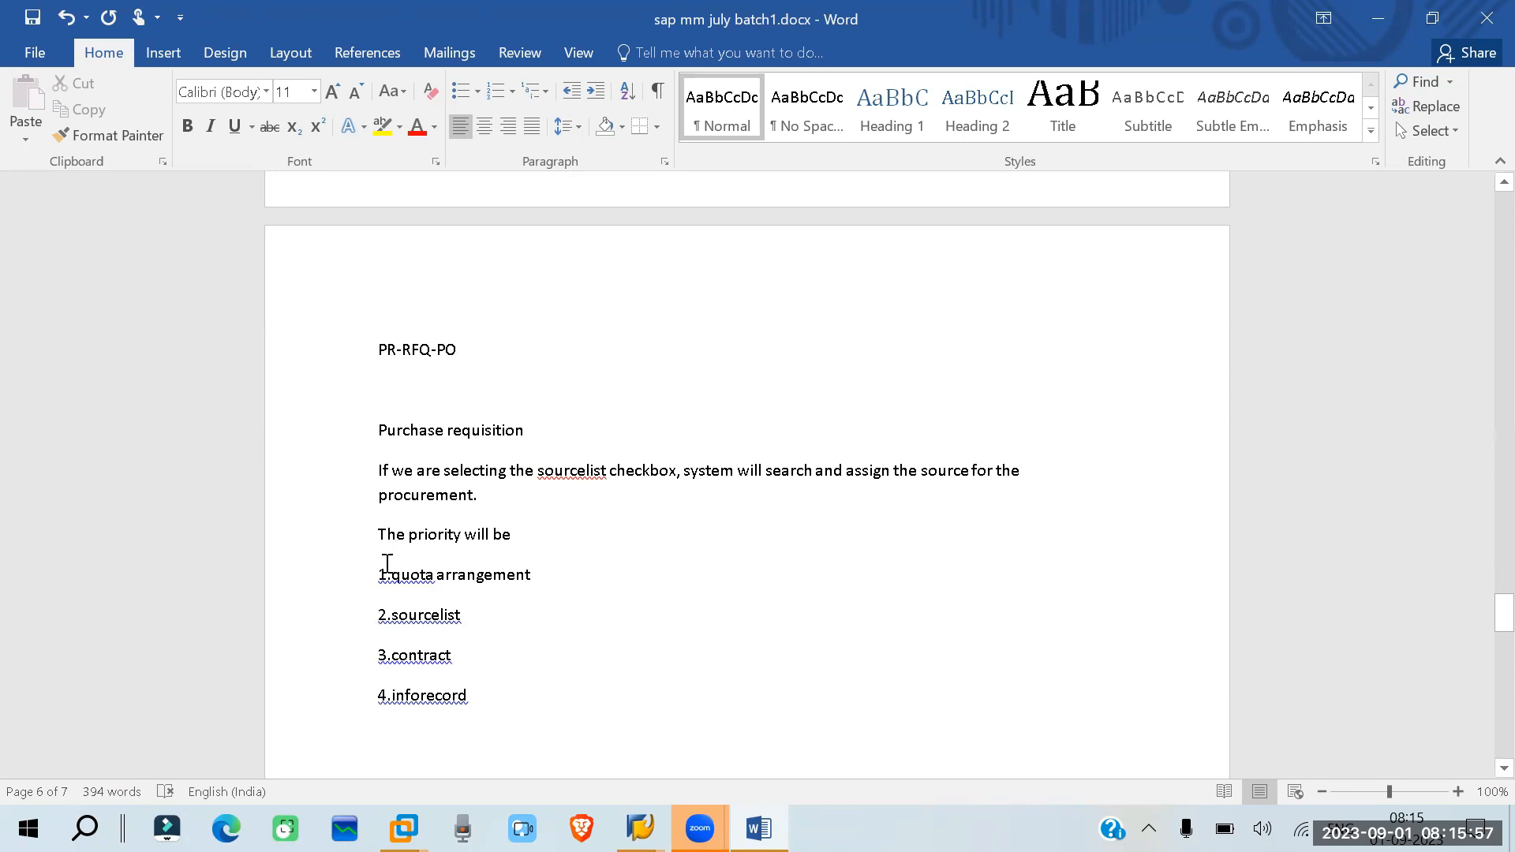
- Hyphenate "source-list" in the checkbox note and accept the suggested spacing after the number in all four priority lines
left_click(584, 470)
type("-")
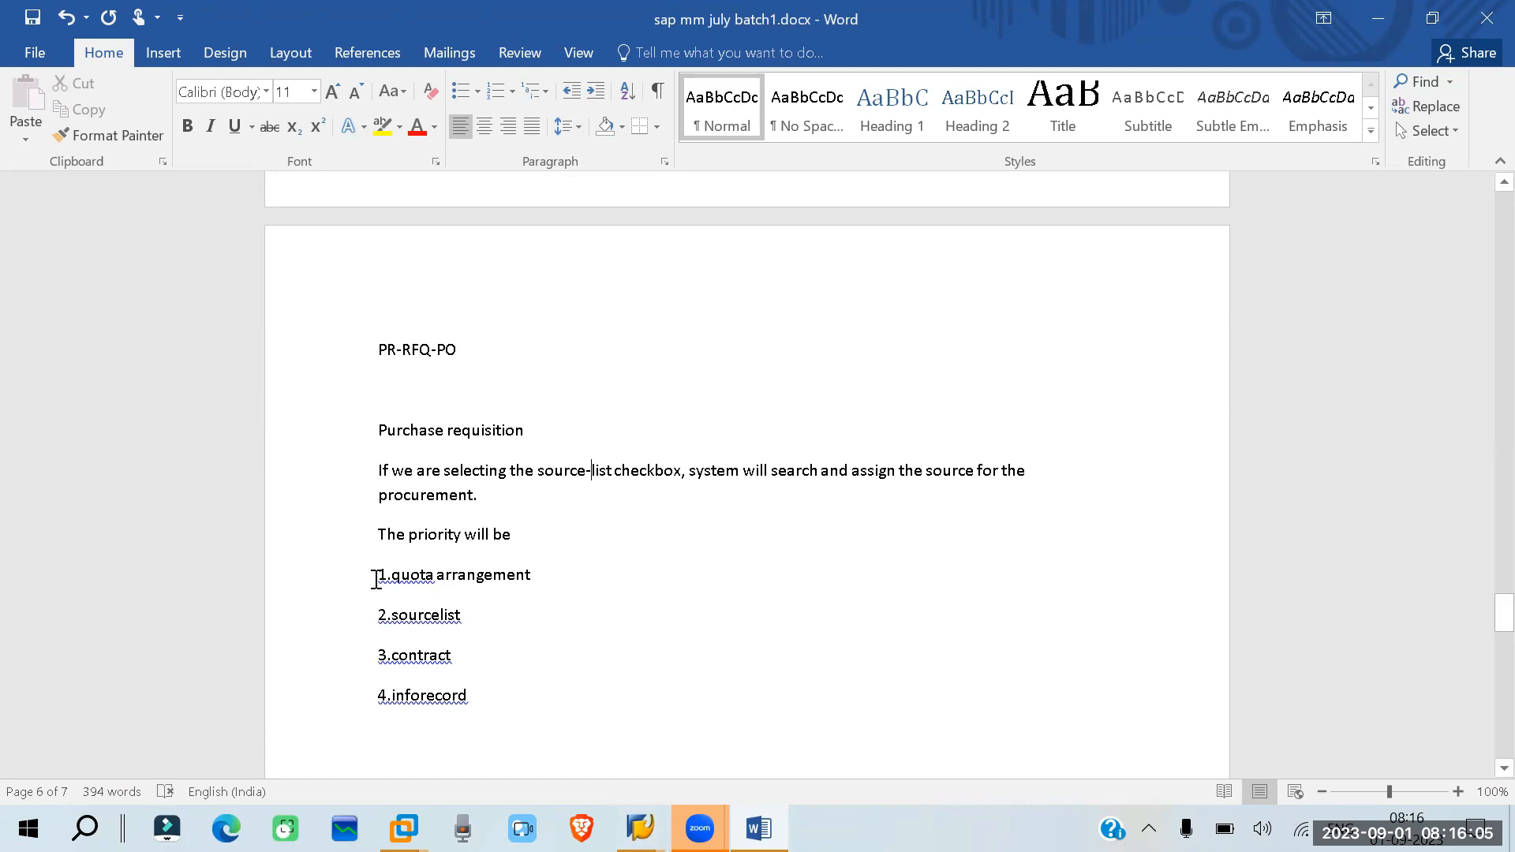
right_click(394, 578)
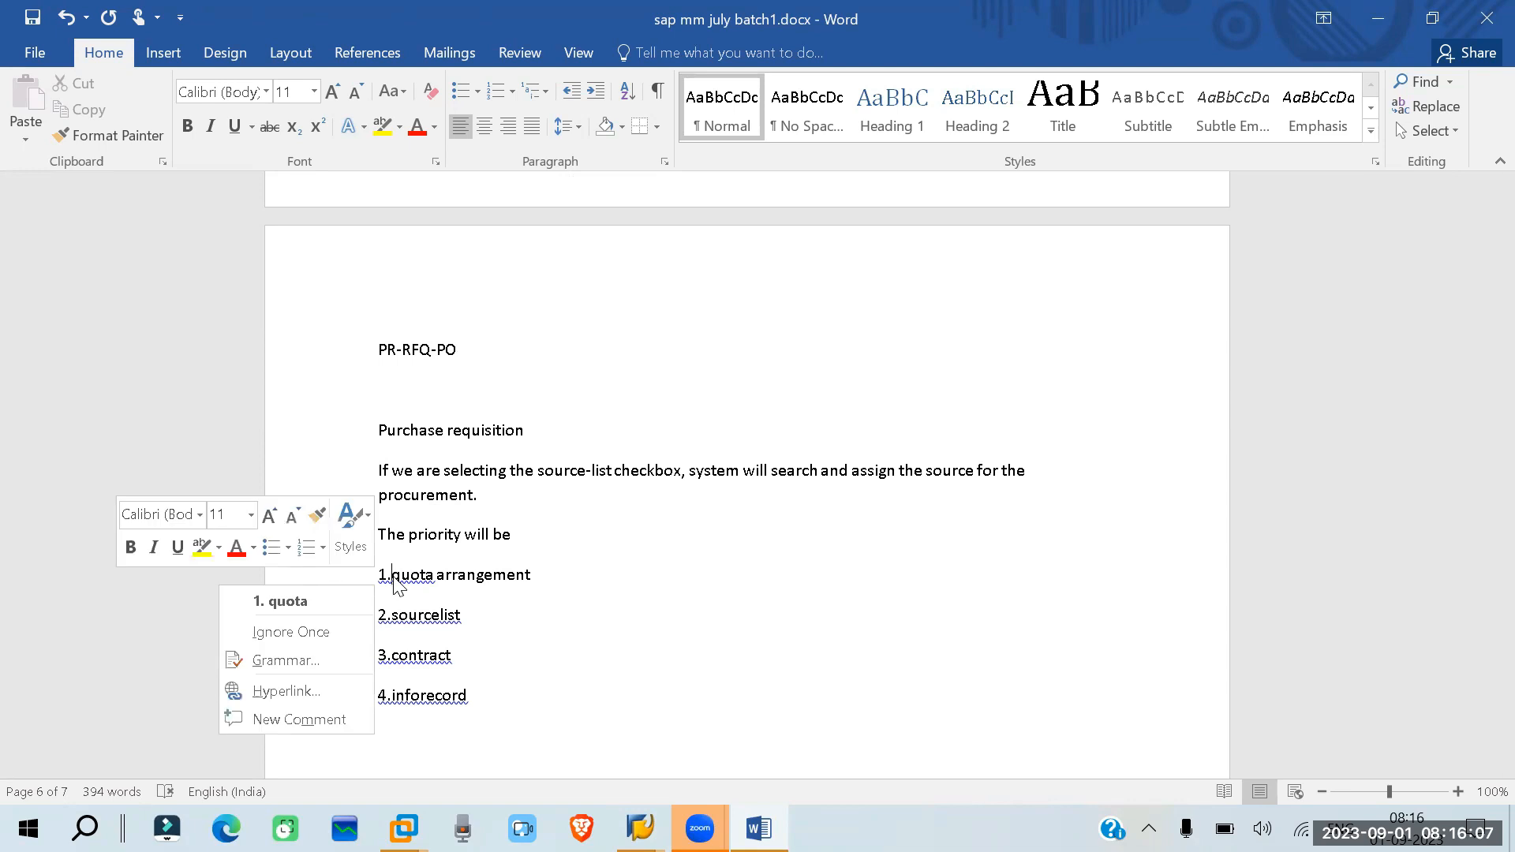
left_click(280, 602)
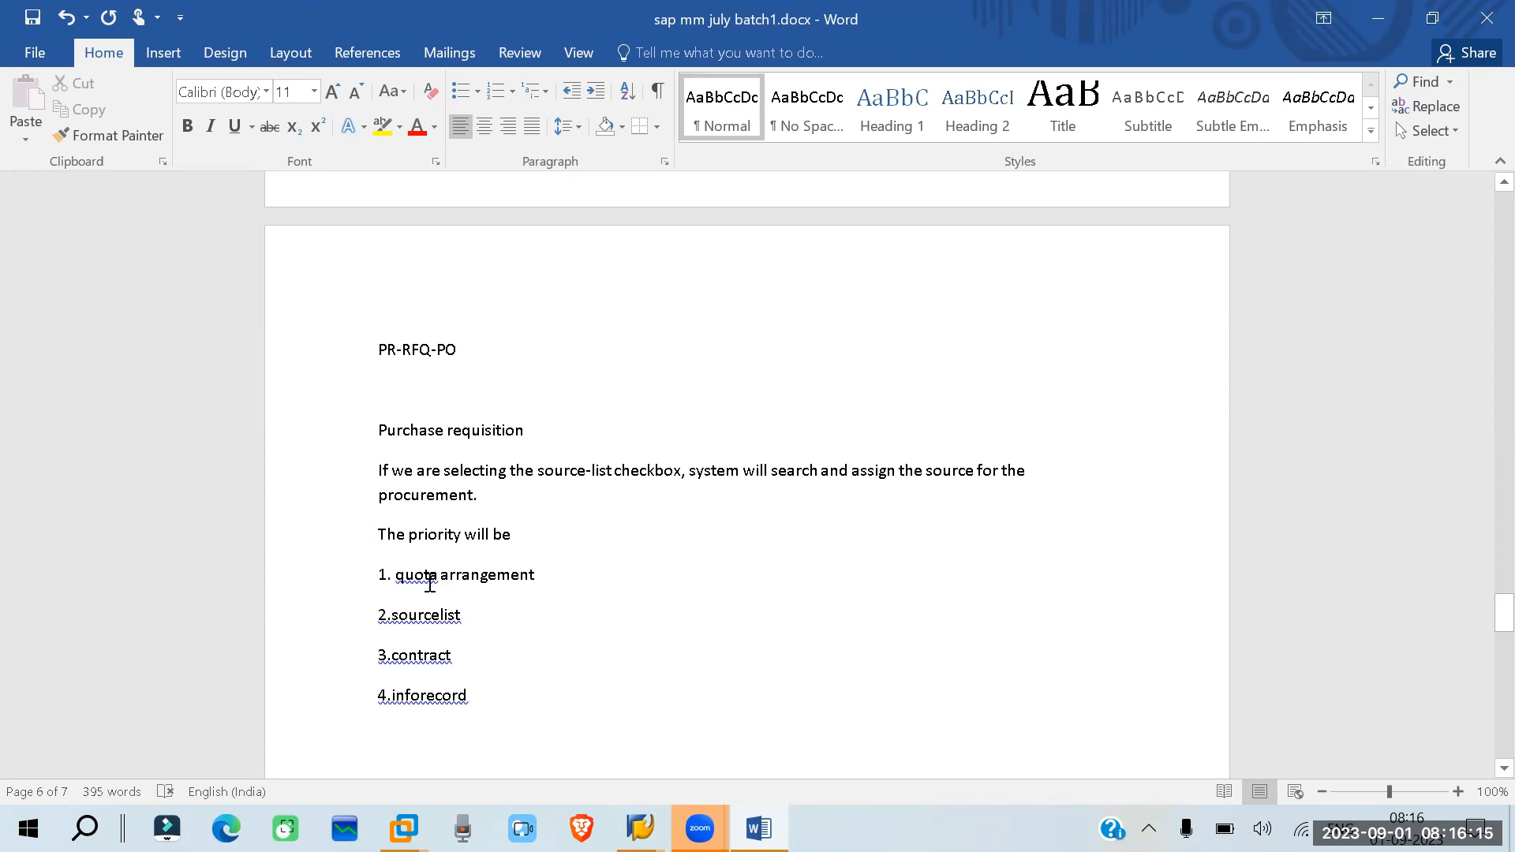
right_click(434, 620)
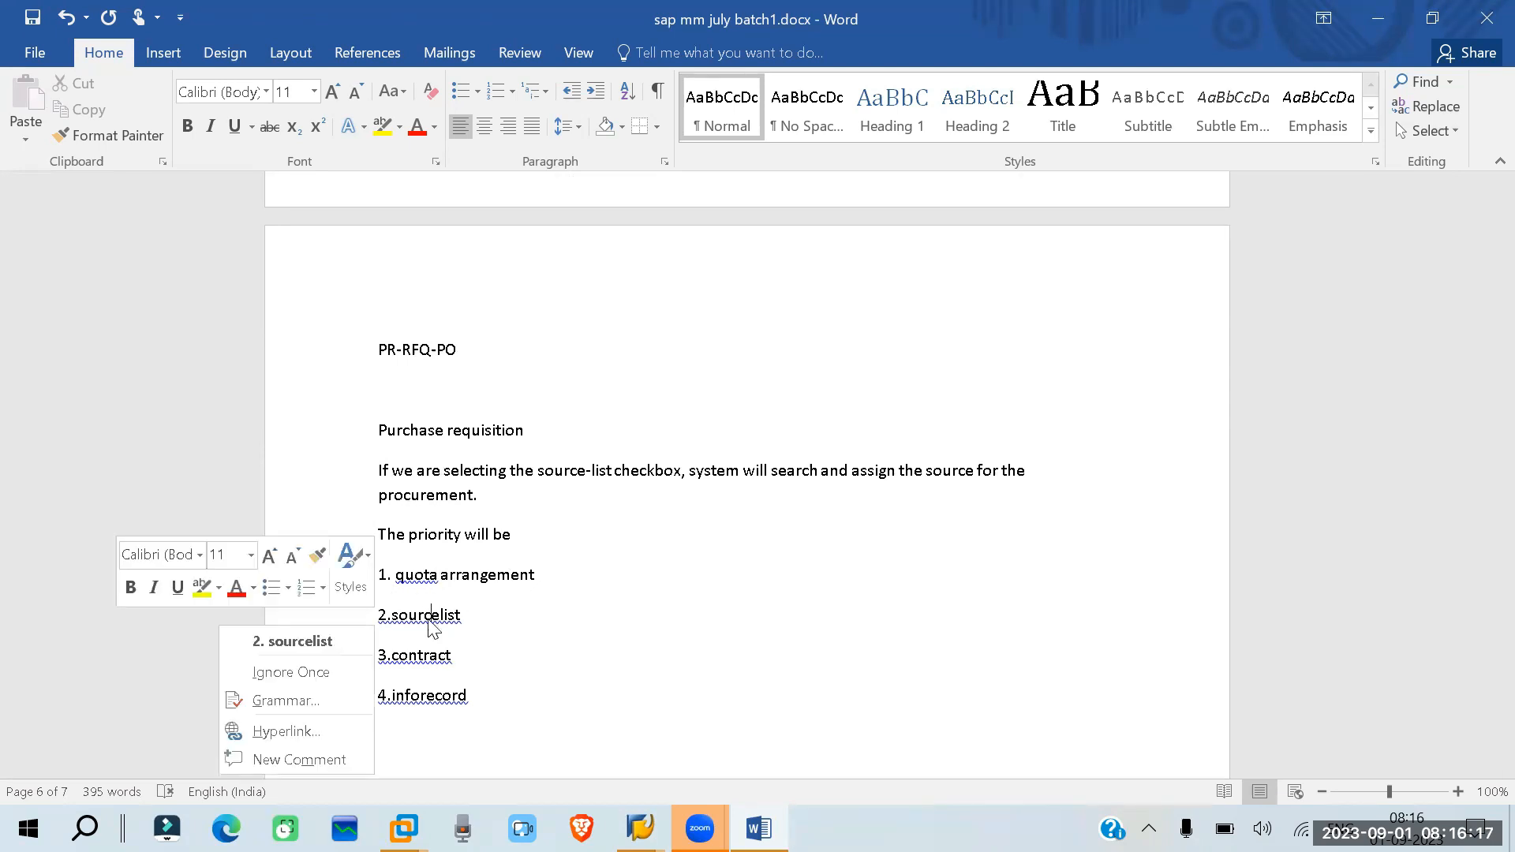
left_click(335, 641)
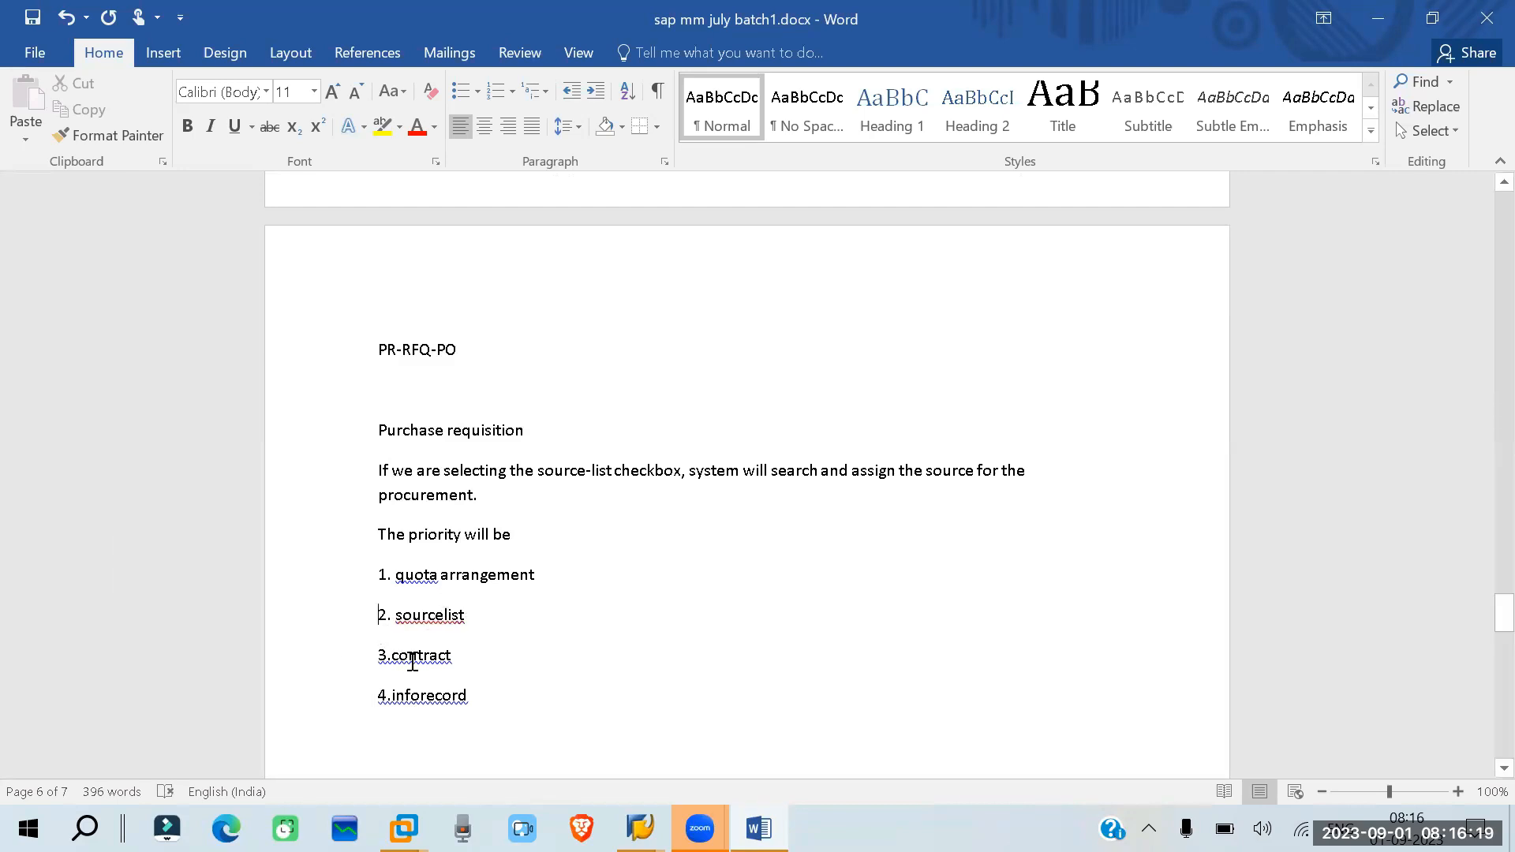
right_click(412, 661)
left_click(308, 533)
right_click(453, 696)
left_click(295, 573)
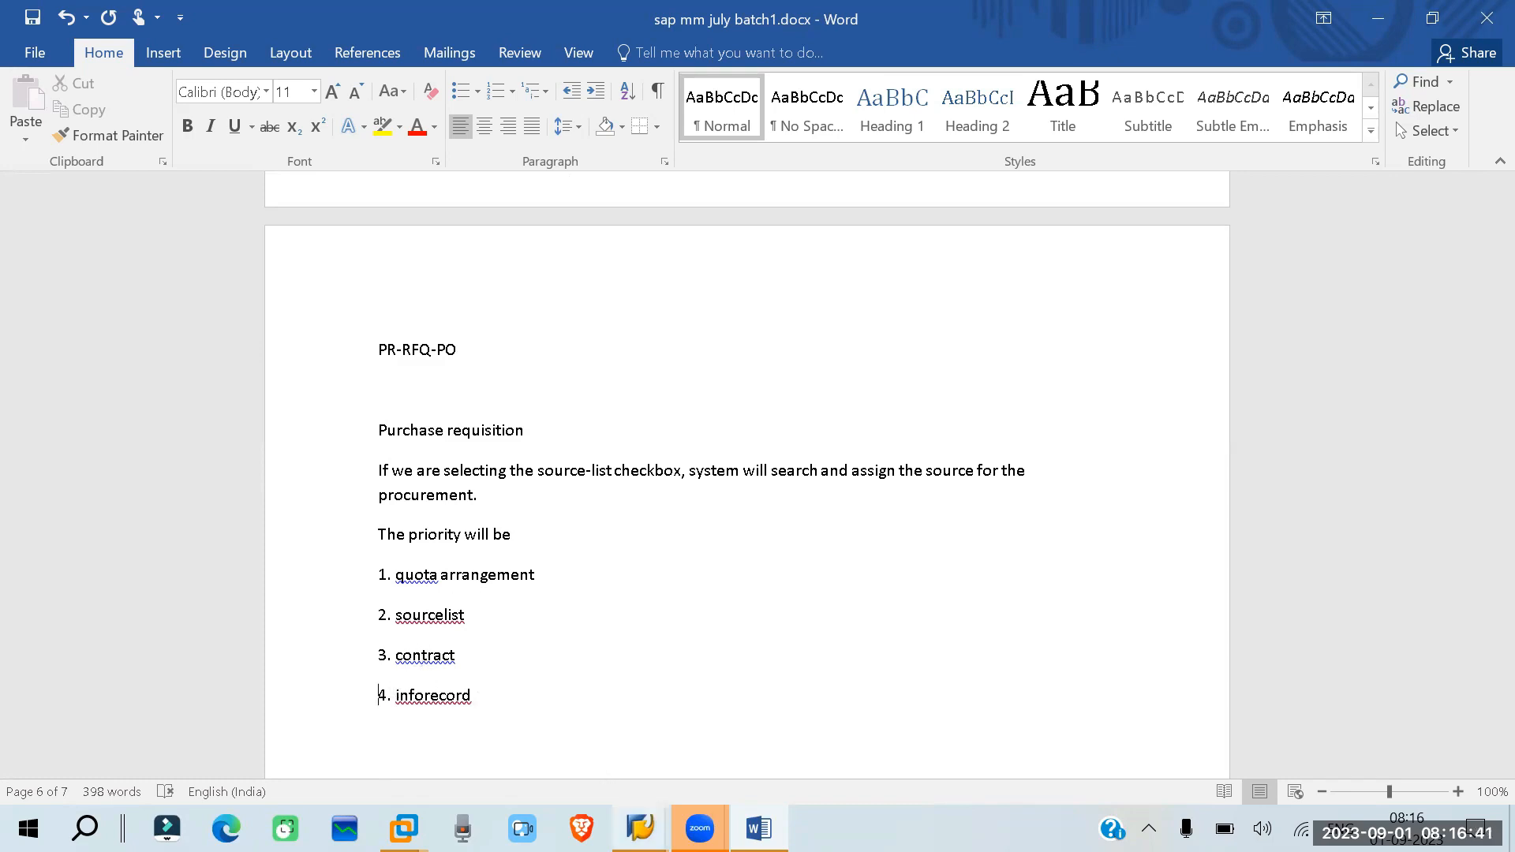
- Switch to SAP's Create Purchase Requisition screen and select the first row's item number cell
mouse_move(641, 829)
left_click(786, 721)
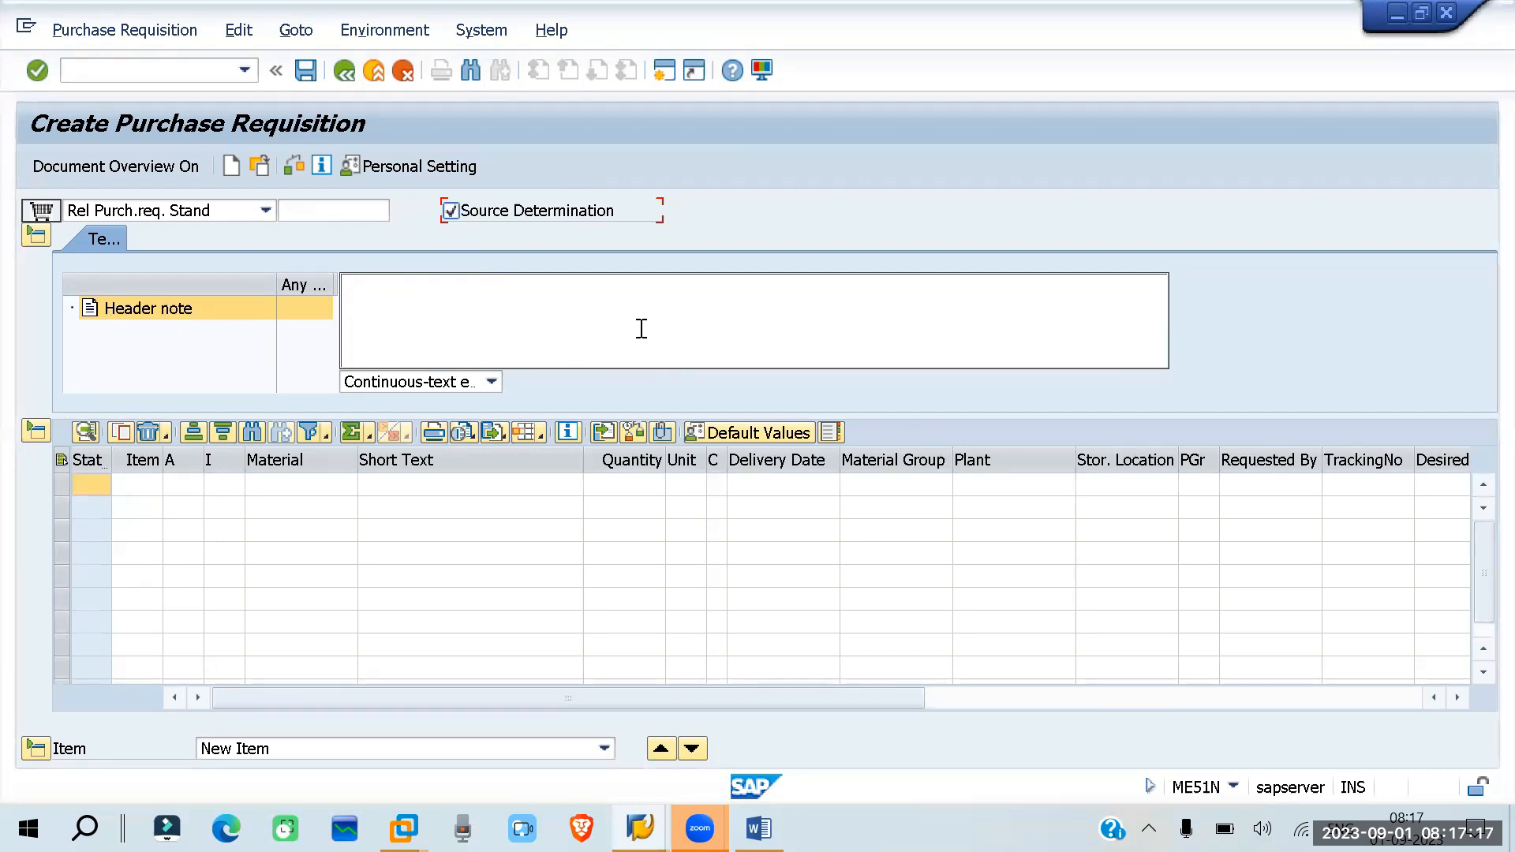
left_click(142, 484)
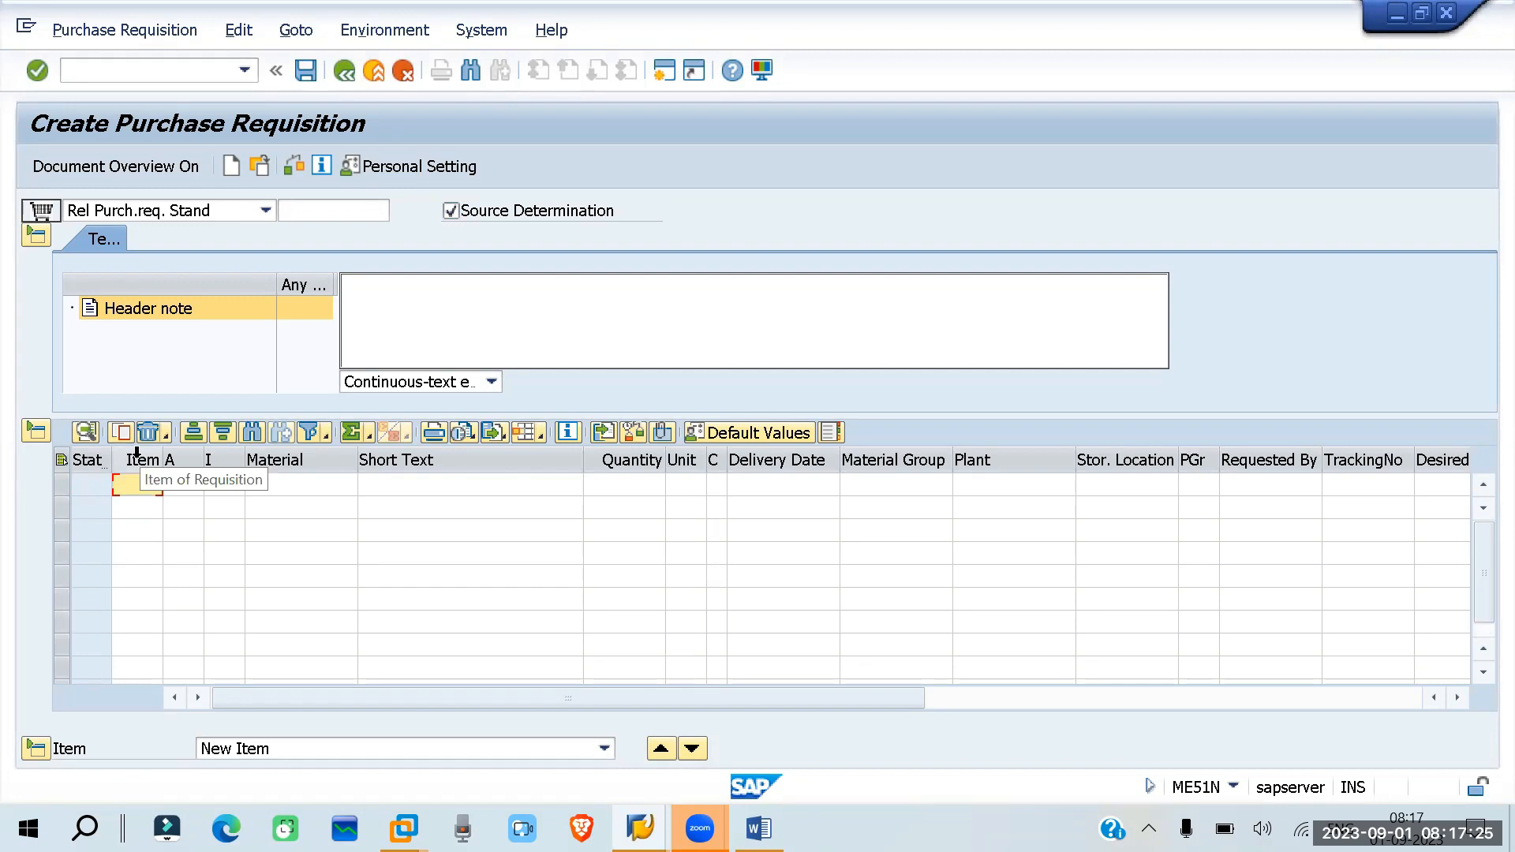
left_click(640, 829)
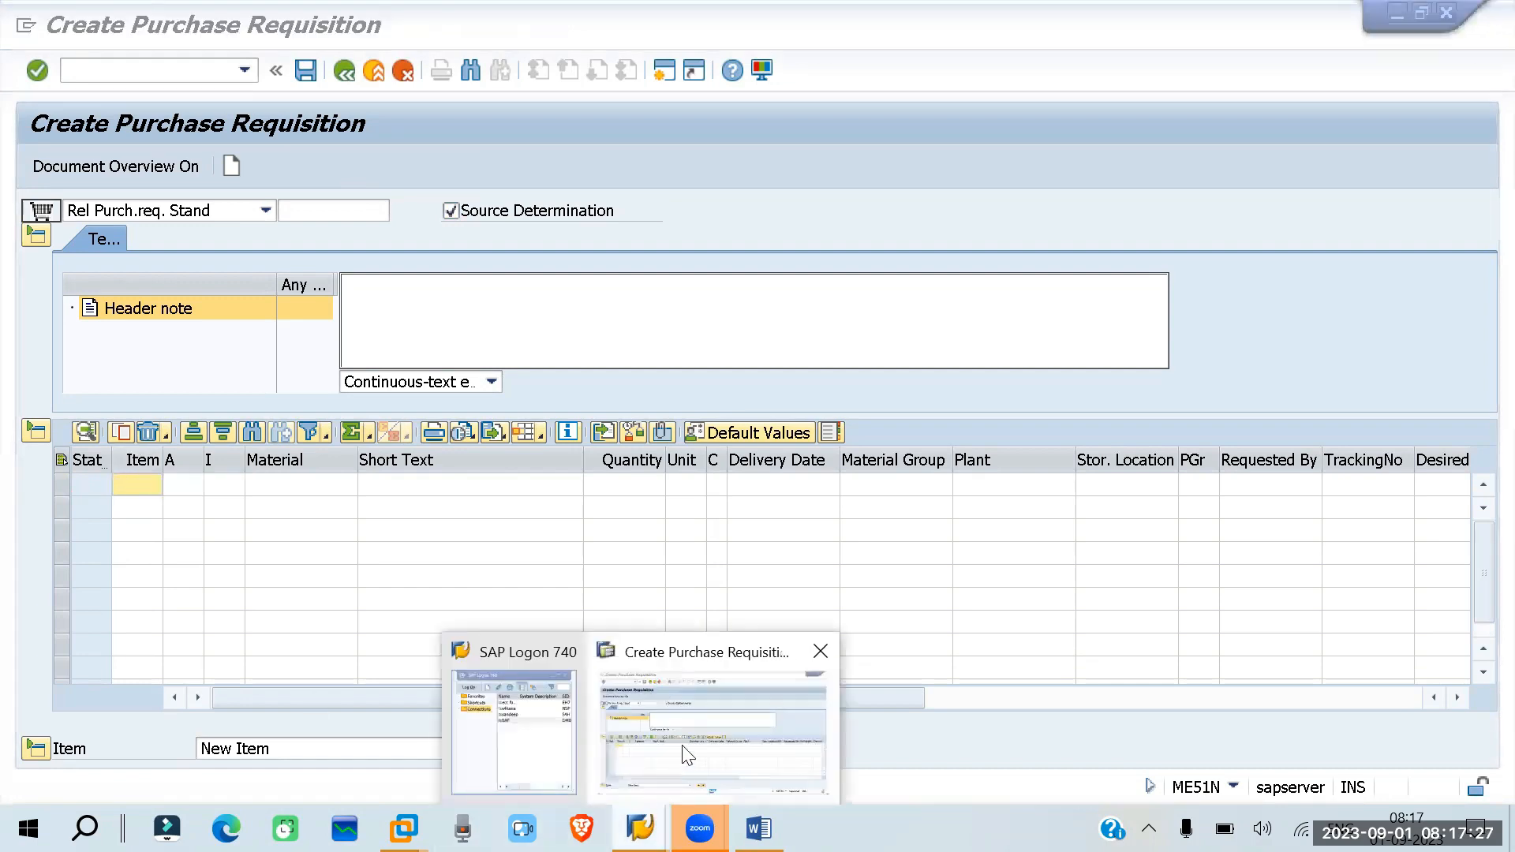
left_click(687, 758)
- Run /nspro and open the purchase requisition document types under Materials Management > Purchasing > Purchase Requisition in the IMG
left_click(105, 73)
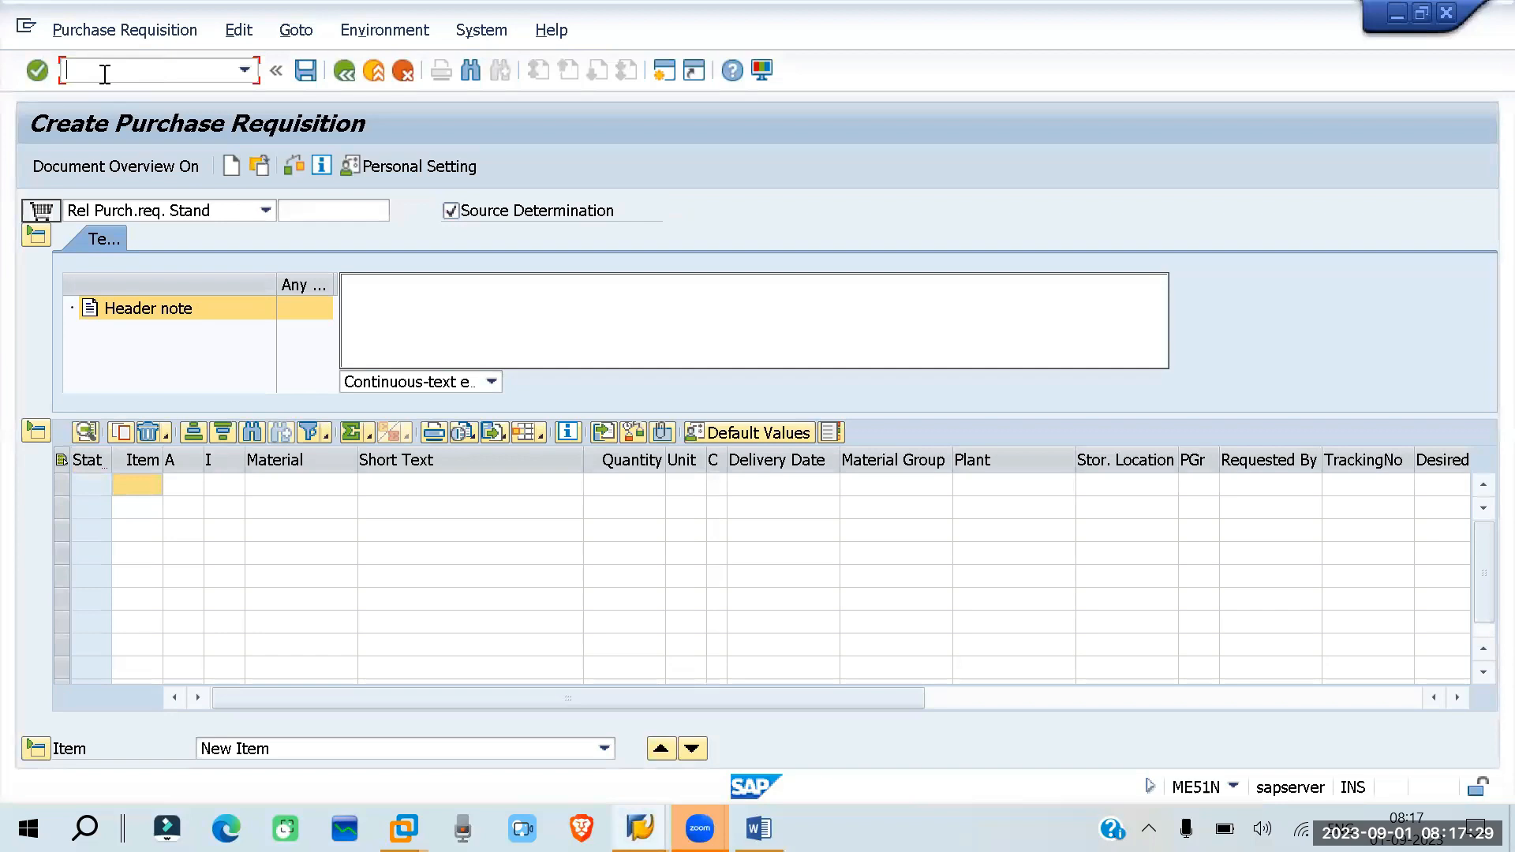
type("/nspro")
key("Return")
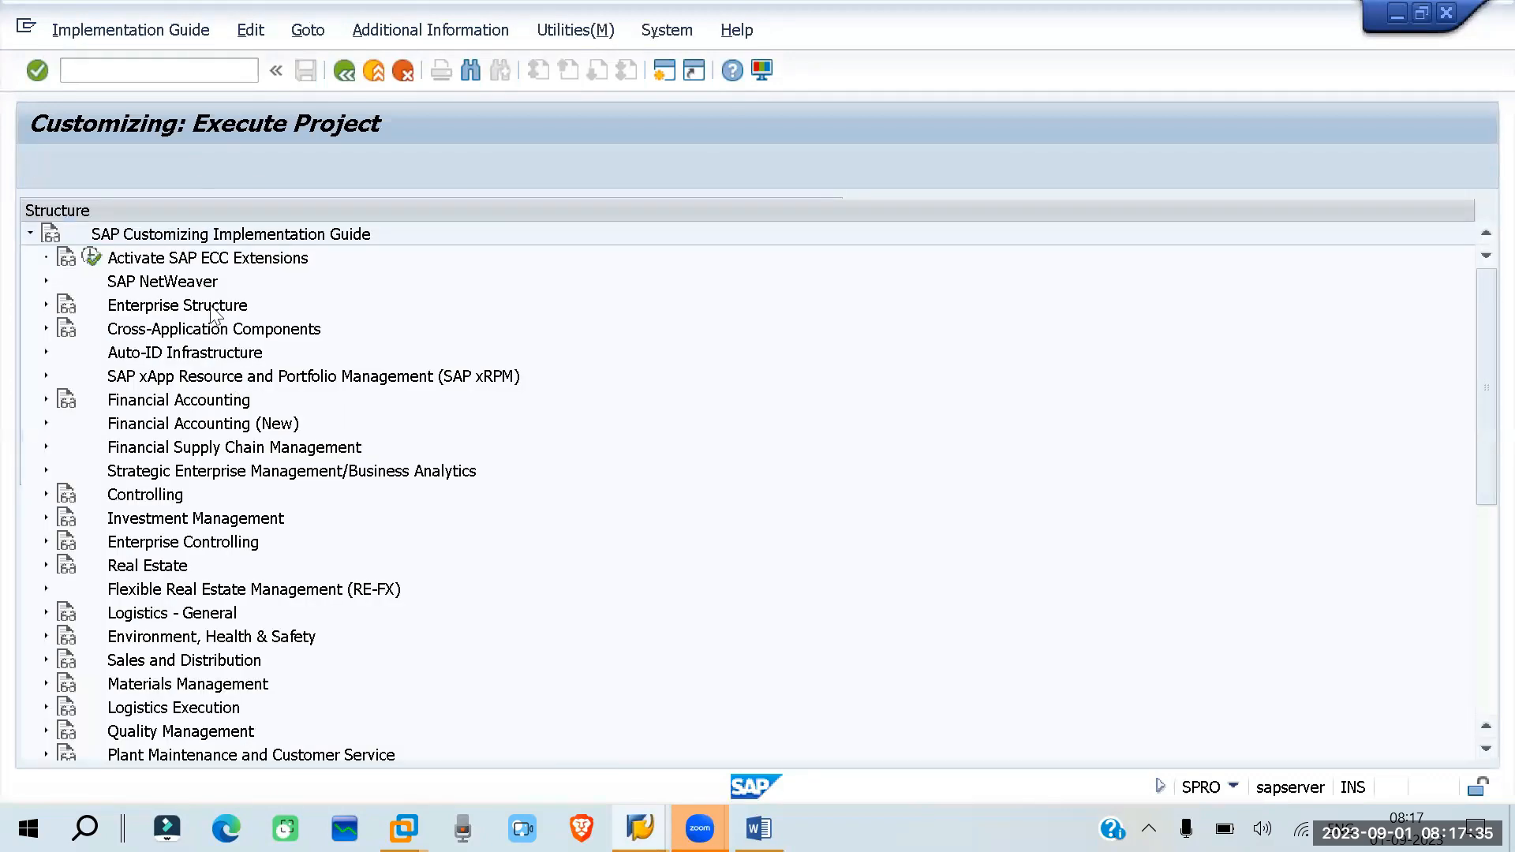
left_click(45, 684)
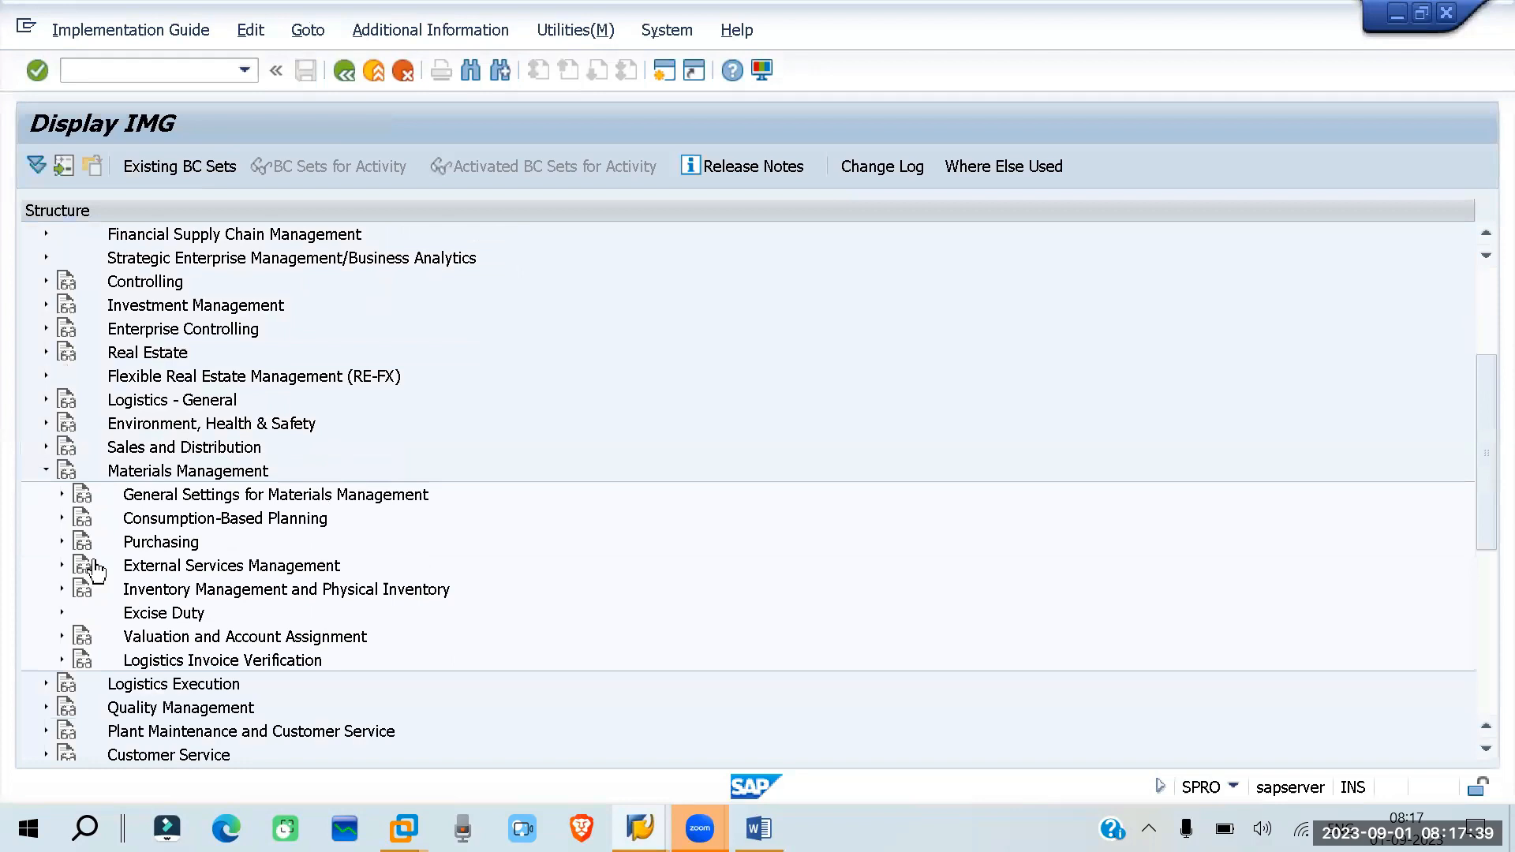
left_click(62, 542)
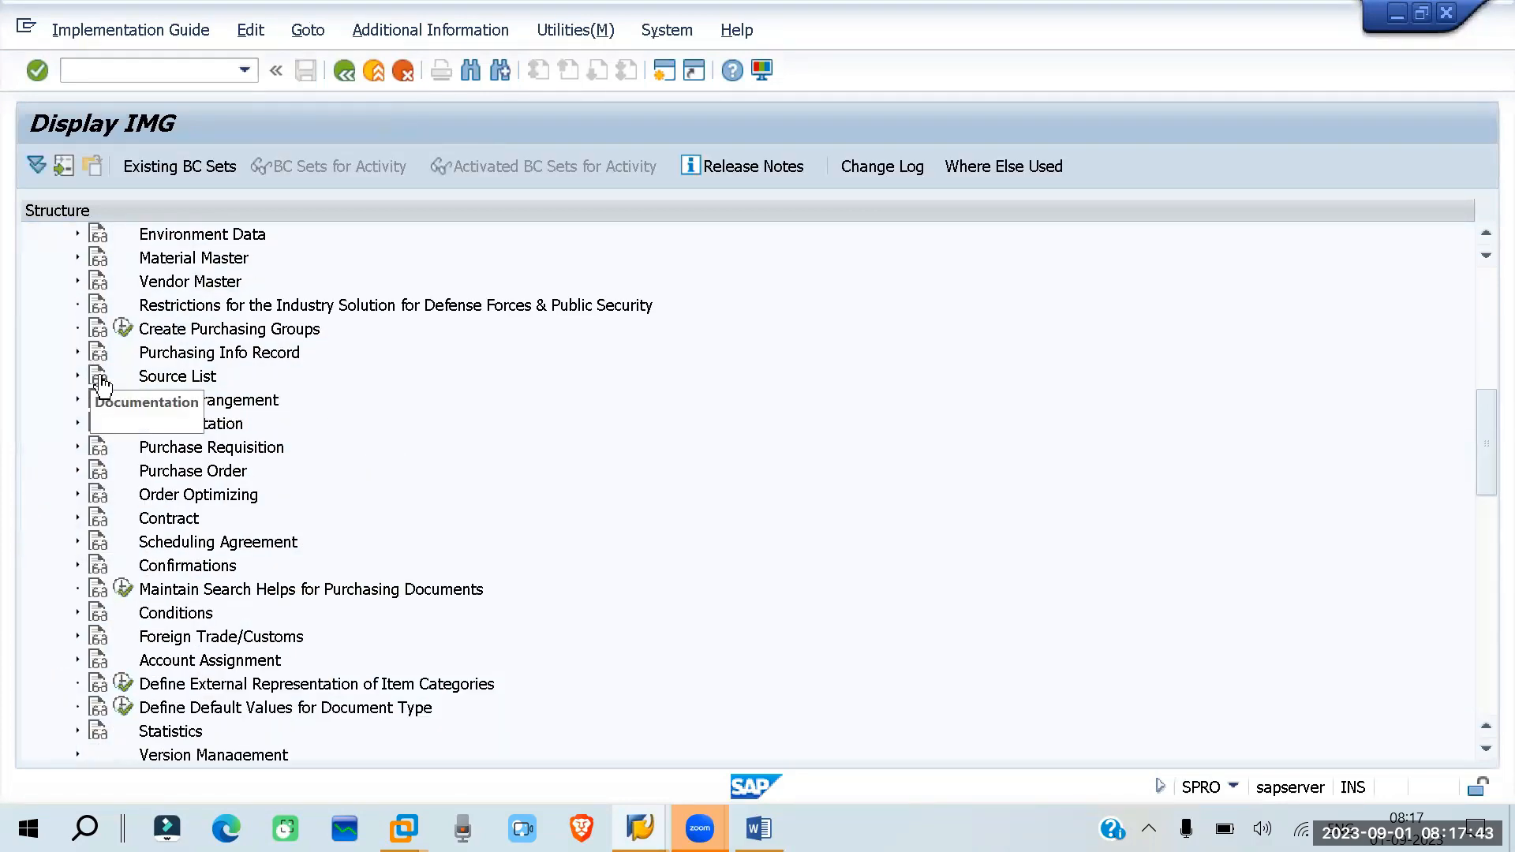
left_click(77, 447)
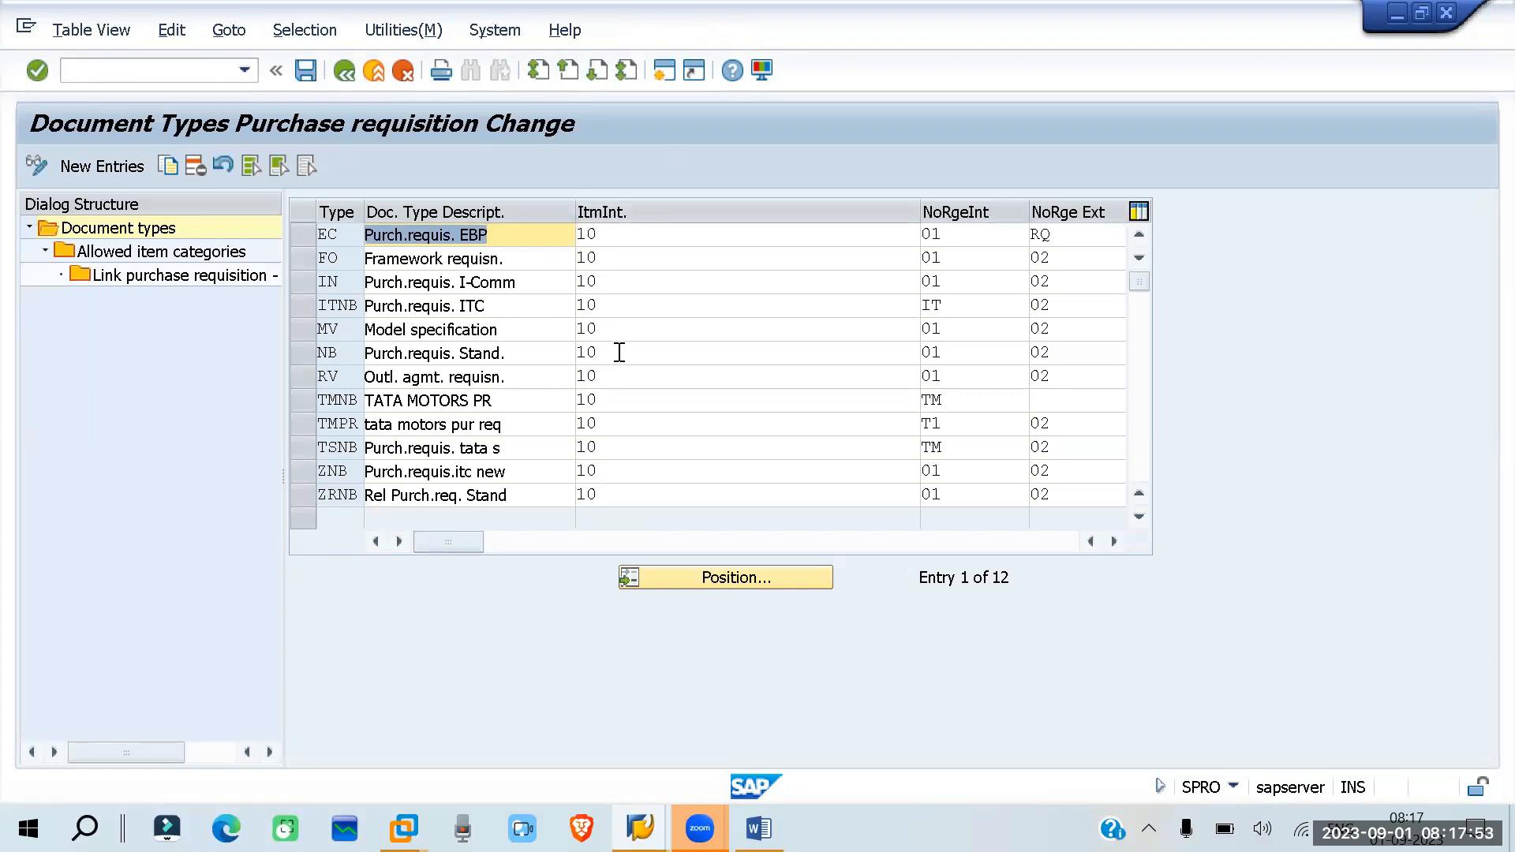
- Open Create Purchase Requisition in a new session with /ome51n, keeping the document types table open
key("alt+Tab")
key("alt+Tab")
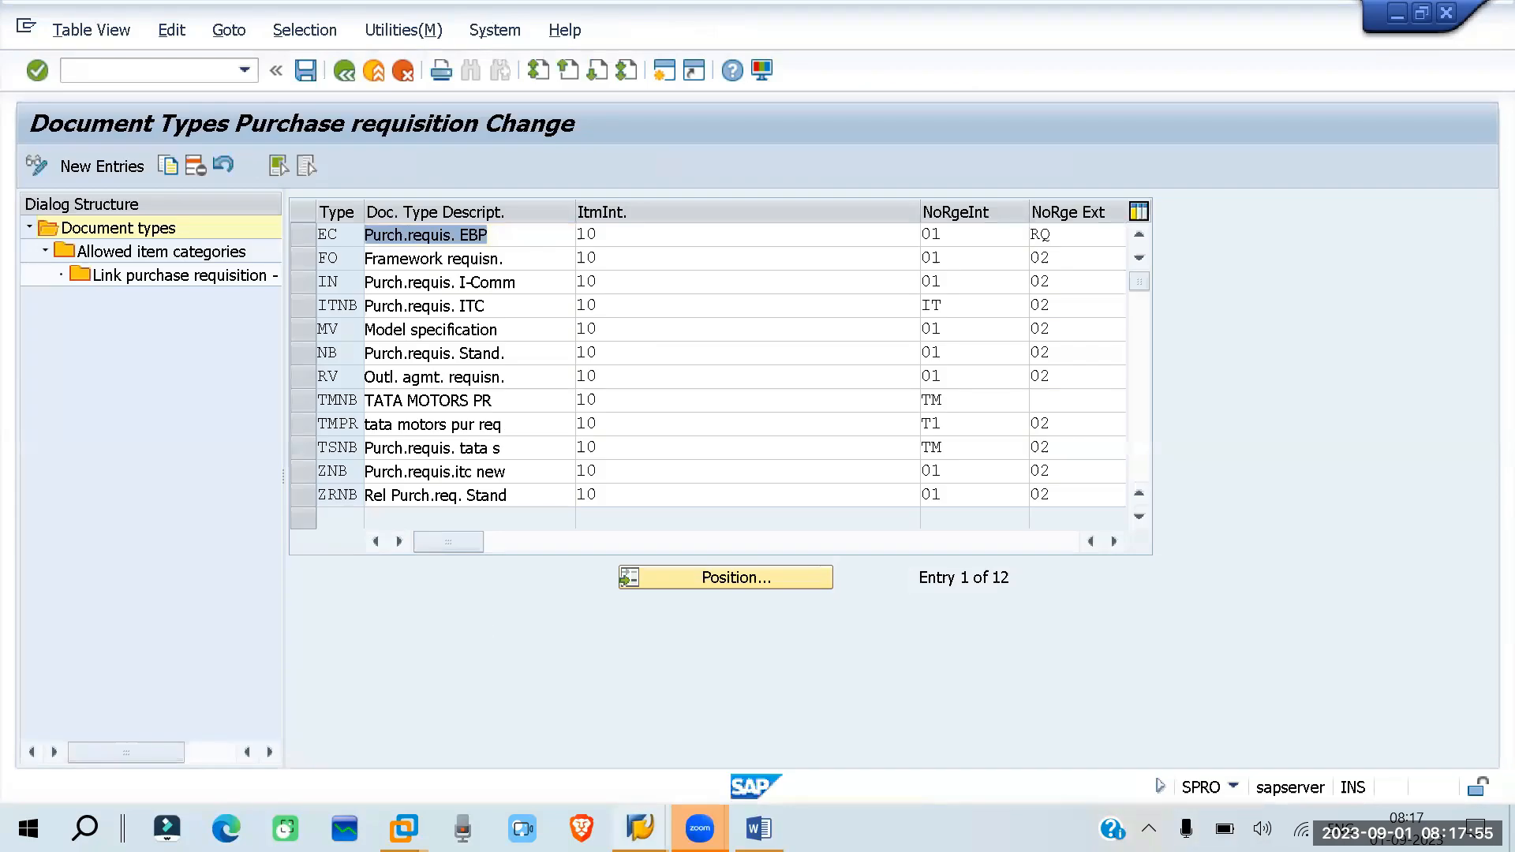
mouse_move(640, 827)
left_click(650, 729)
left_click(83, 67)
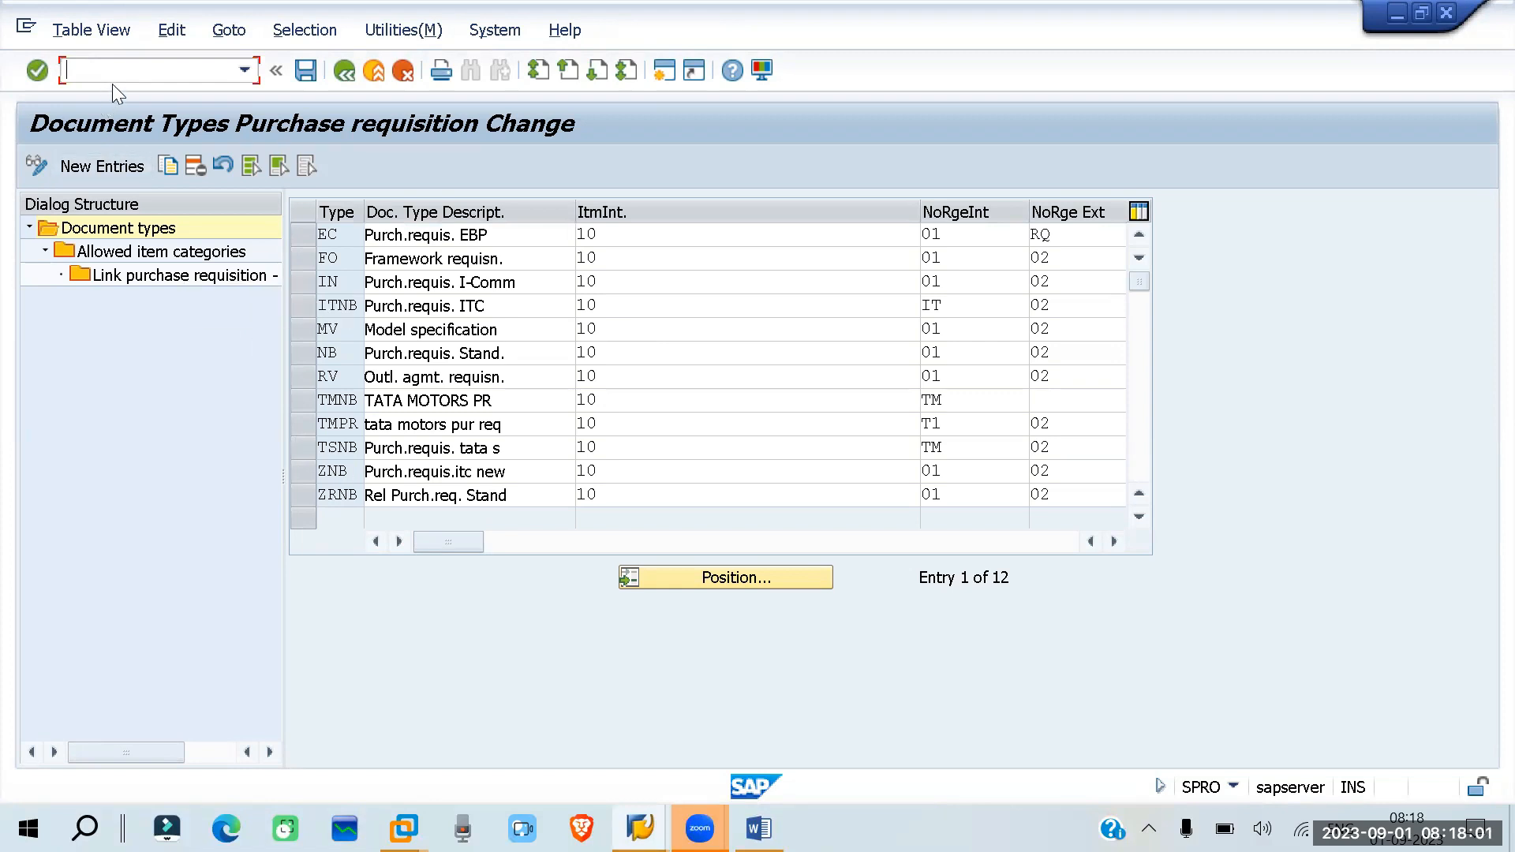
type("/ome51n")
key("Return")
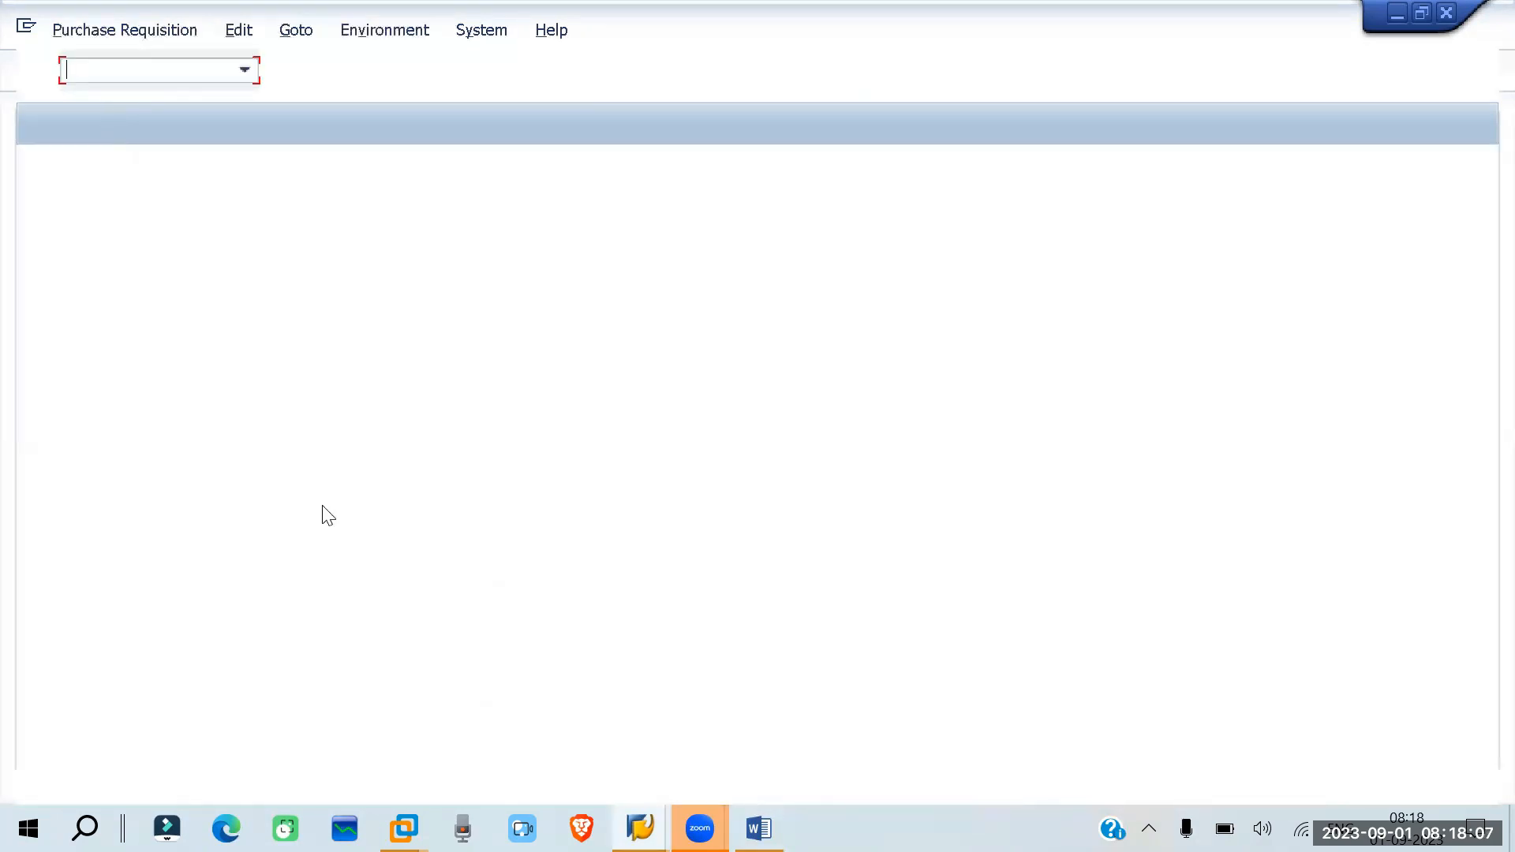
mouse_move(640, 829)
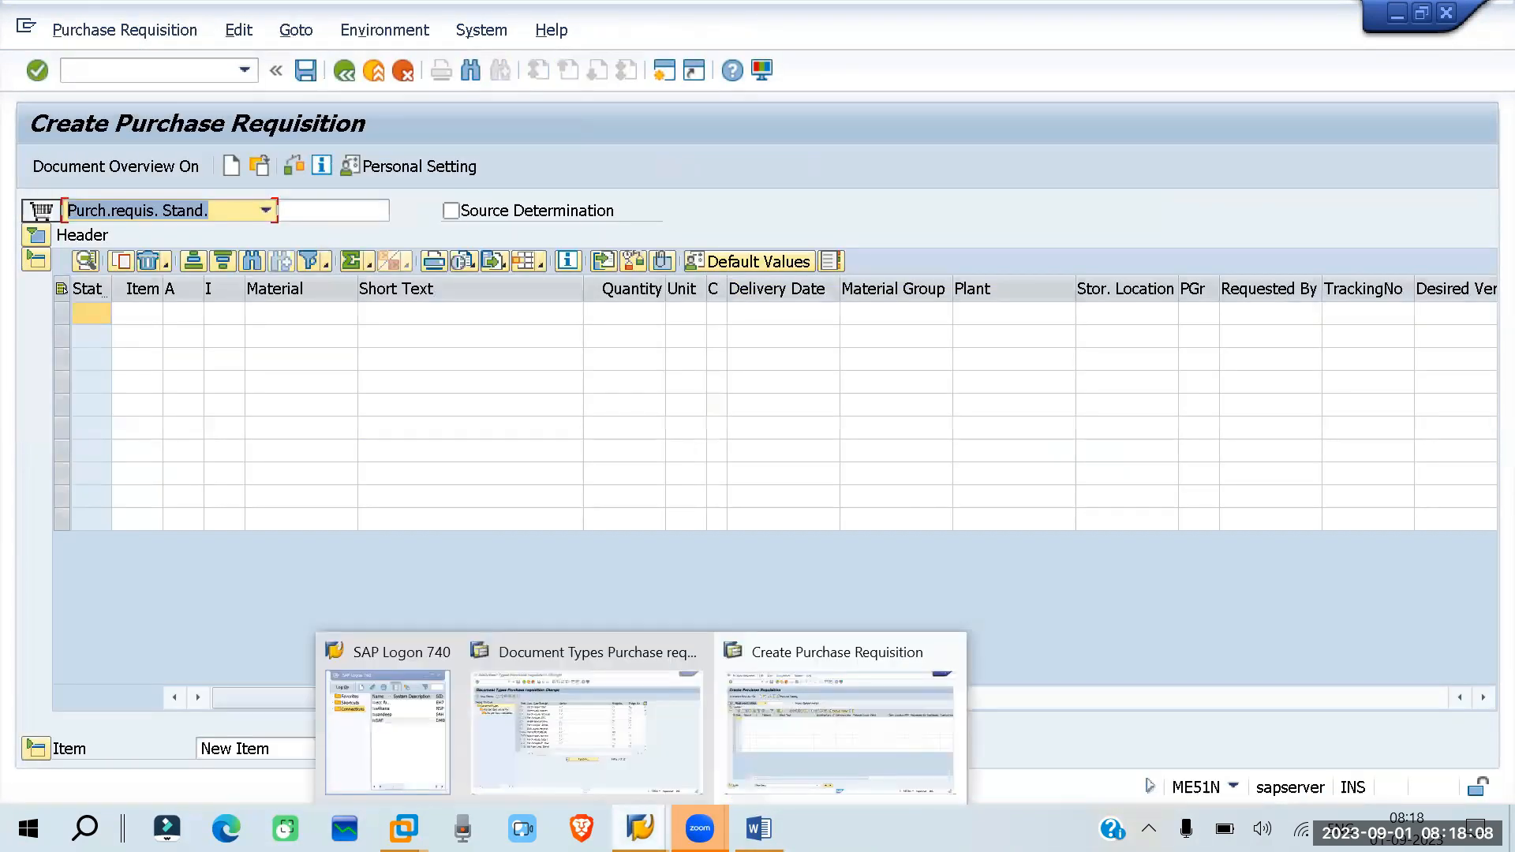
left_click(802, 710)
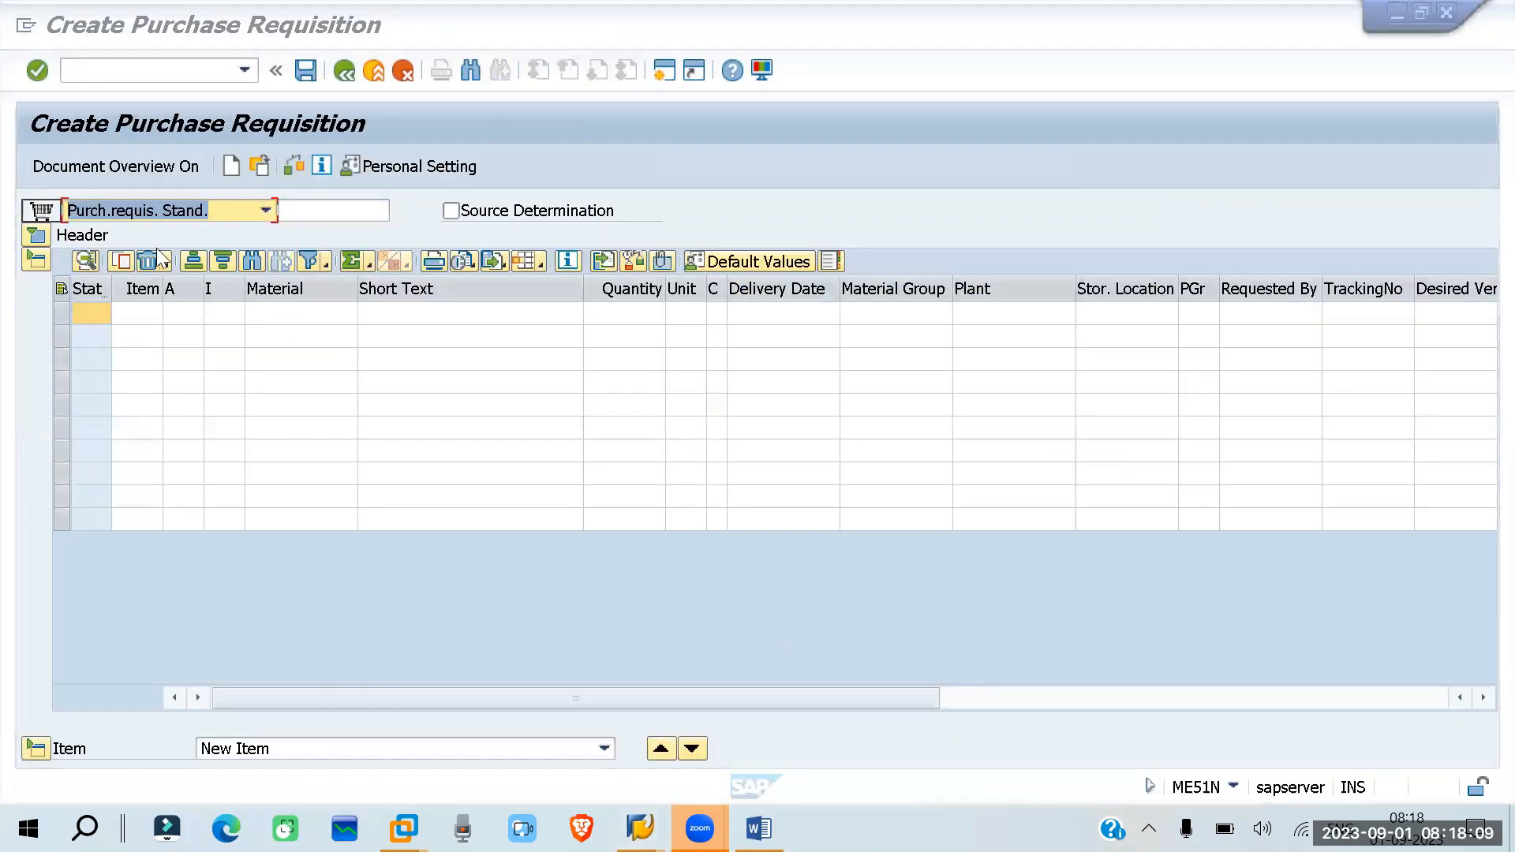
- Enable Source Determination for the new requisition, then collapse and reopen its Item Overview and Item Detail sections
left_click(451, 210)
left_click(36, 258)
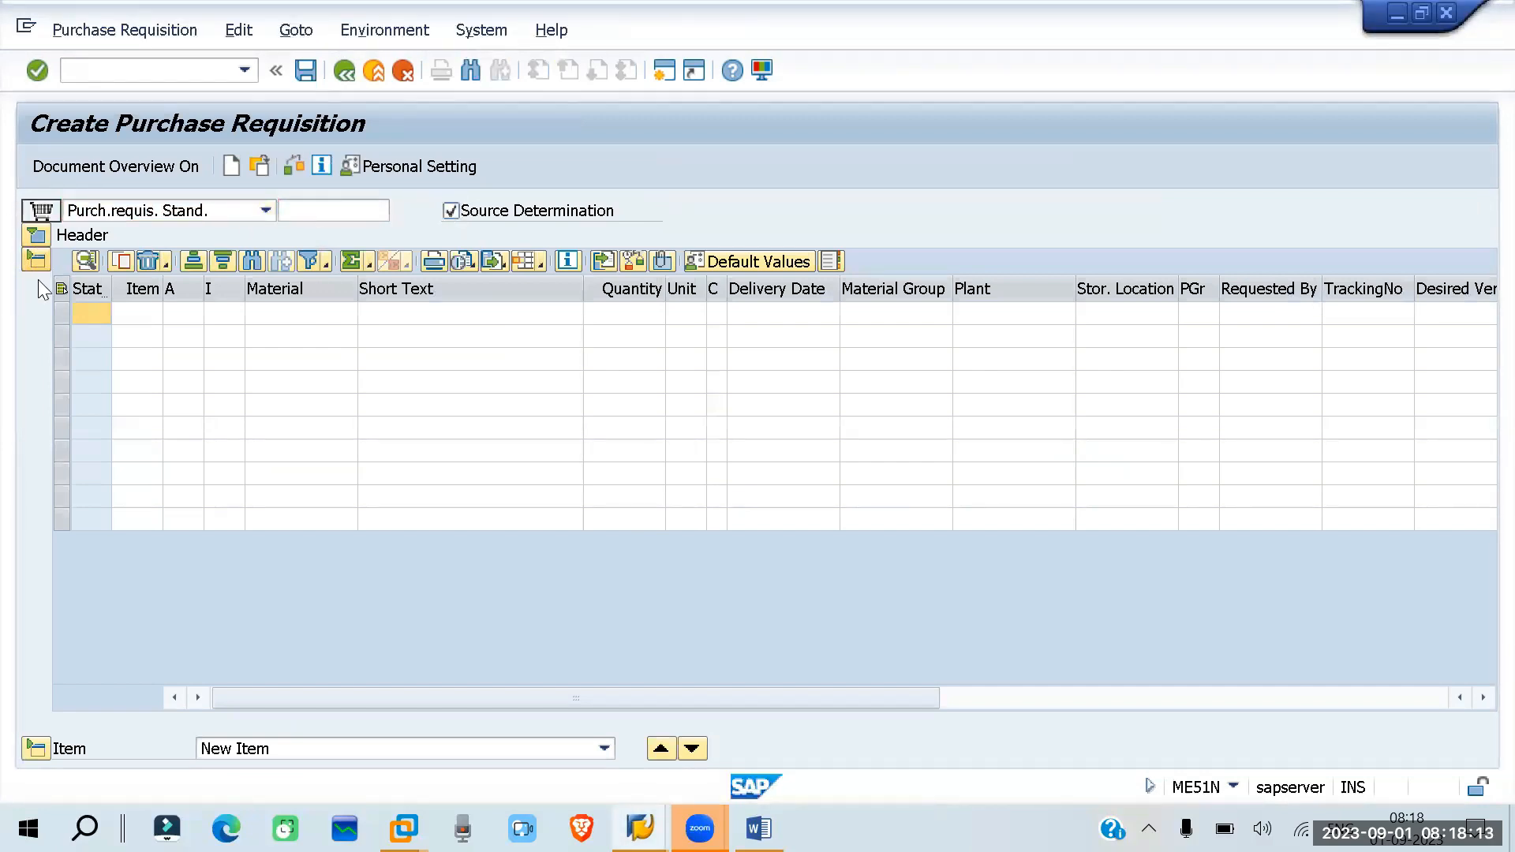
left_click(26, 310)
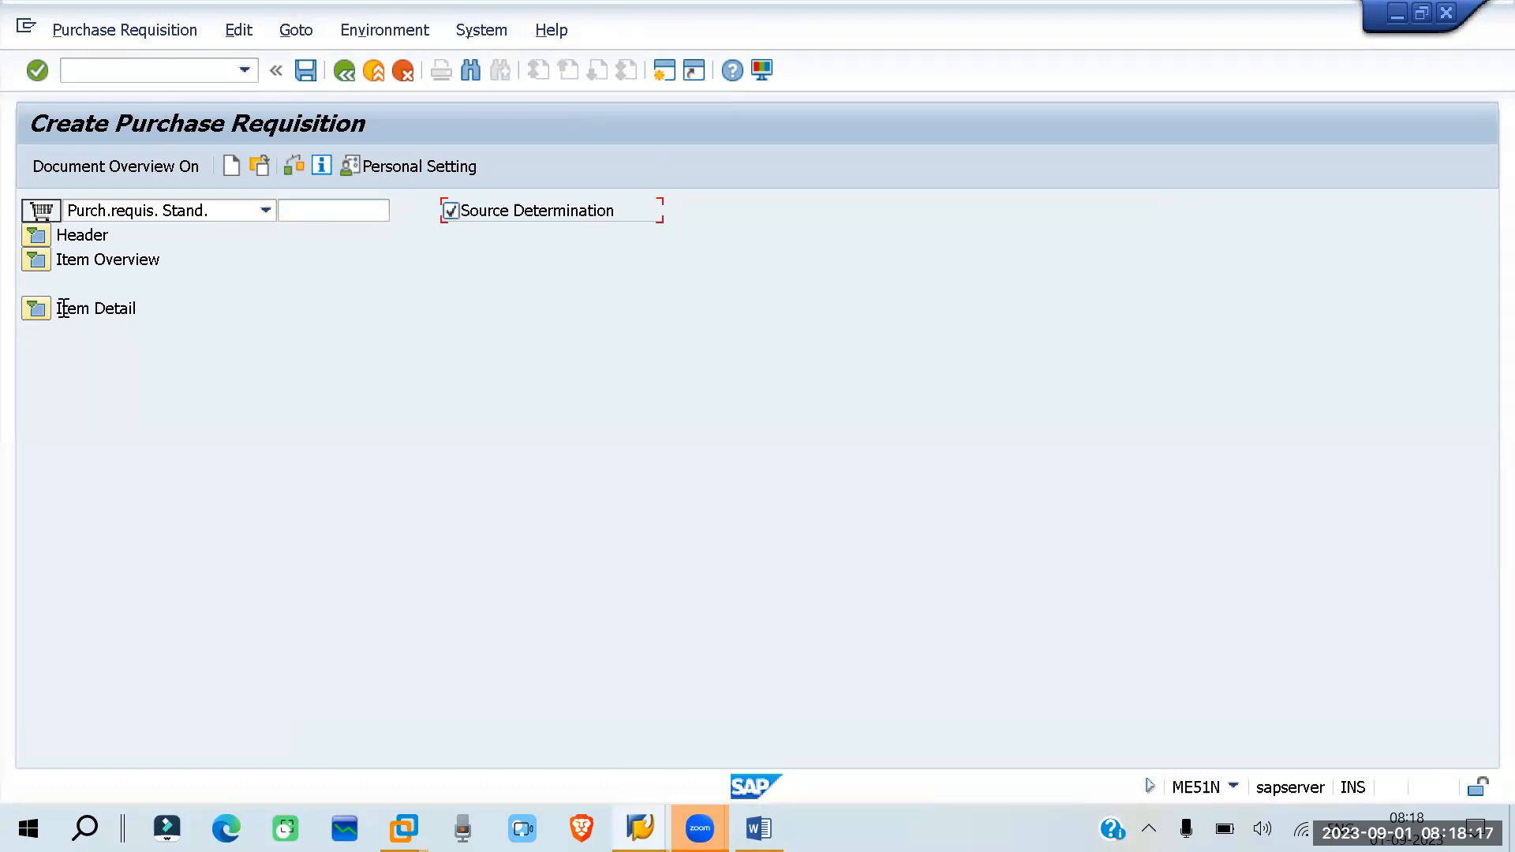
left_click(31, 316)
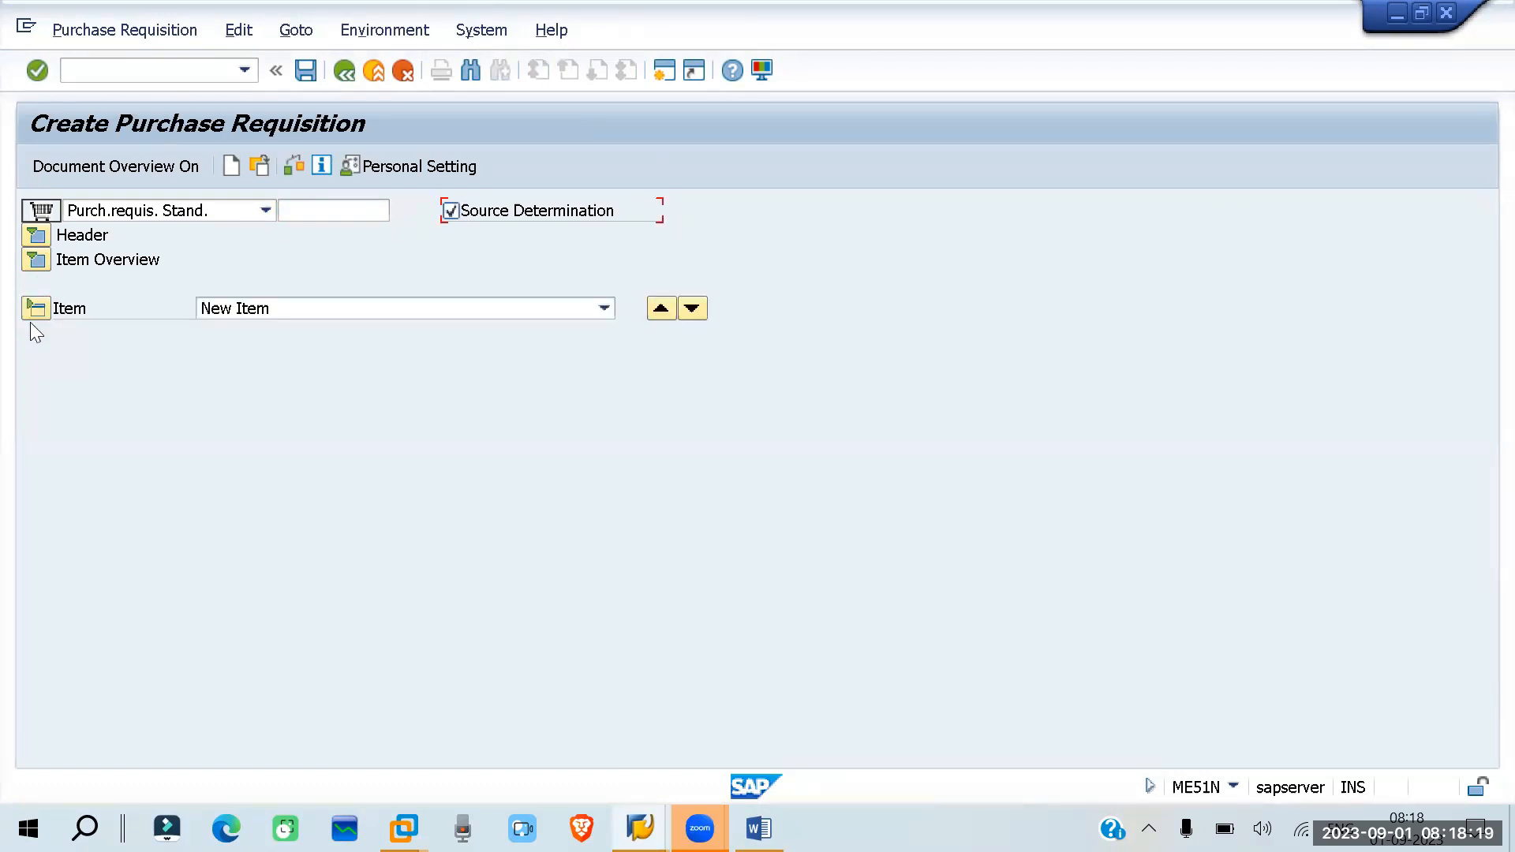
left_click(35, 261)
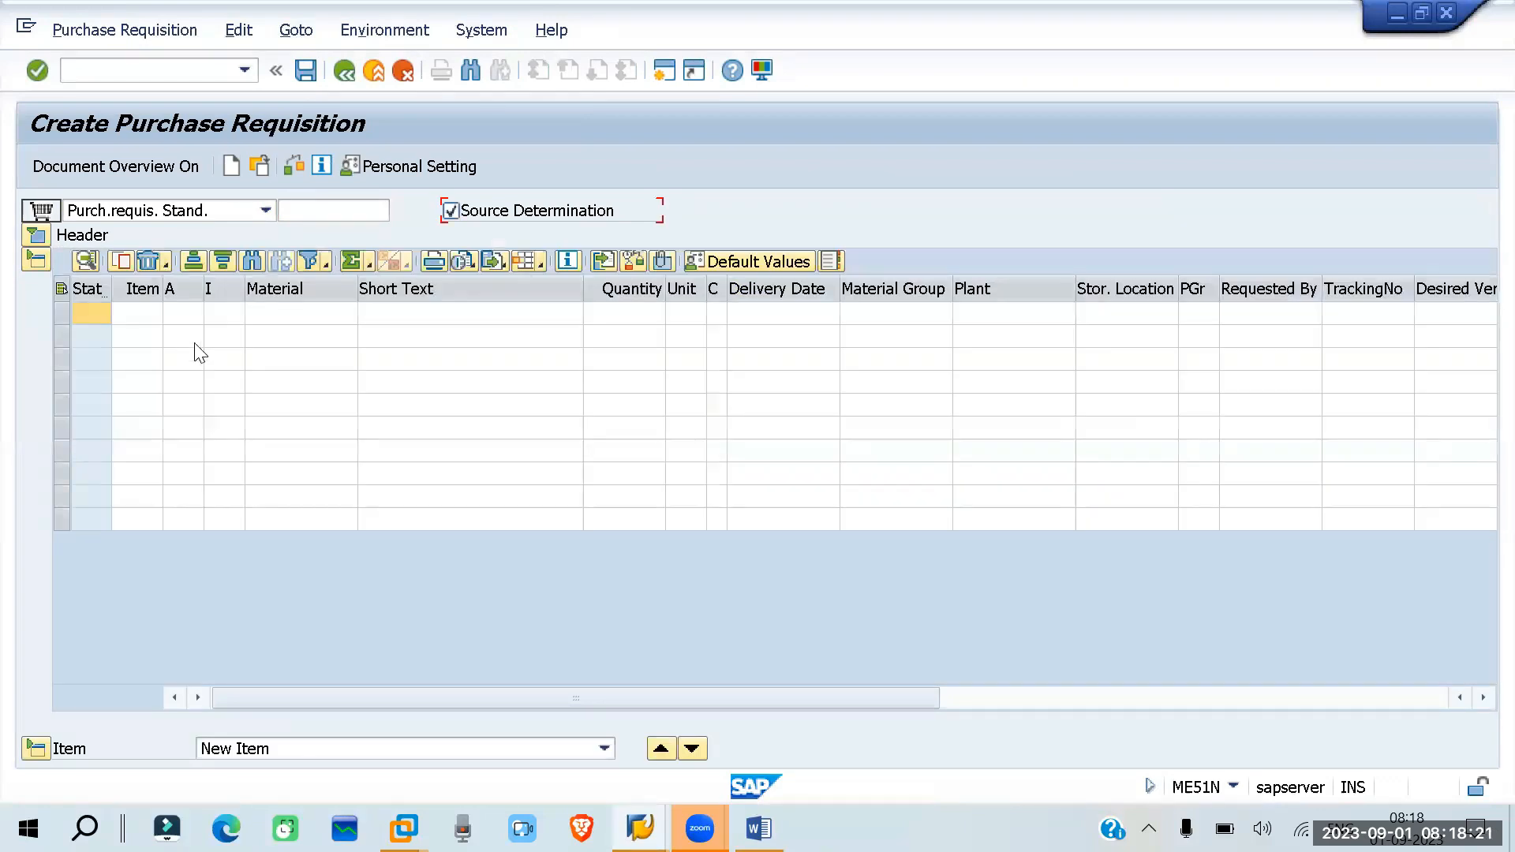
- Look up the possible account assignment categories for the first requisition item, then close the list without choosing one
left_click(145, 317)
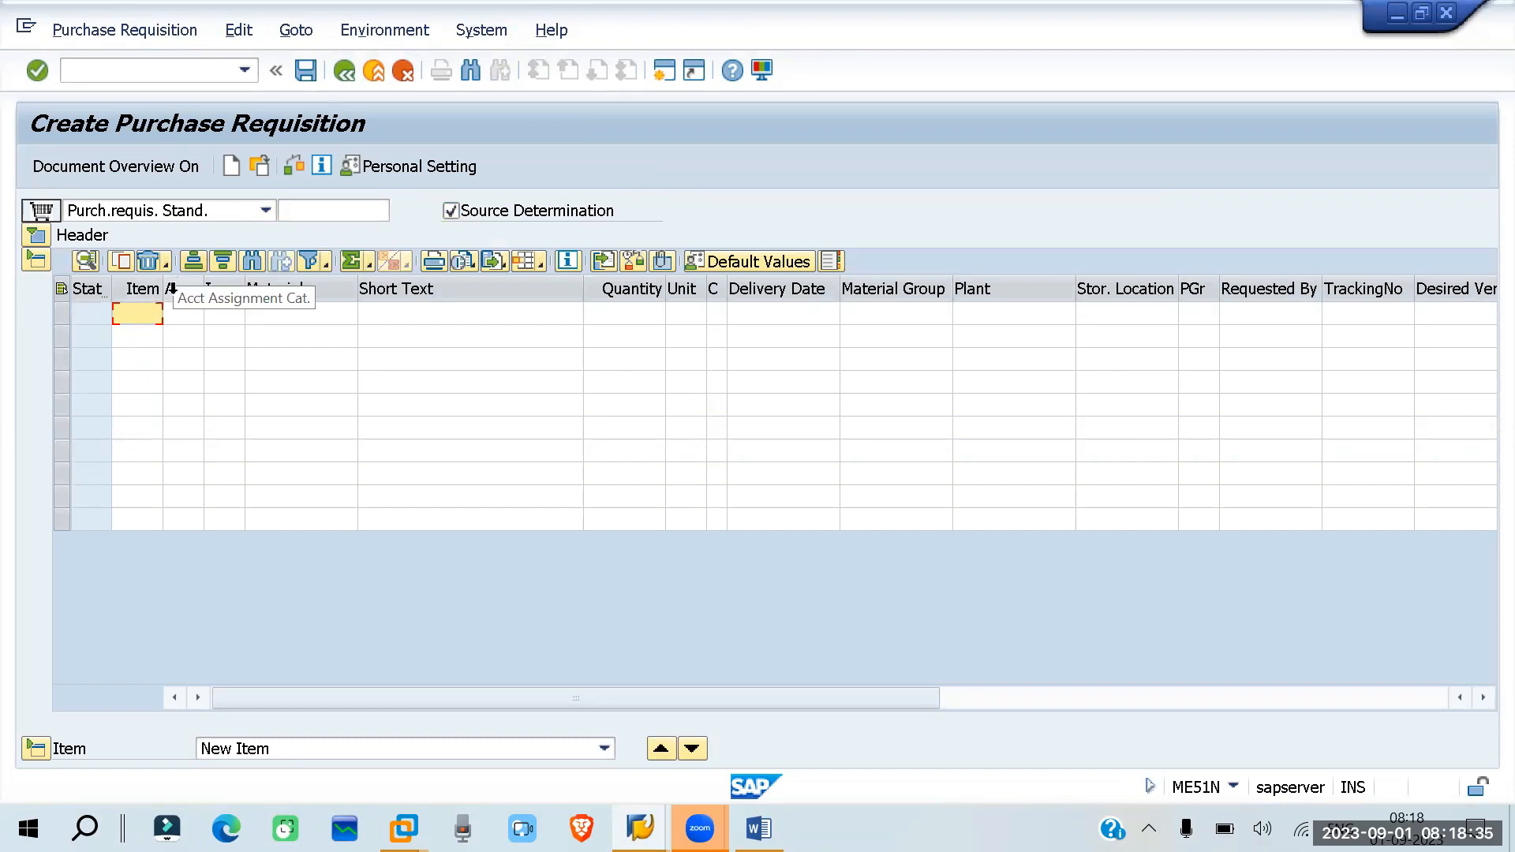
left_click(187, 324)
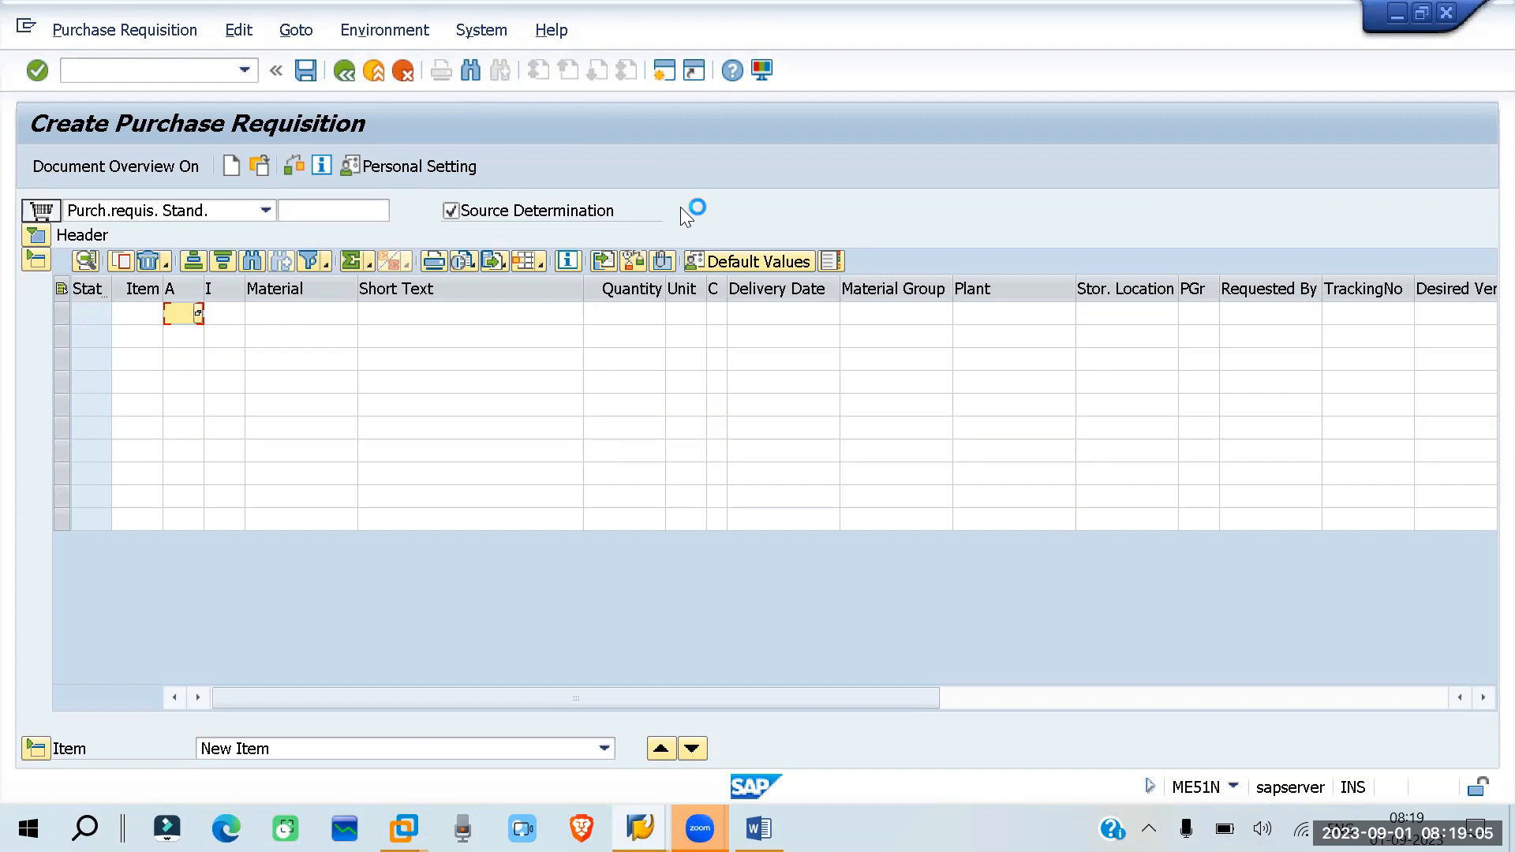
left_click(199, 314)
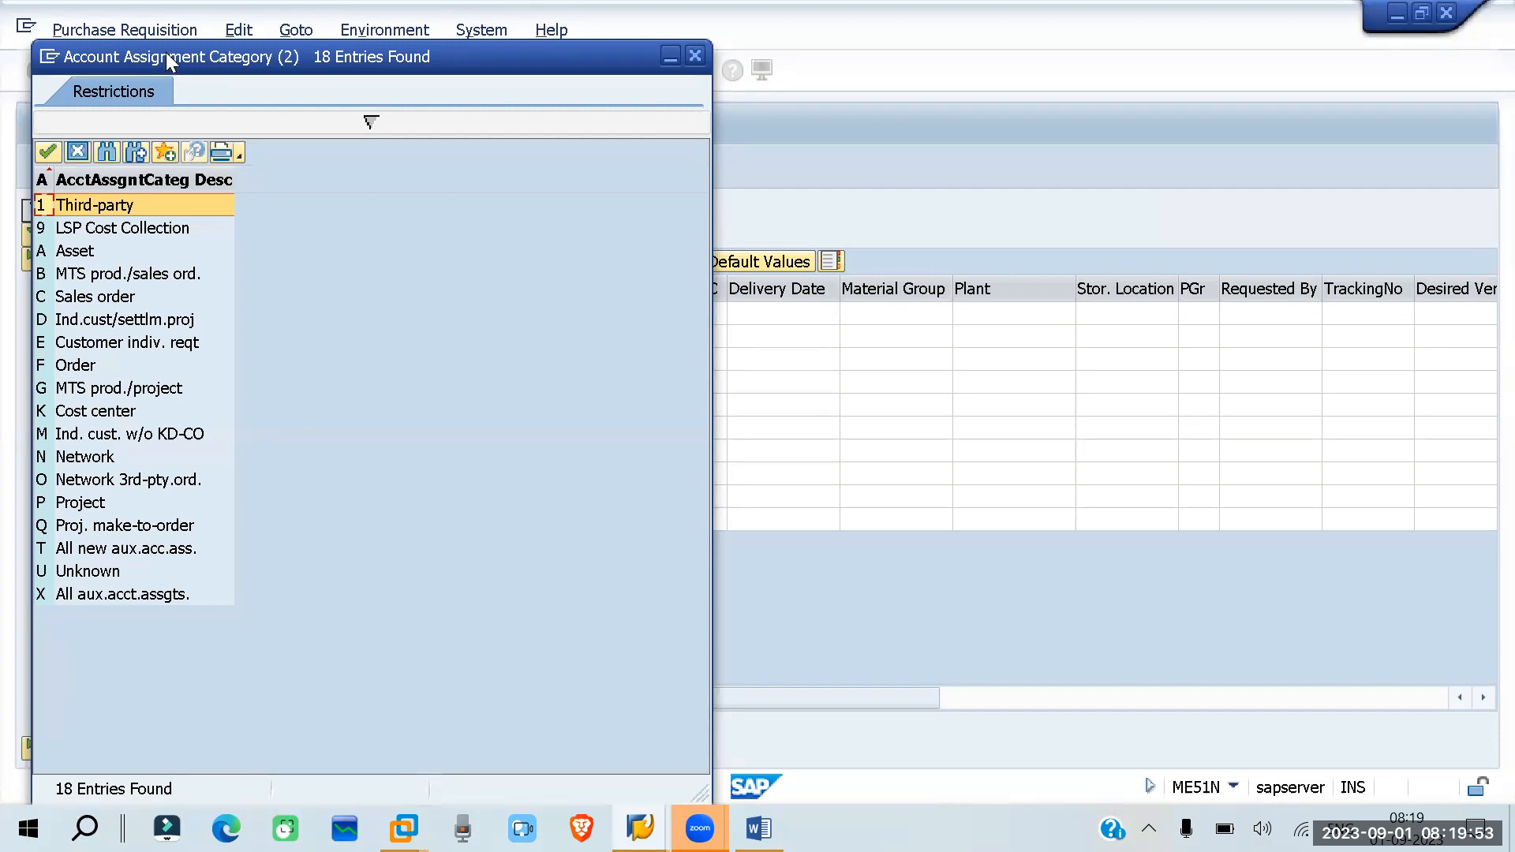
left_click_drag(168, 61, 219, 247)
left_click(746, 240)
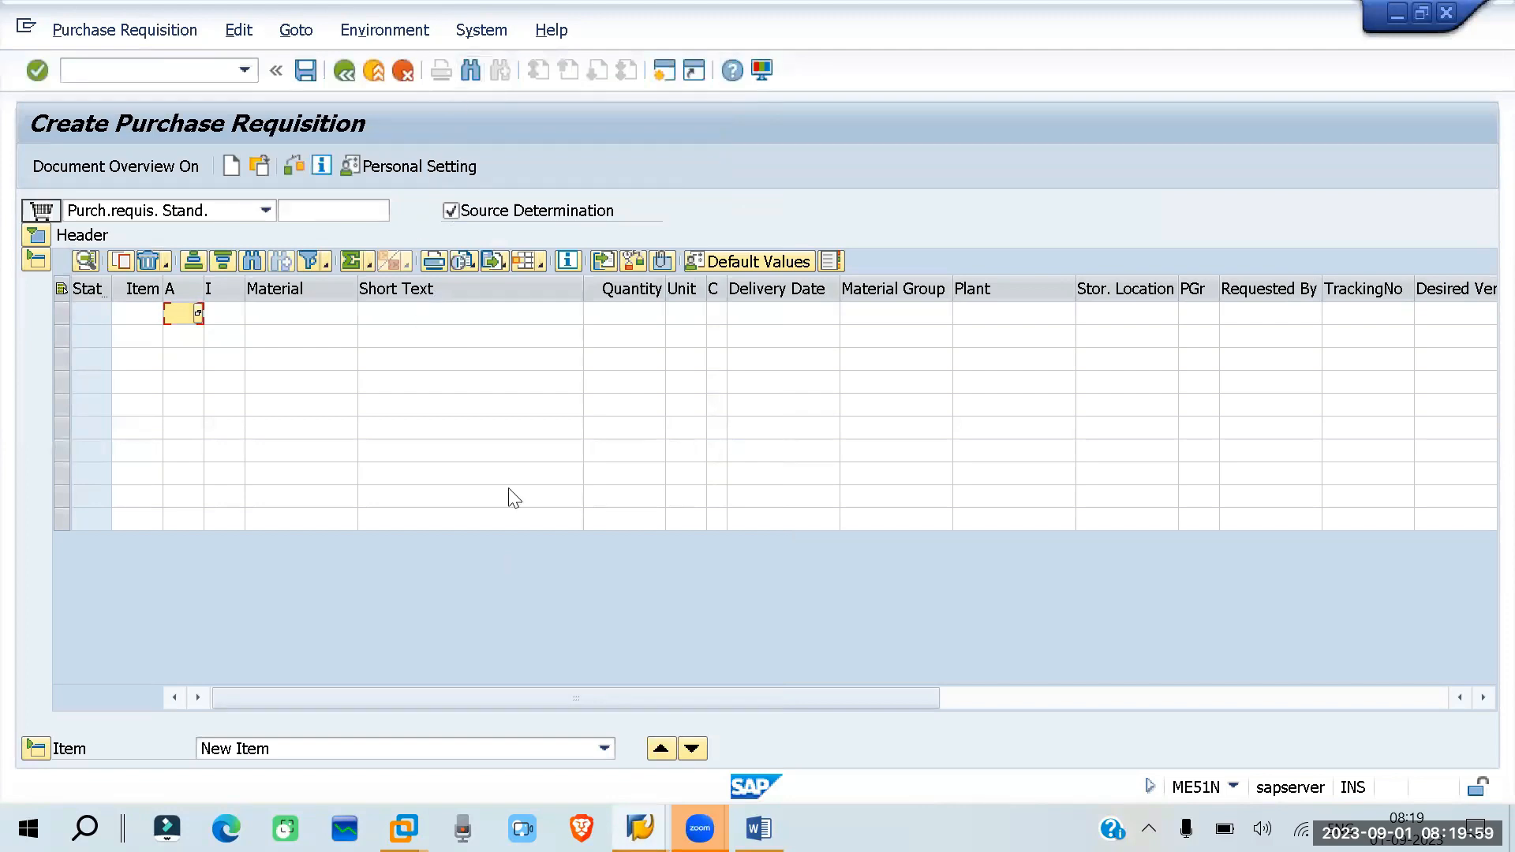
- Open the IMG in a new session with /ospro and expand Materials Management > Purchasing > Account Assignment
left_click(146, 65)
type("/")
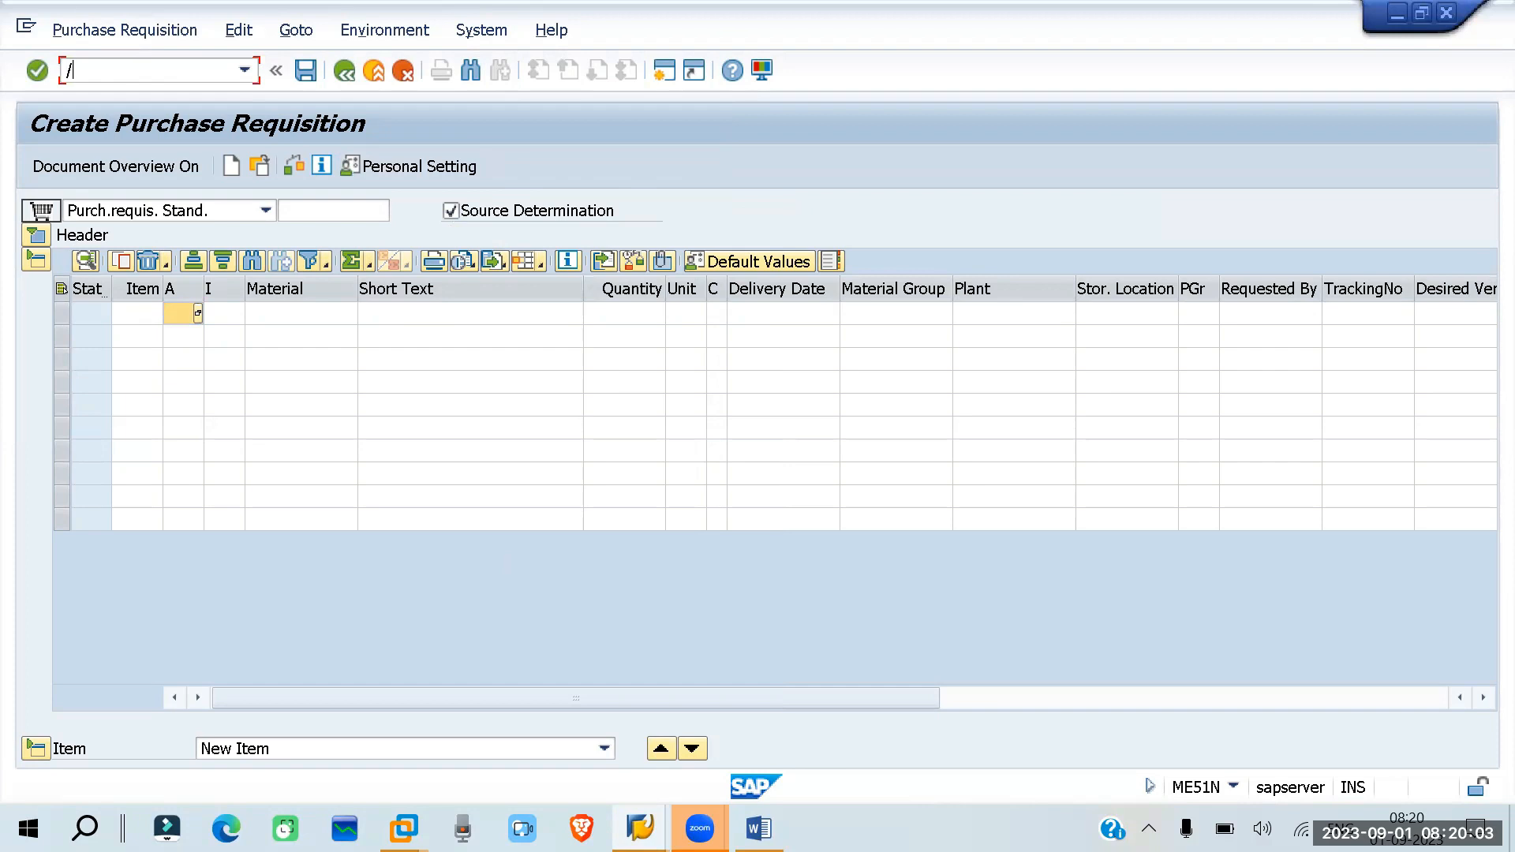
type("ospro")
key("Return")
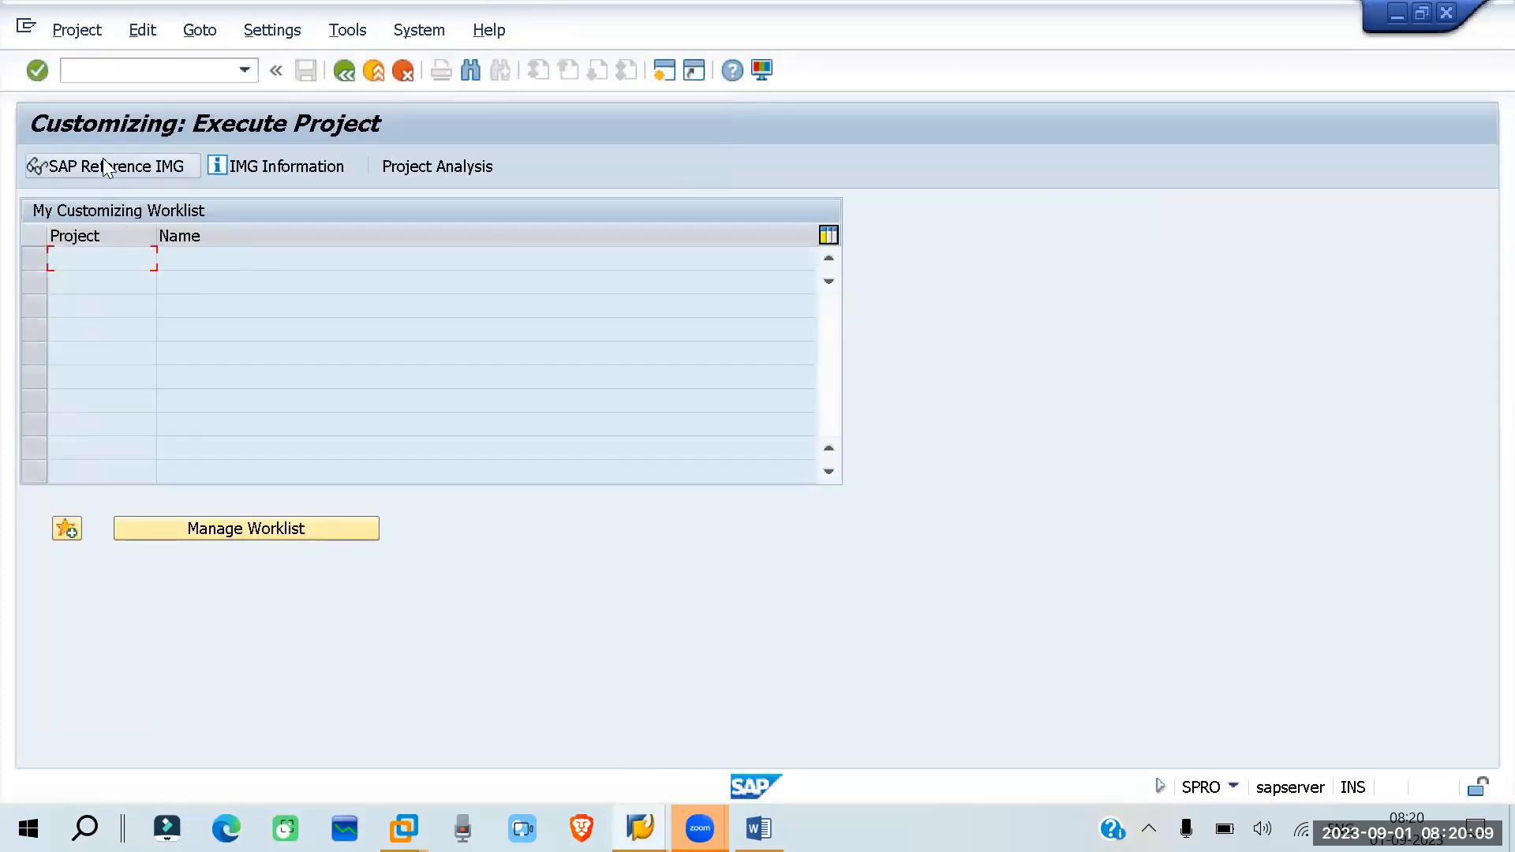
left_click(105, 167)
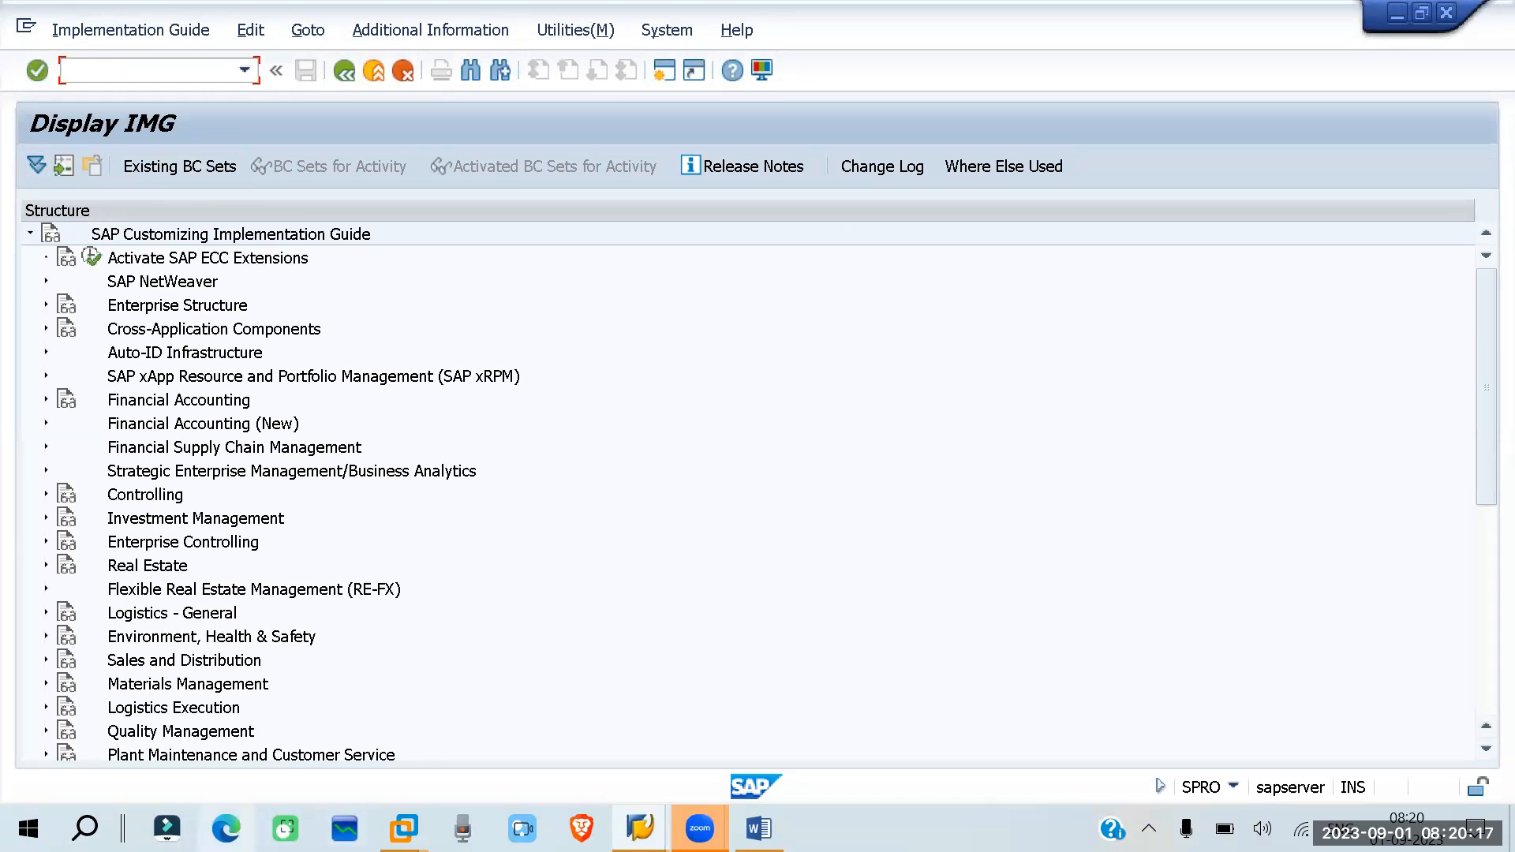
left_click(45, 683)
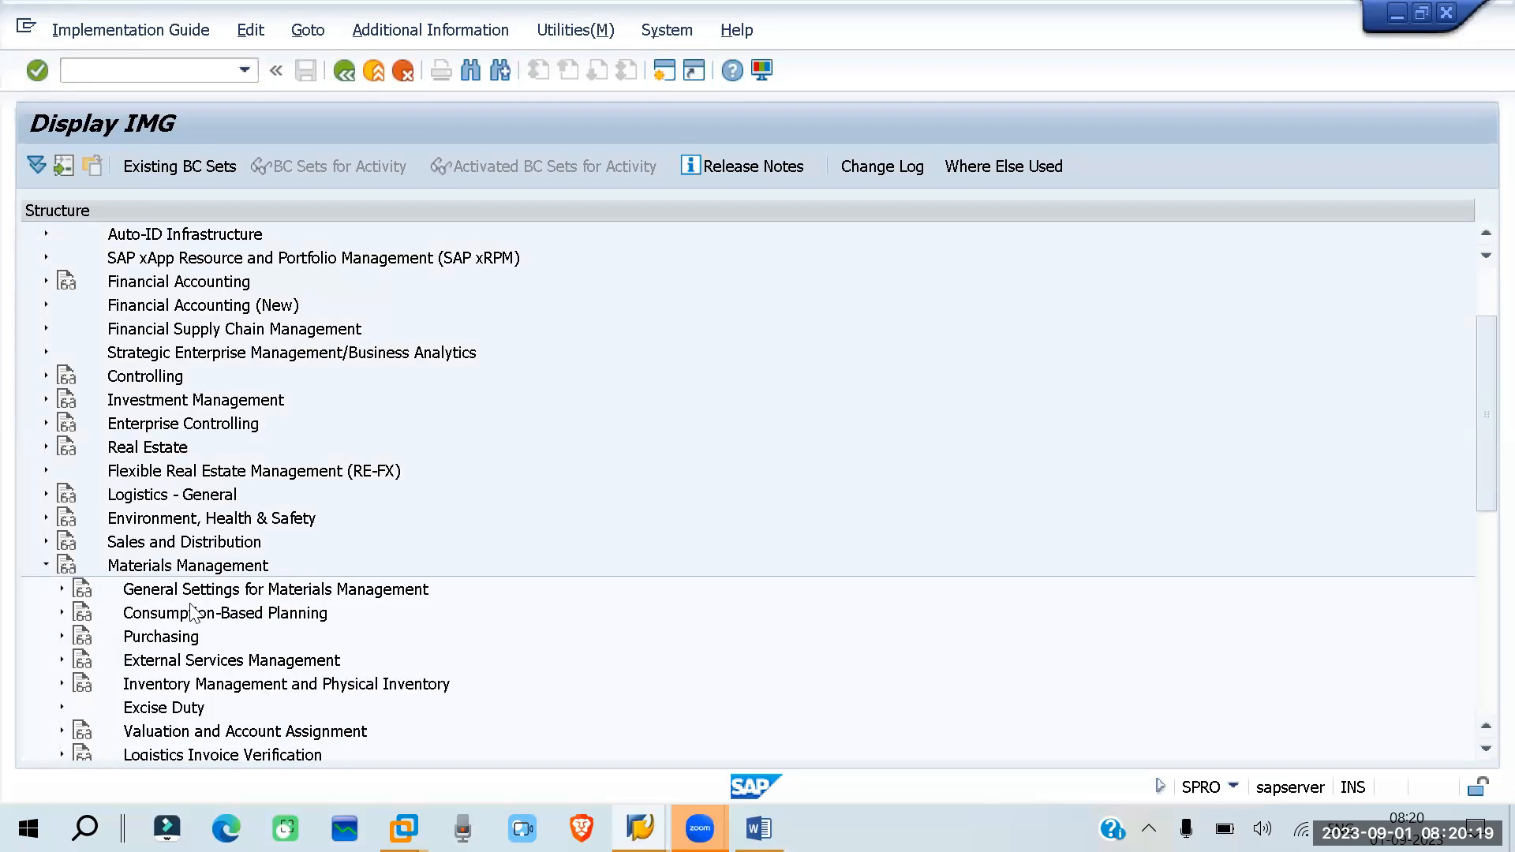
left_click(63, 638)
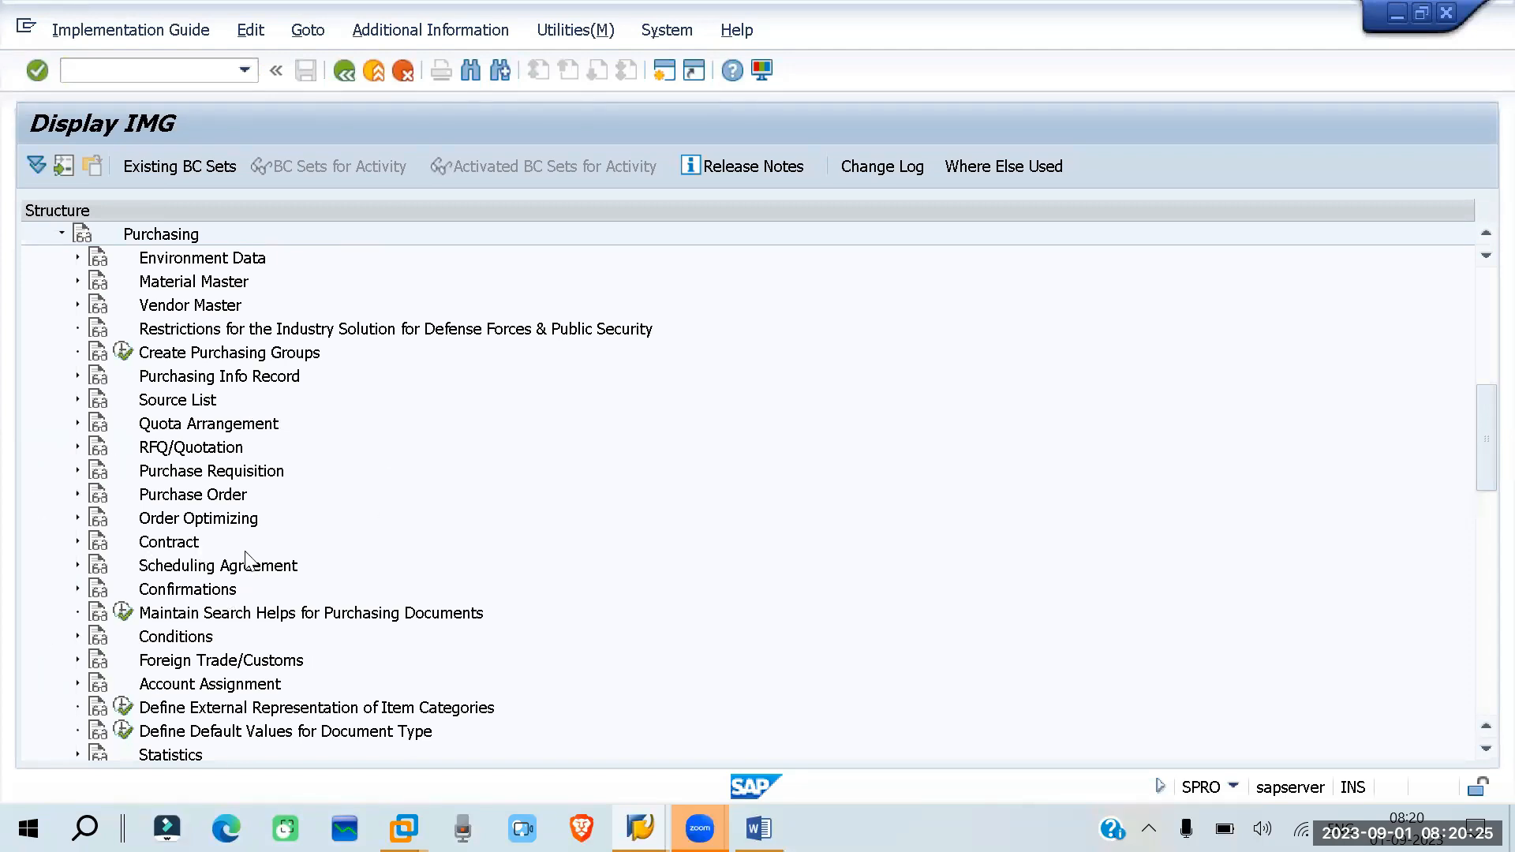
left_click(78, 684)
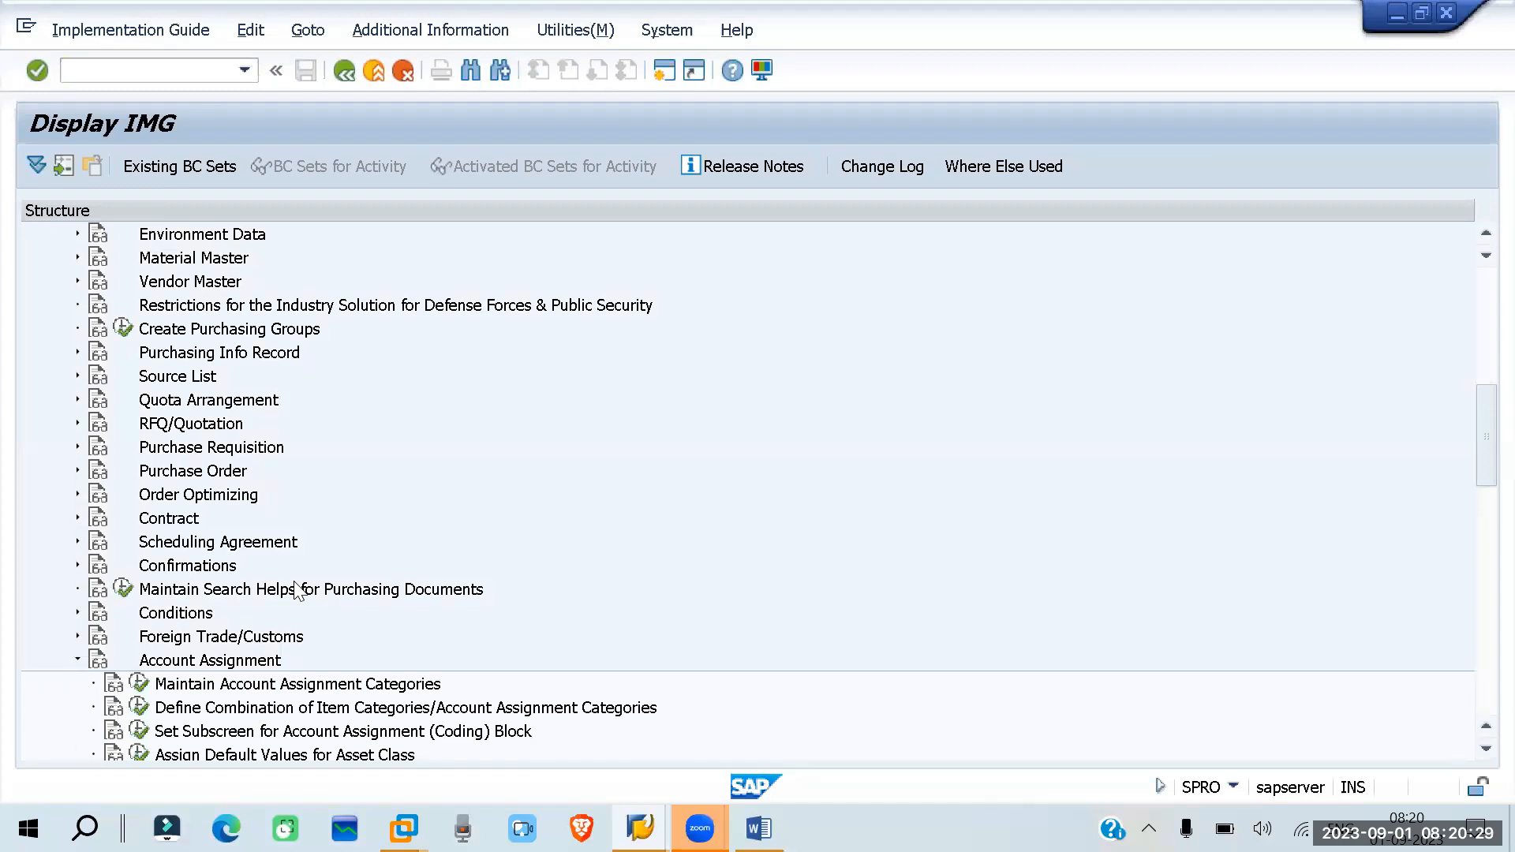
- Open Maintain Account Assignment Categories, examine the account modification and consumption posting of category K (Cost center), and return to the overview
scroll(371, 590, "down", 1)
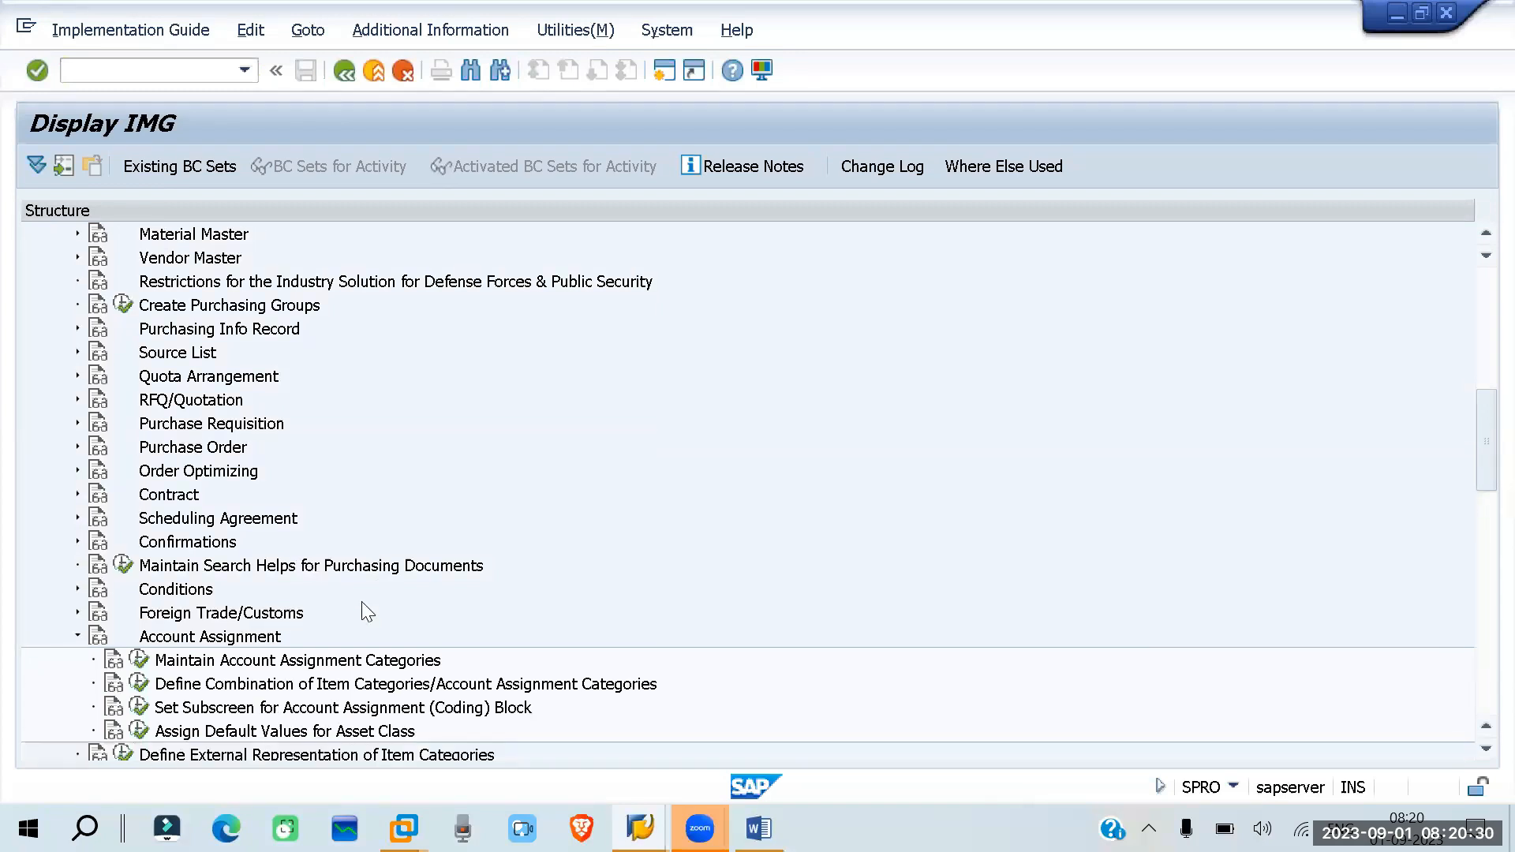
left_click(137, 661)
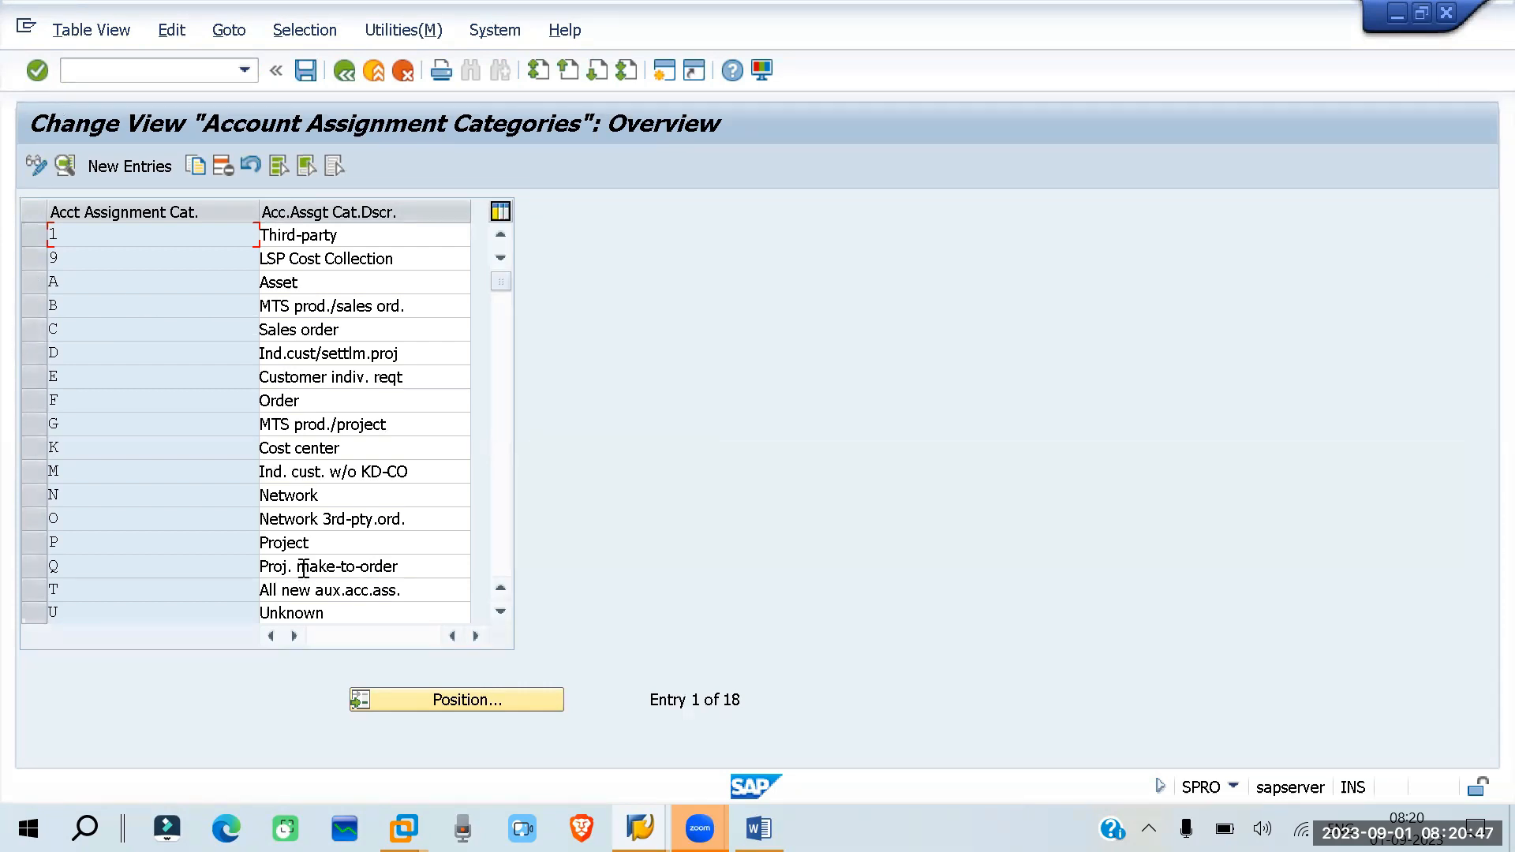
left_click(30, 448)
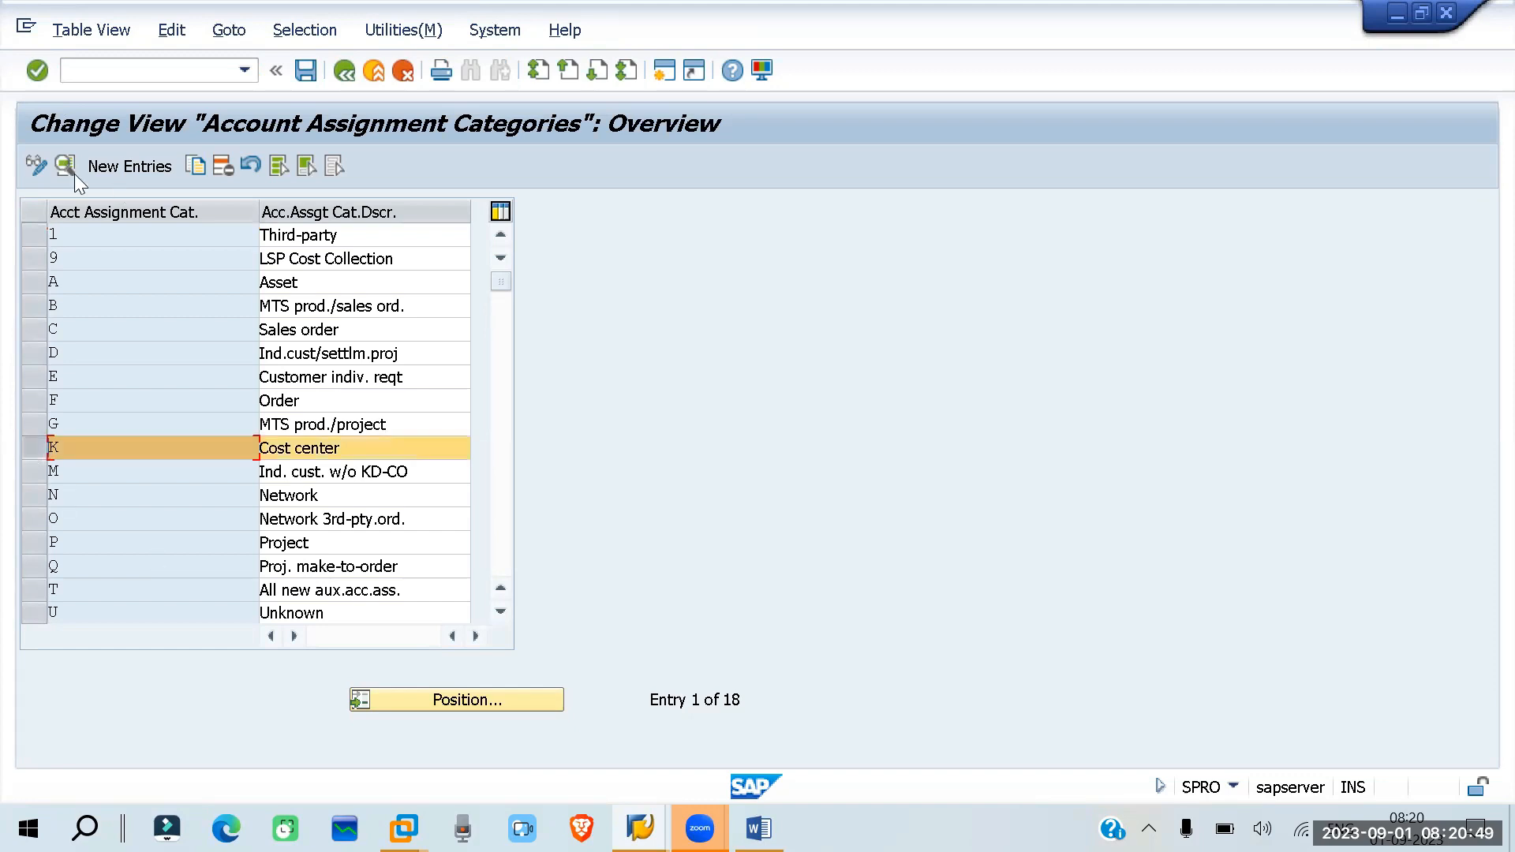
double_click(281, 456)
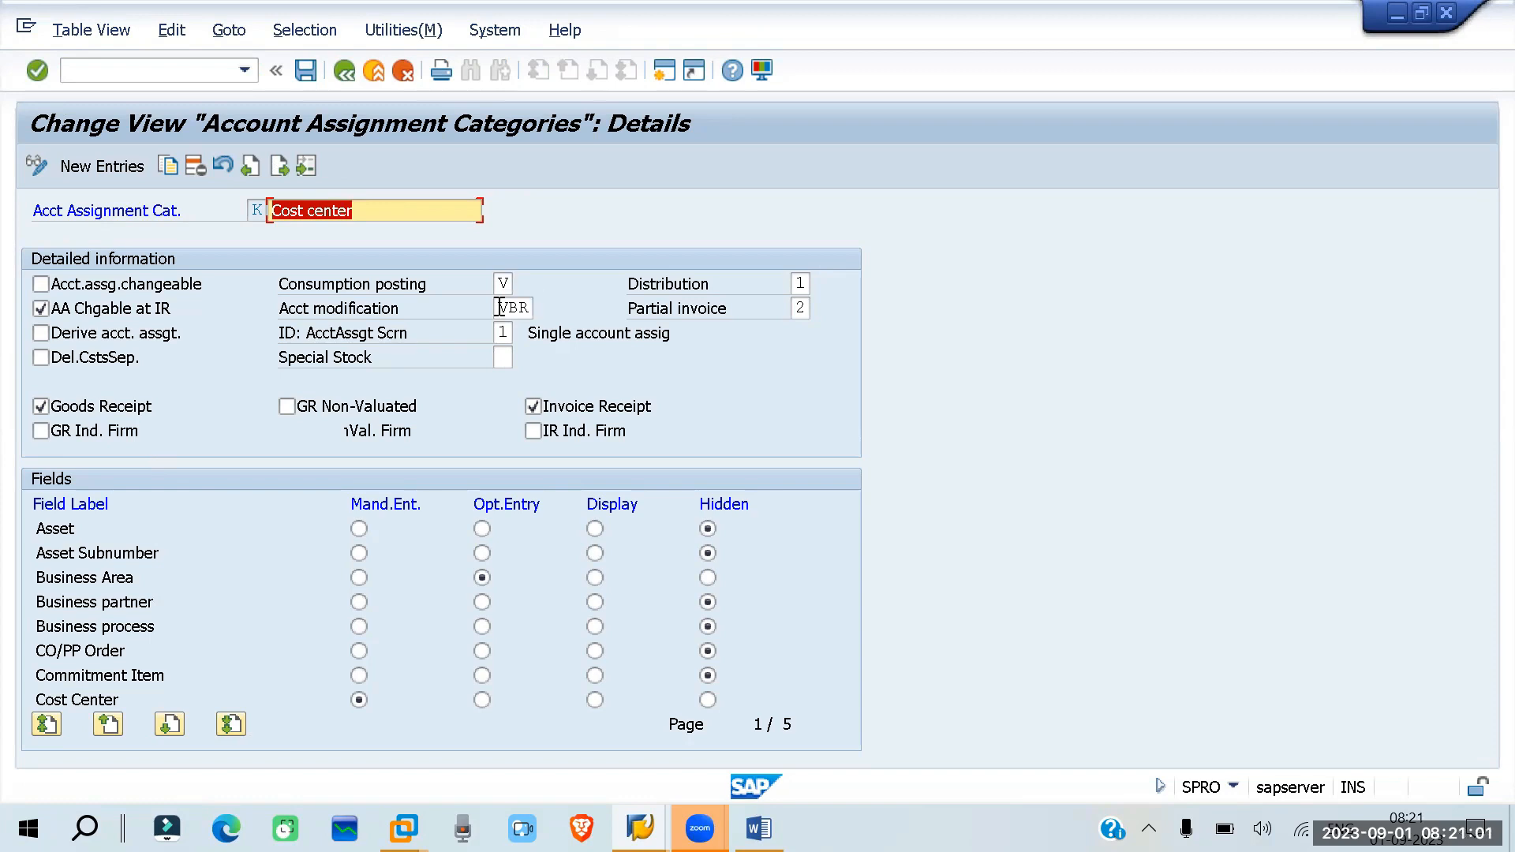
left_click_drag(499, 307, 535, 307)
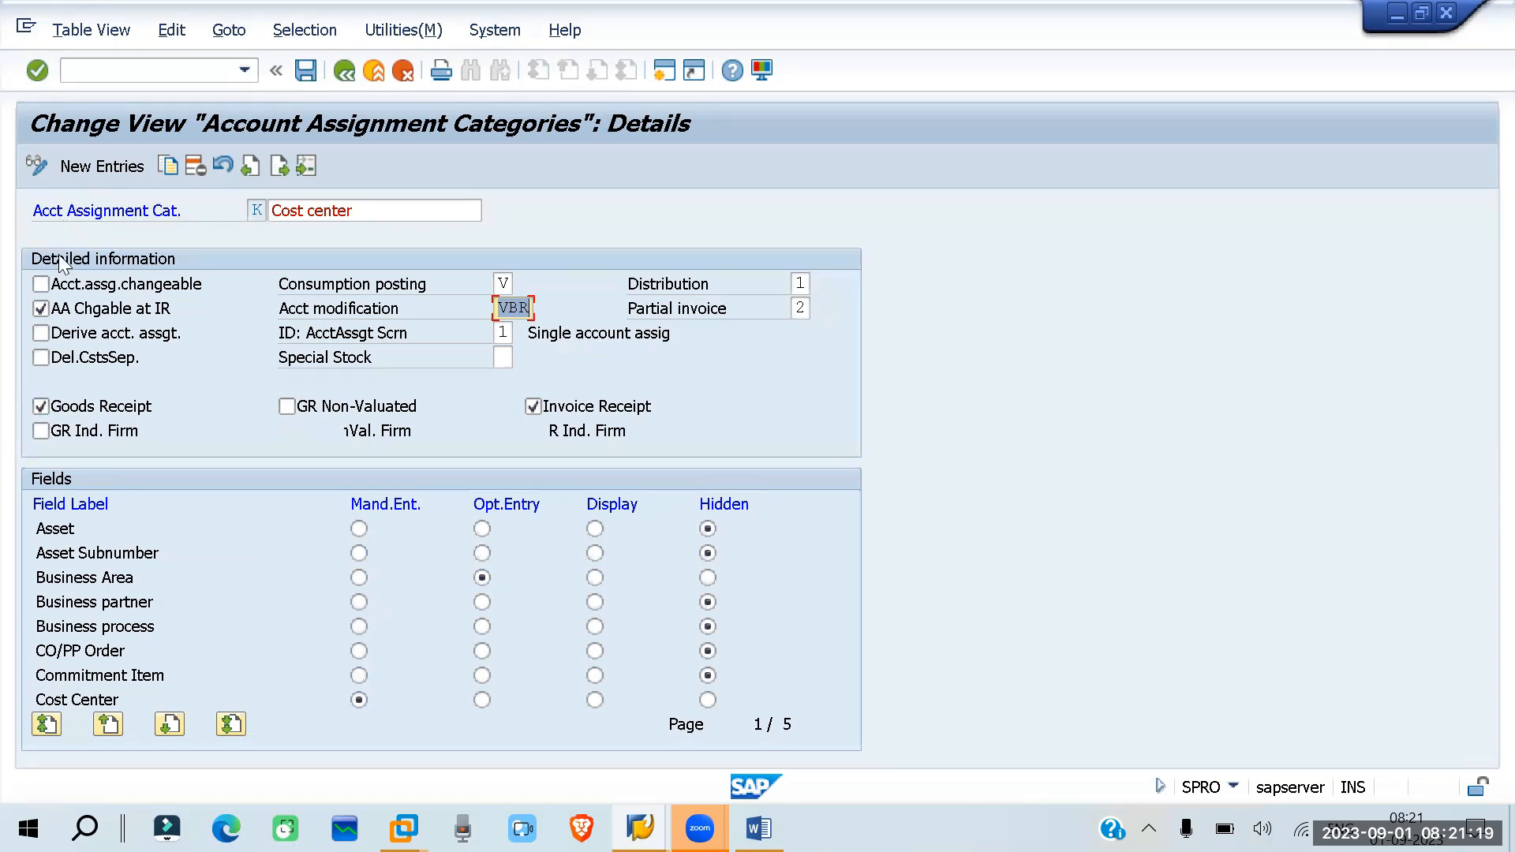
left_click(503, 284)
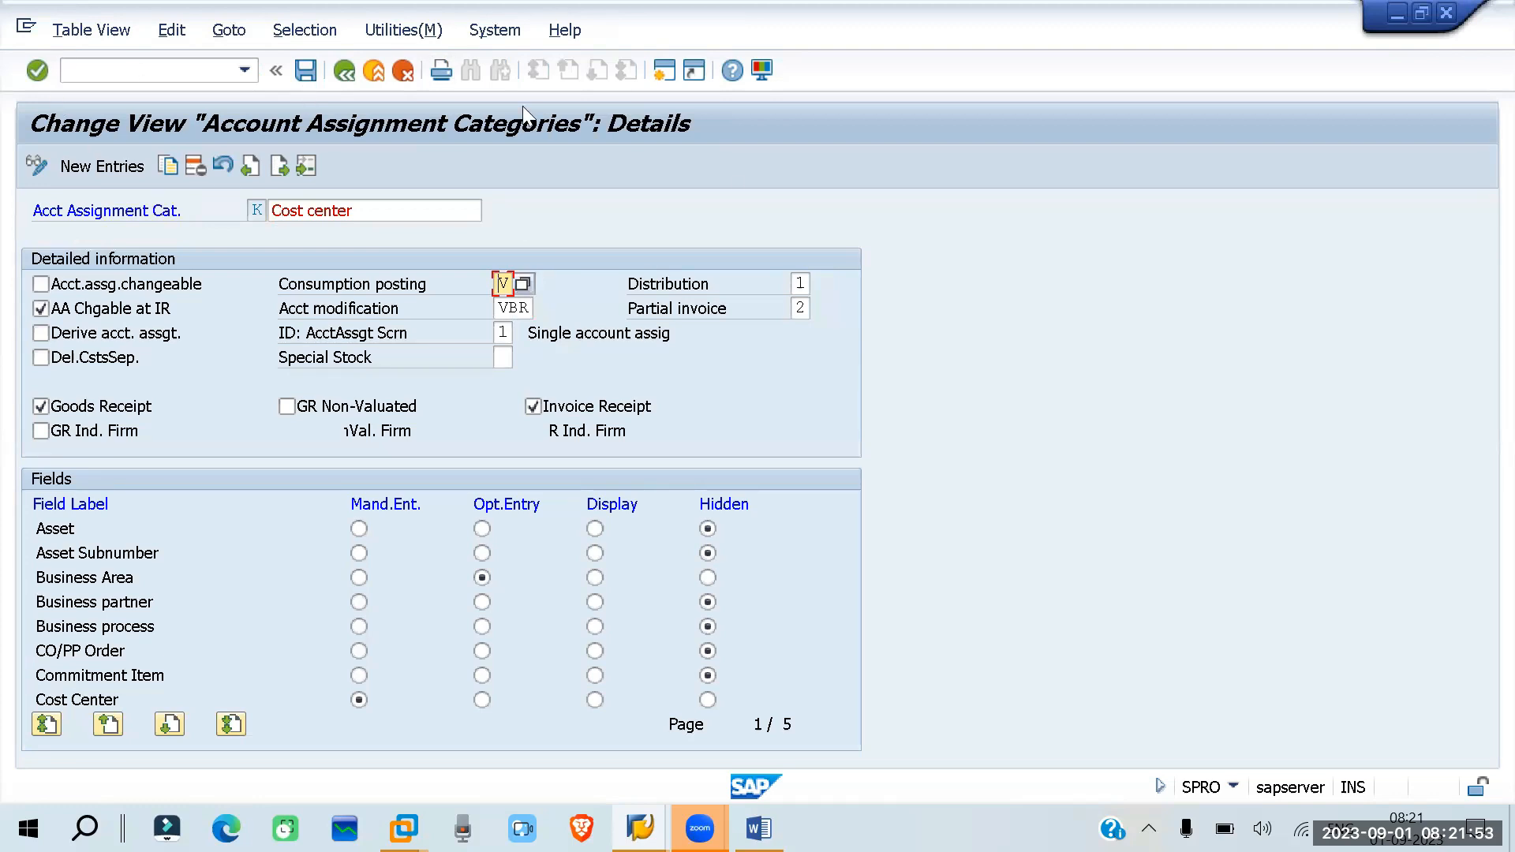
key("F3")
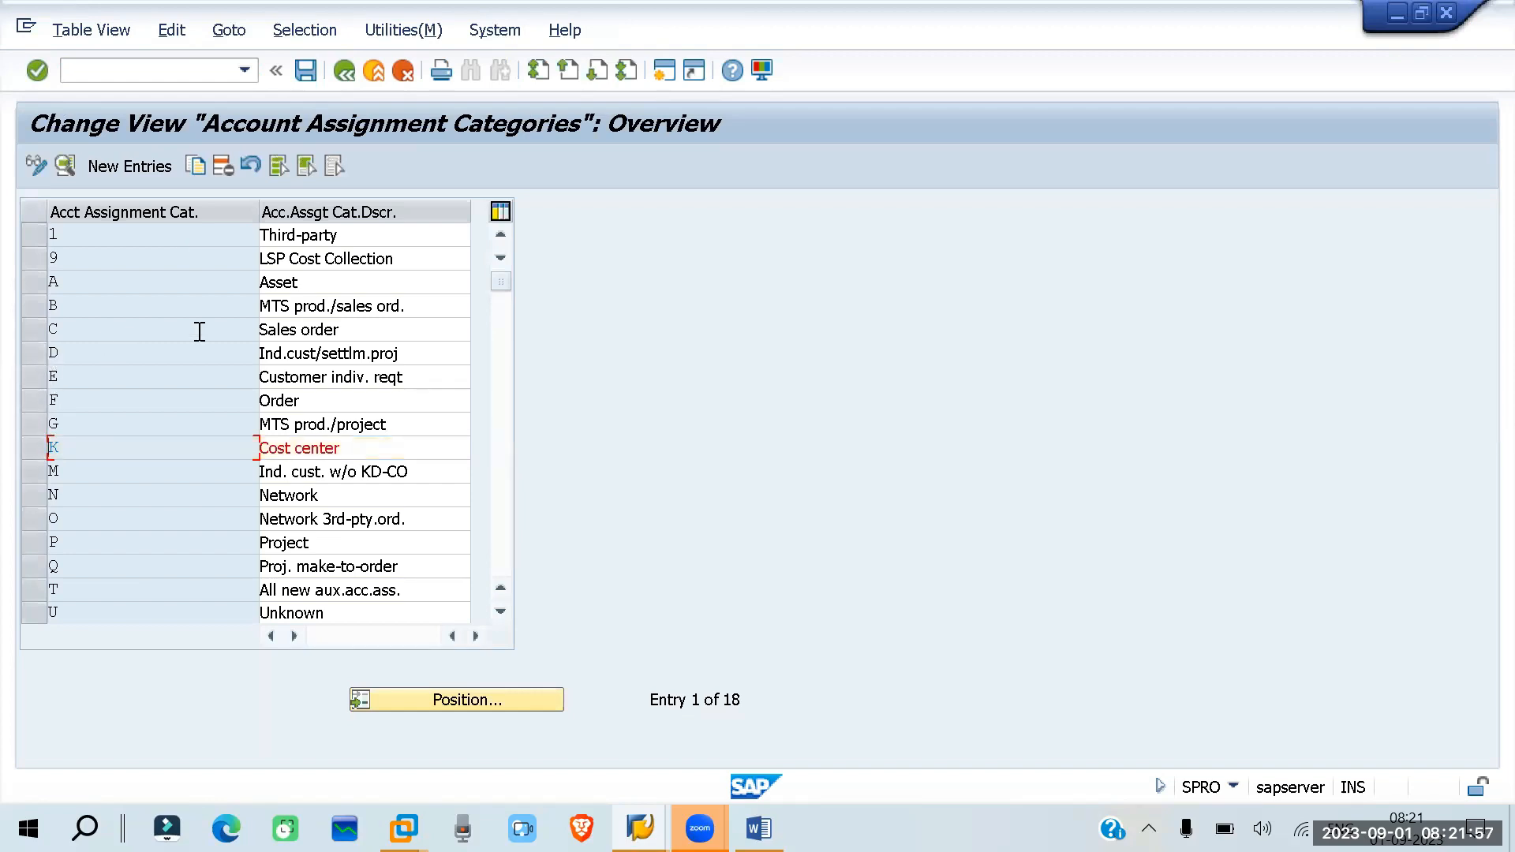
- Open the details of category C (Sales order) and examine its field settings through page 3, its consumption posting and its account modification
left_click(35, 328)
left_click(65, 166)
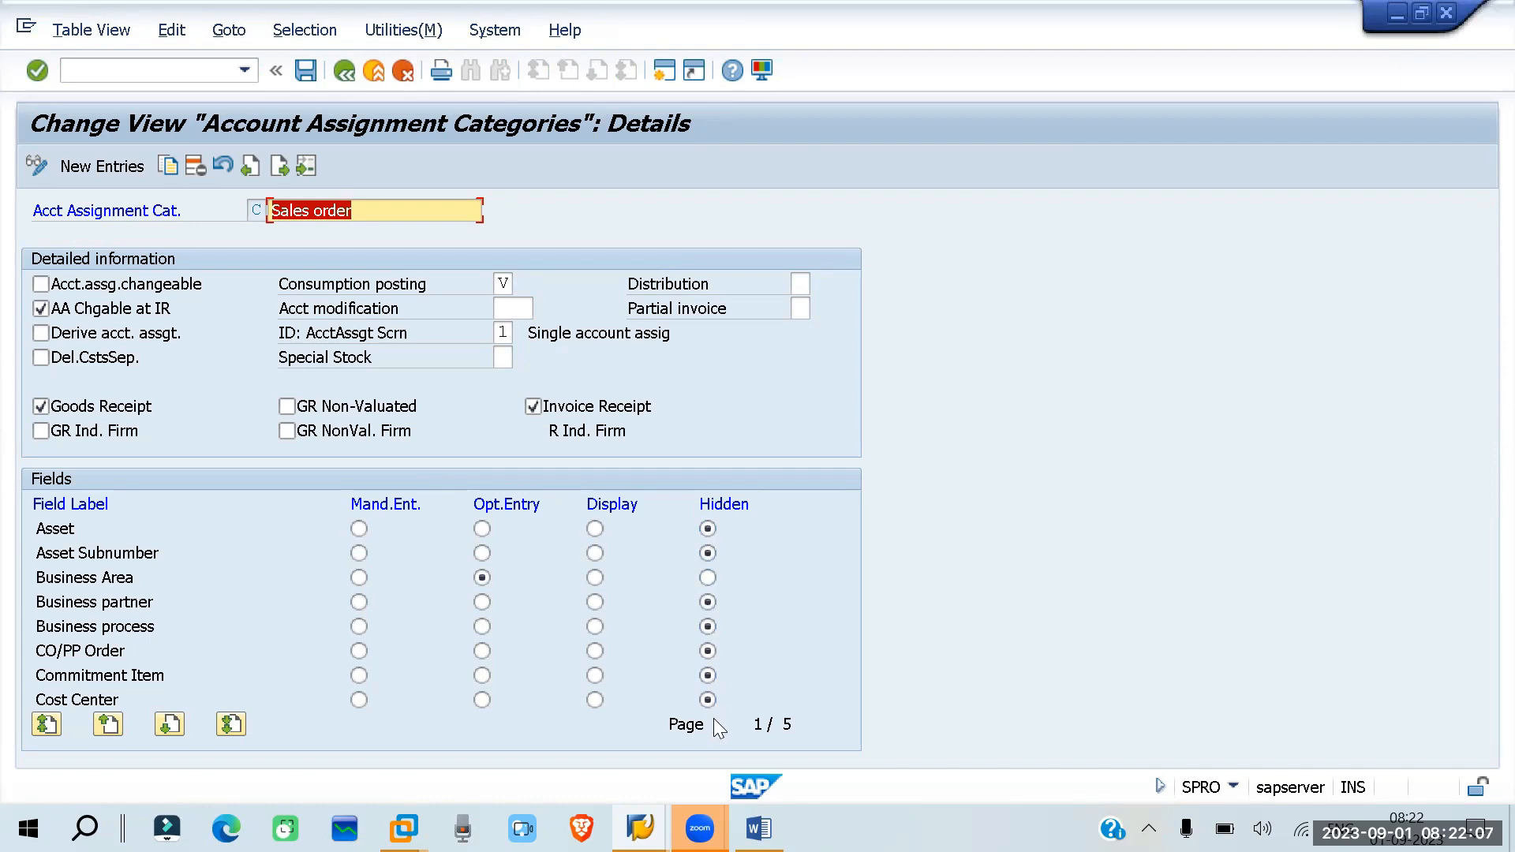
left_click(170, 726)
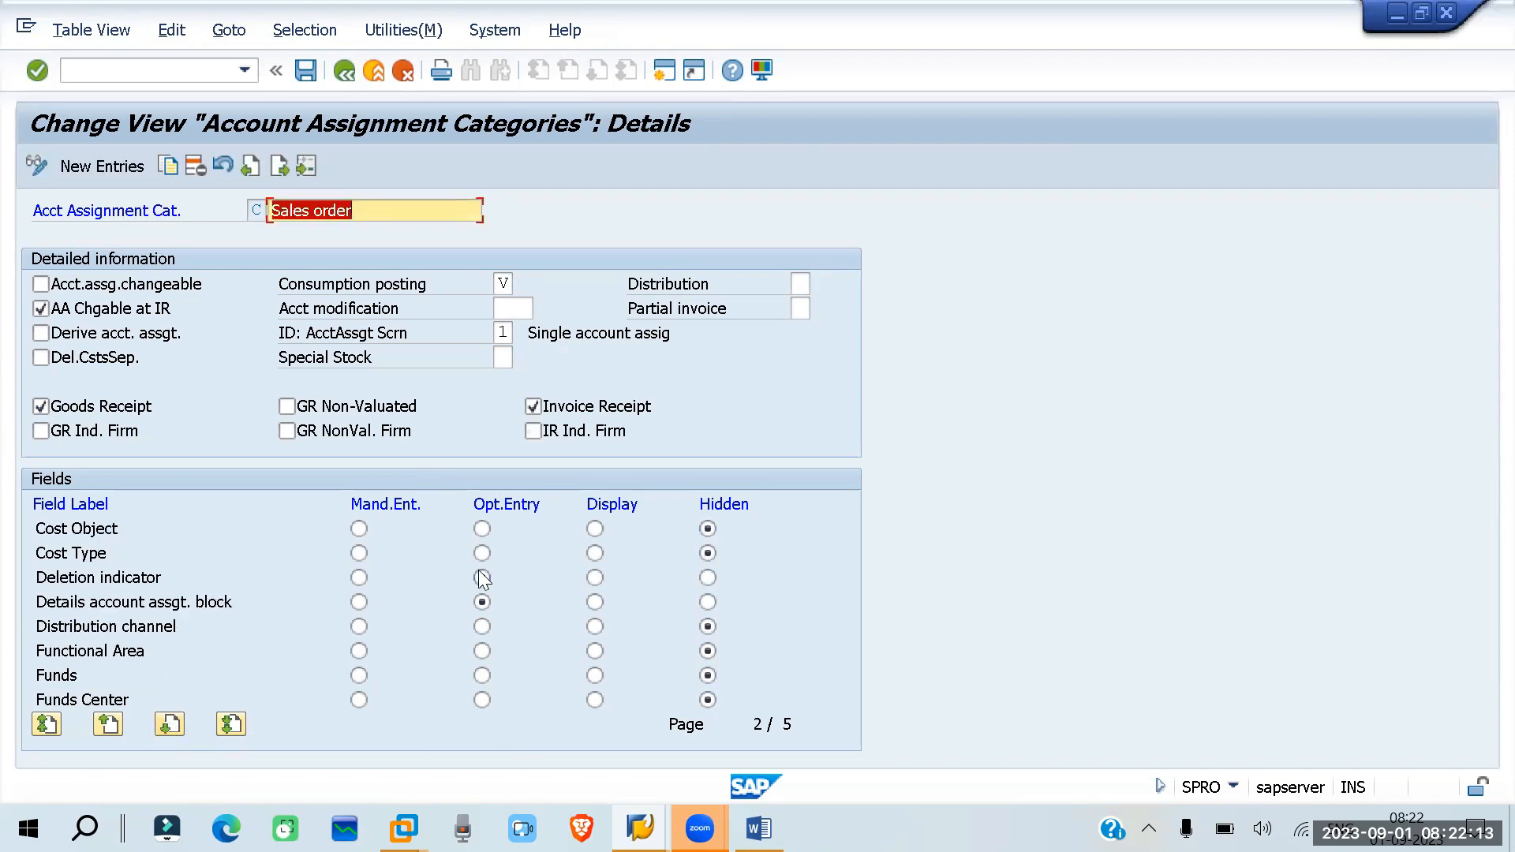
left_click(483, 602)
left_click(169, 726)
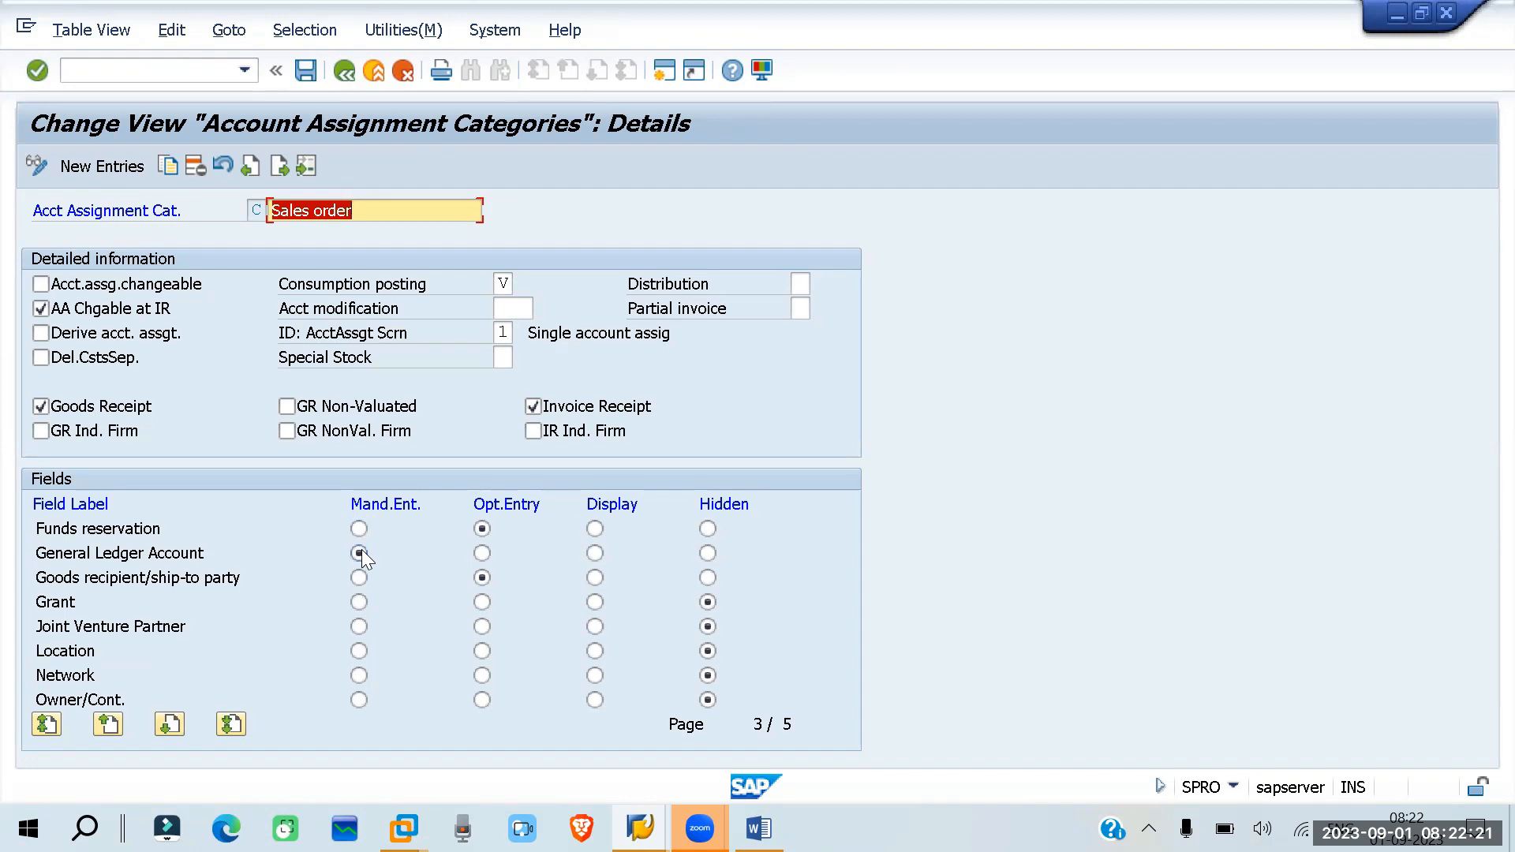
left_click(509, 282)
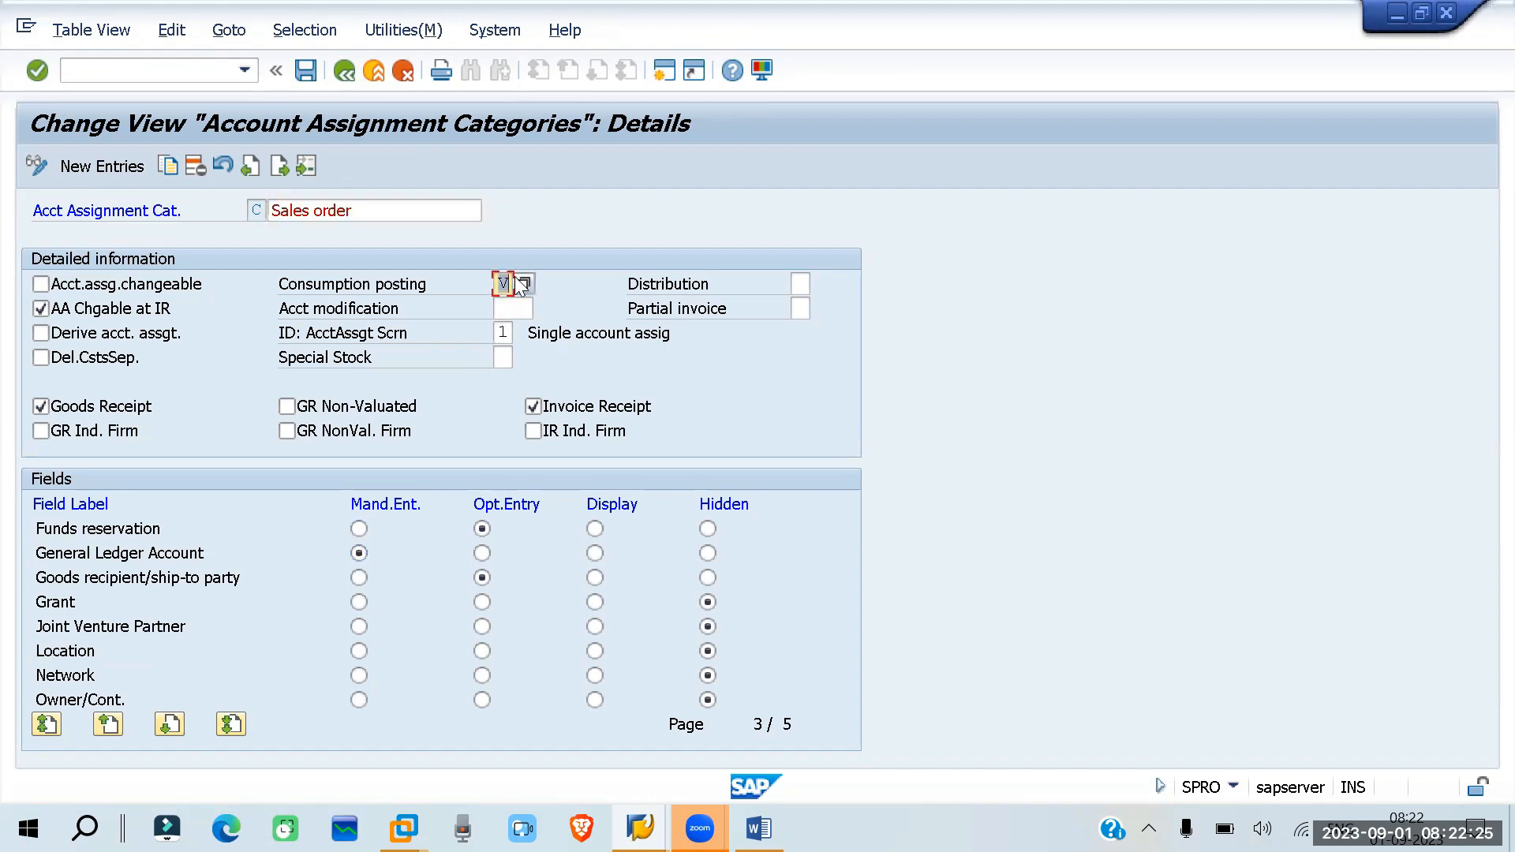
left_click(501, 306)
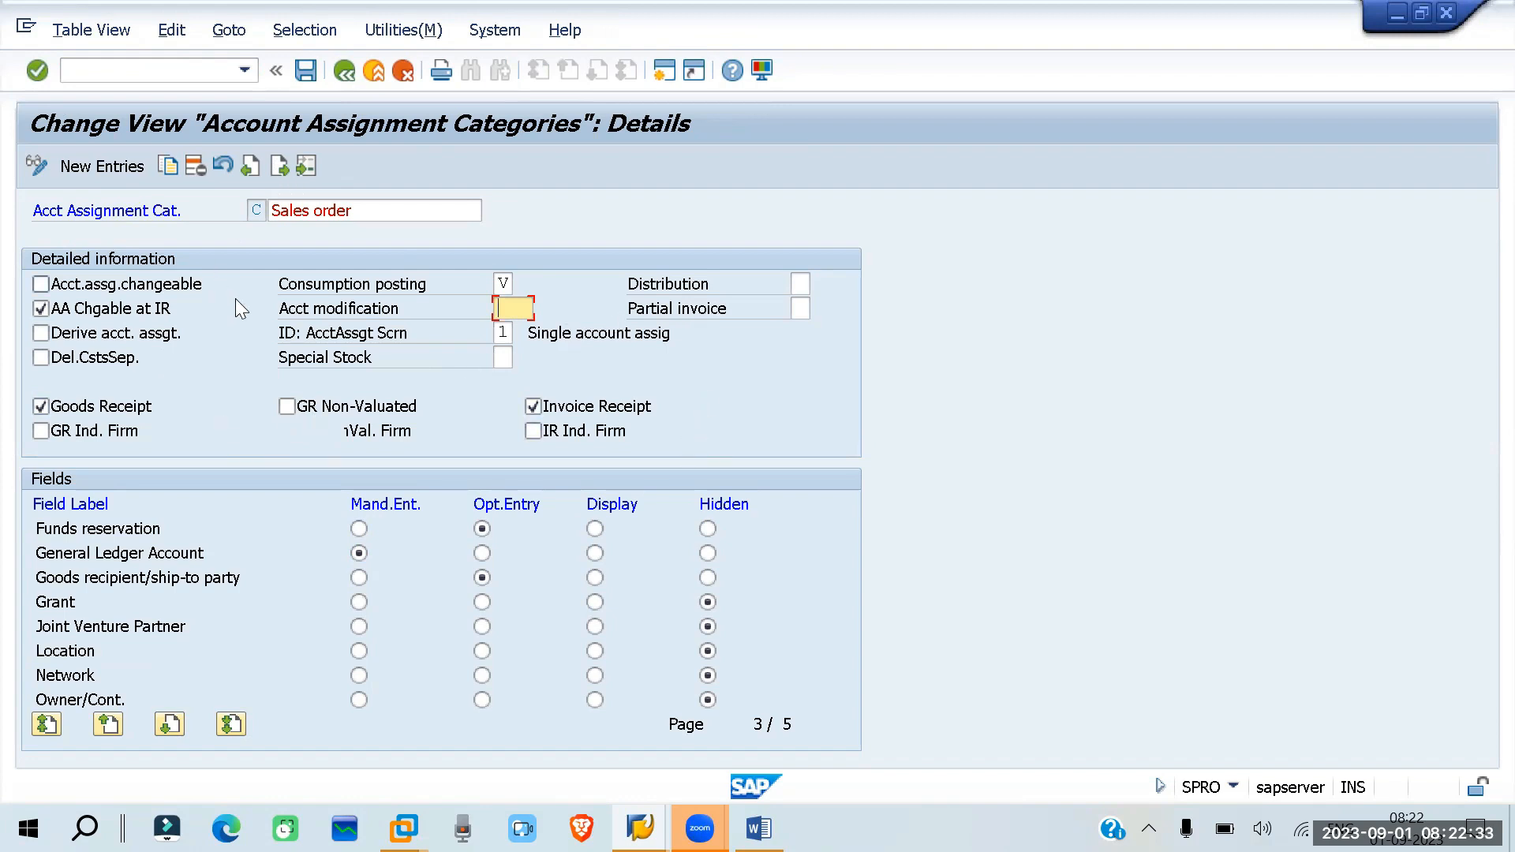
- Switch to the Create Purchase Requisition session and look up the item categories for the first item, closing the list without choosing one
left_click(640, 828)
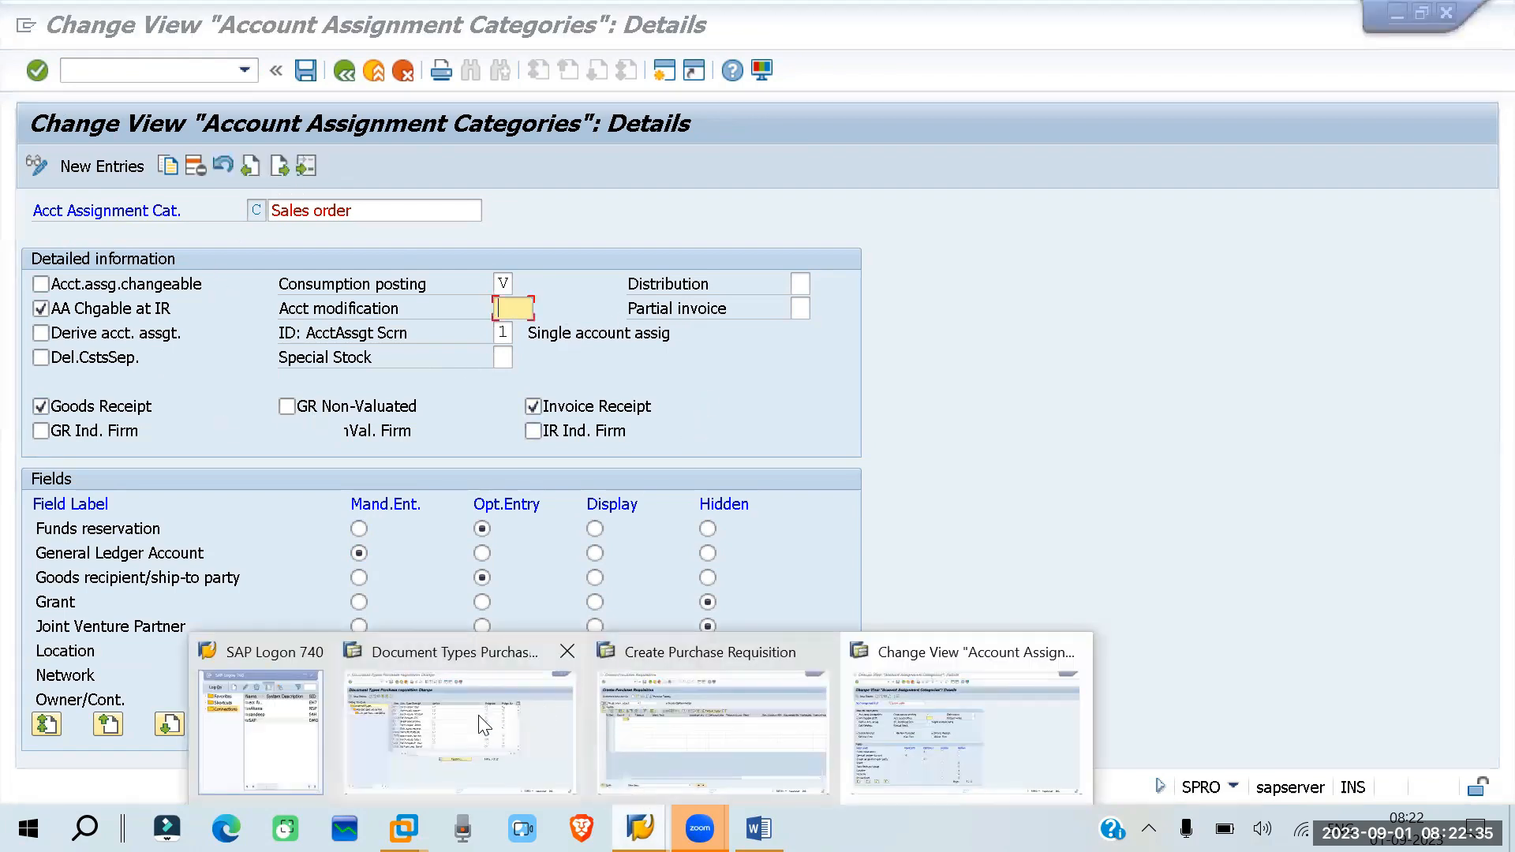
left_click(708, 726)
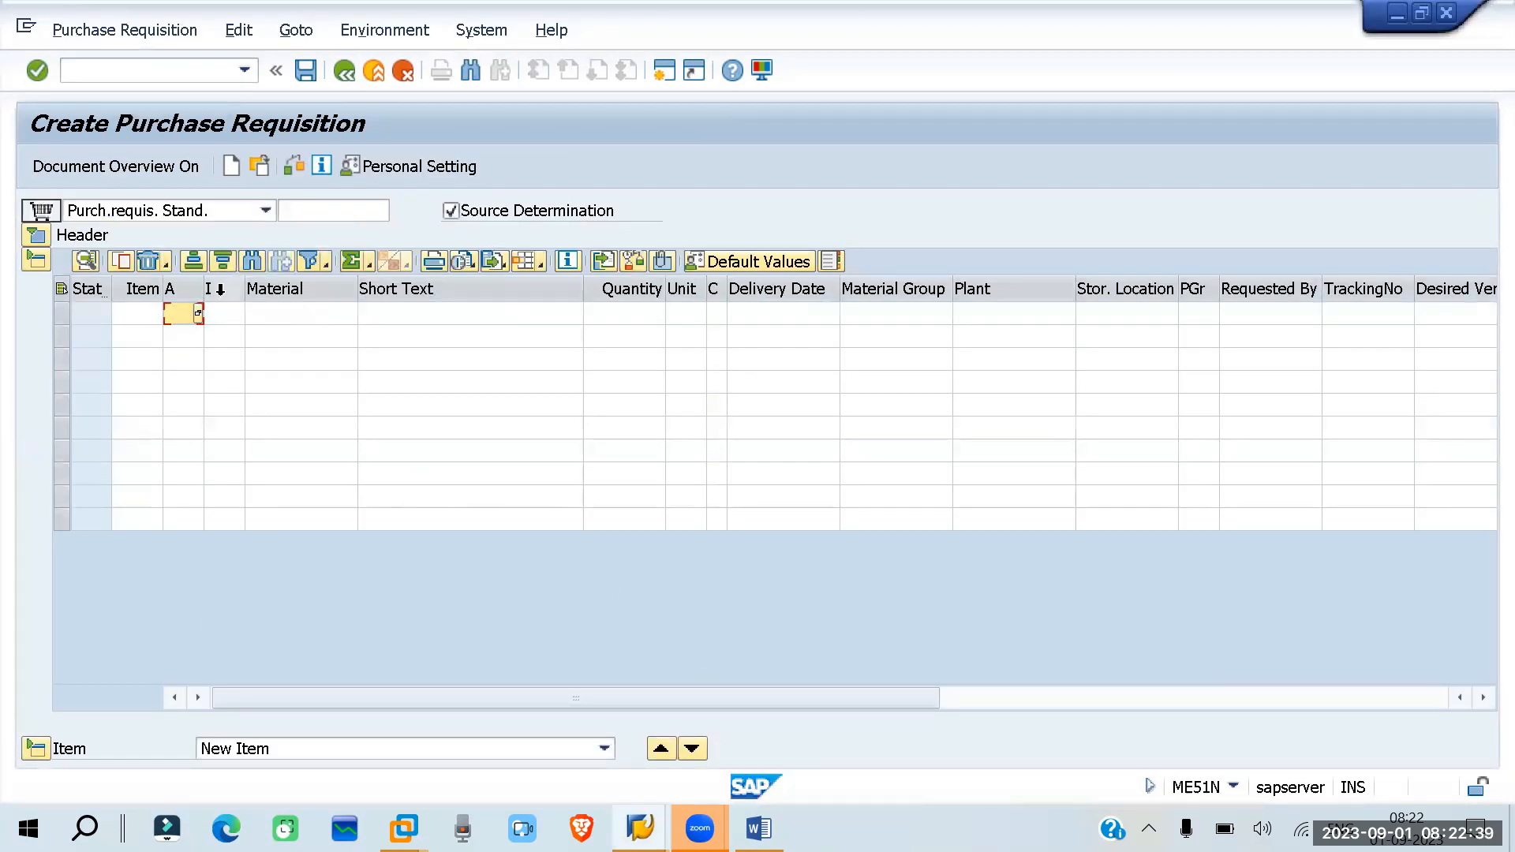
left_click(231, 316)
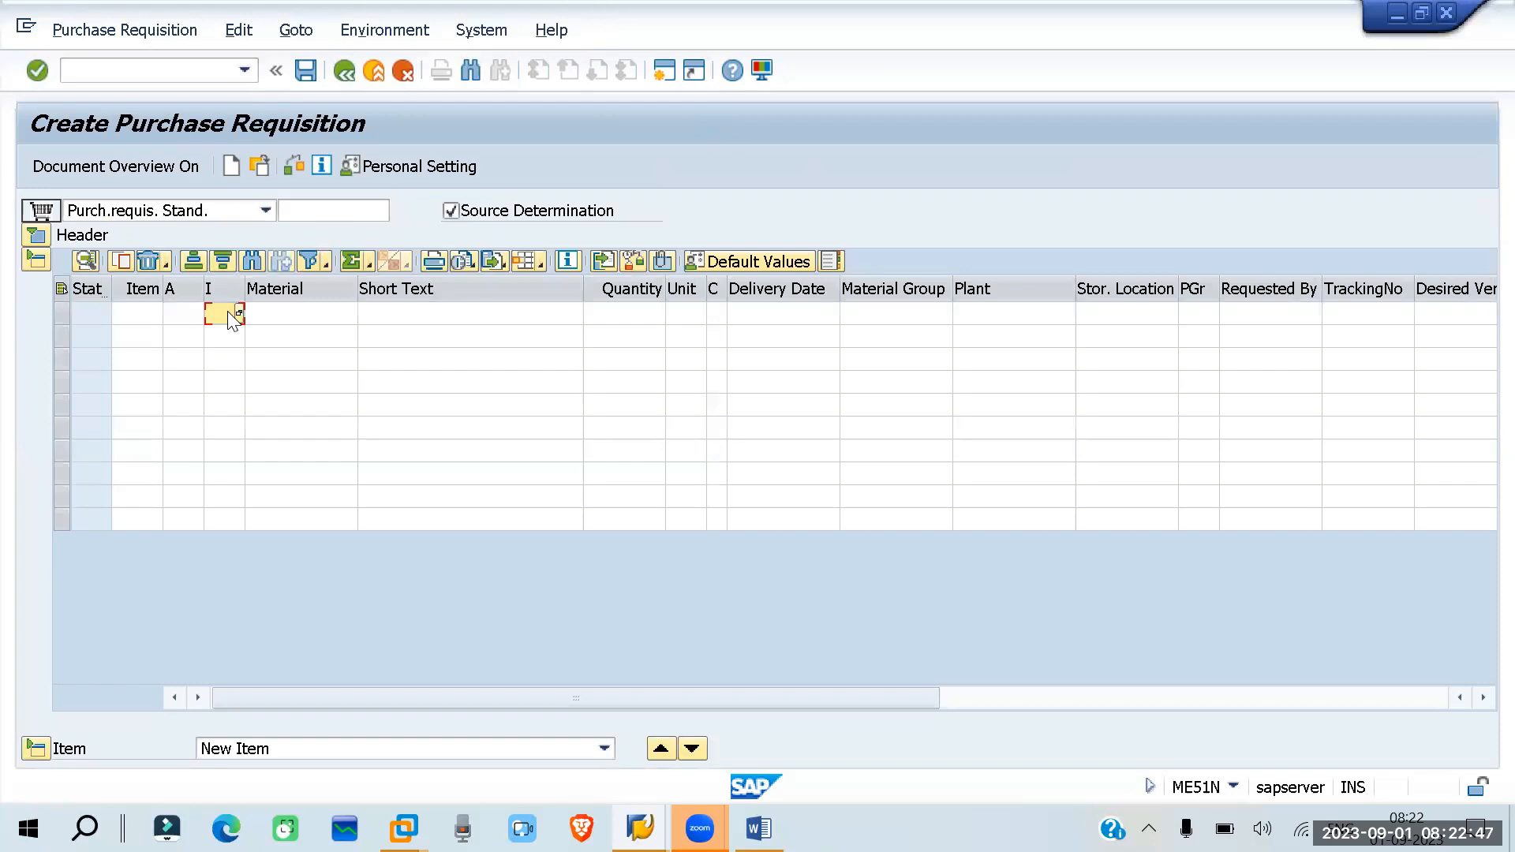
left_click(239, 314)
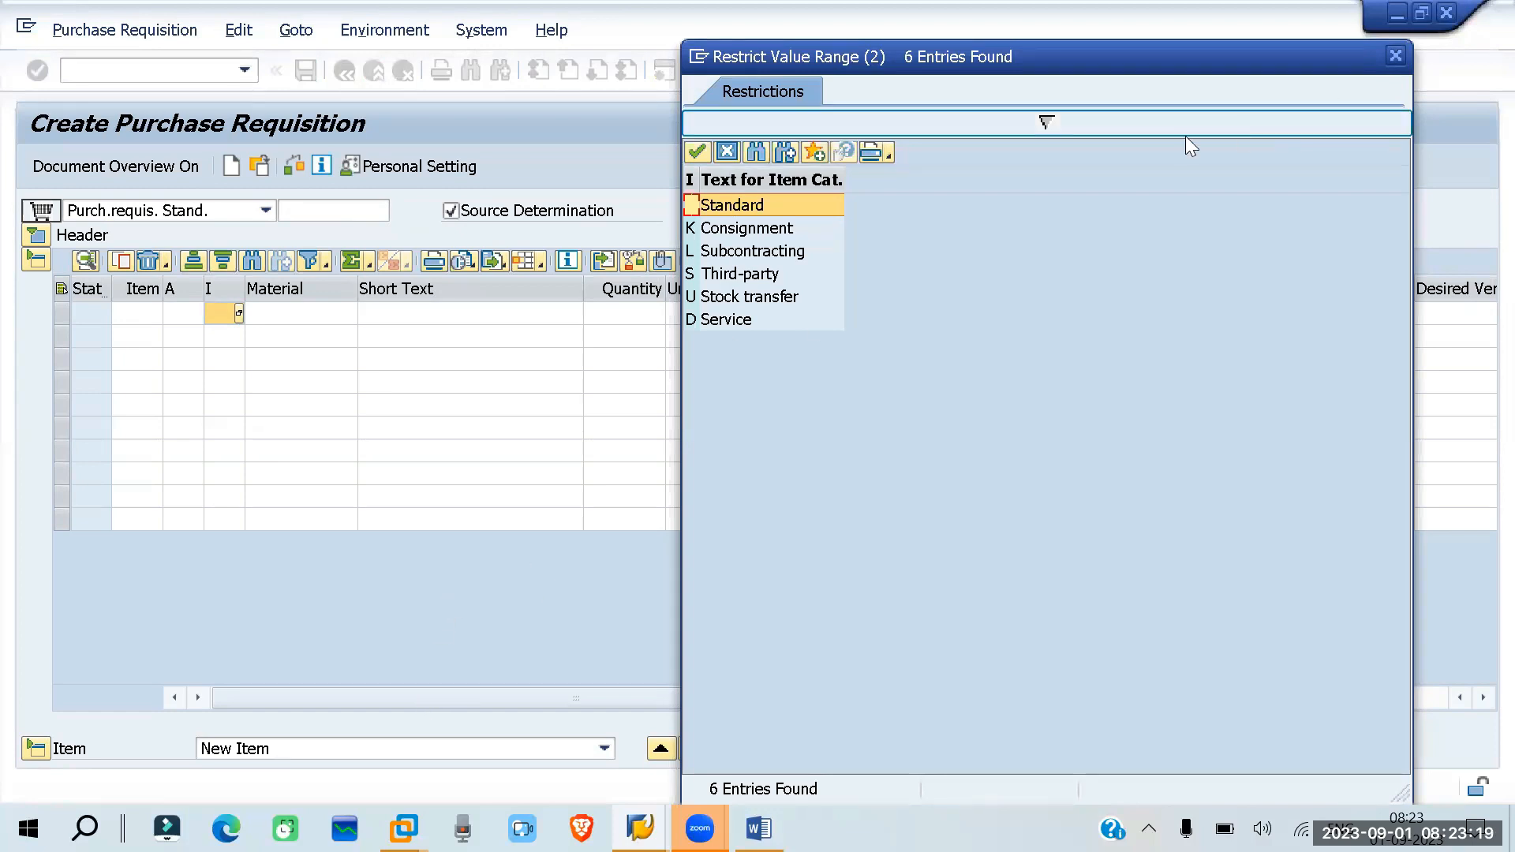
left_click(722, 154)
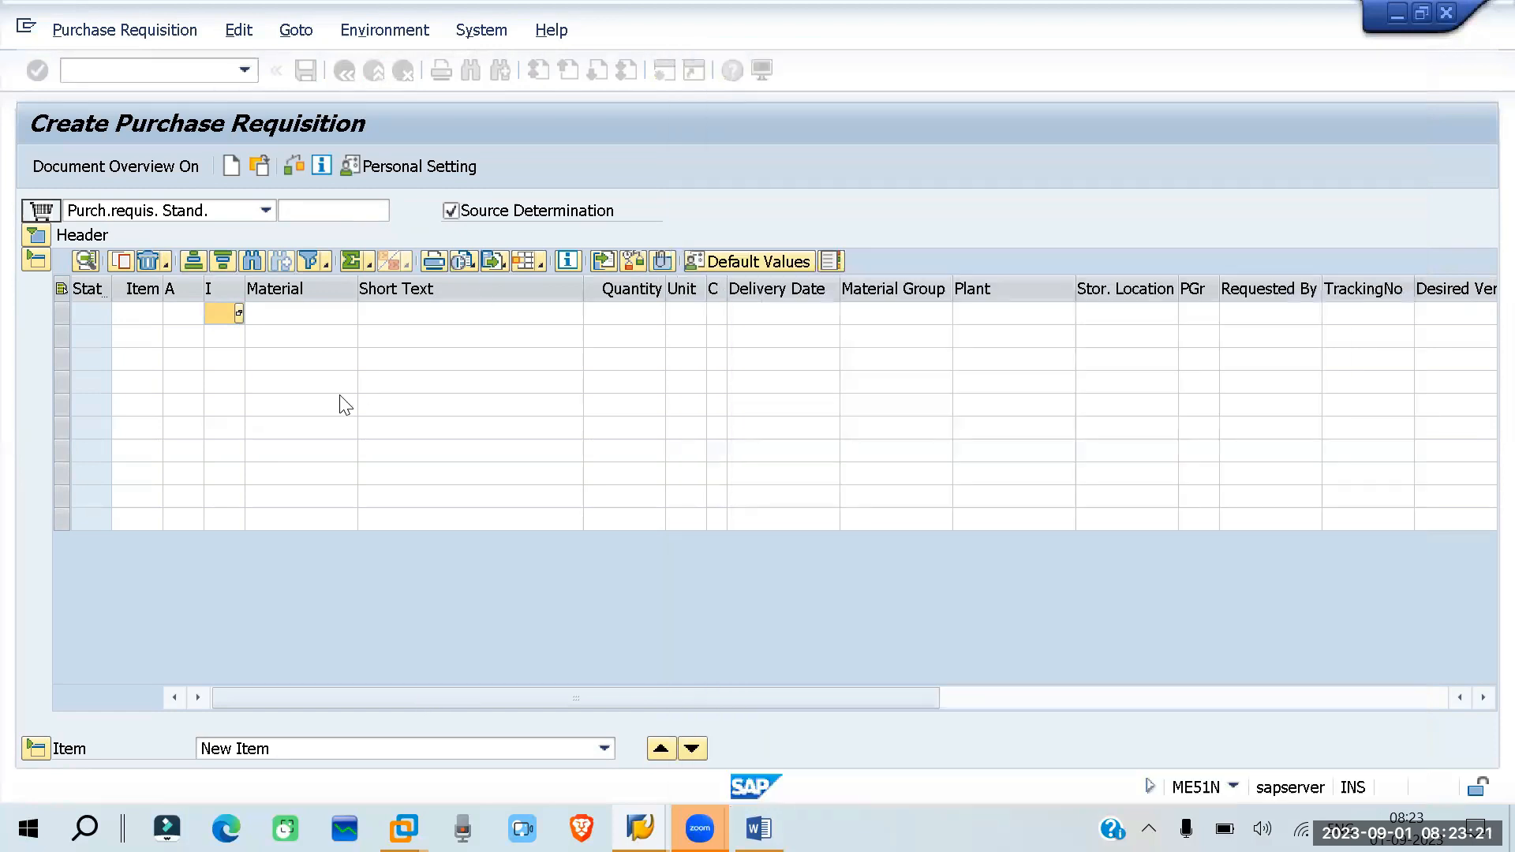
- Change the requisition's document type to Rel Purch.req. Stand
left_click(265, 210)
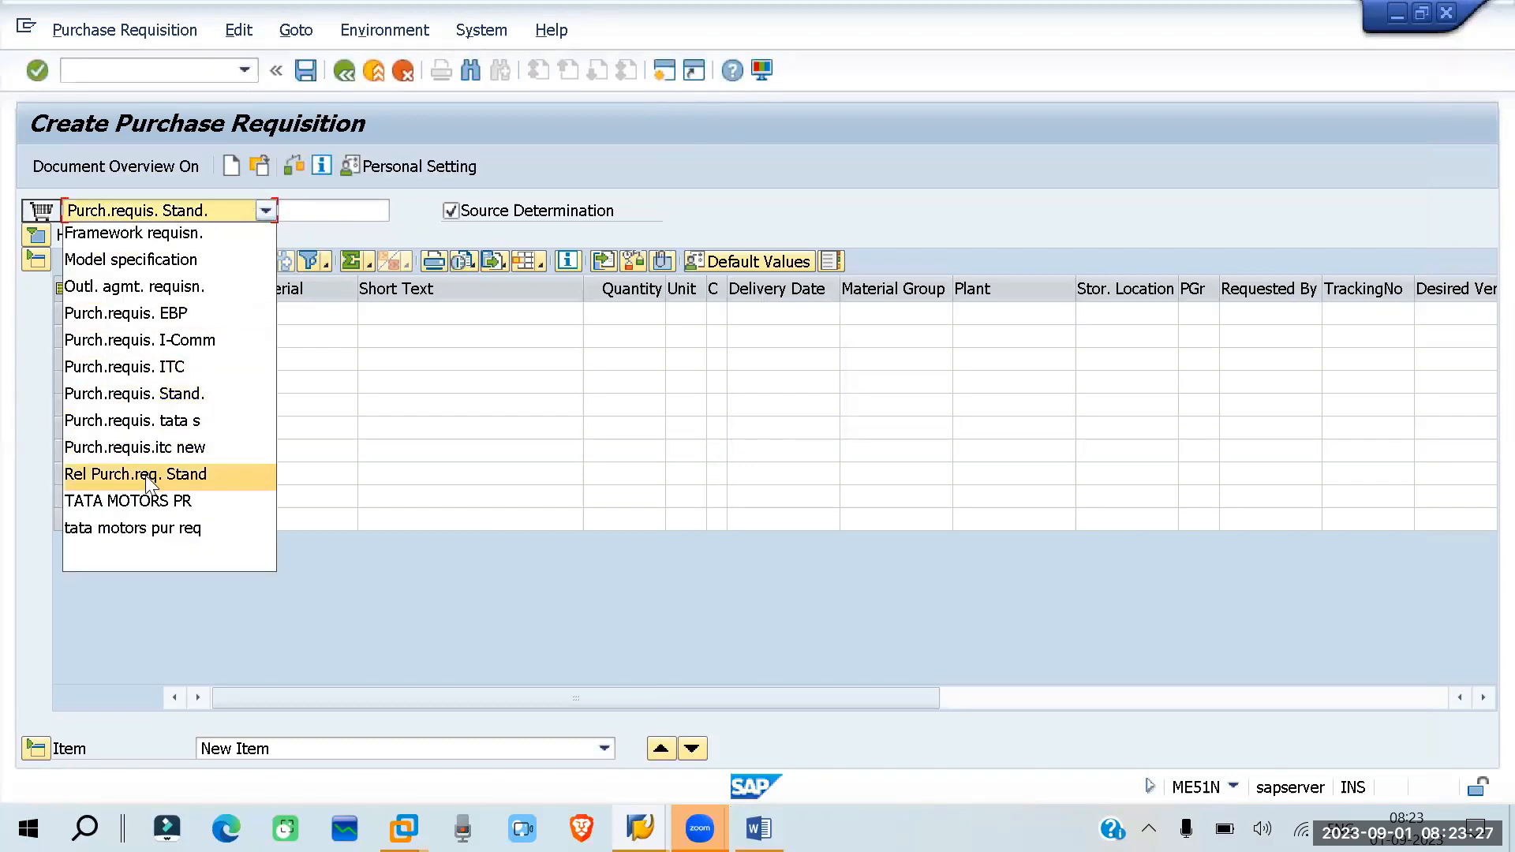
left_click(147, 474)
left_click(235, 212)
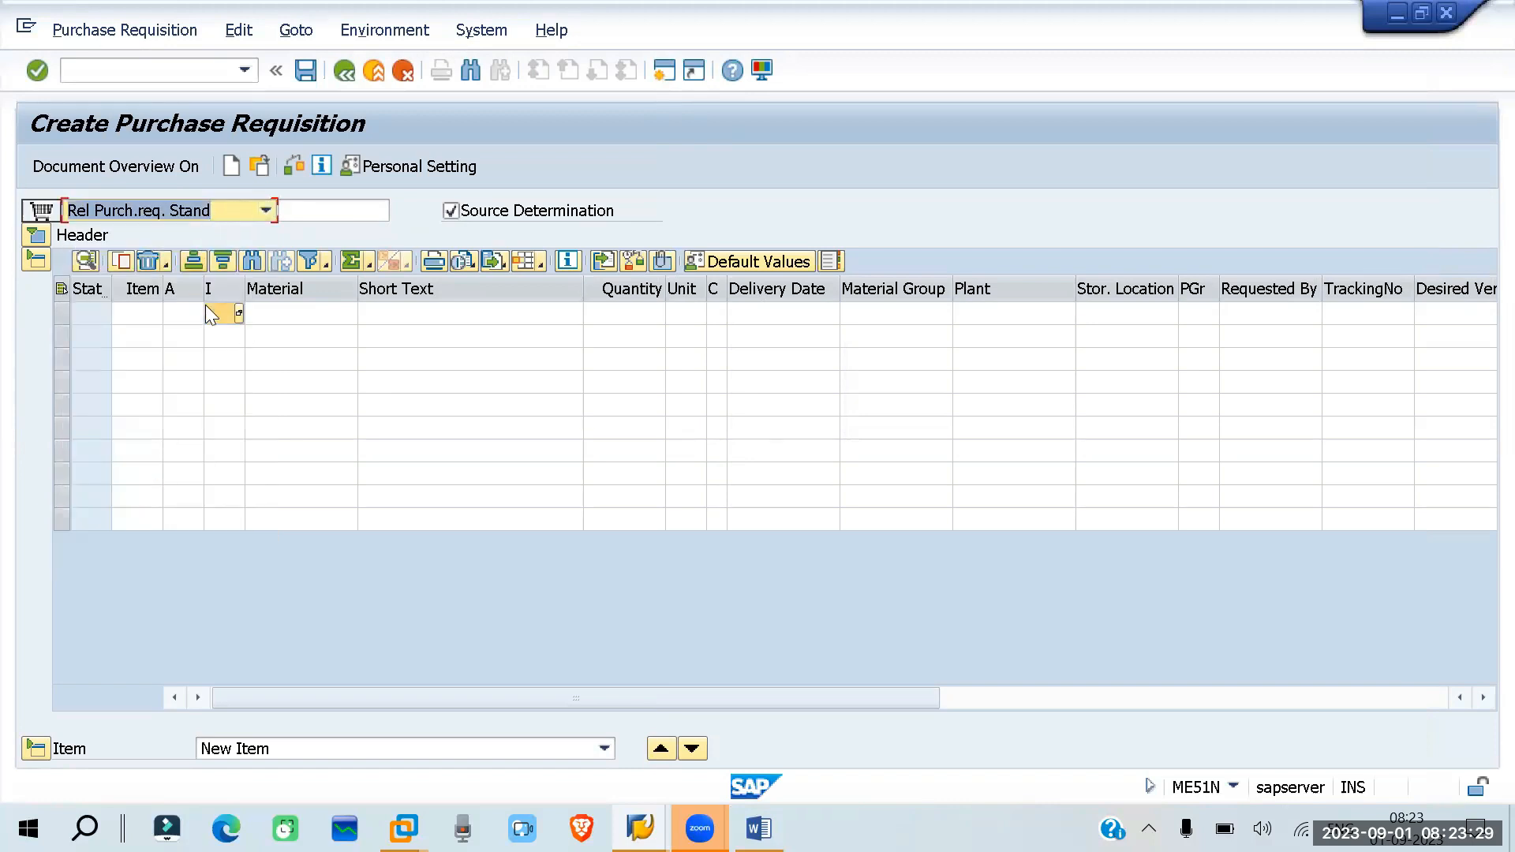
- Look up the item categories allowed for the Rel Purch.req. Stand document type, then close the list
left_click(238, 313)
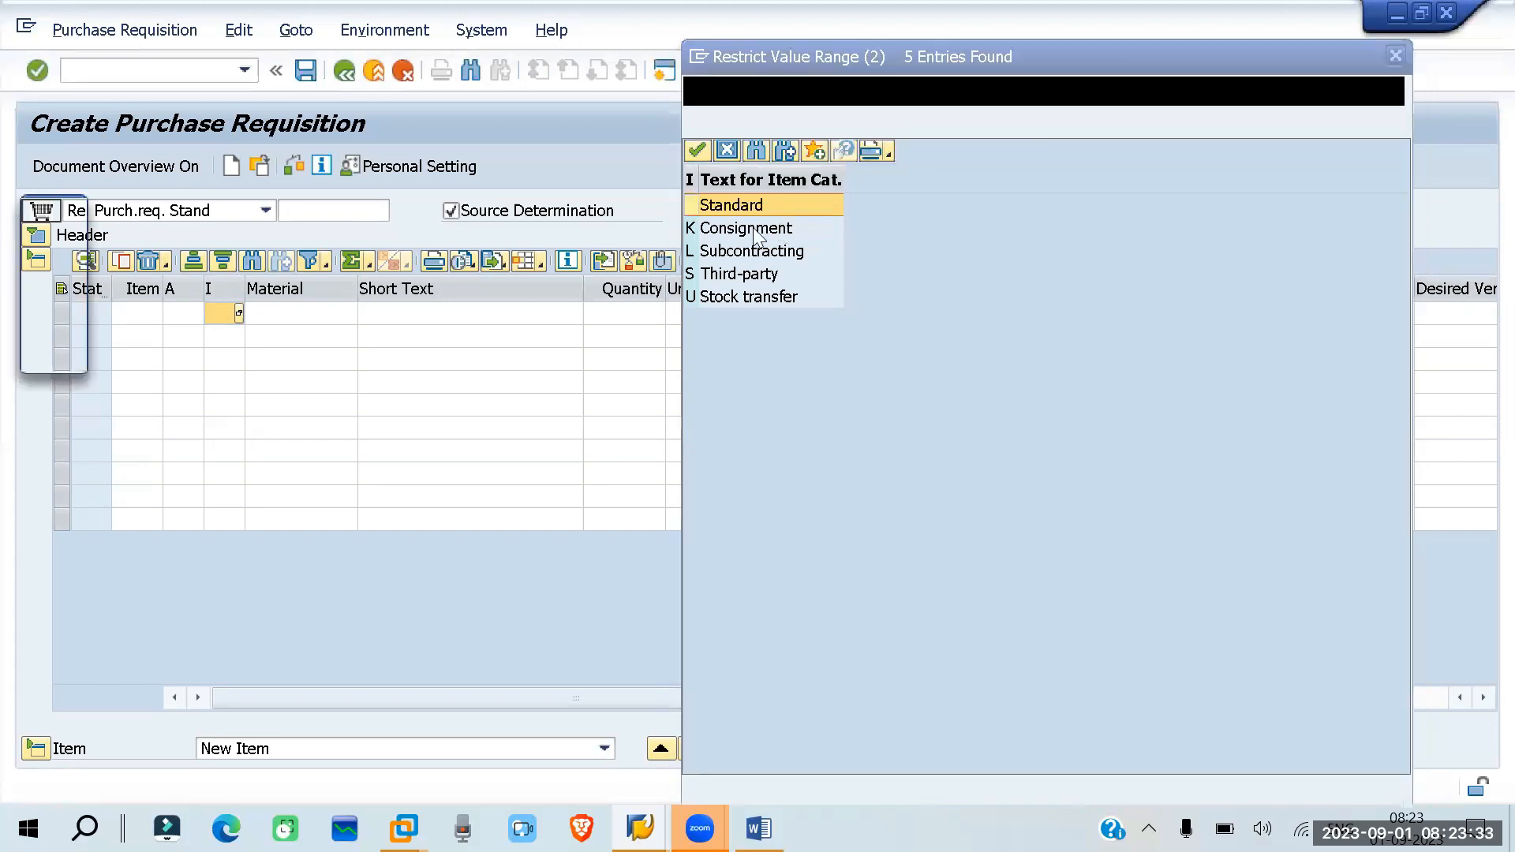
double_click(741, 207)
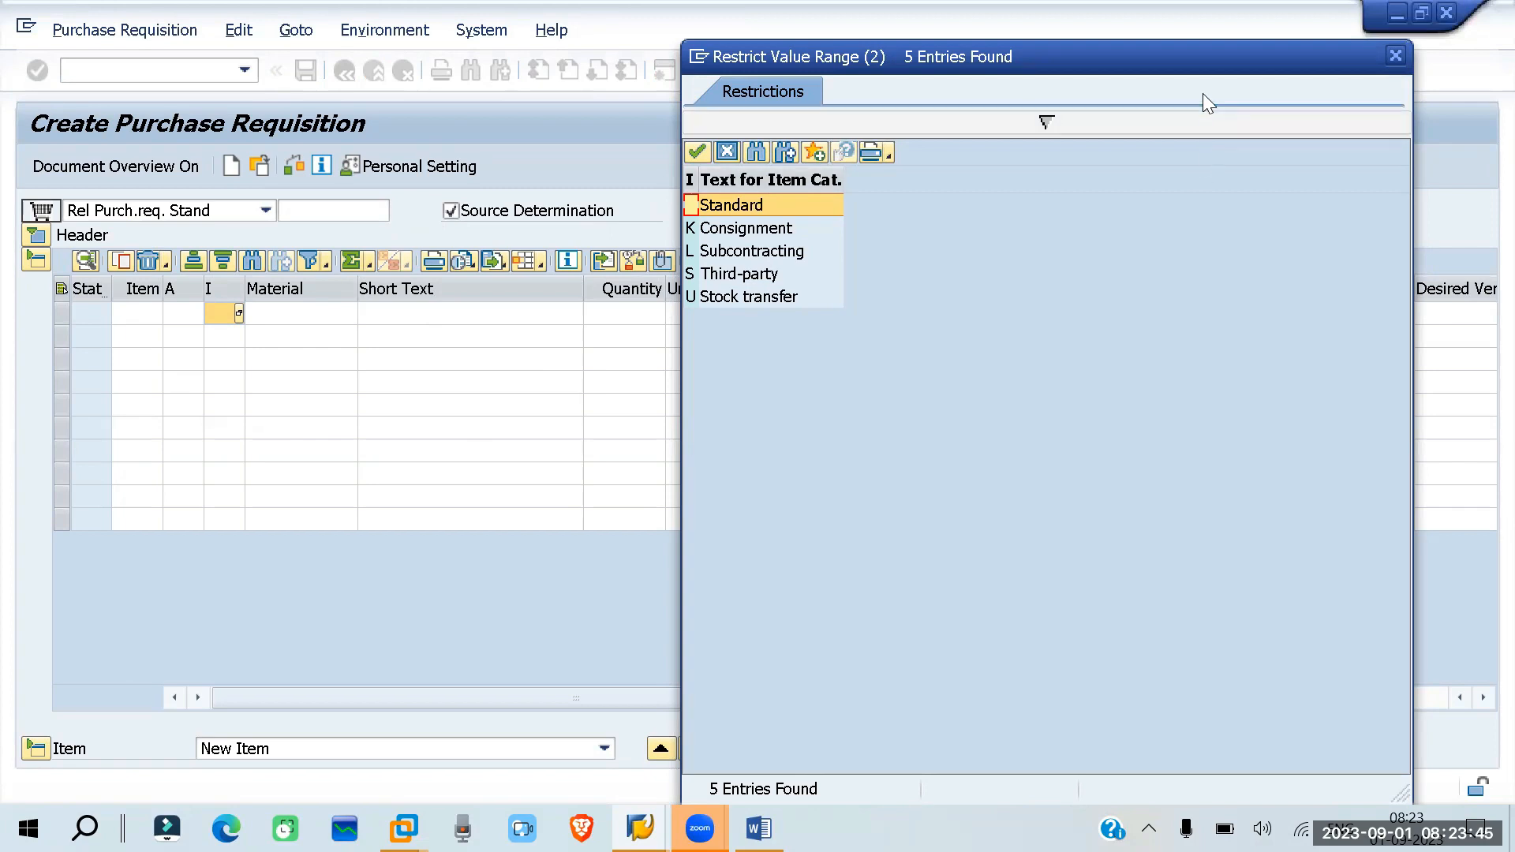
left_click_drag(1384, 51, 1384, 169)
left_click(1394, 174)
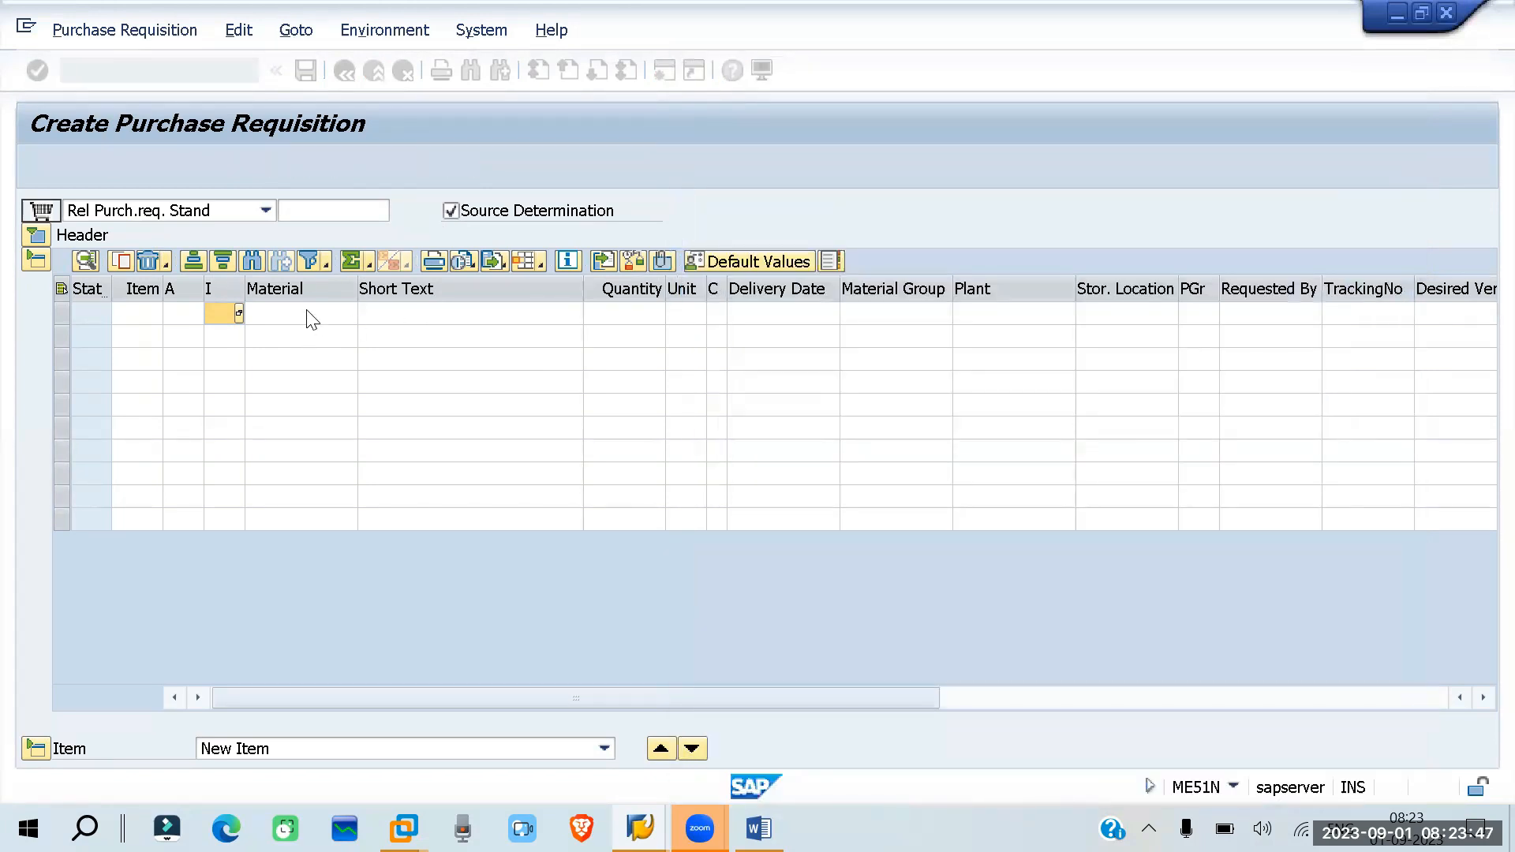
- Enter the first requisition item with material 1343, quantity 100, plant rp01 and storage location rm01
left_click(266, 314)
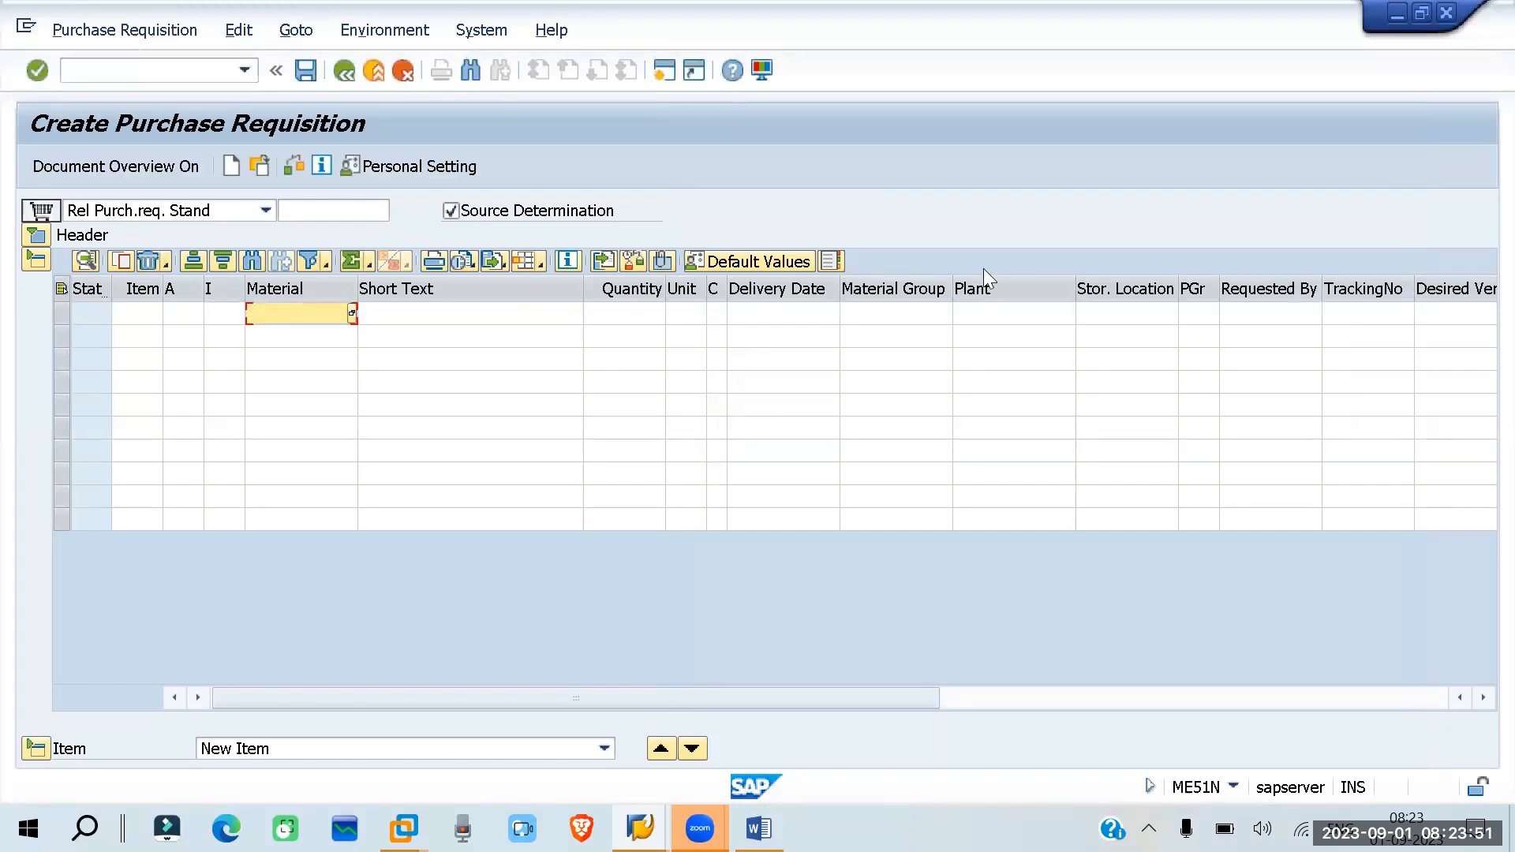
type("1343")
left_click(643, 315)
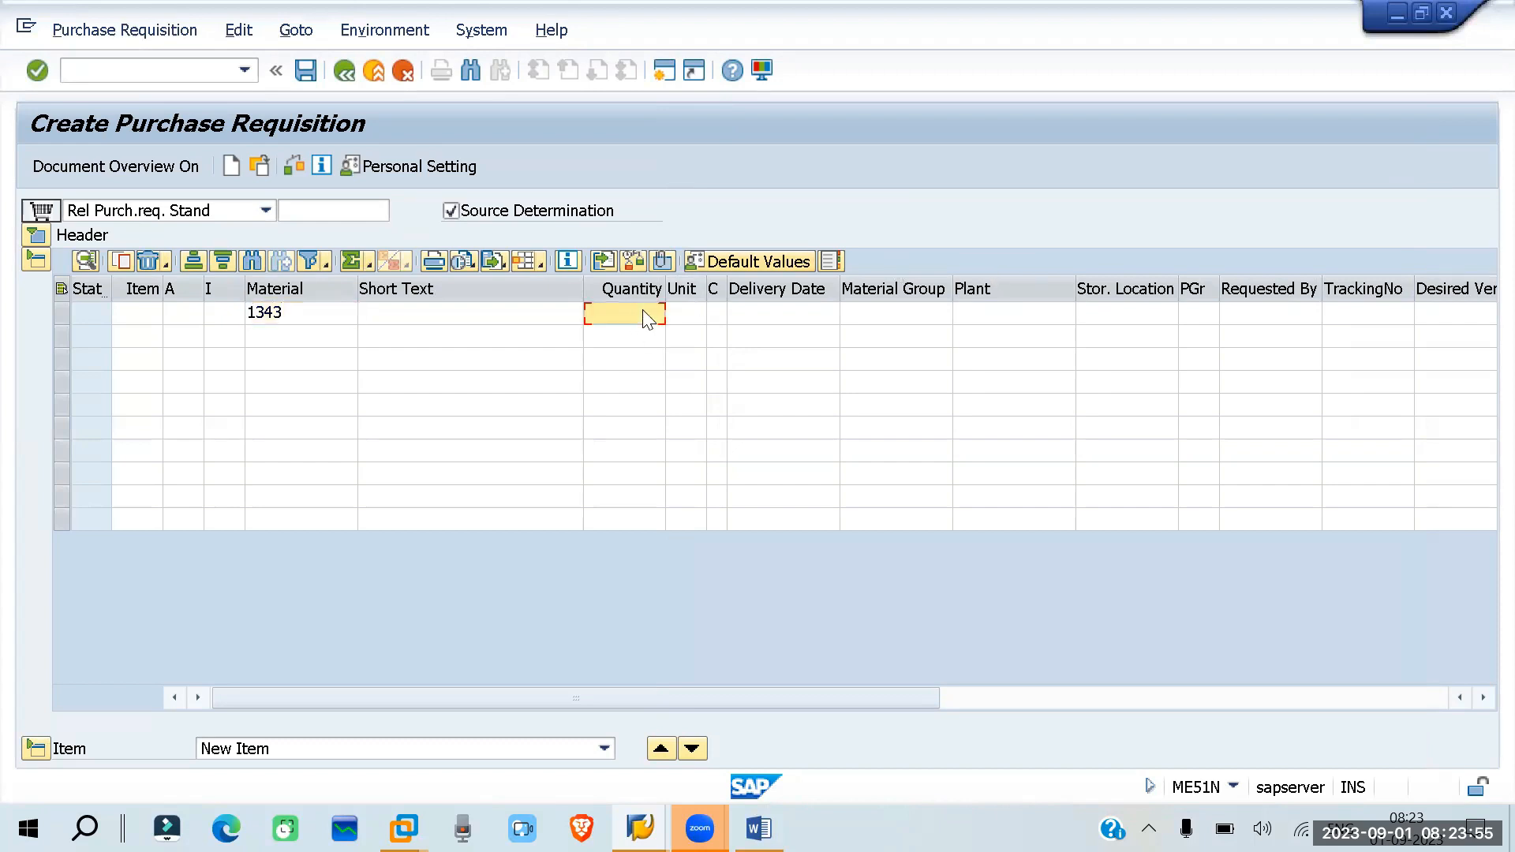
type("100")
left_click(1007, 319)
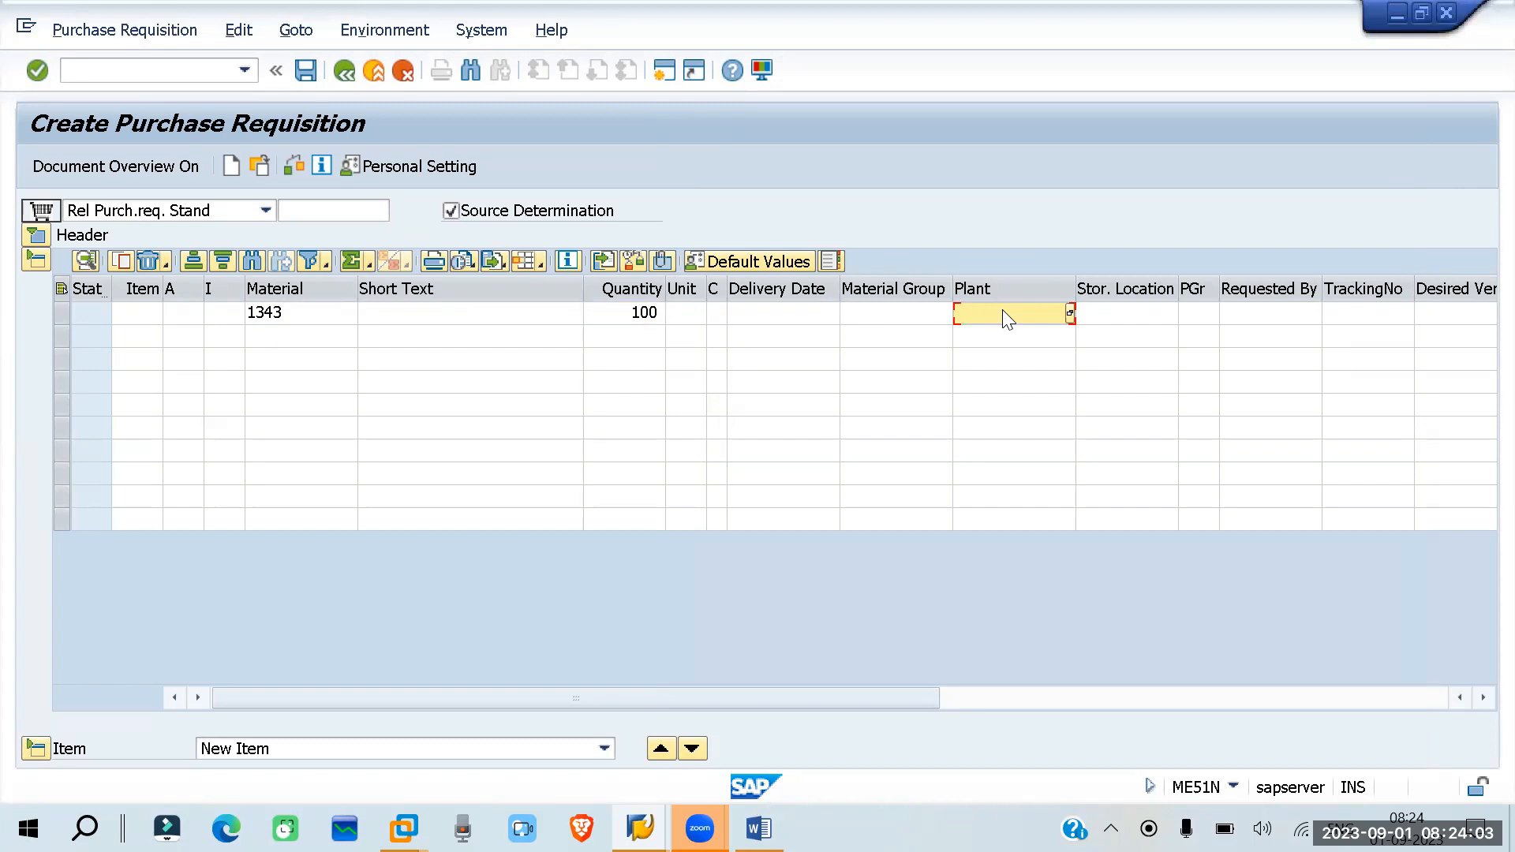
type("rp01")
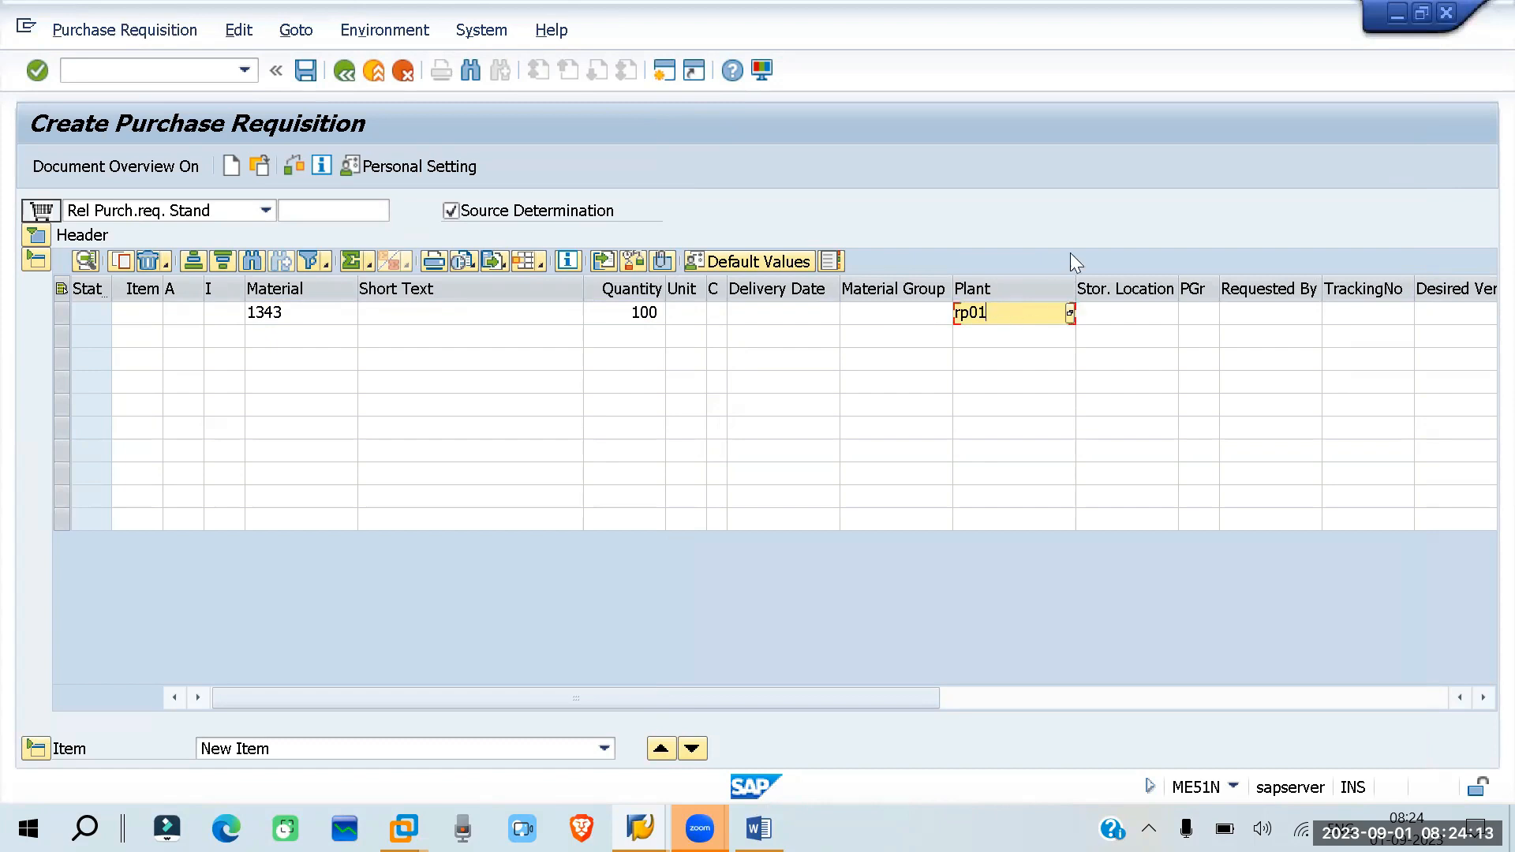
left_click(1118, 320)
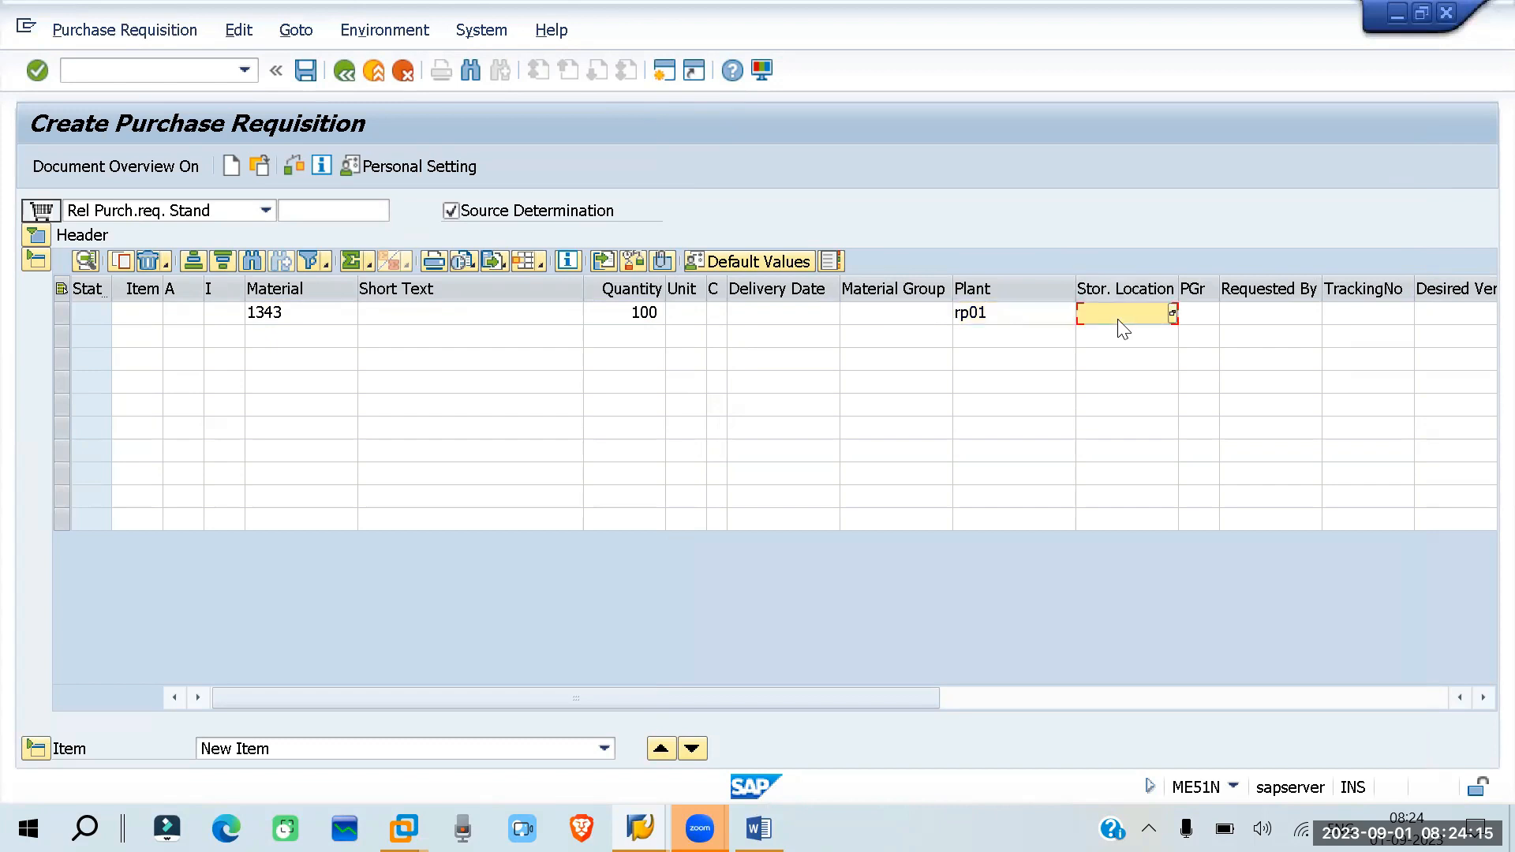
type("rm01")
key("Return")
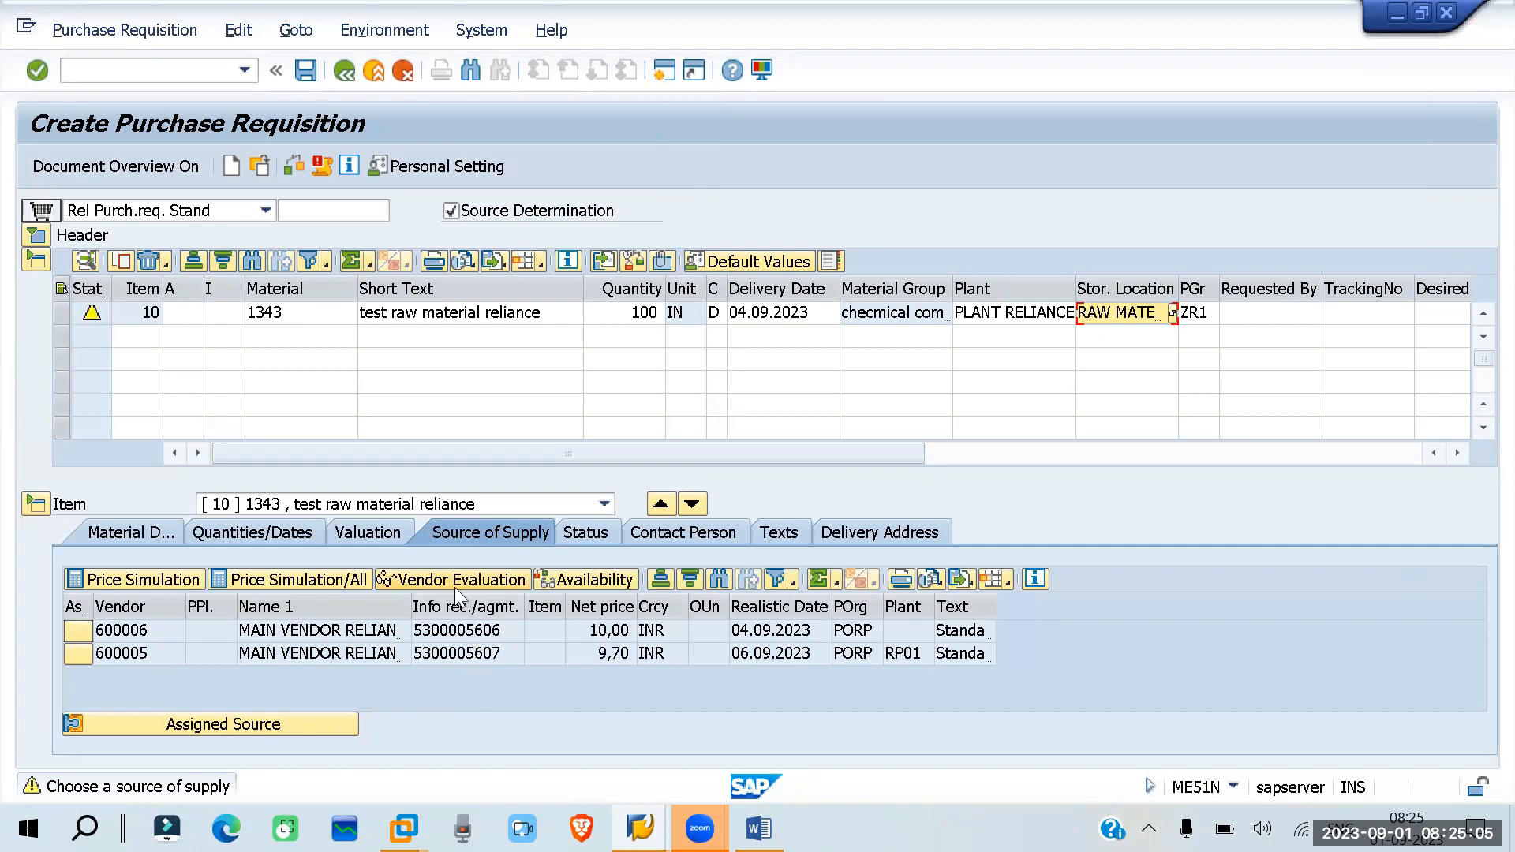
- Examine the item's material data, including short text, batch, material group and vendor material, then display its quantities and dates
left_click(346, 687)
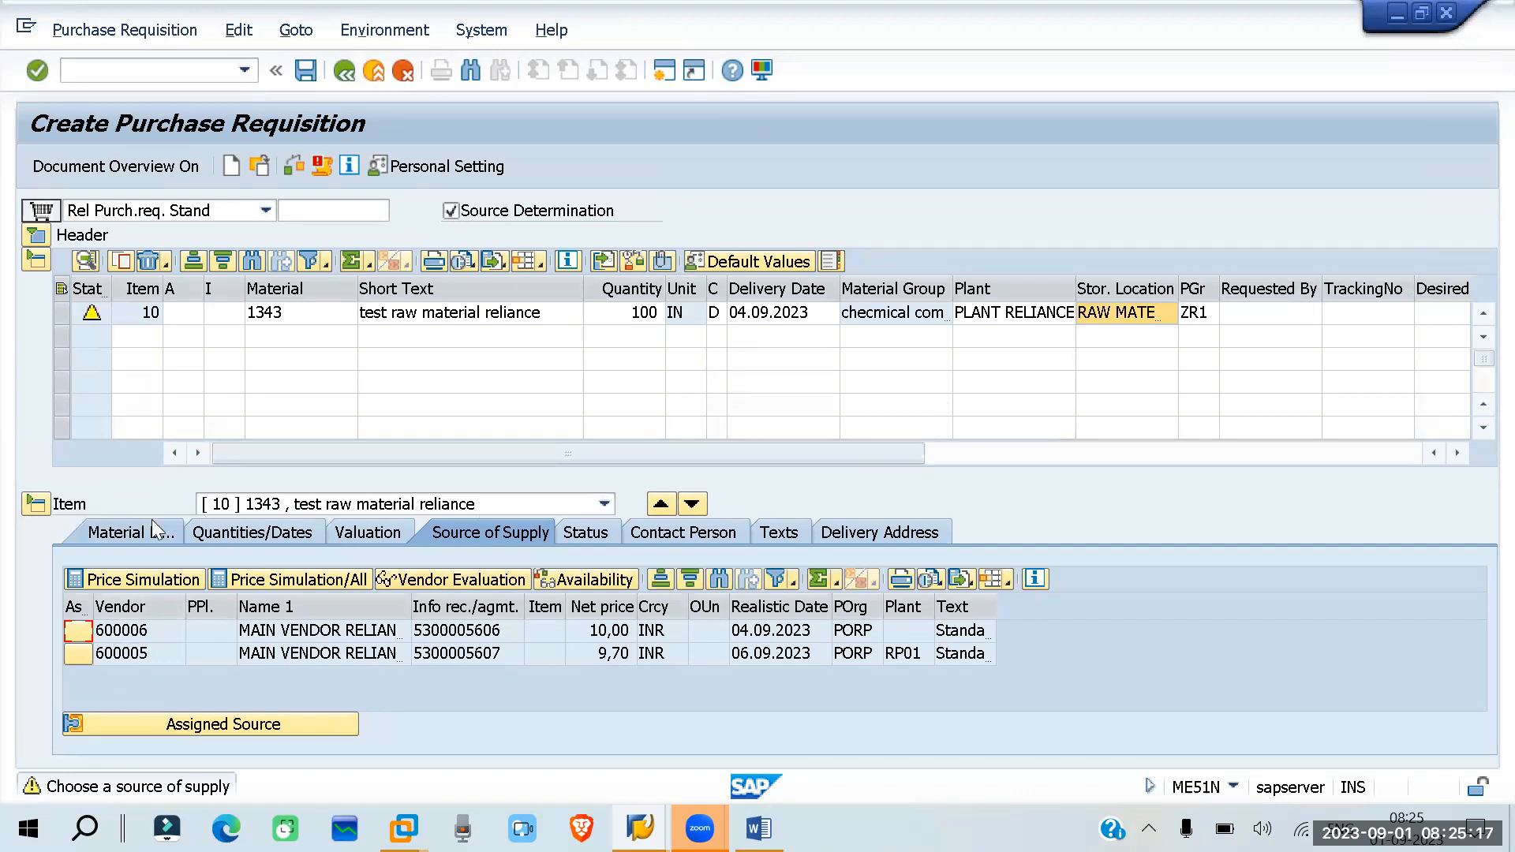
left_click(127, 532)
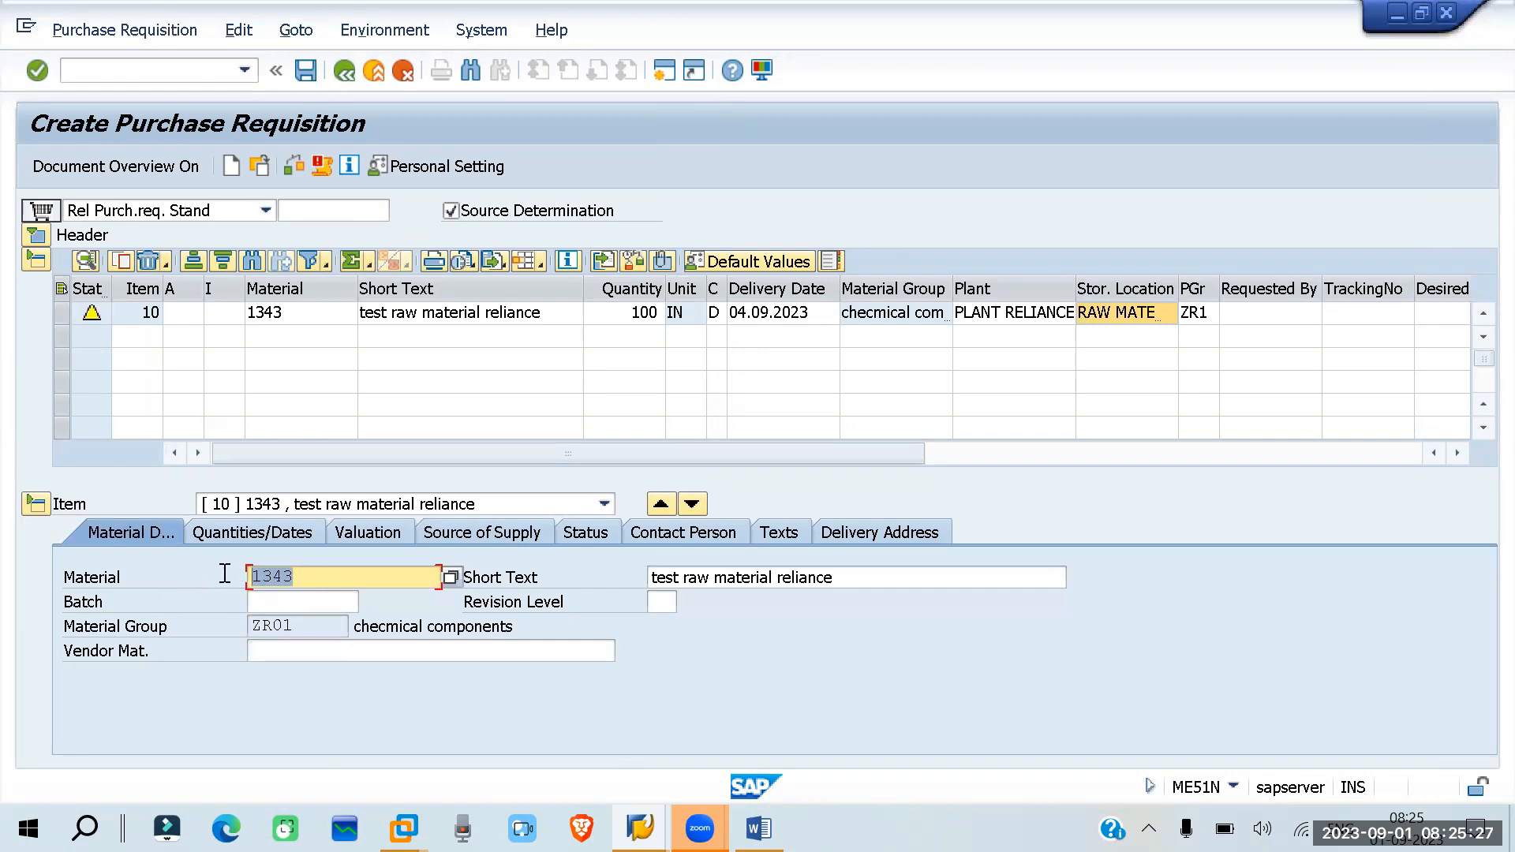
left_click_drag(839, 578, 651, 579)
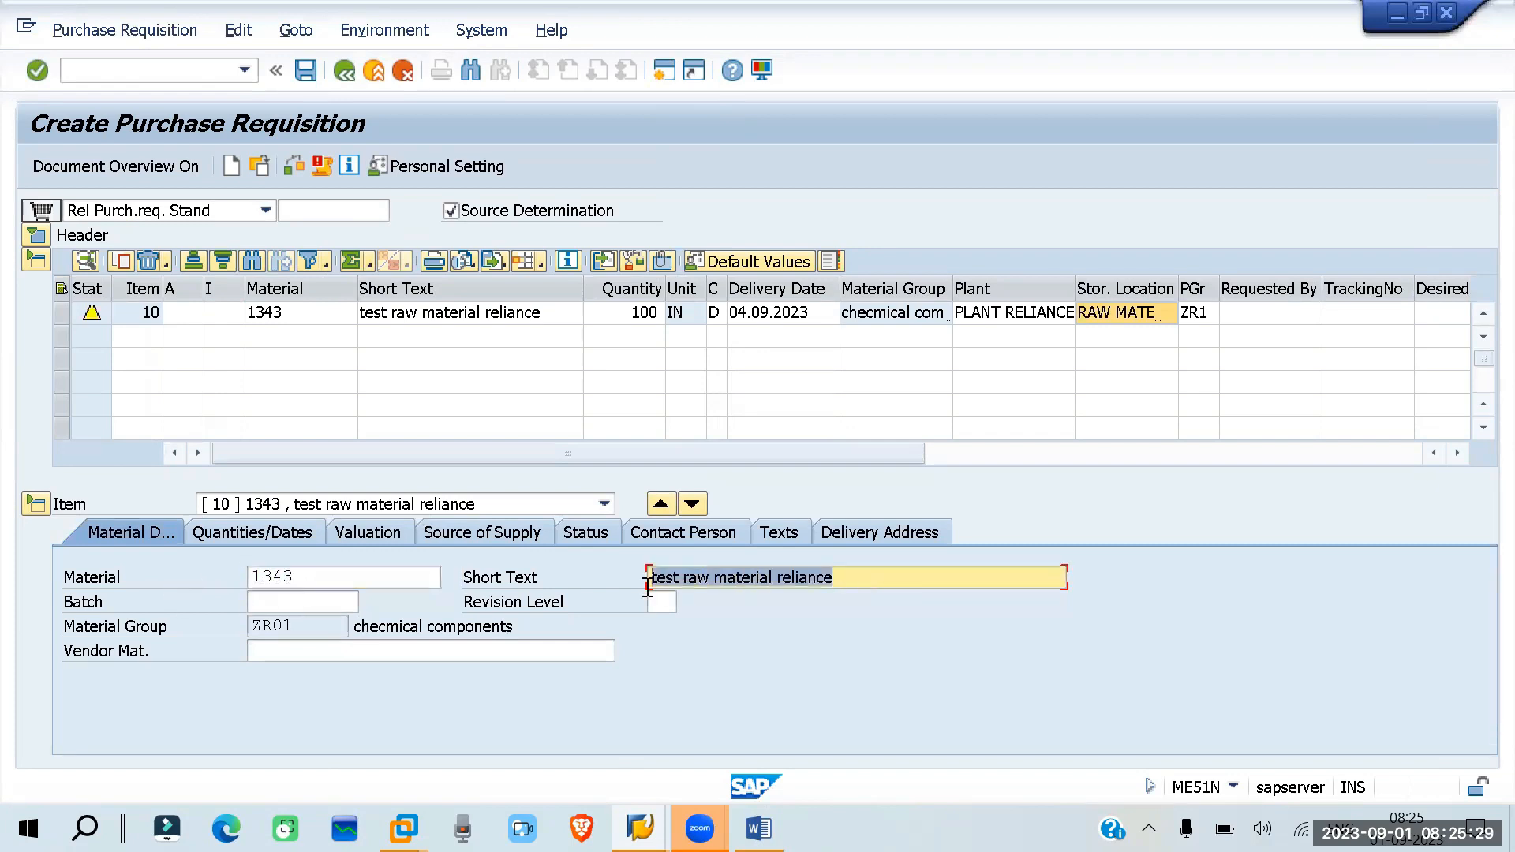
left_click(282, 601)
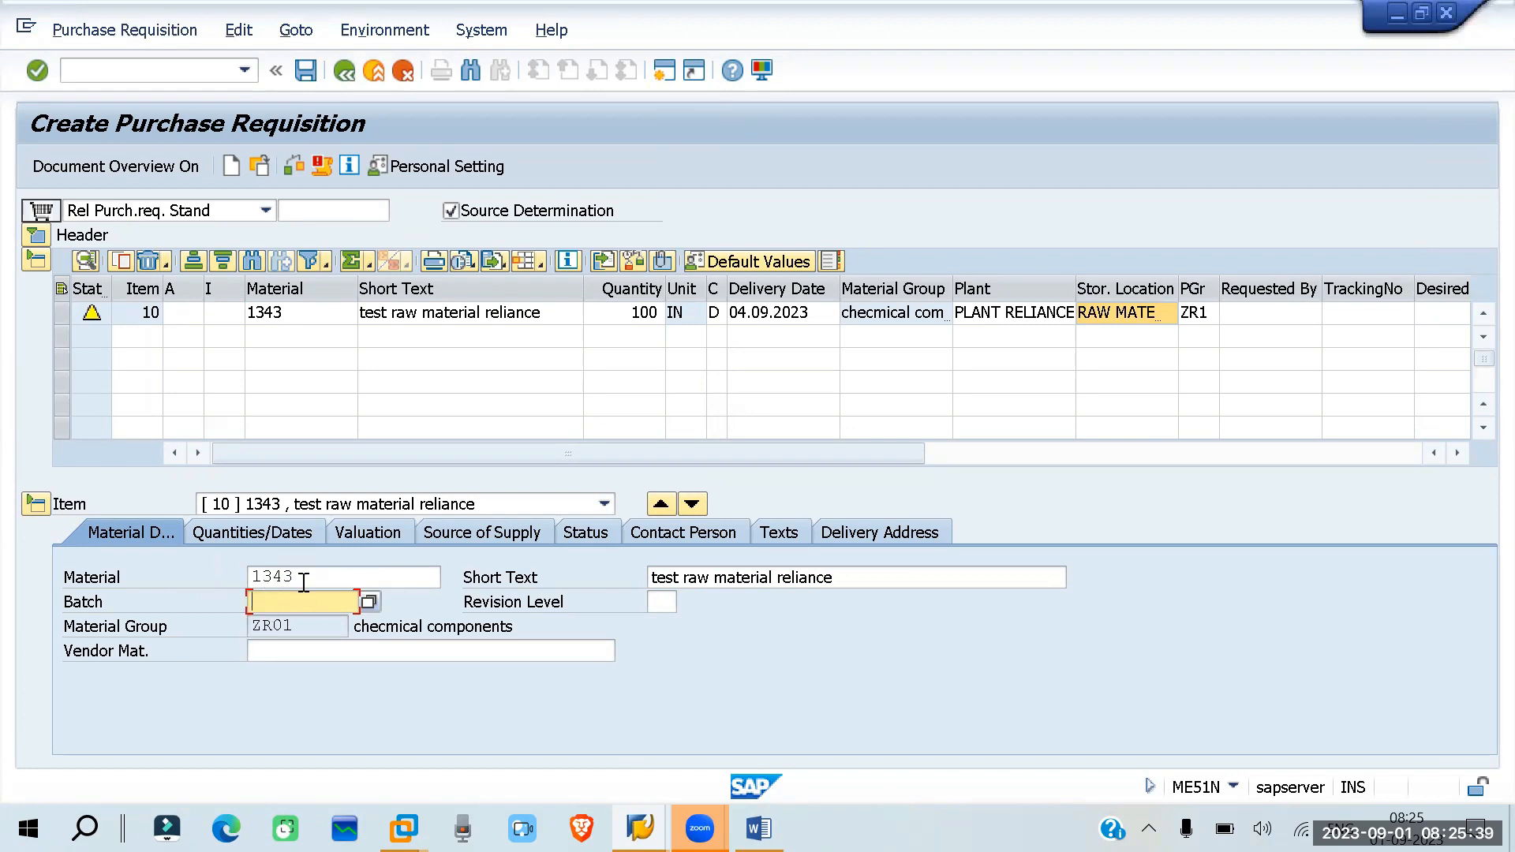
left_click(292, 626)
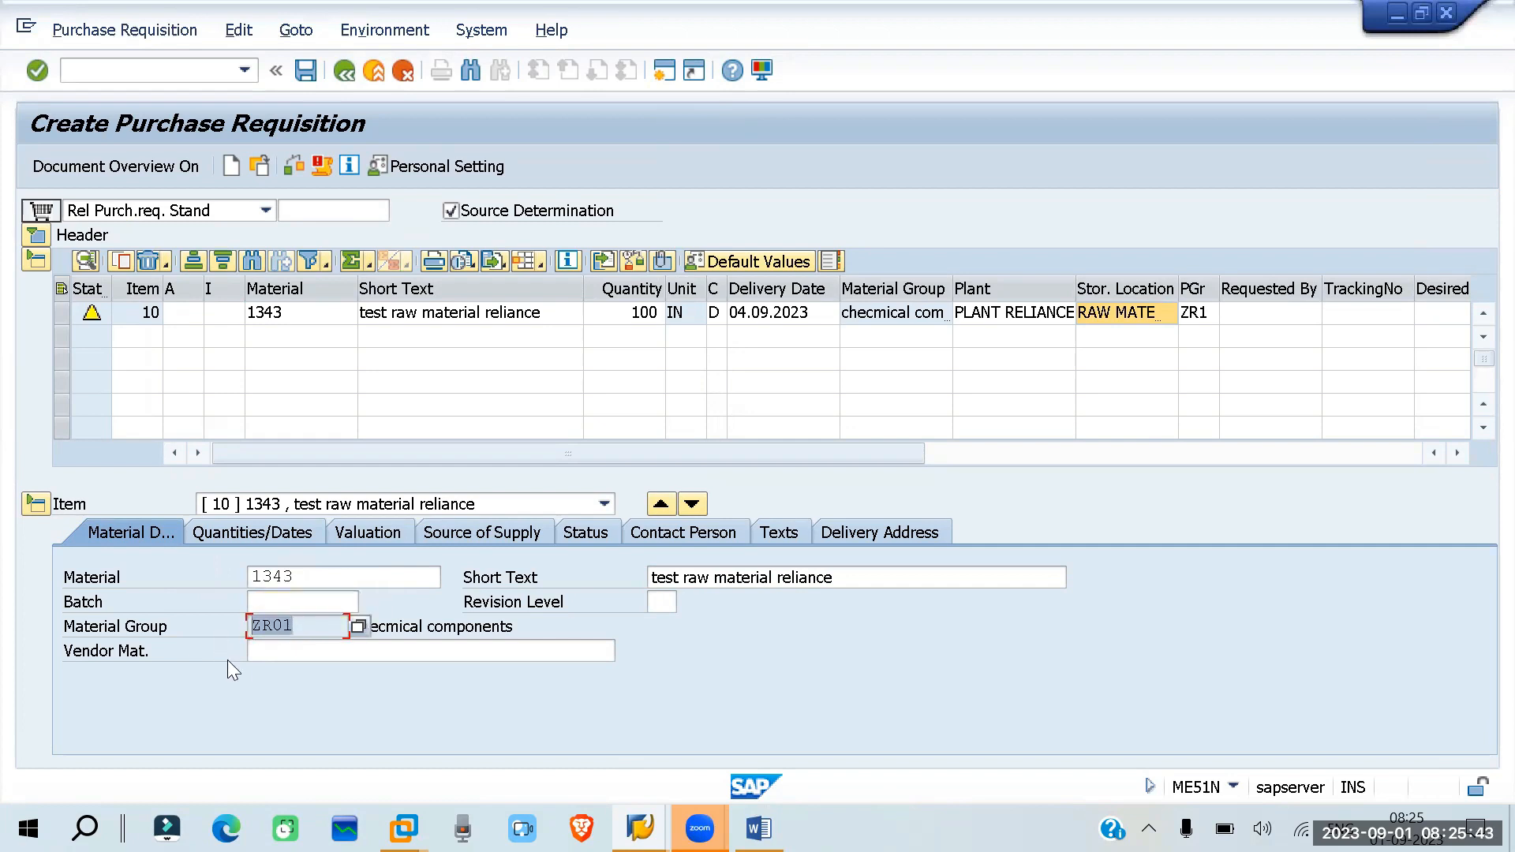
left_click(263, 648)
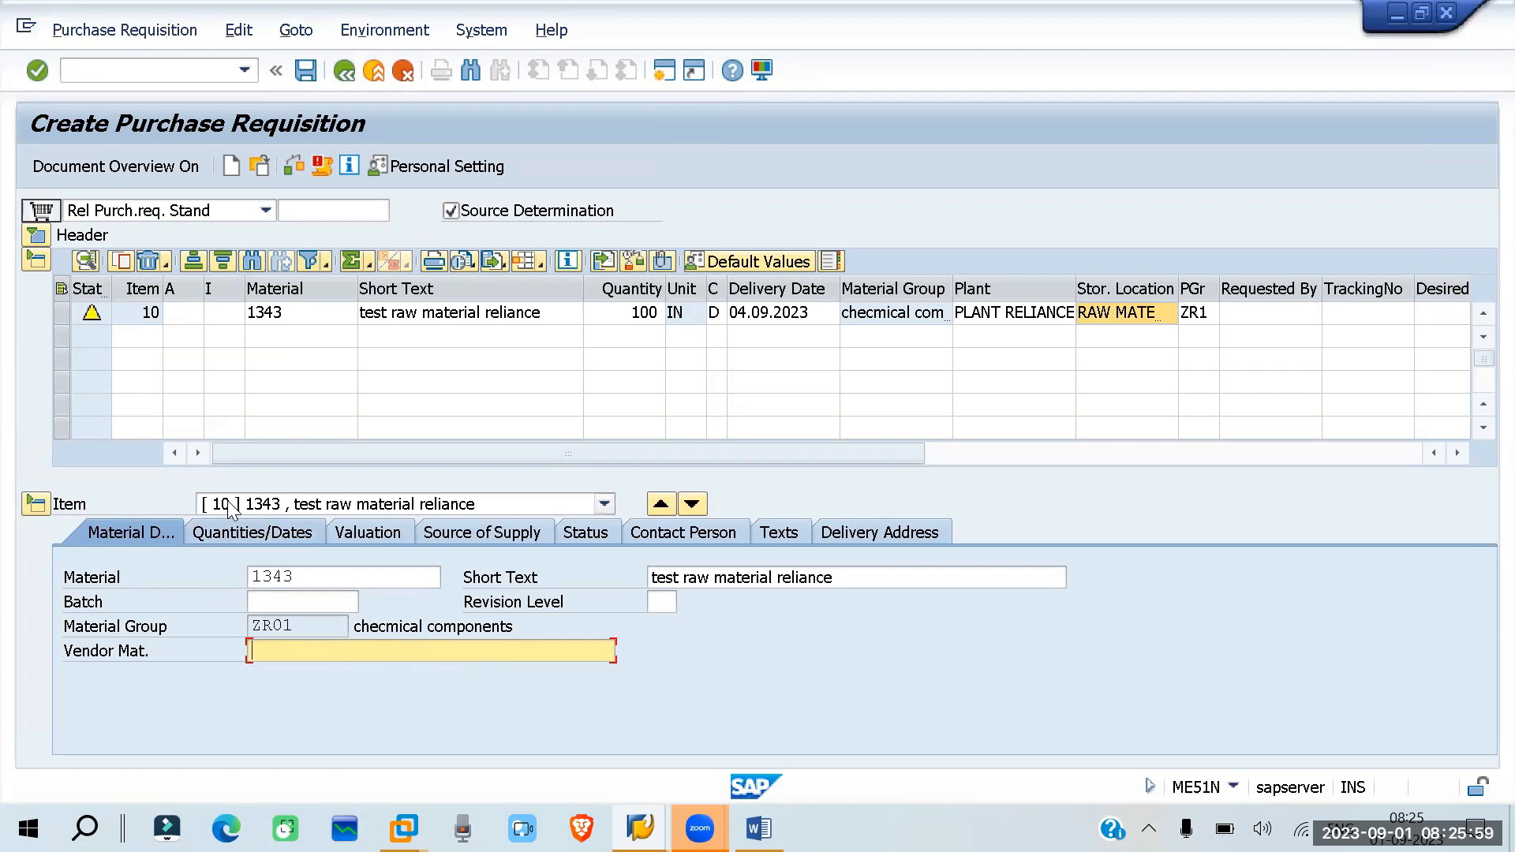
left_click(237, 527)
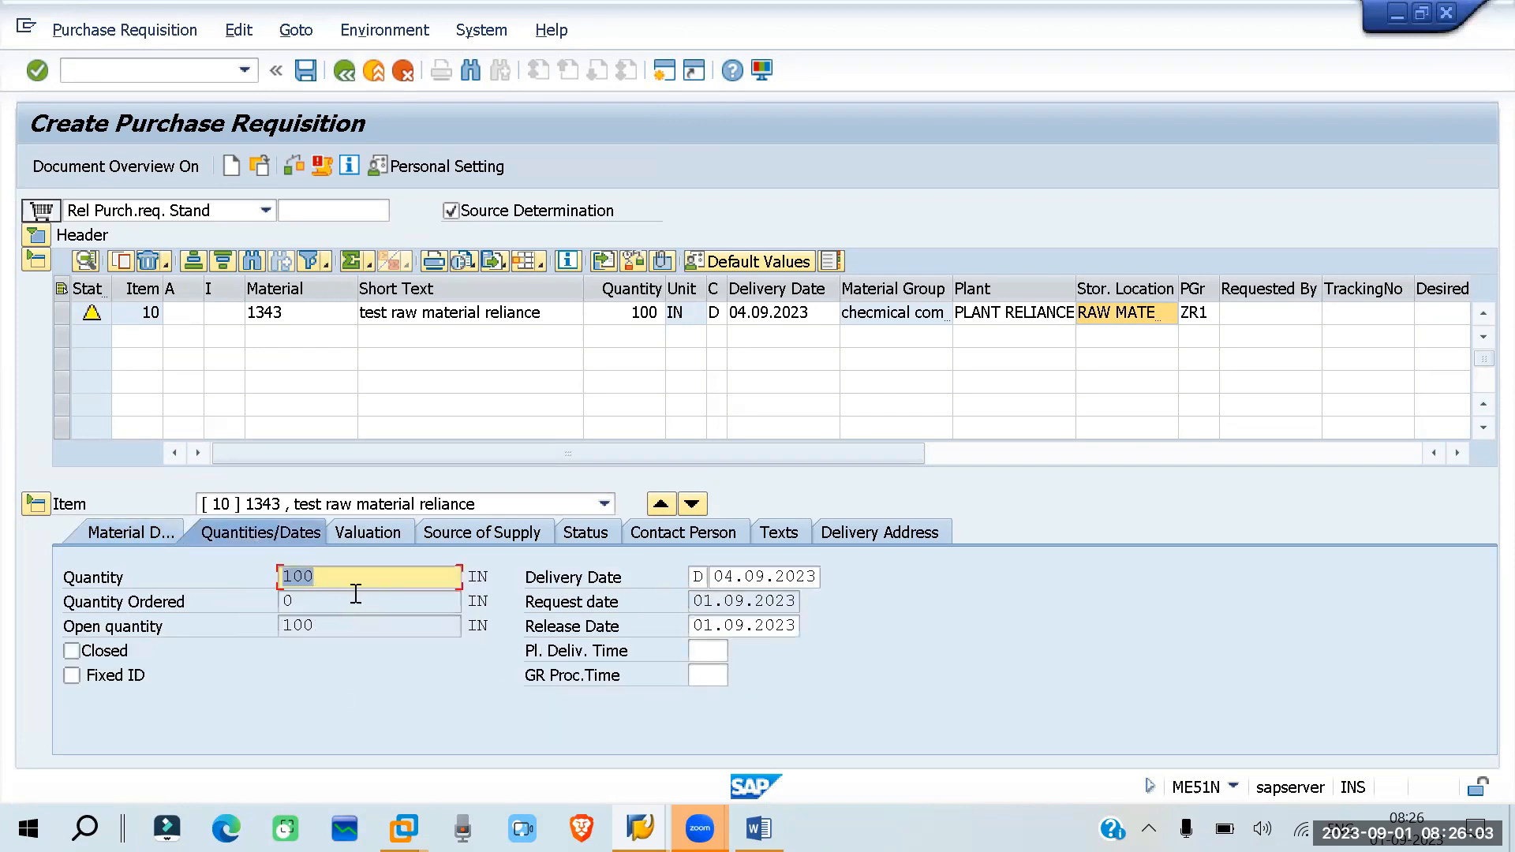
- Look up the field help for the item's Delivery Date, then close it
left_click_drag(715, 584, 896, 575)
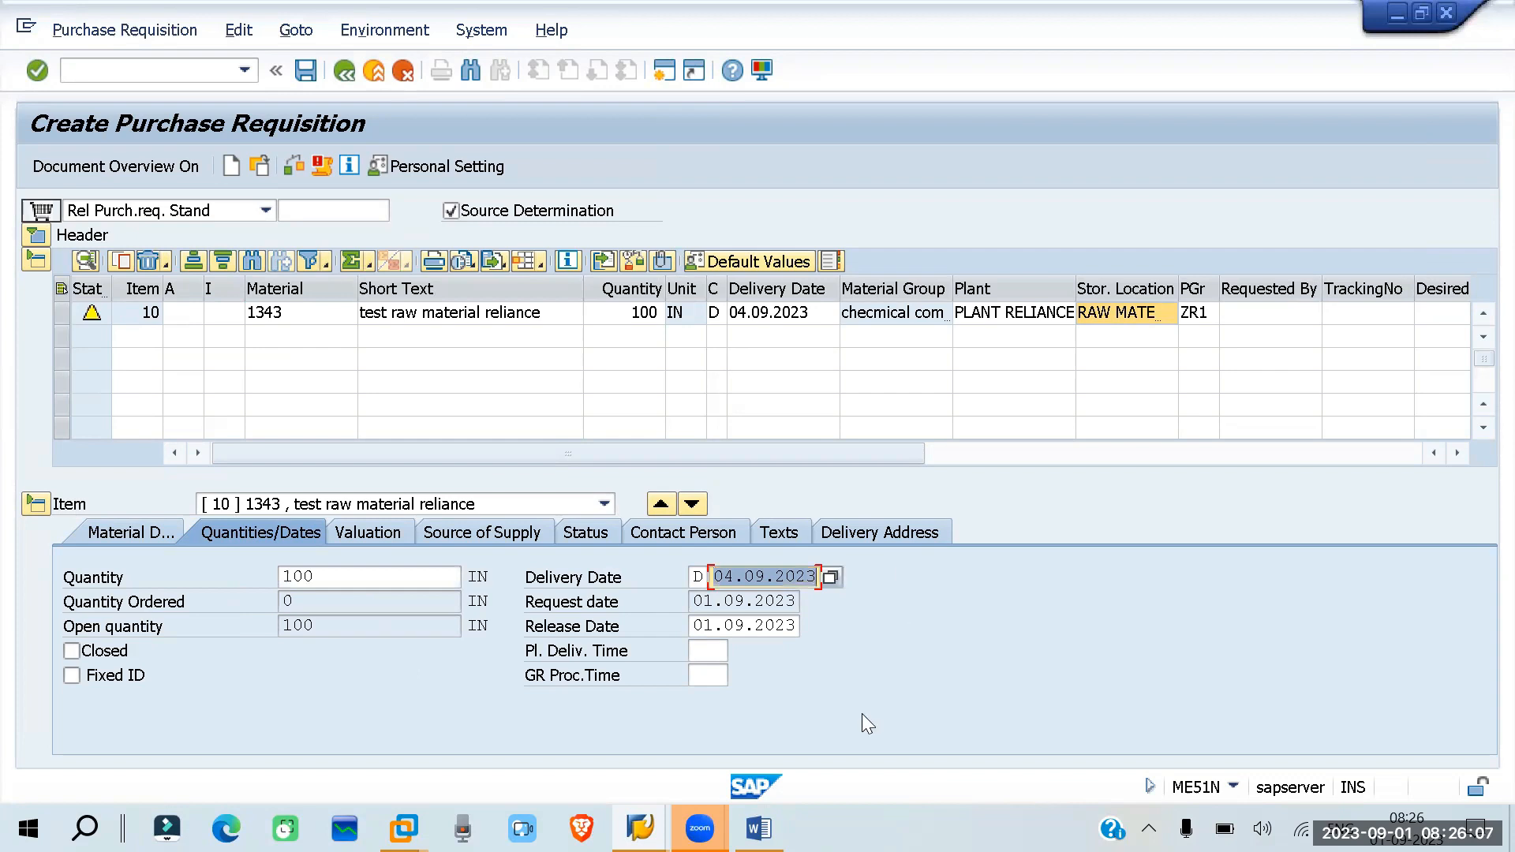
left_click(1447, 90)
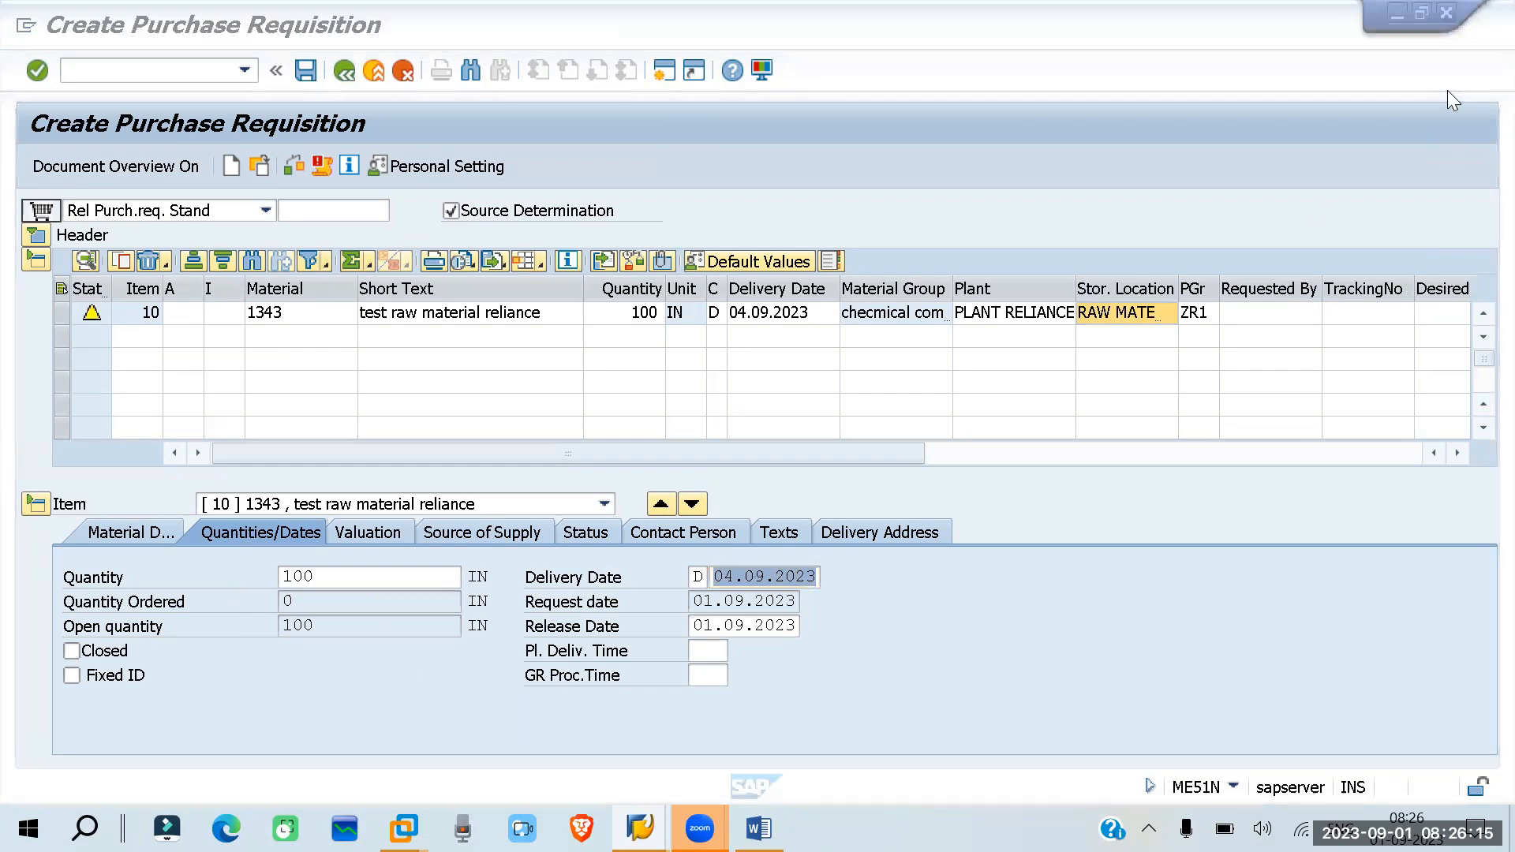
left_click(598, 651)
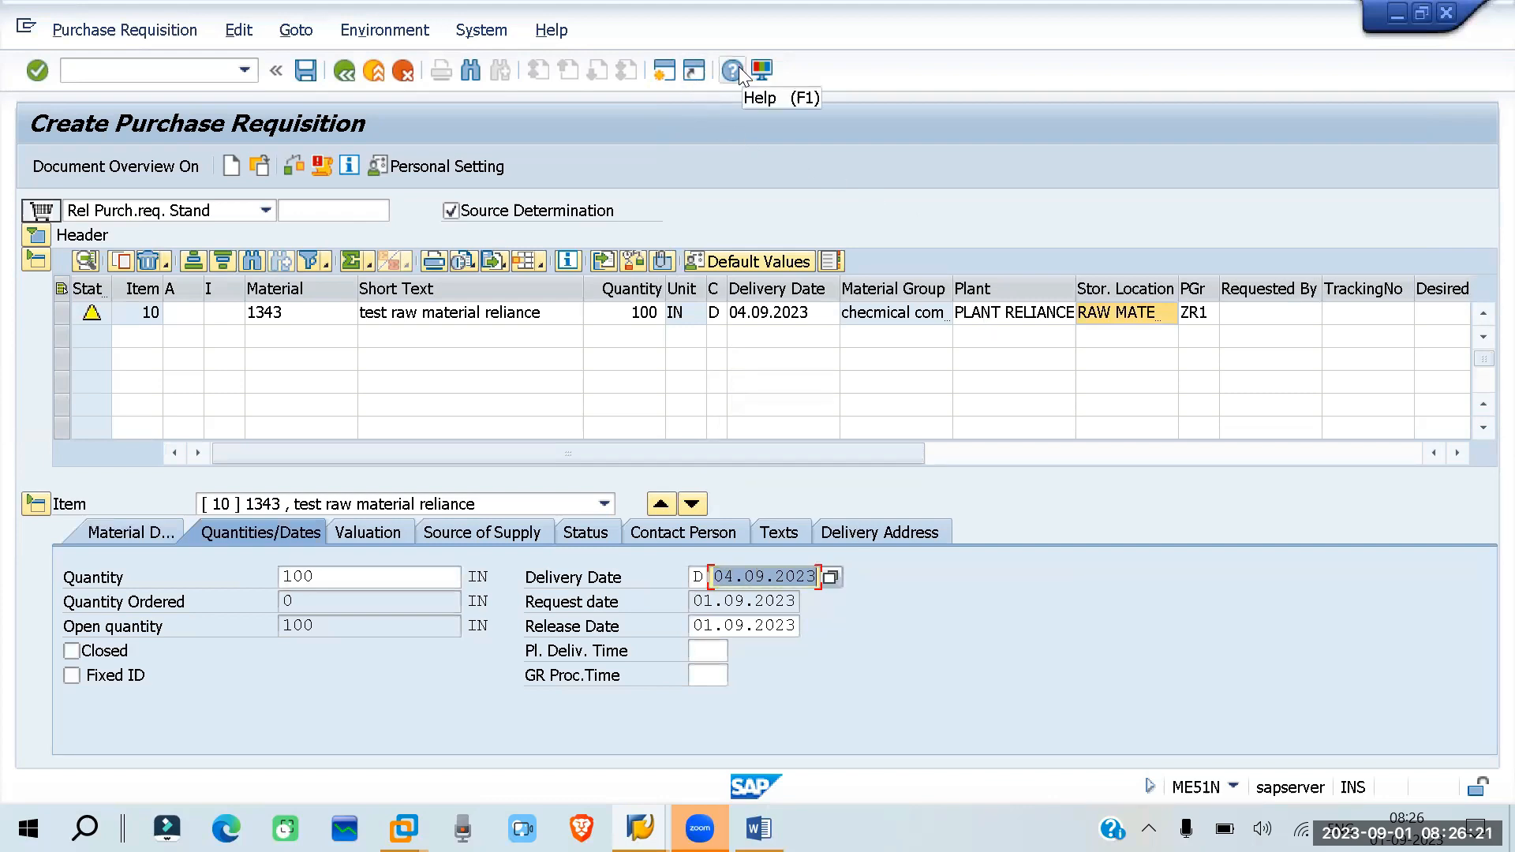
key("Return")
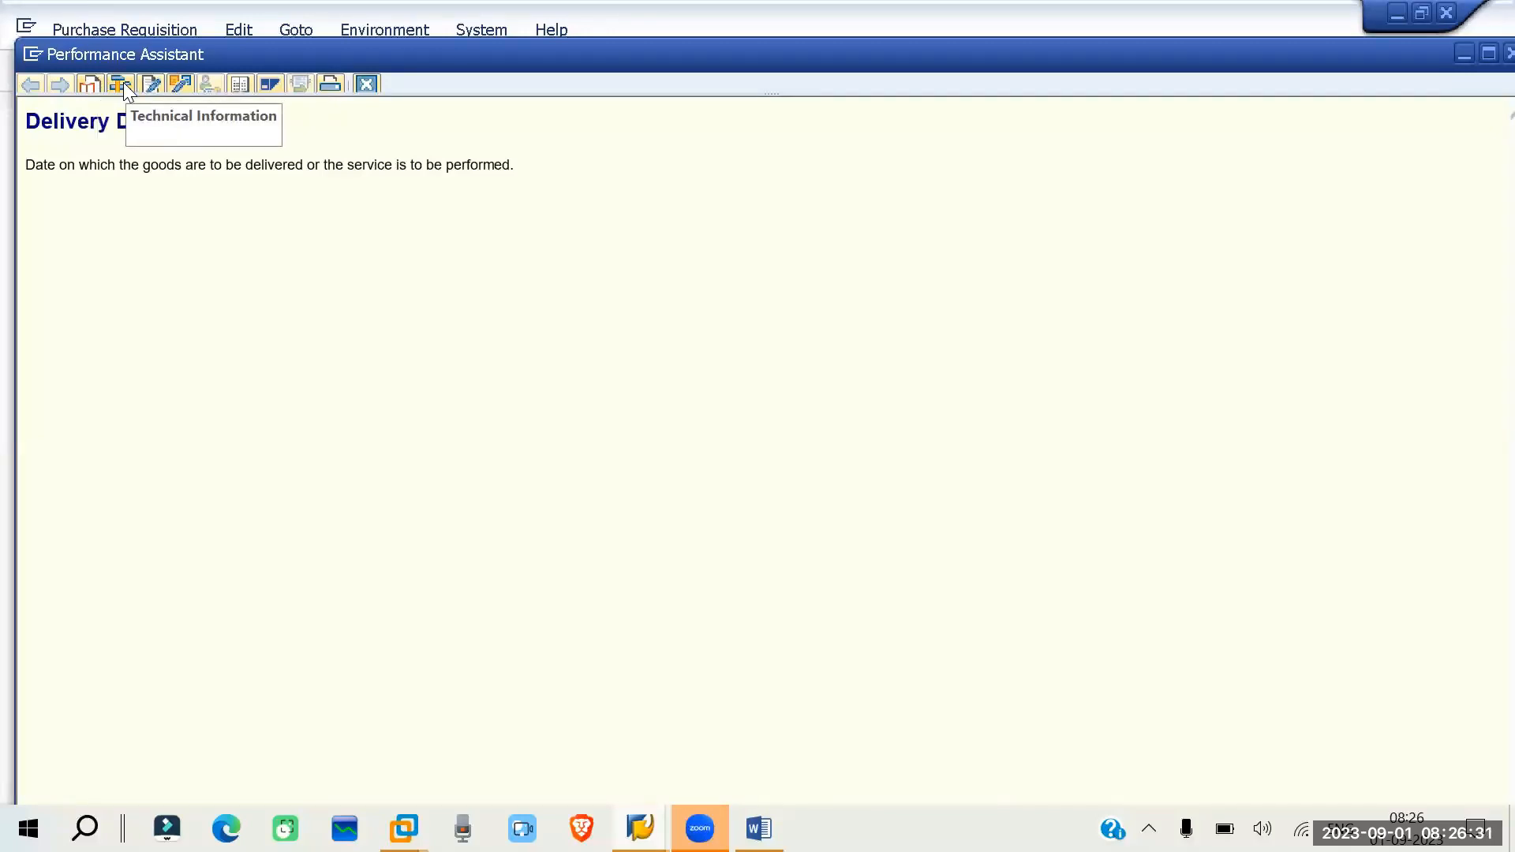
left_click(147, 82)
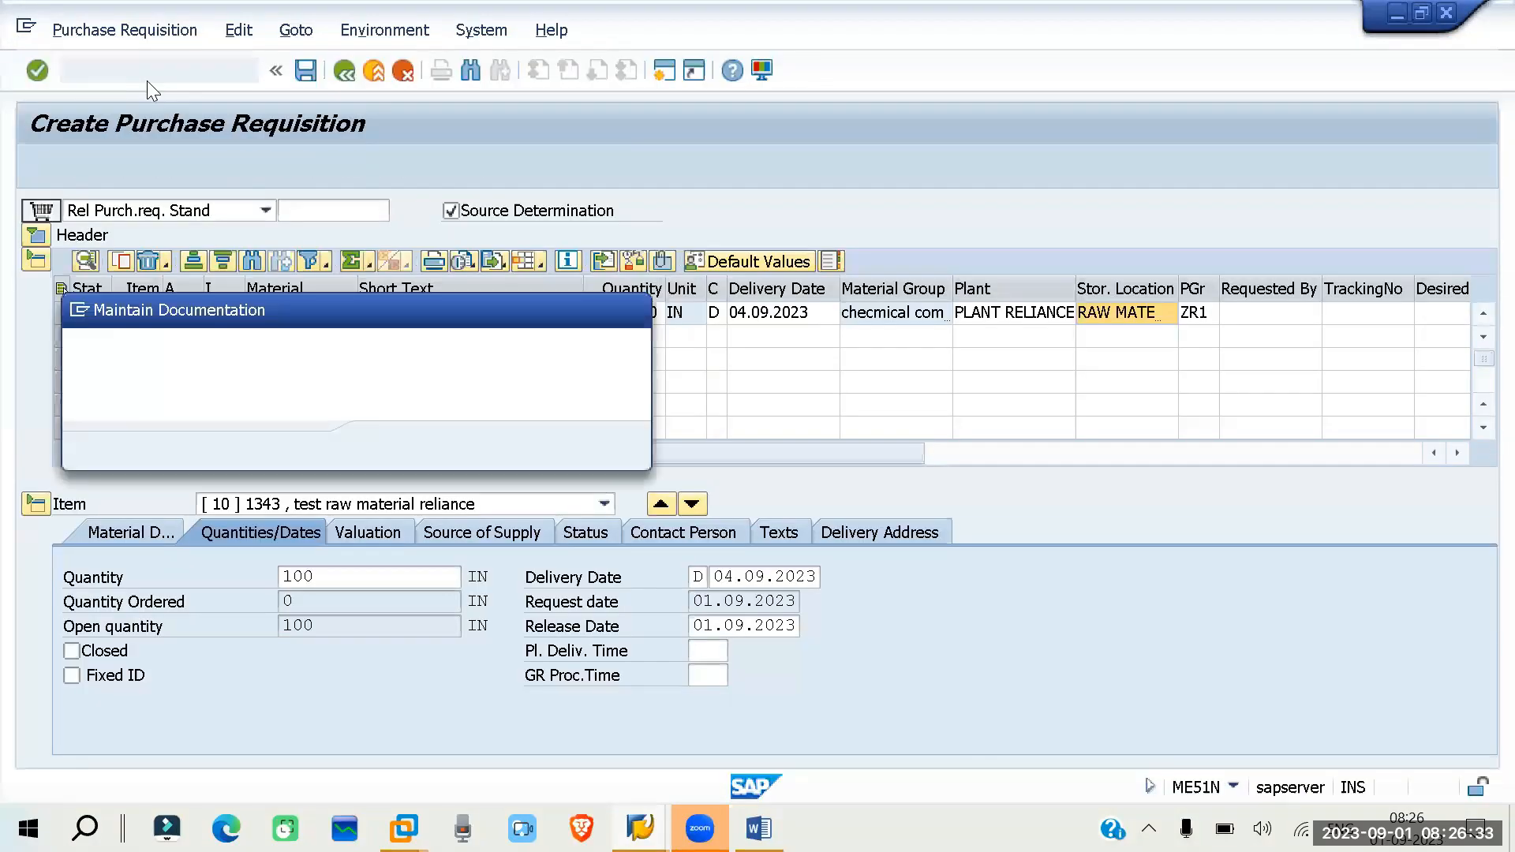
left_click(620, 306)
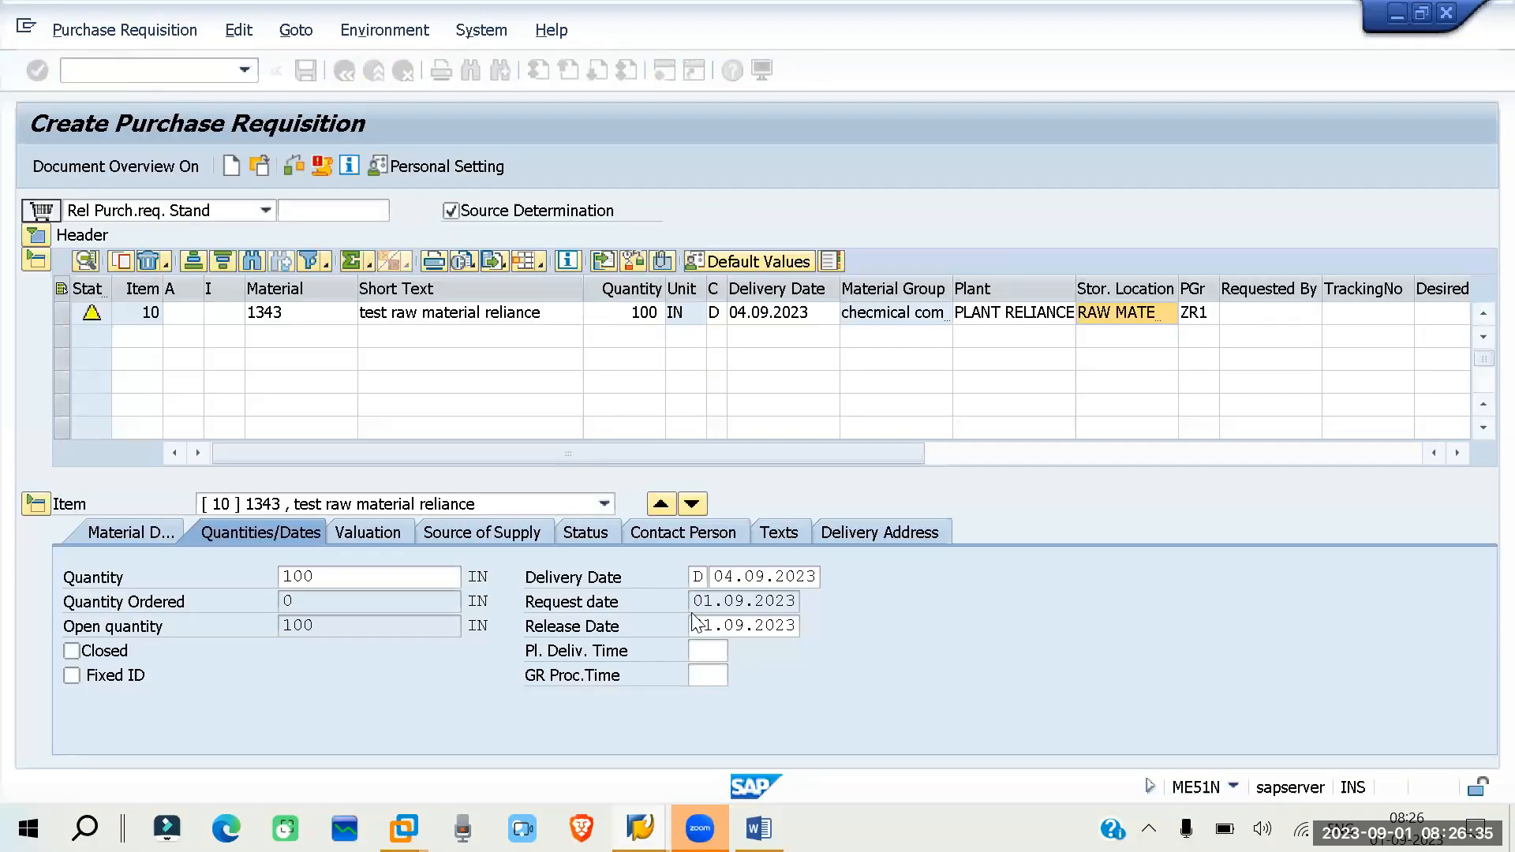
left_click(368, 82)
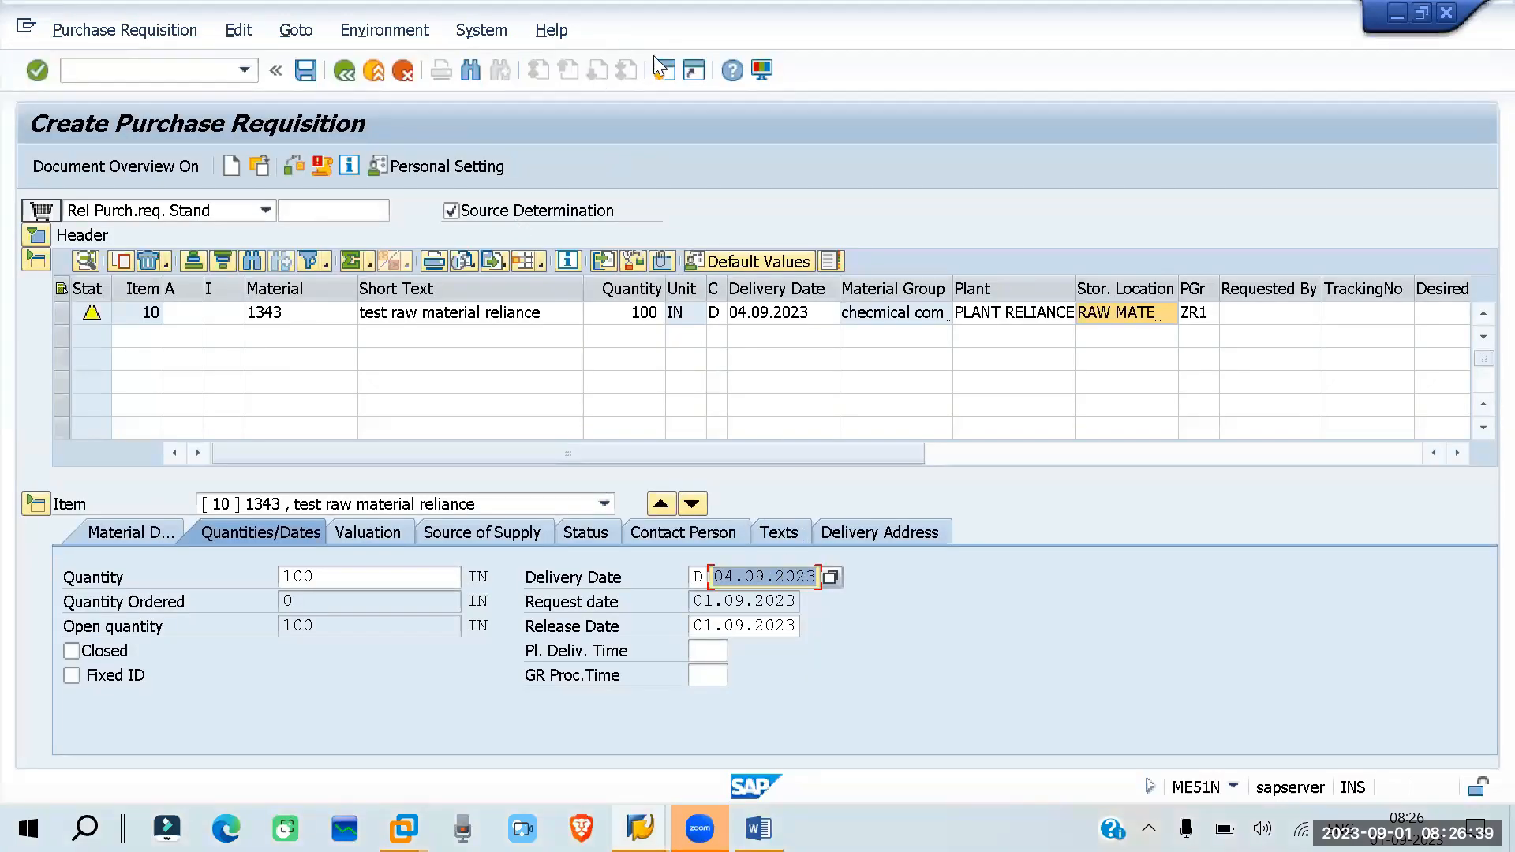
- Display the technical information of the Delivery Date field from its help, then close both
key("F1")
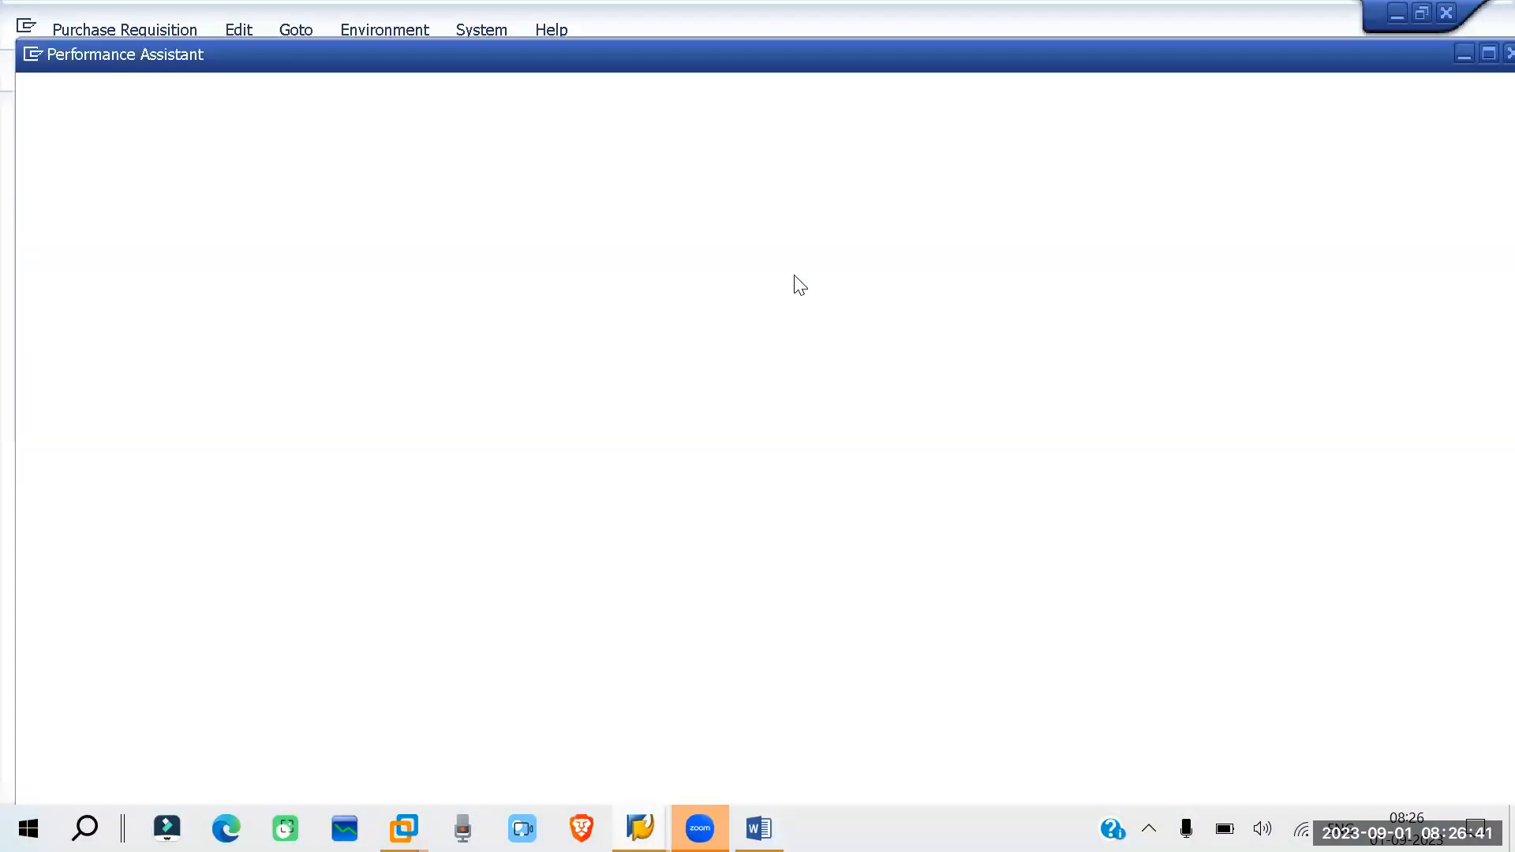
left_click(88, 86)
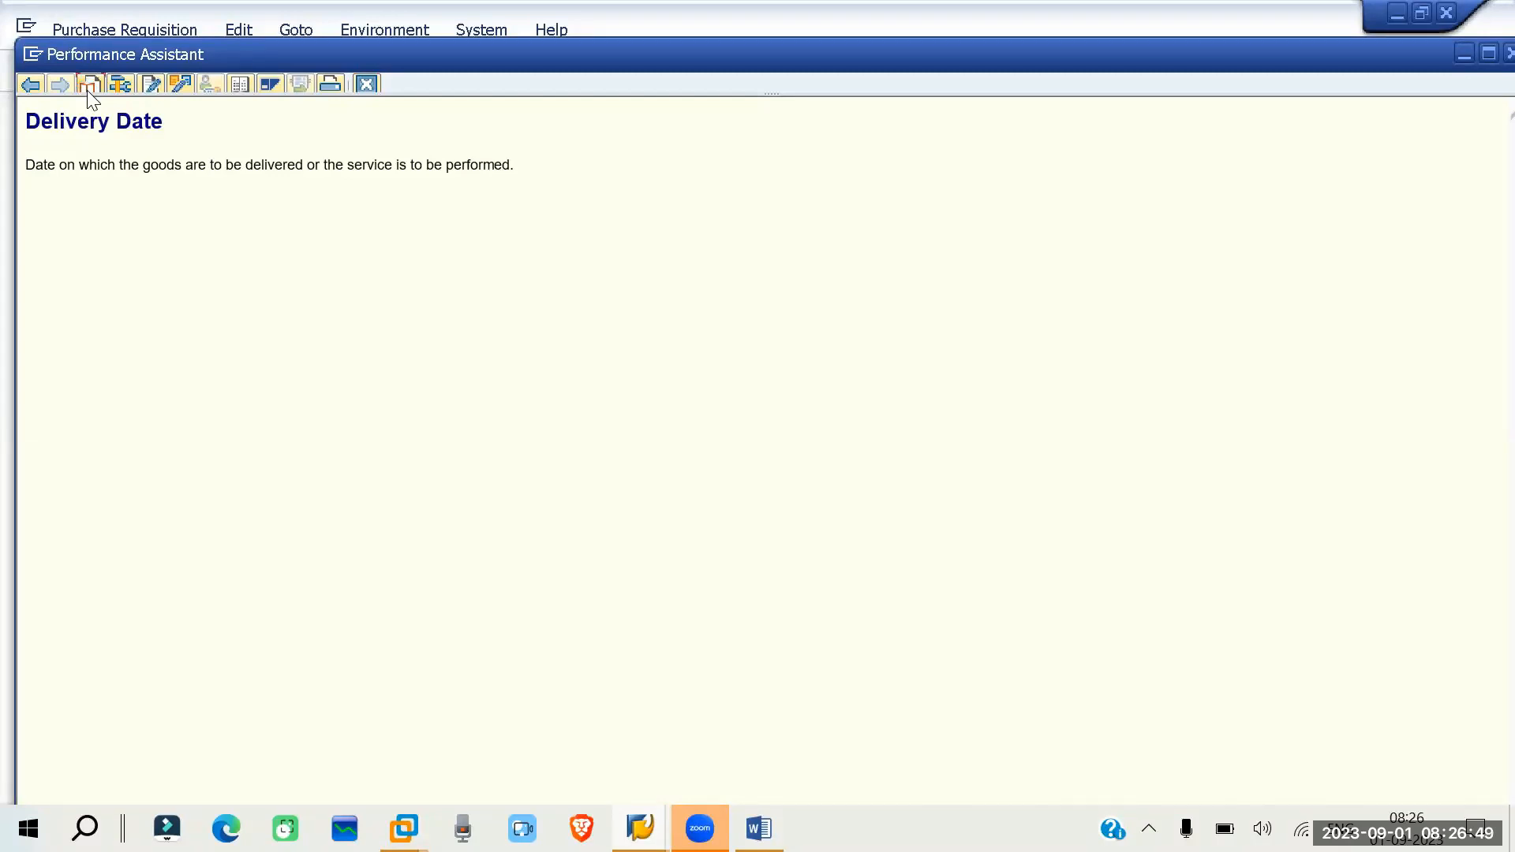
left_click(117, 84)
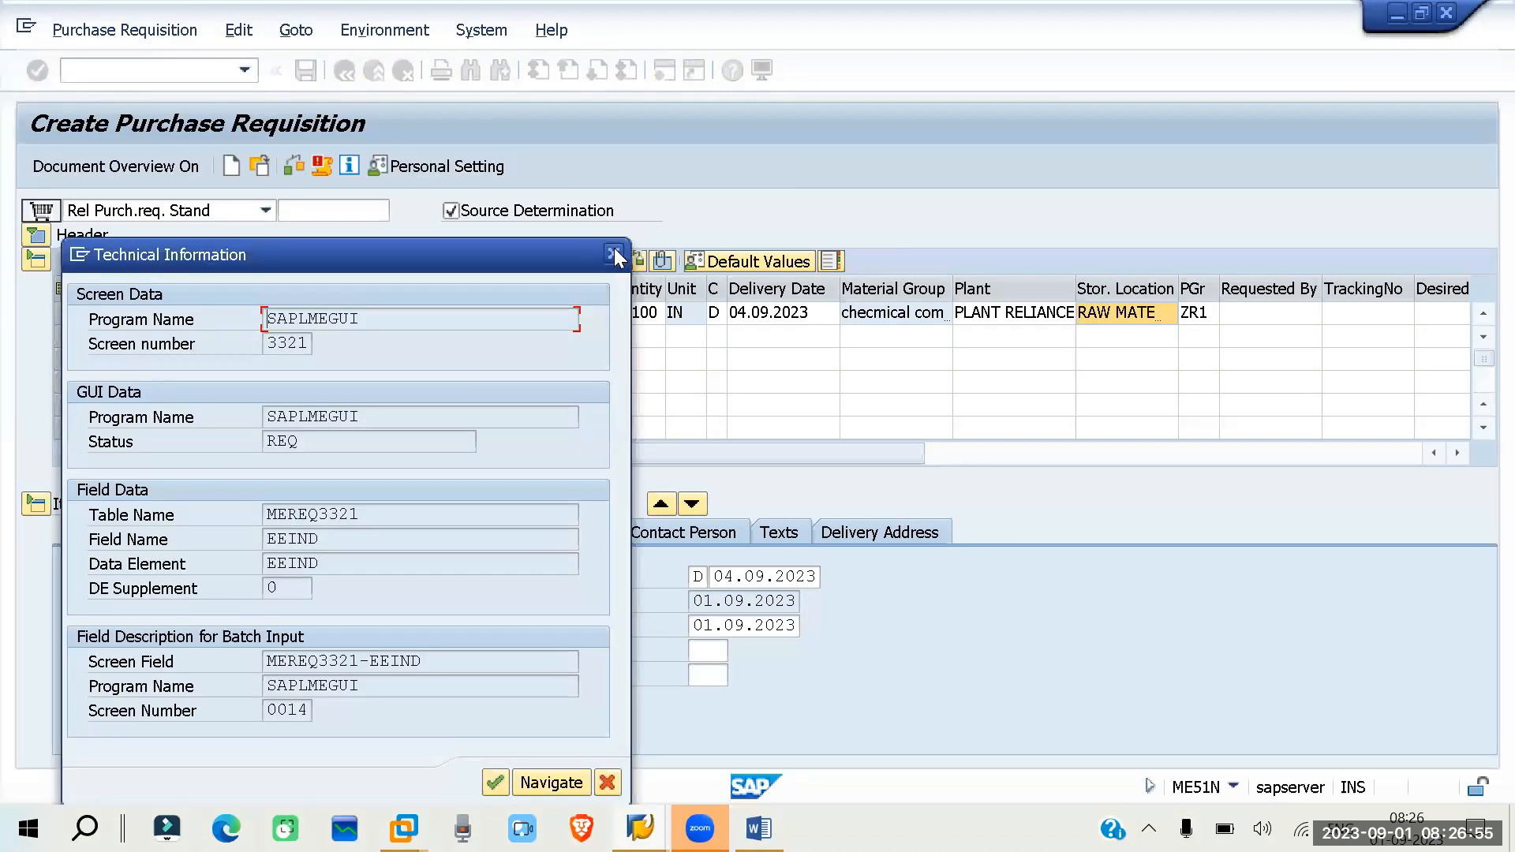
left_click(614, 251)
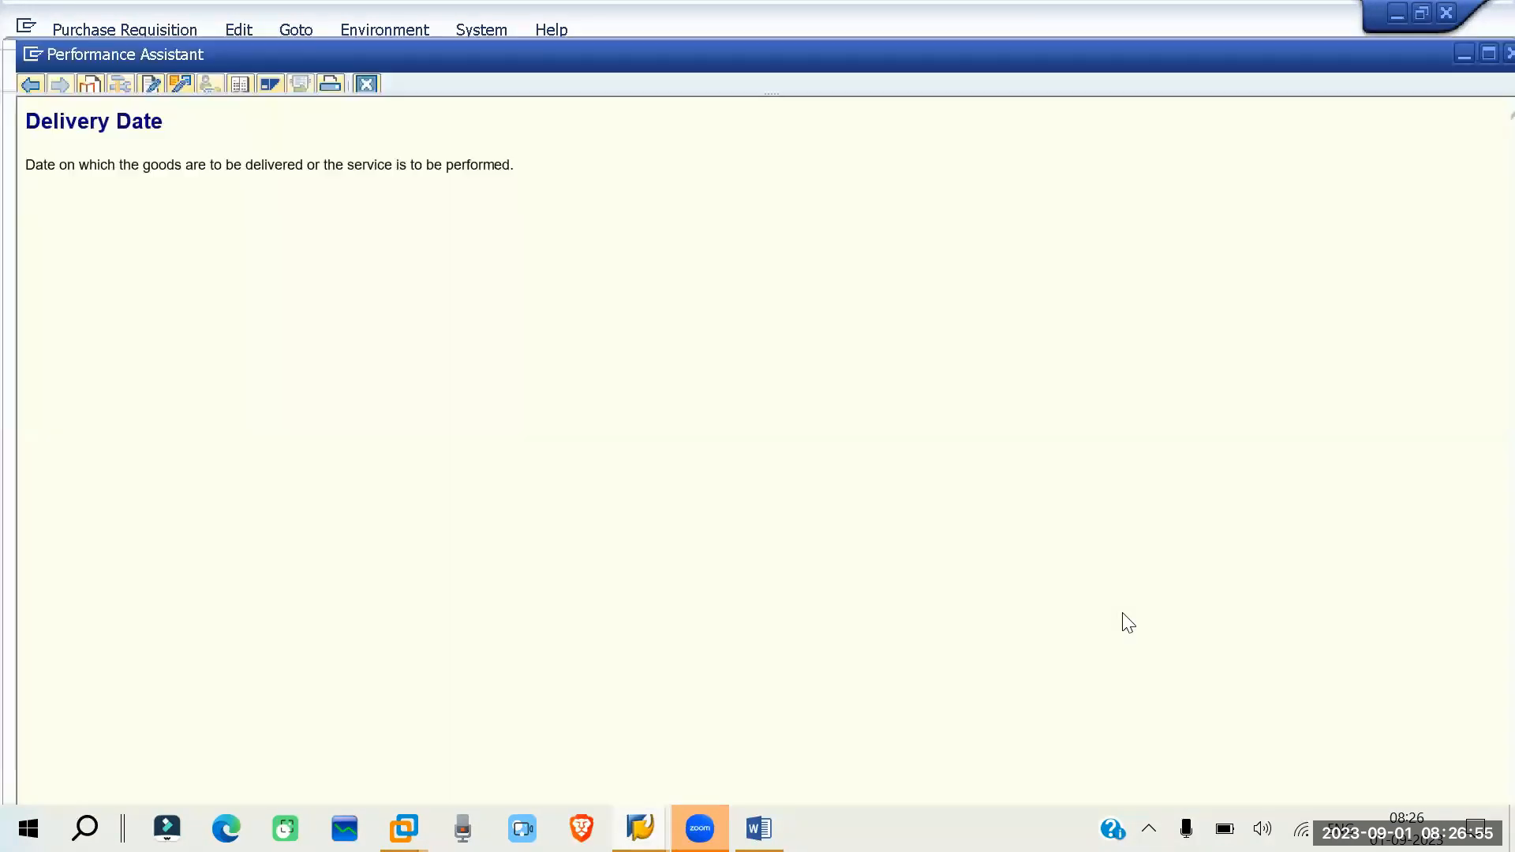
left_click(365, 84)
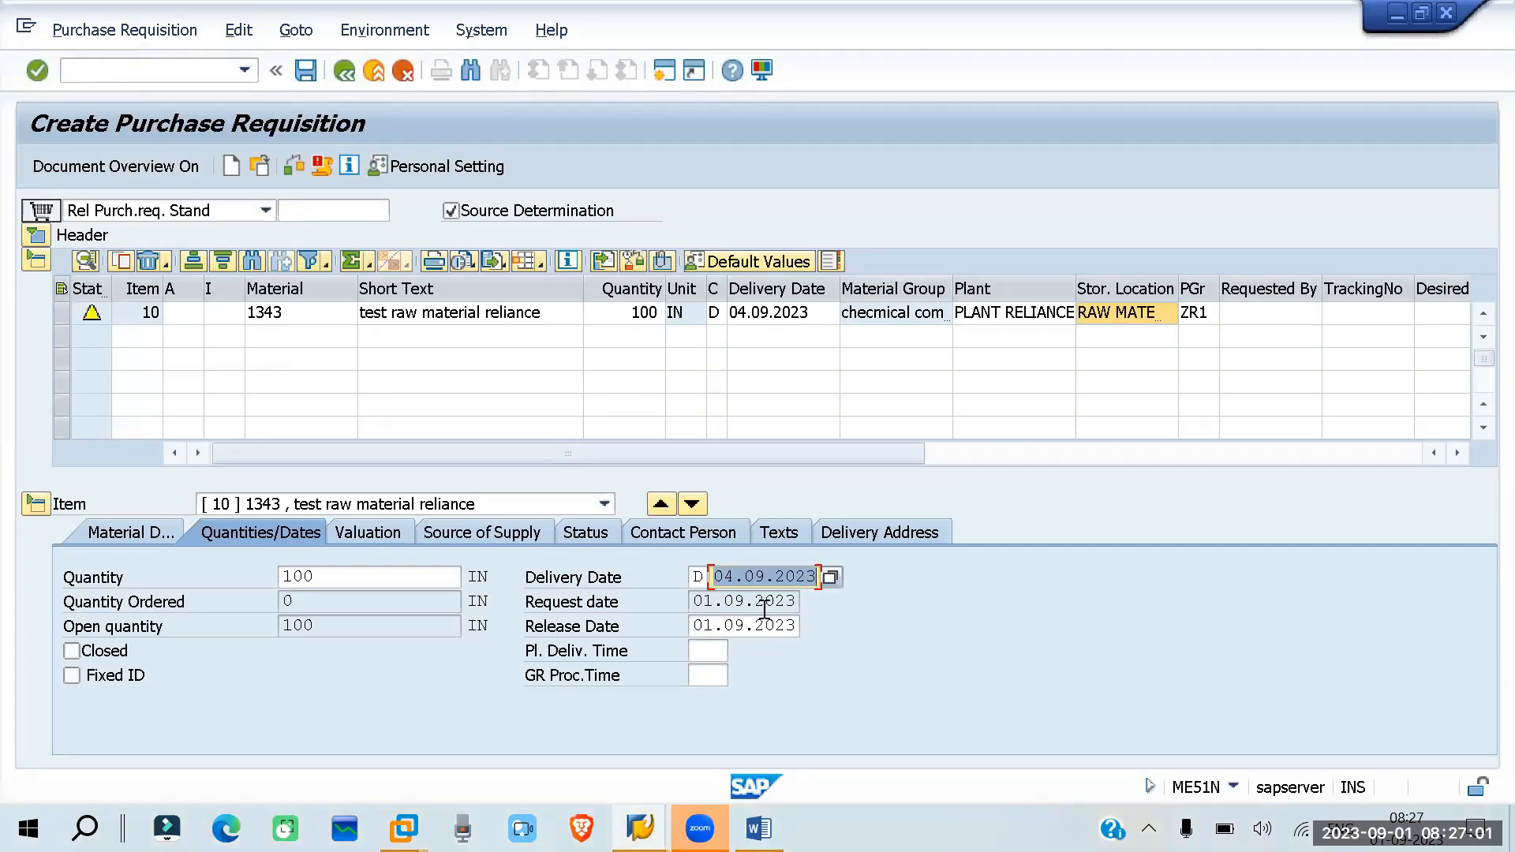
- Read the field help for the category of delivery date, then close it
left_click(623, 577)
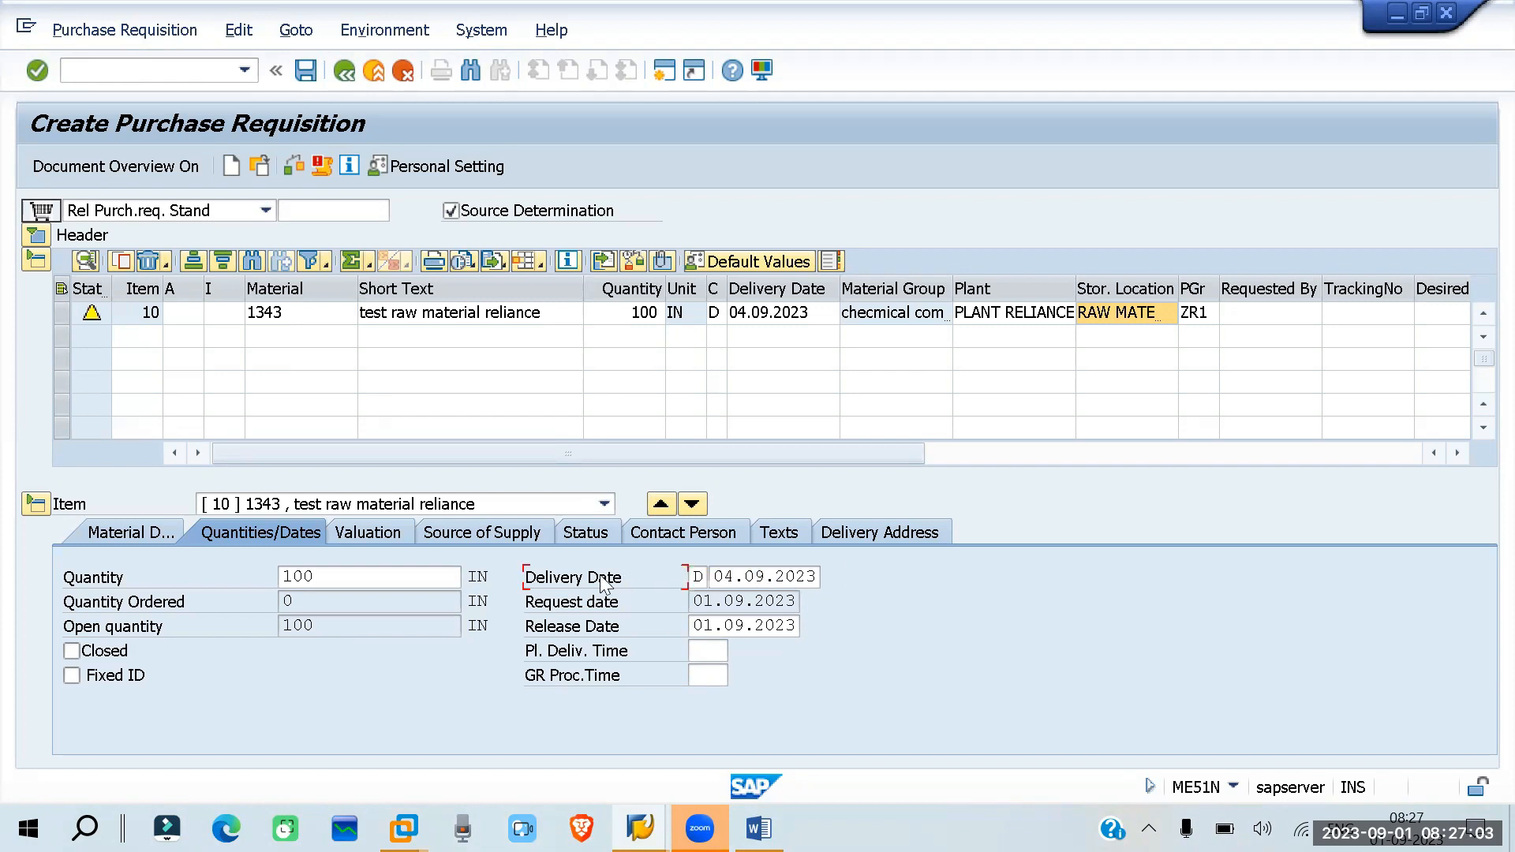
key("F1")
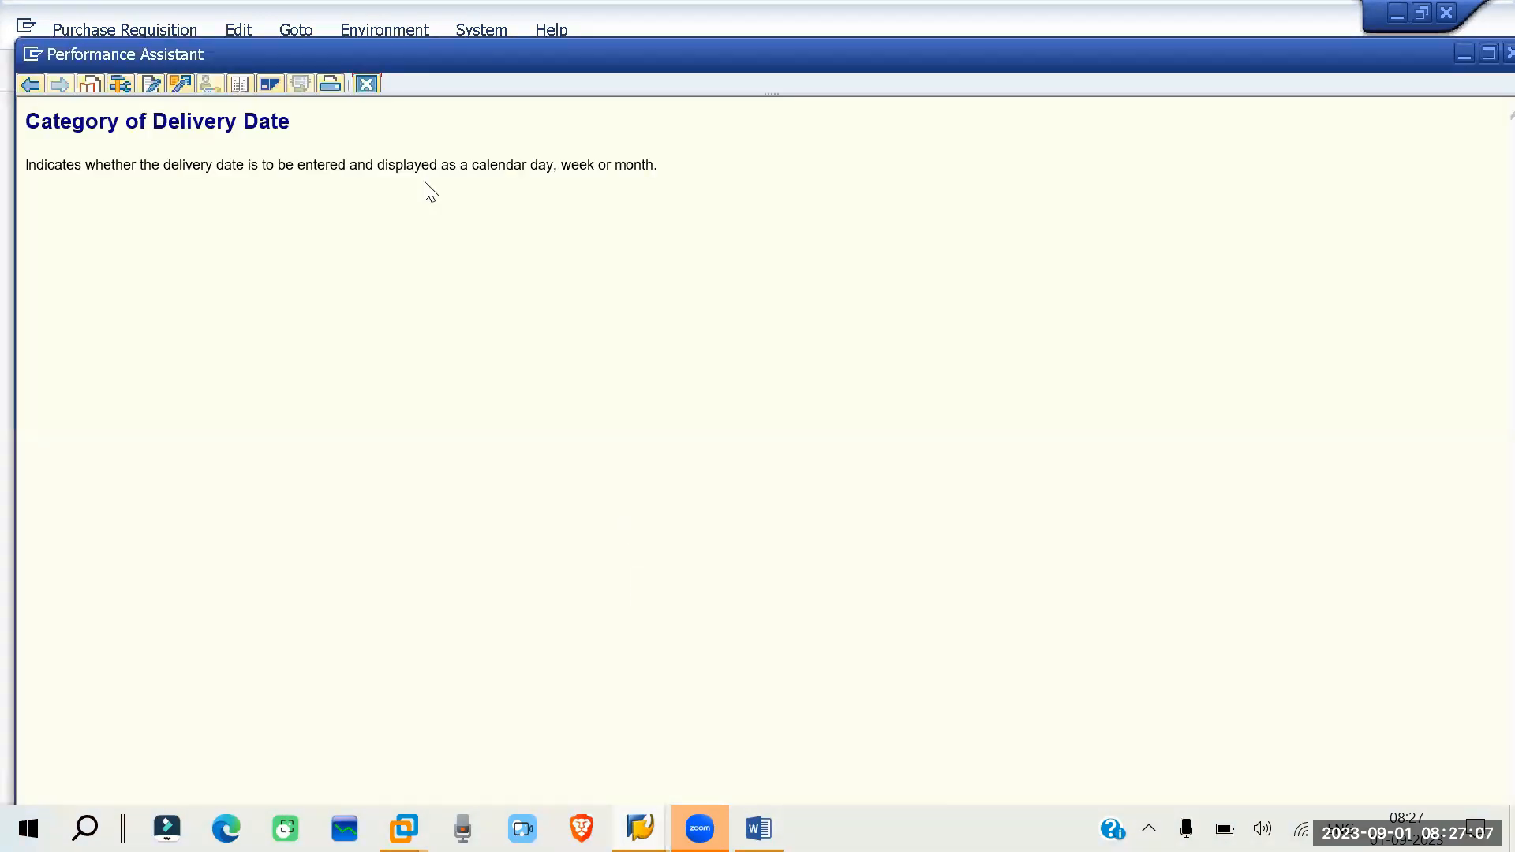
left_click(366, 84)
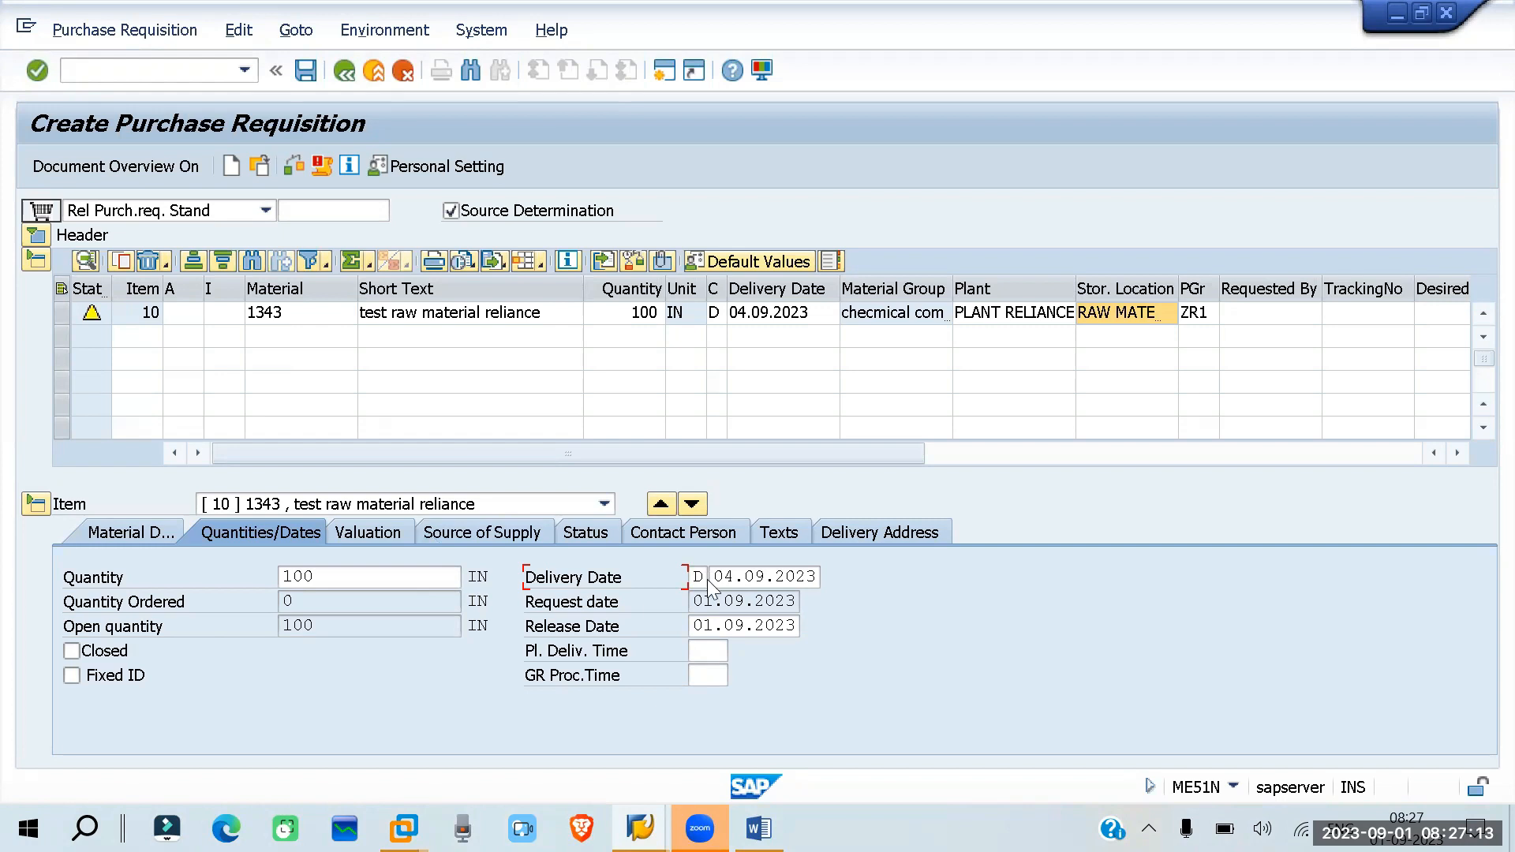
- Examine the item's delivery, request and release dates, planned delivery time and GR processing time
left_click_drag(713, 577, 855, 565)
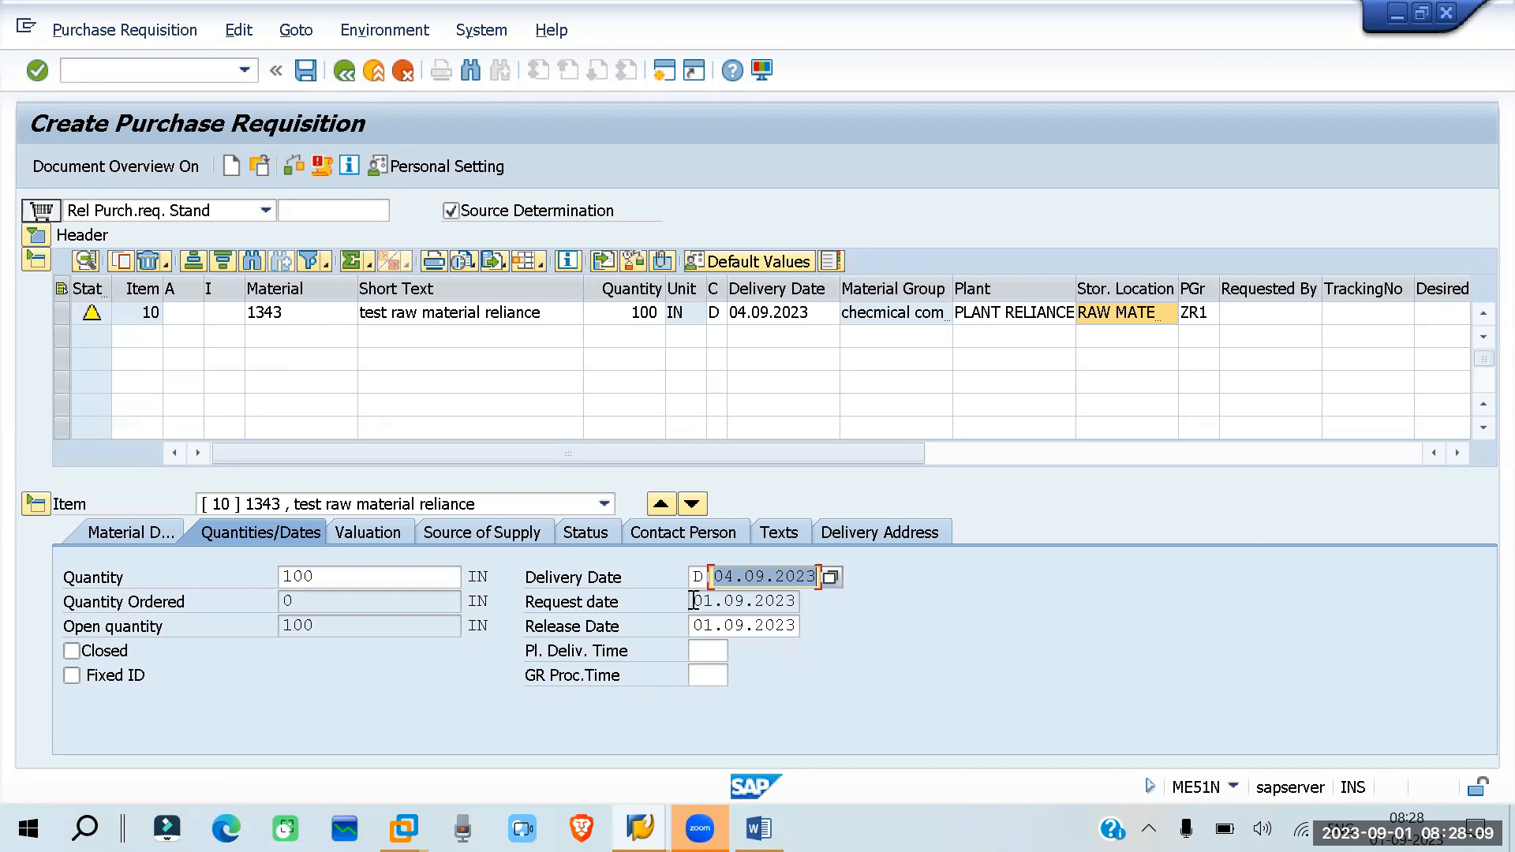
left_click_drag(692, 602, 811, 601)
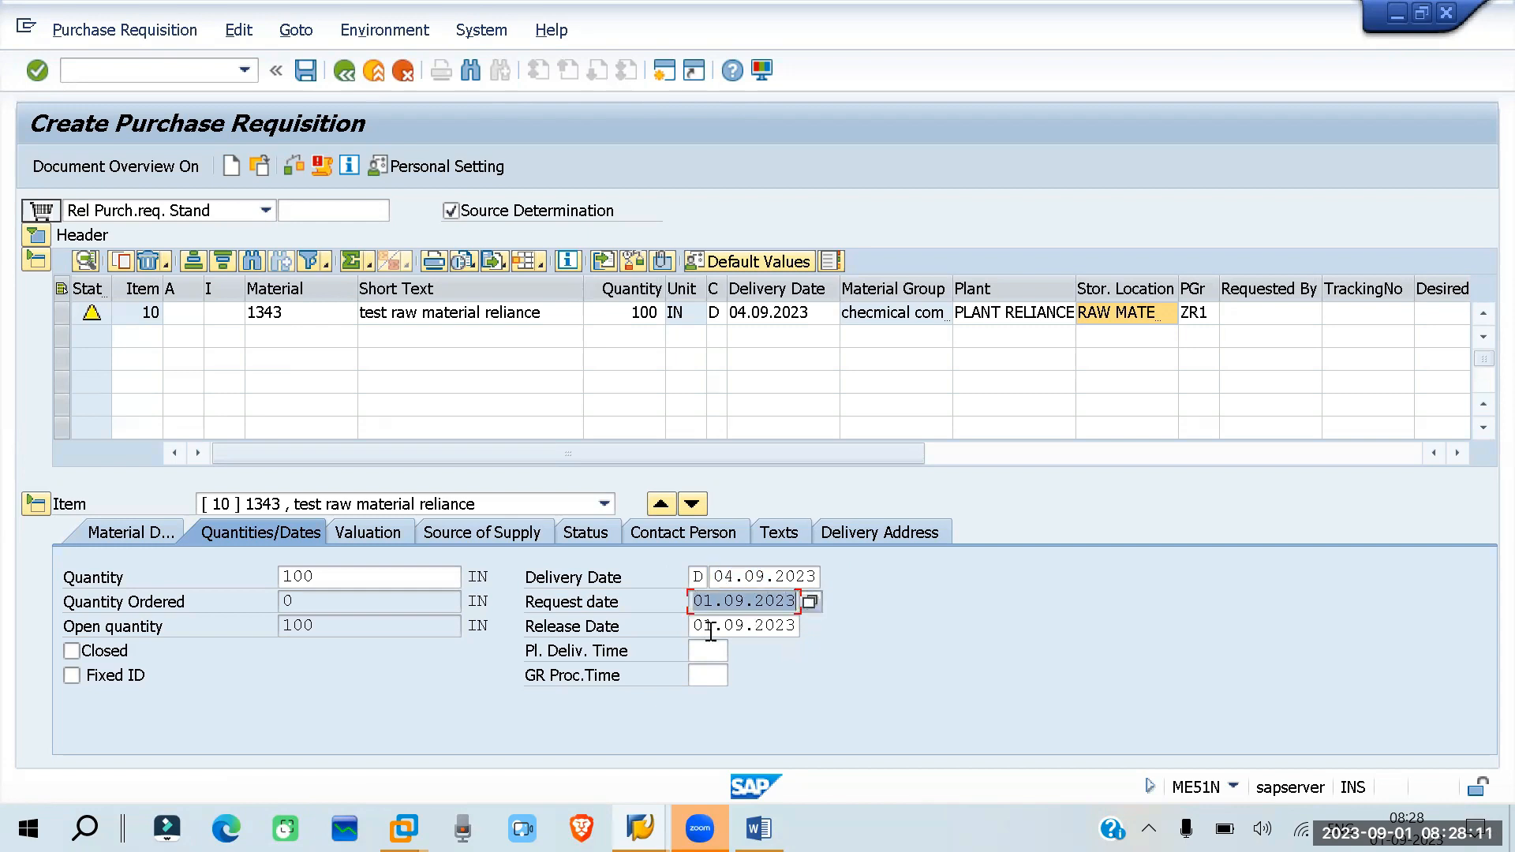
left_click_drag(688, 625, 818, 622)
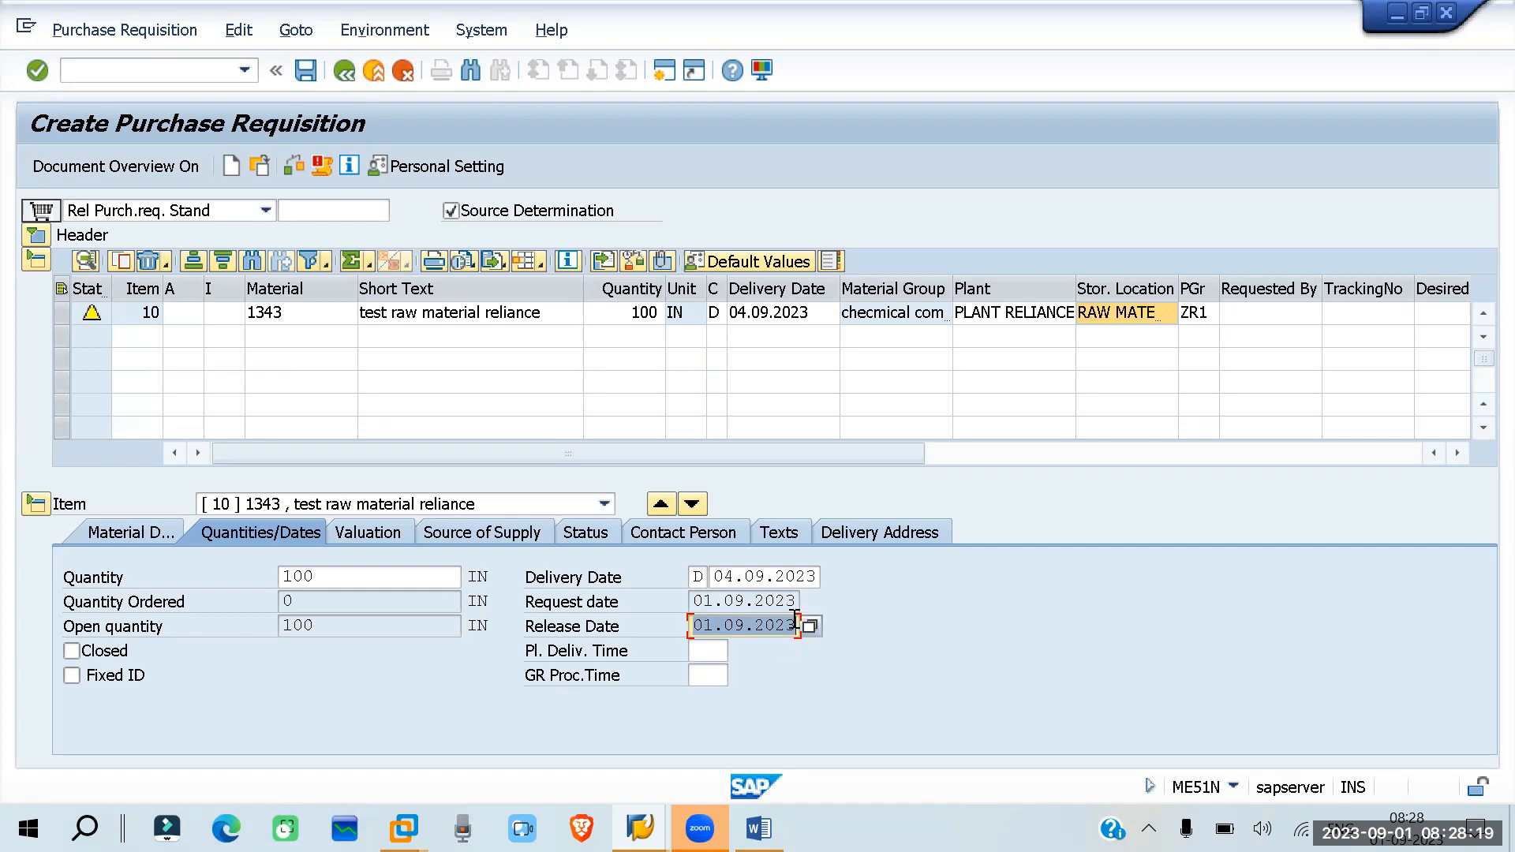
left_click(693, 650)
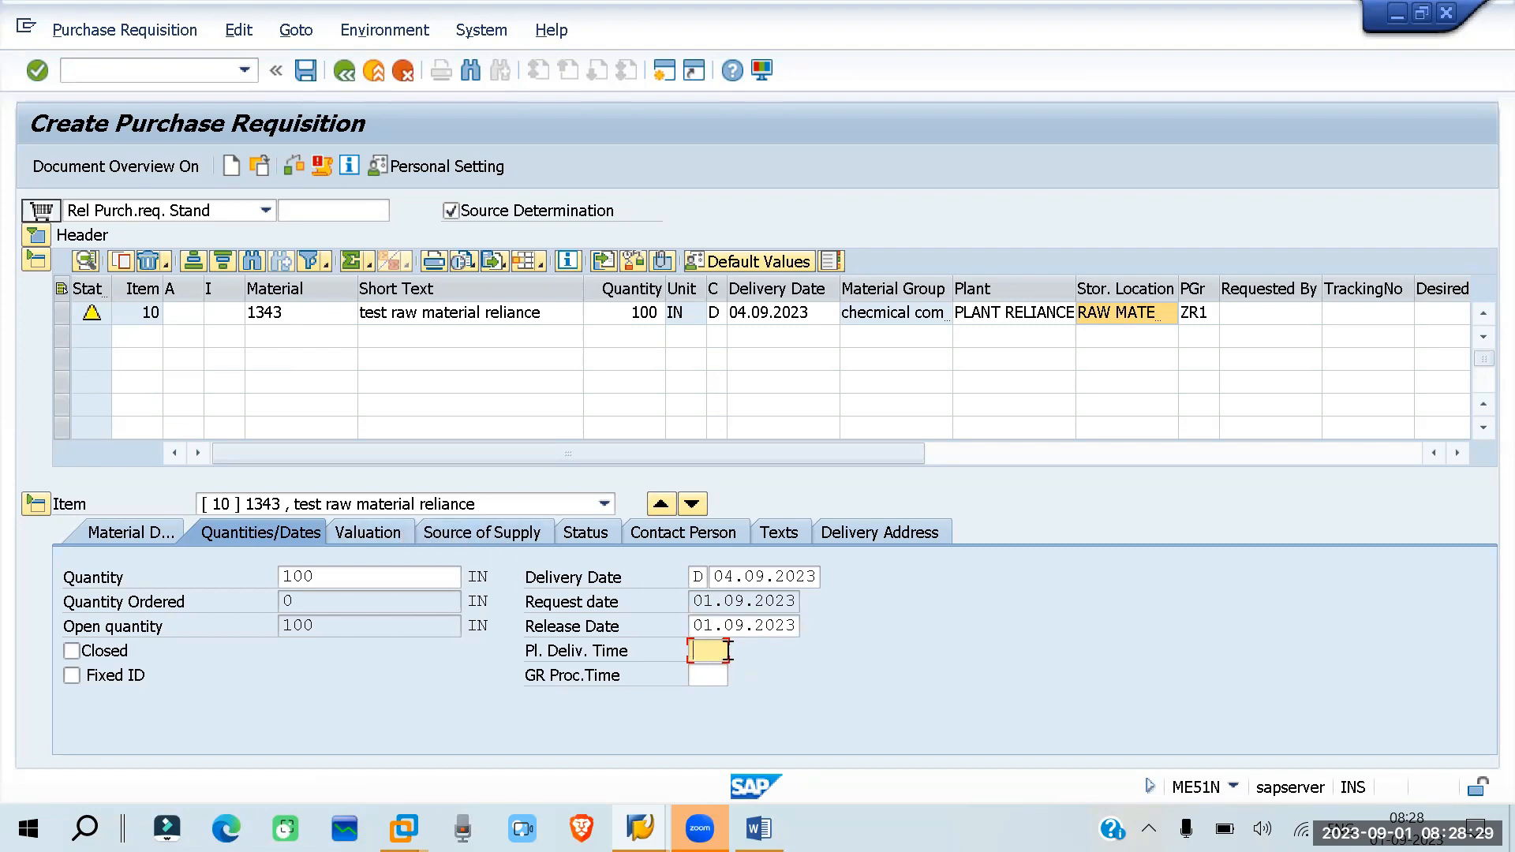
left_click(699, 677)
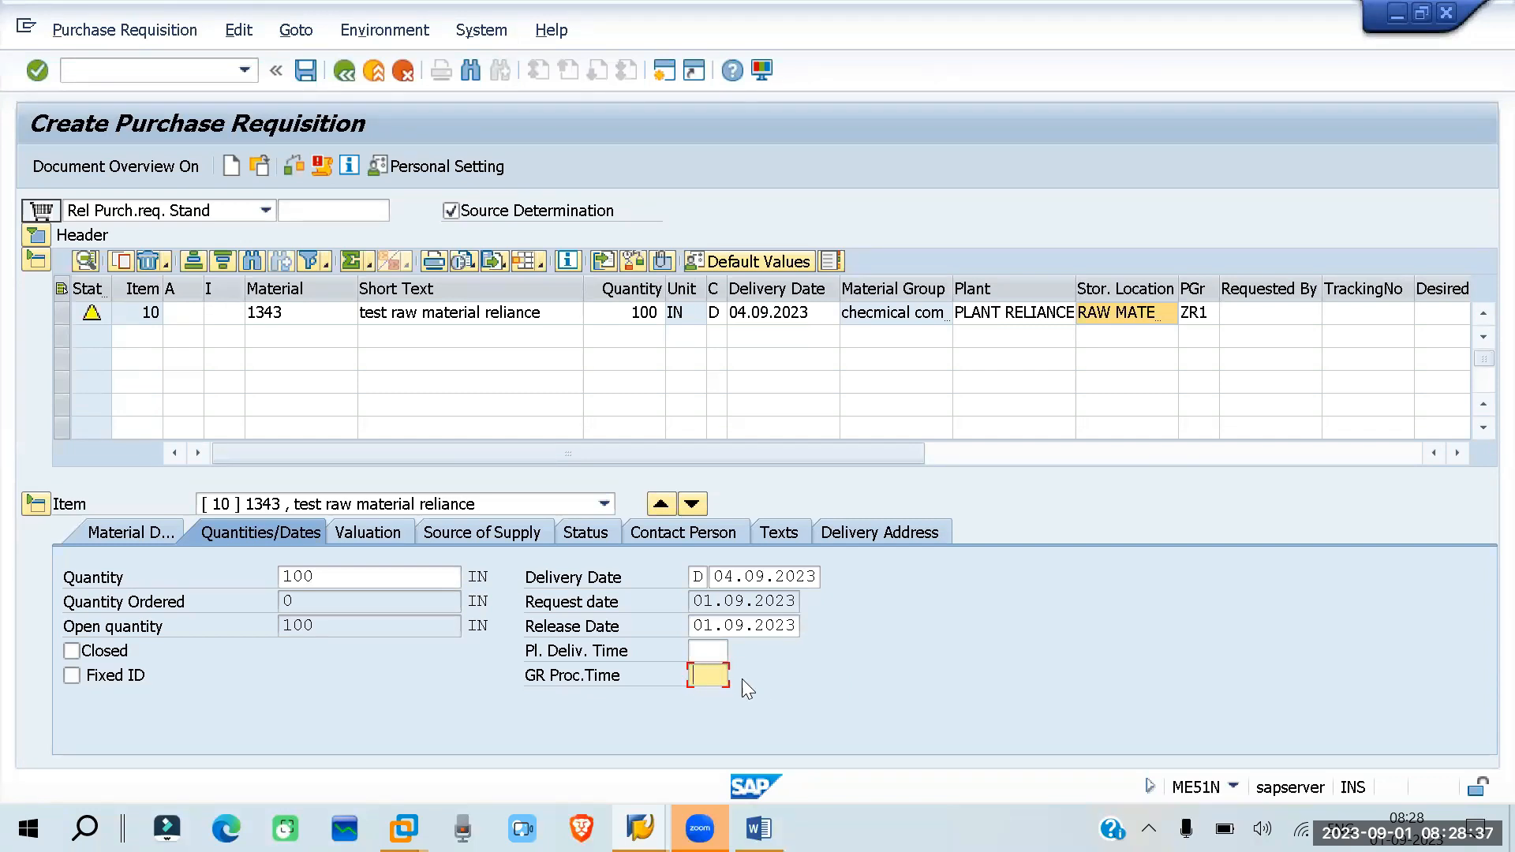
- Display the item's valuation data and examine its valuation price
left_click(361, 533)
left_click(283, 531)
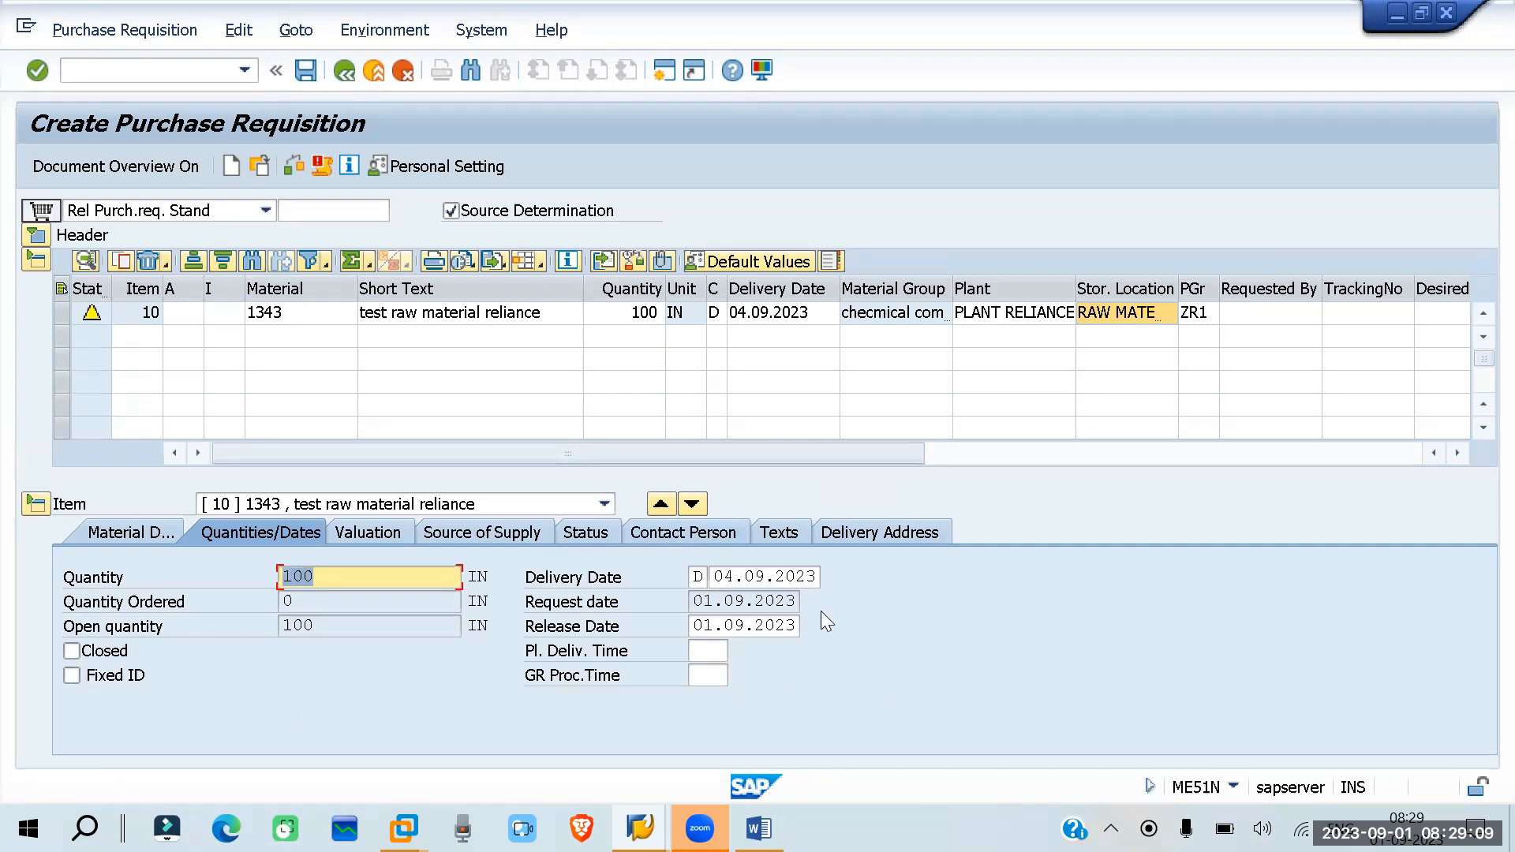
left_click(390, 528)
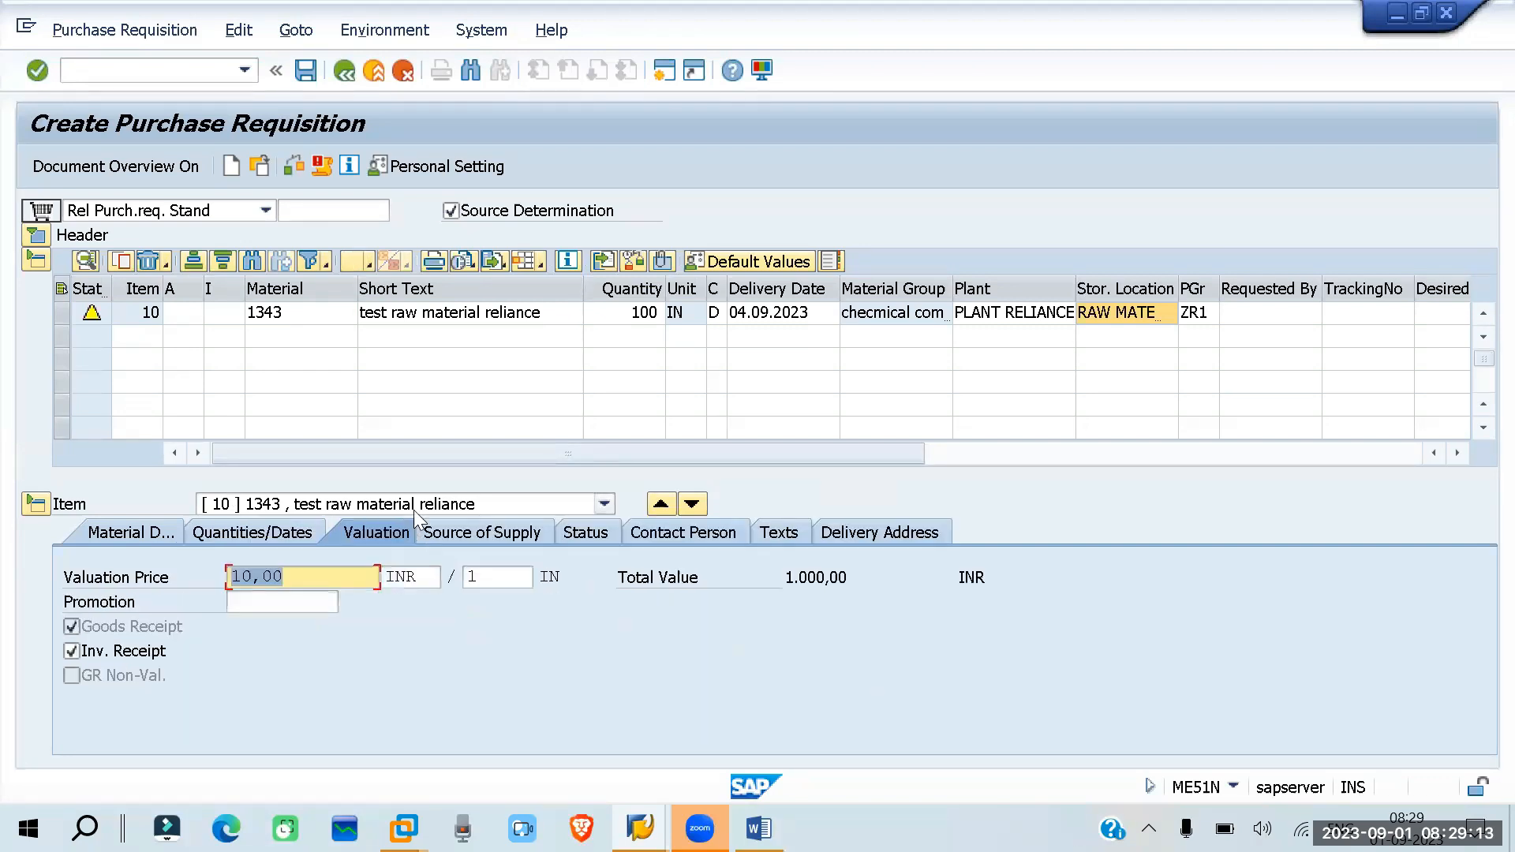
left_click(297, 575)
left_click_drag(298, 575, 196, 584)
- Examine the item's source of supply, switching to the assigned source fields and back to the list of possible vendors
left_click(489, 530)
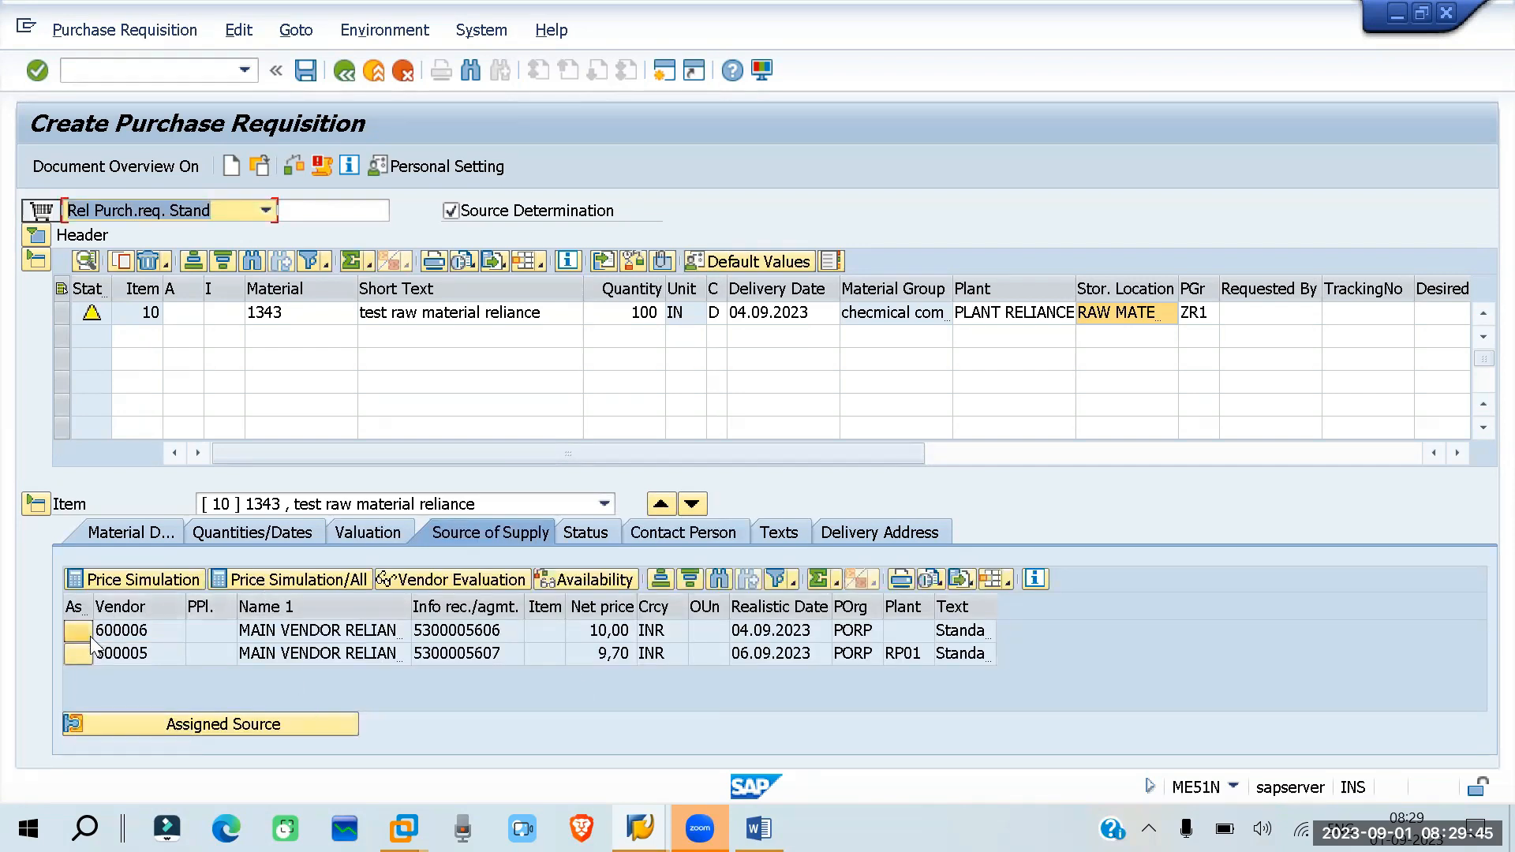
left_click(169, 728)
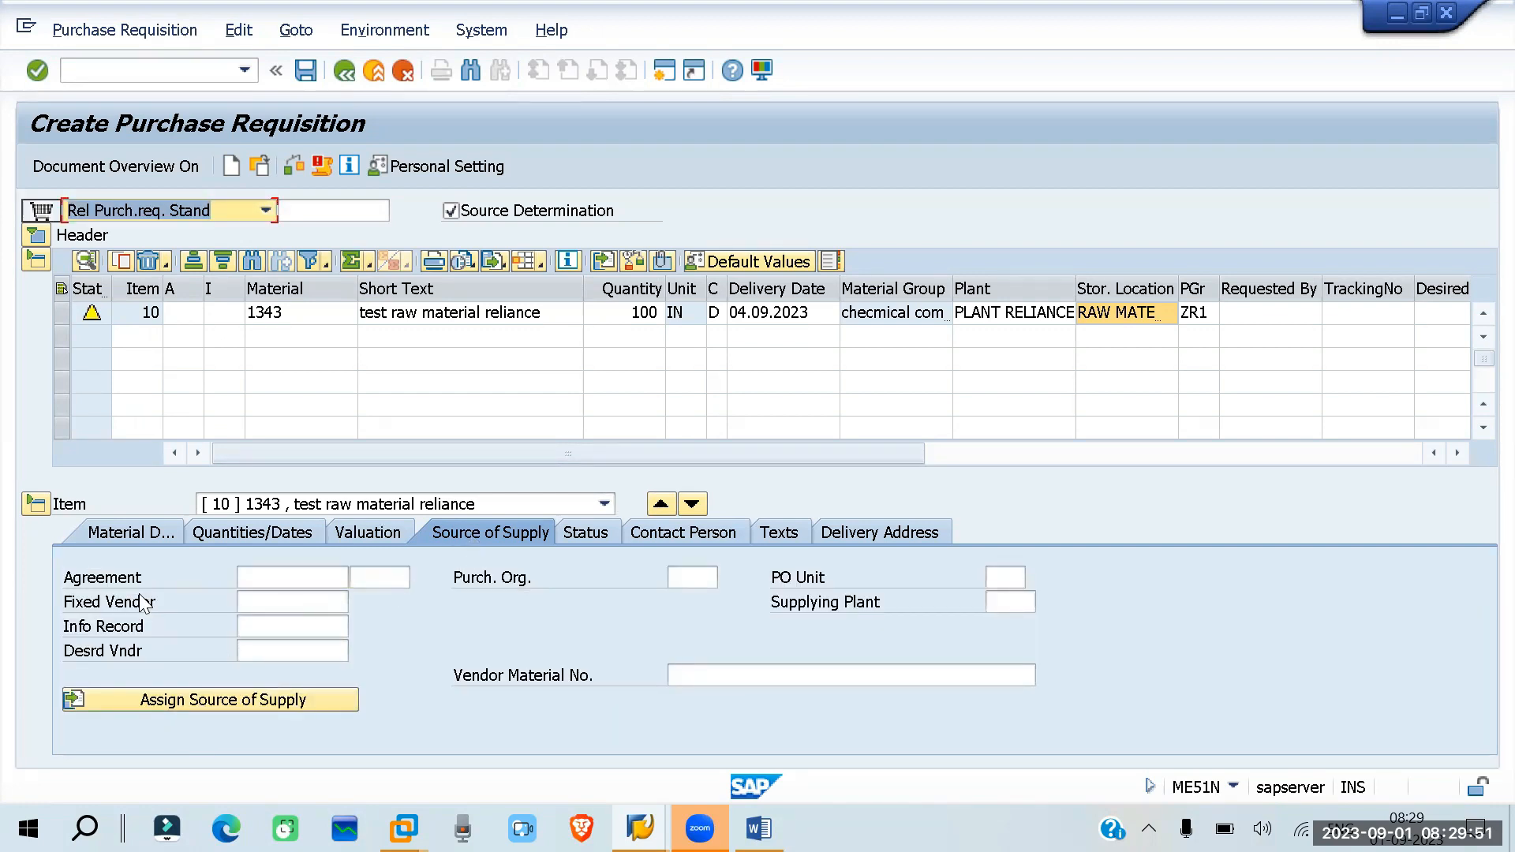
left_click(187, 699)
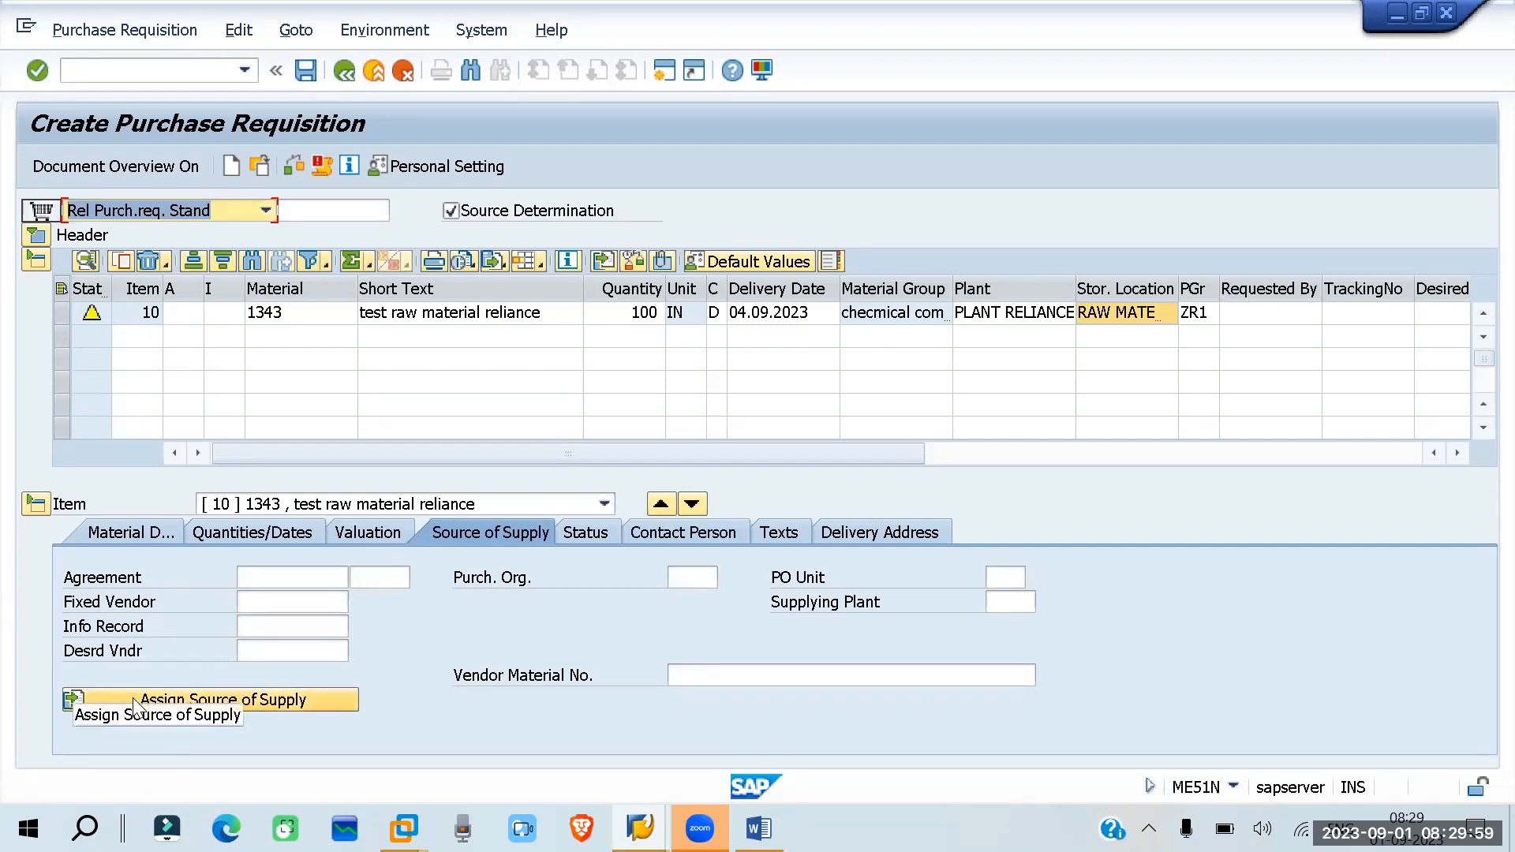
left_click(256, 697)
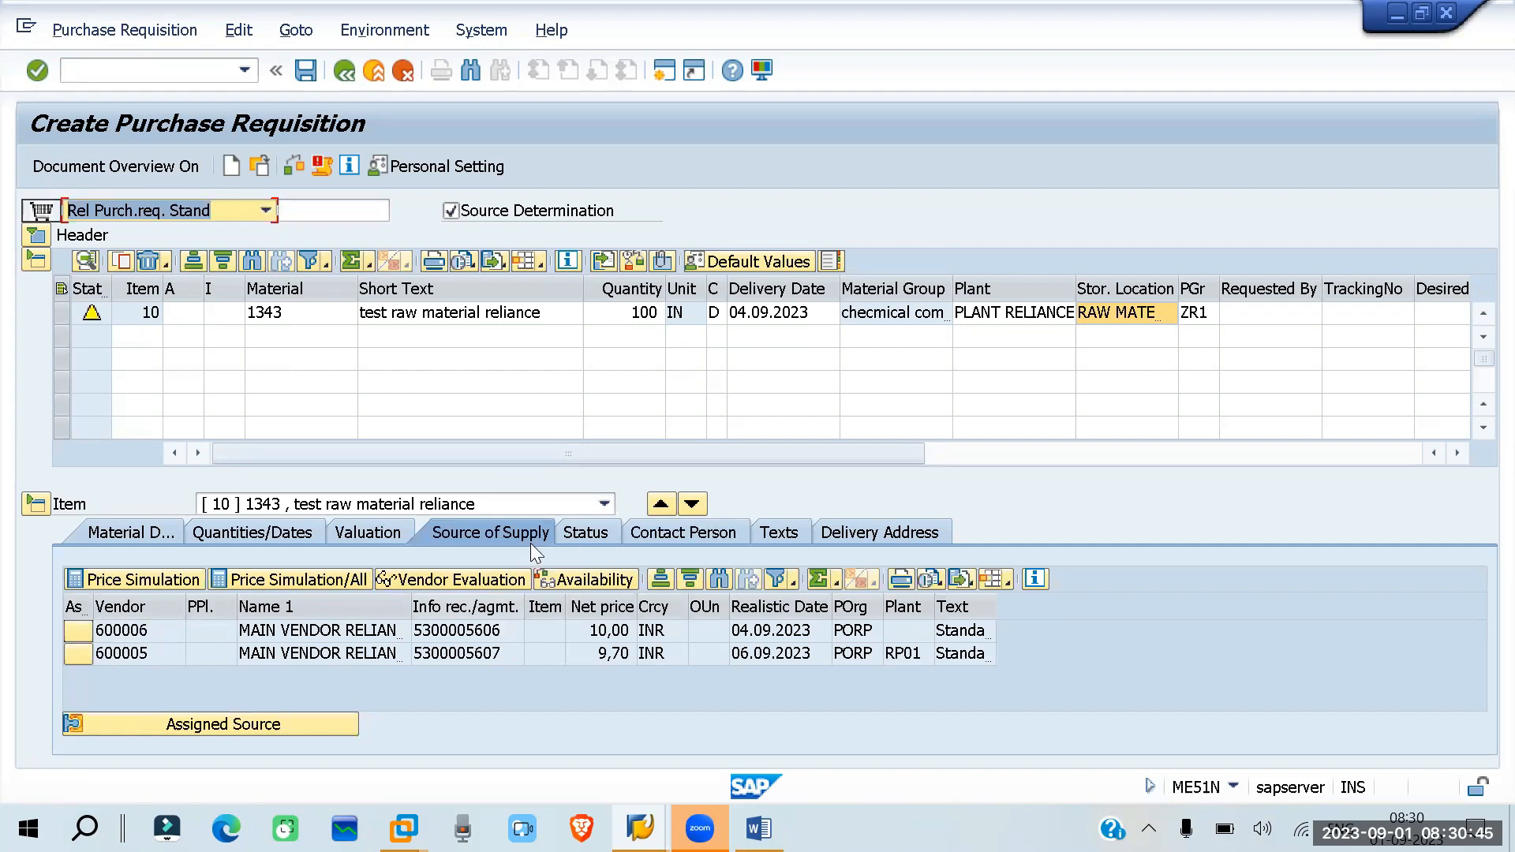
- Examine the item's status and ordered quantity, then its contact person data, including creator, requisitioner and tracking number
left_click(587, 533)
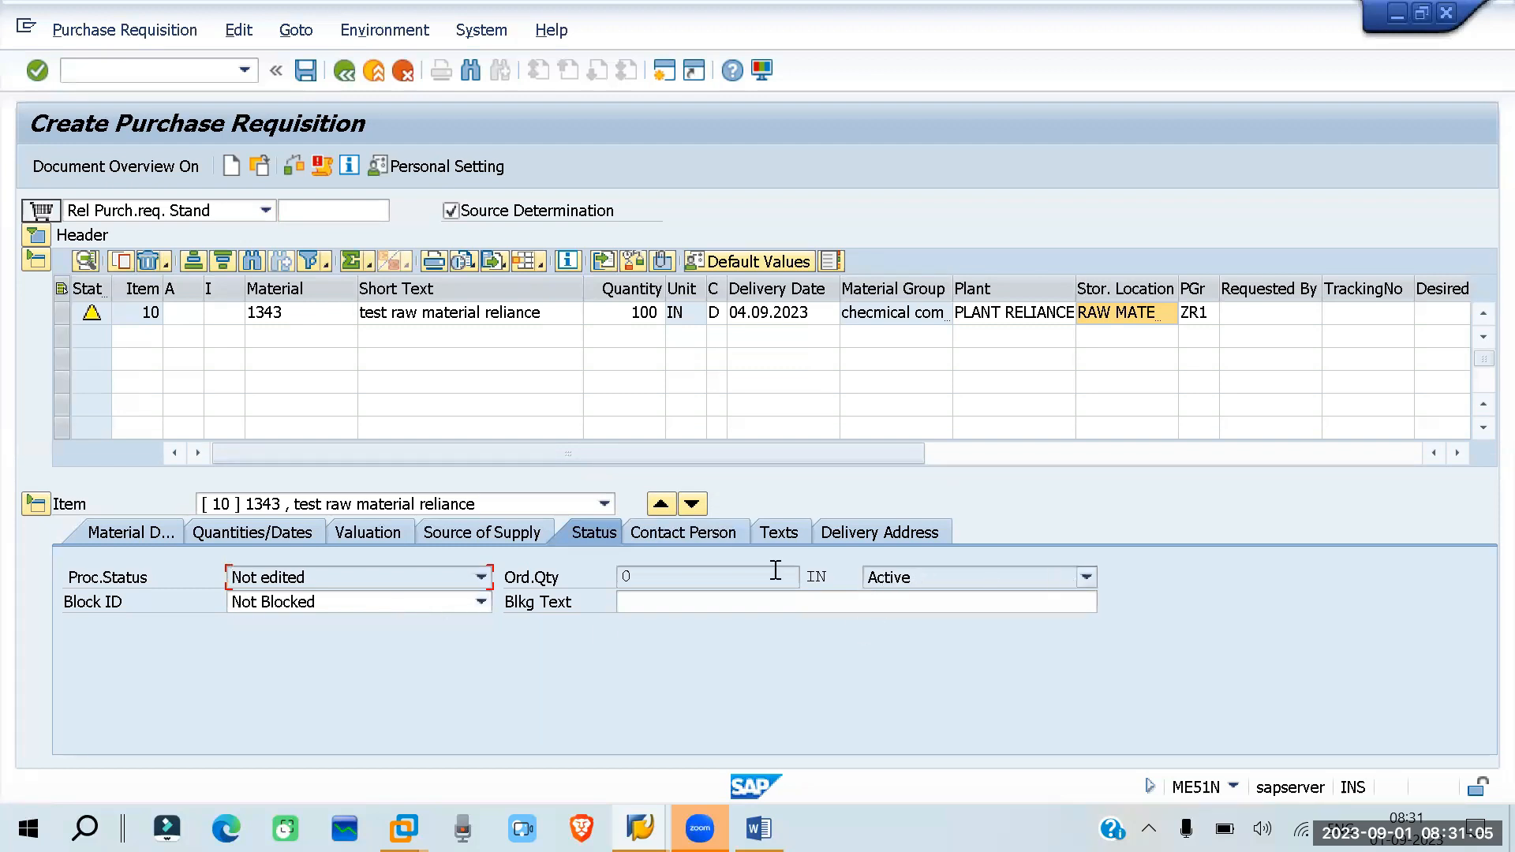
double_click(622, 576)
left_click(720, 531)
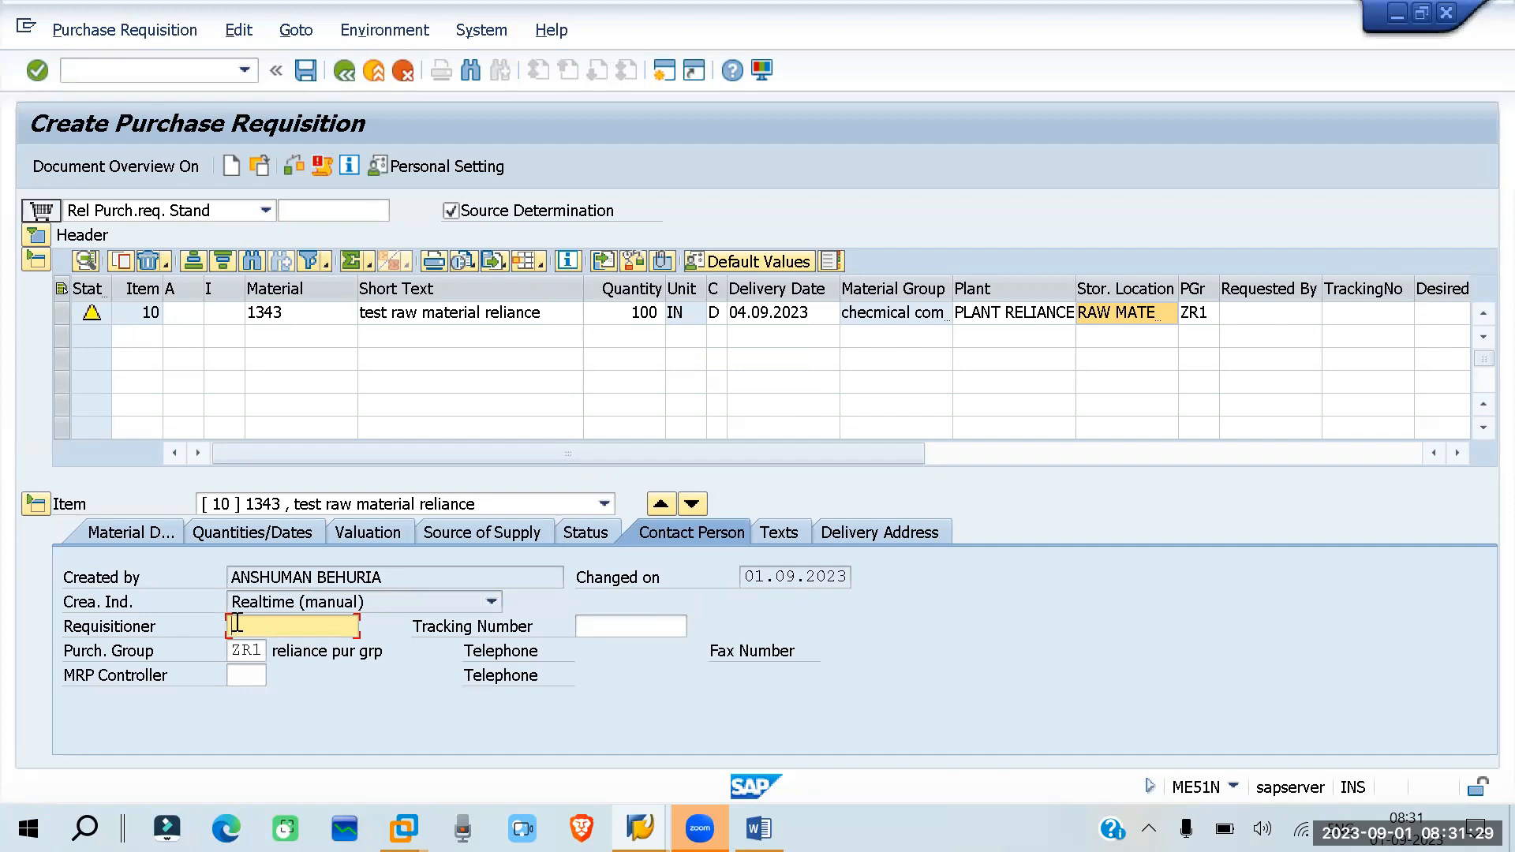
left_click_drag(390, 576, 200, 582)
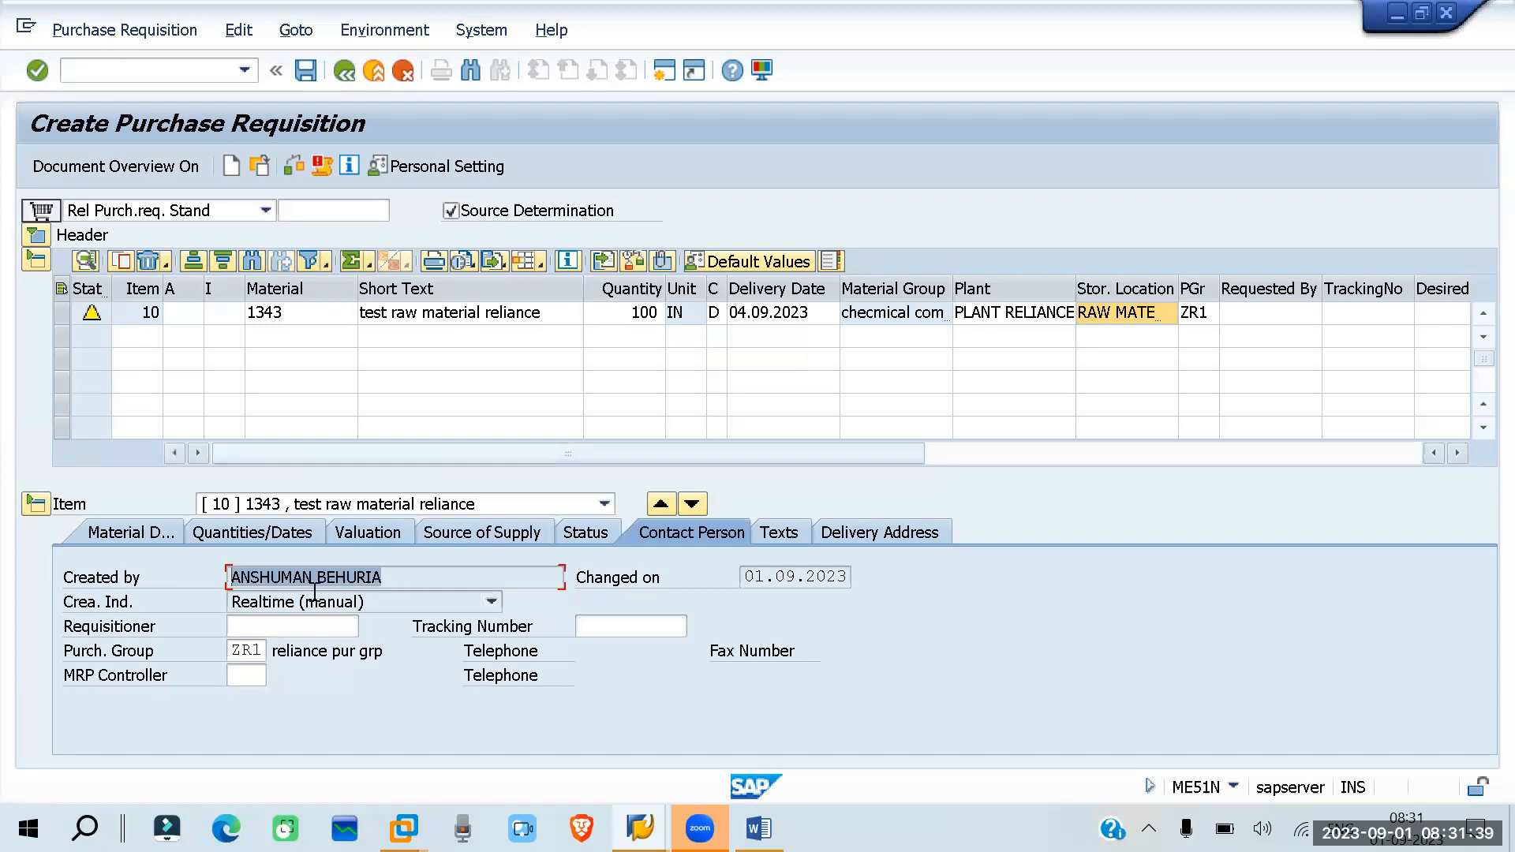
left_click(244, 629)
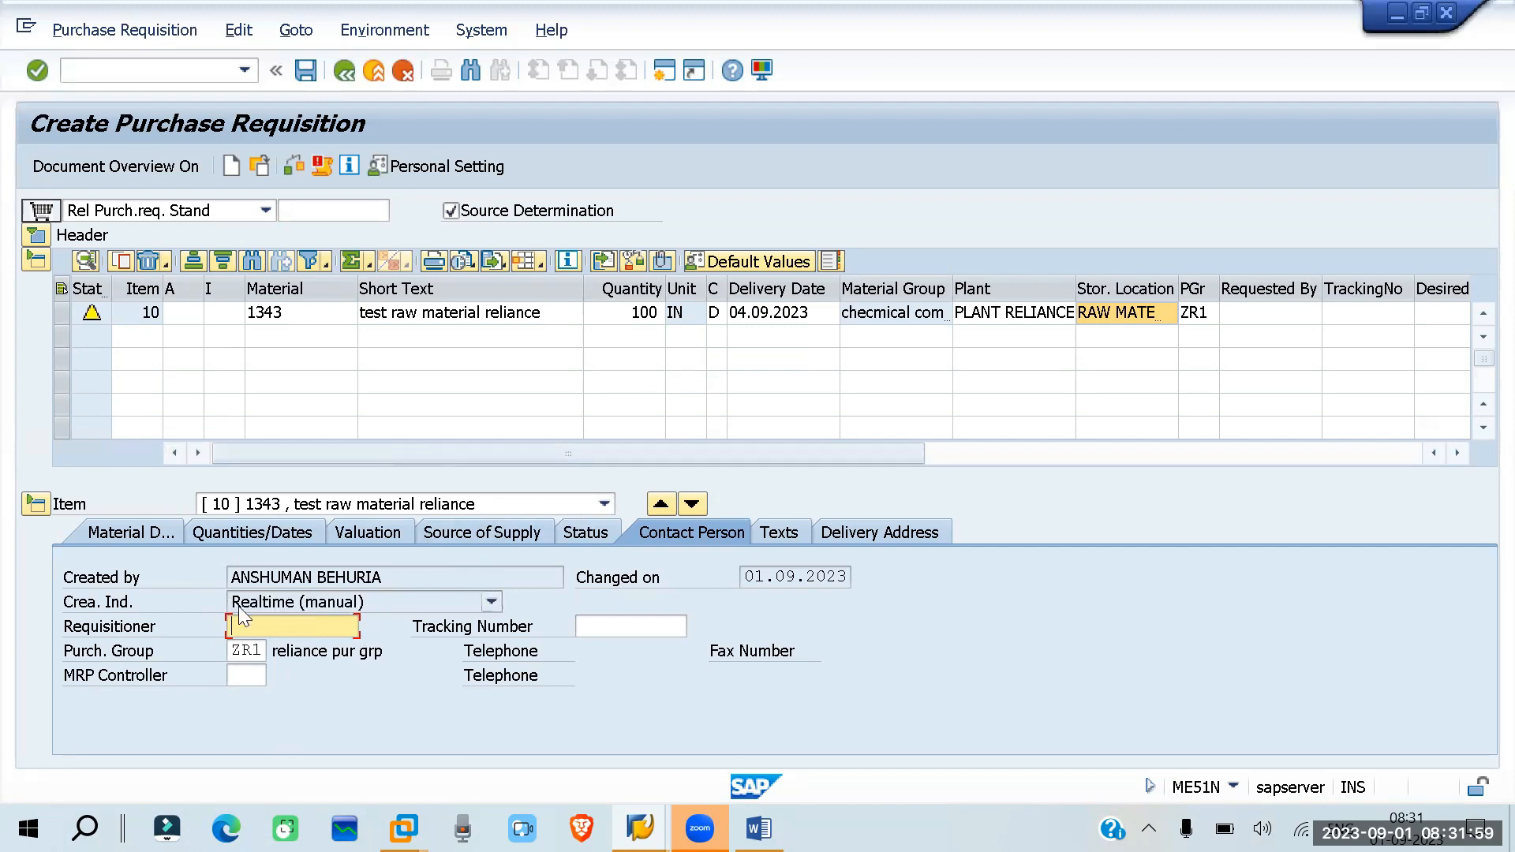
left_click(581, 623)
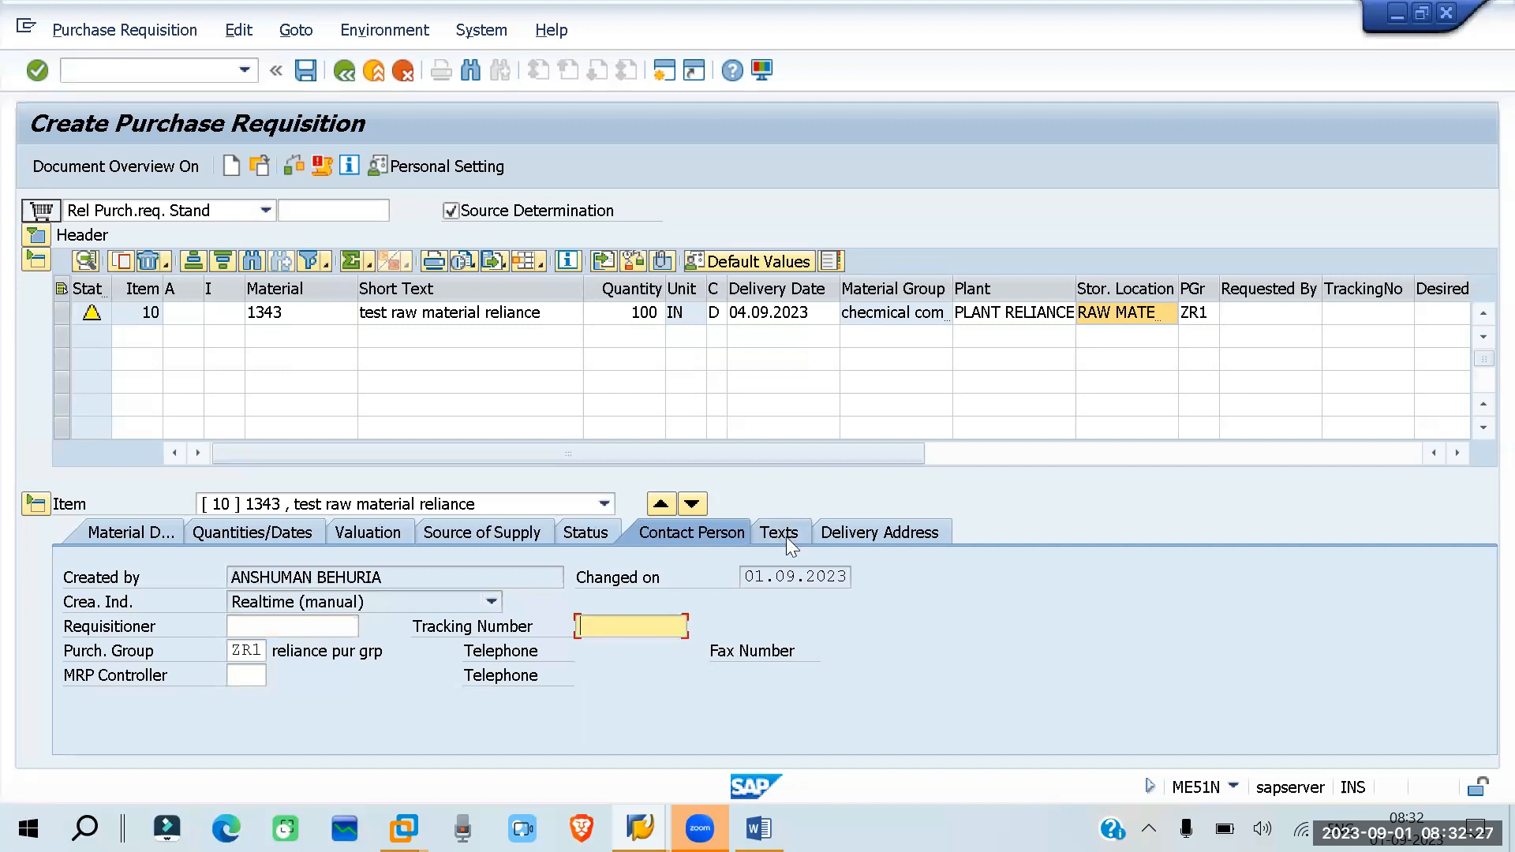
- Display the item's texts, then open the full address details of its delivery address
left_click(714, 536)
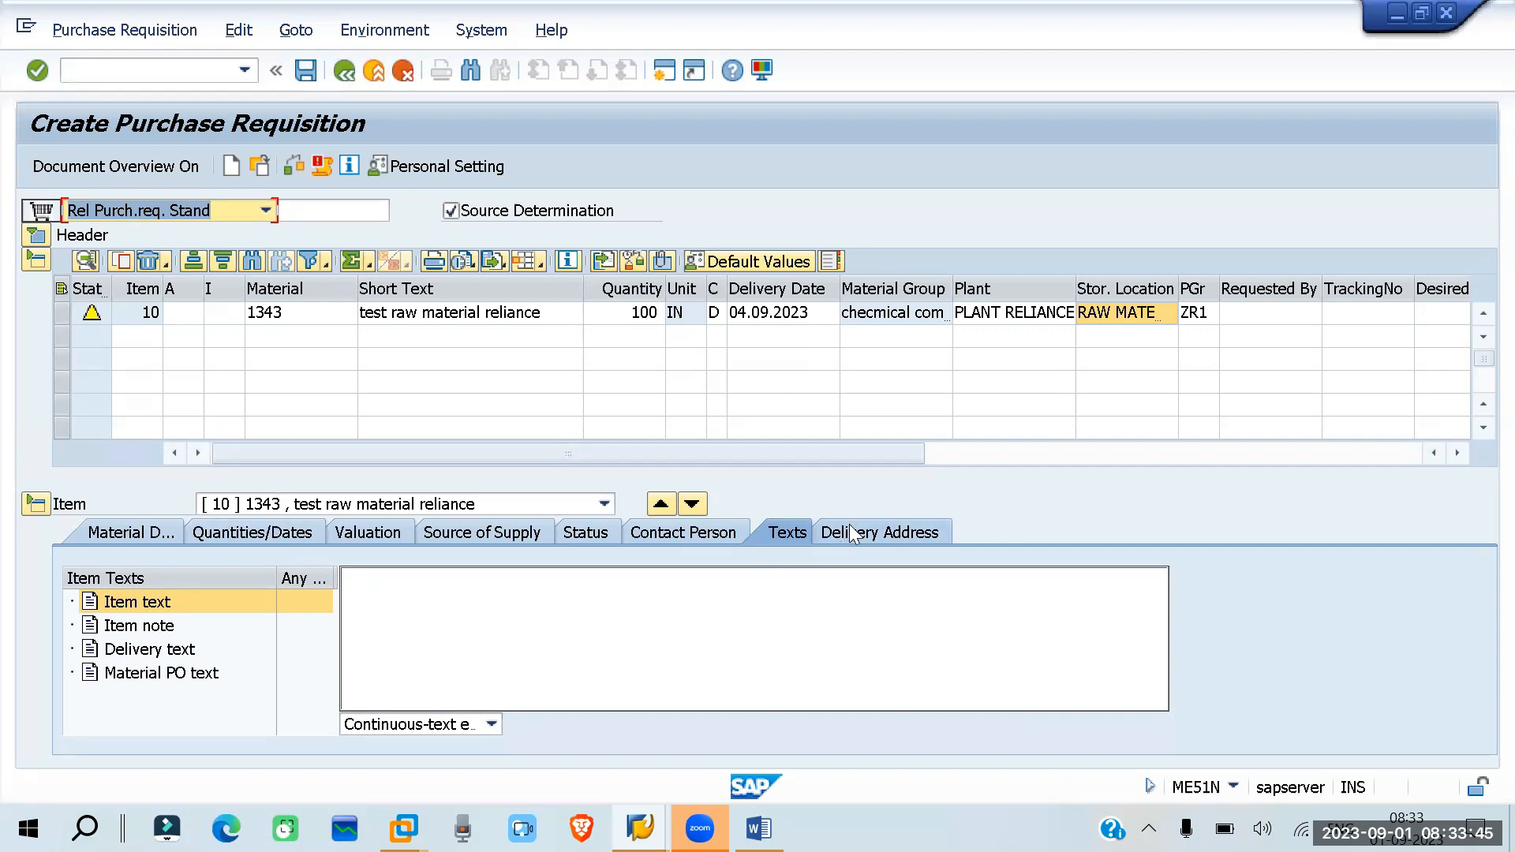
left_click(819, 638)
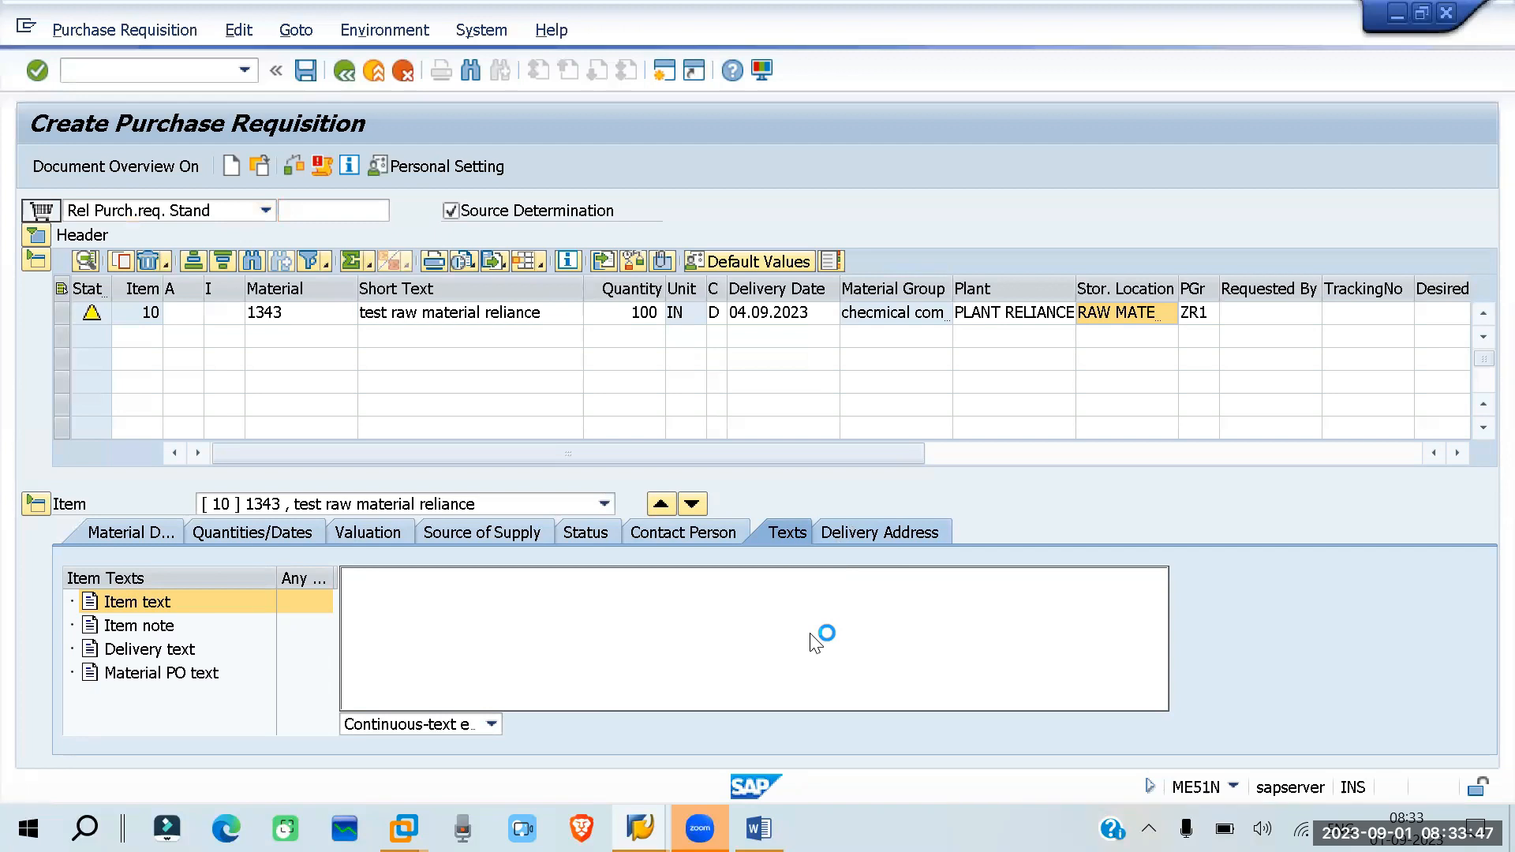
left_click(892, 533)
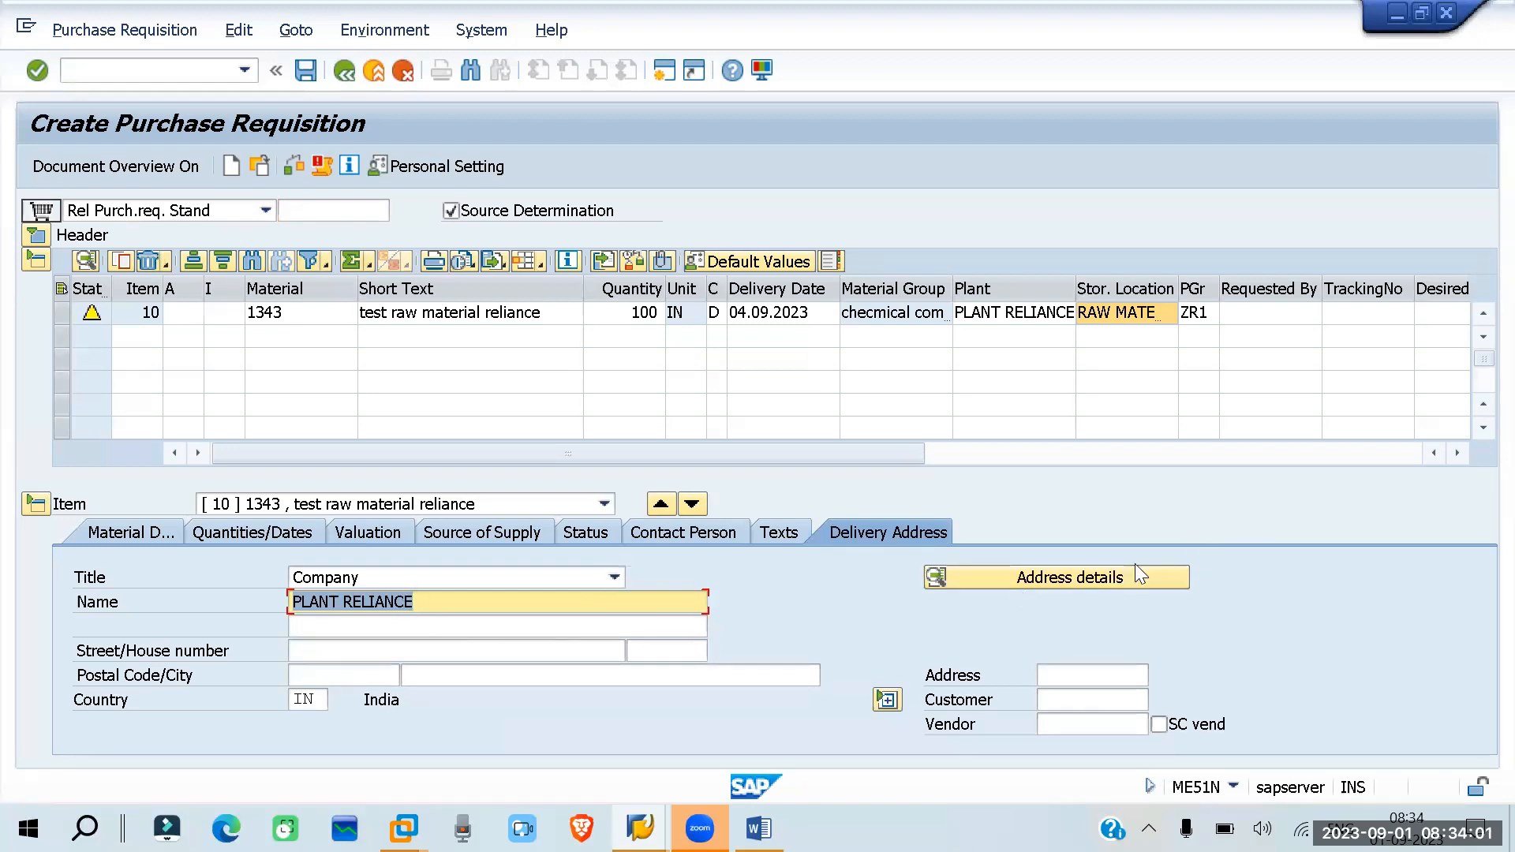
left_click(1121, 579)
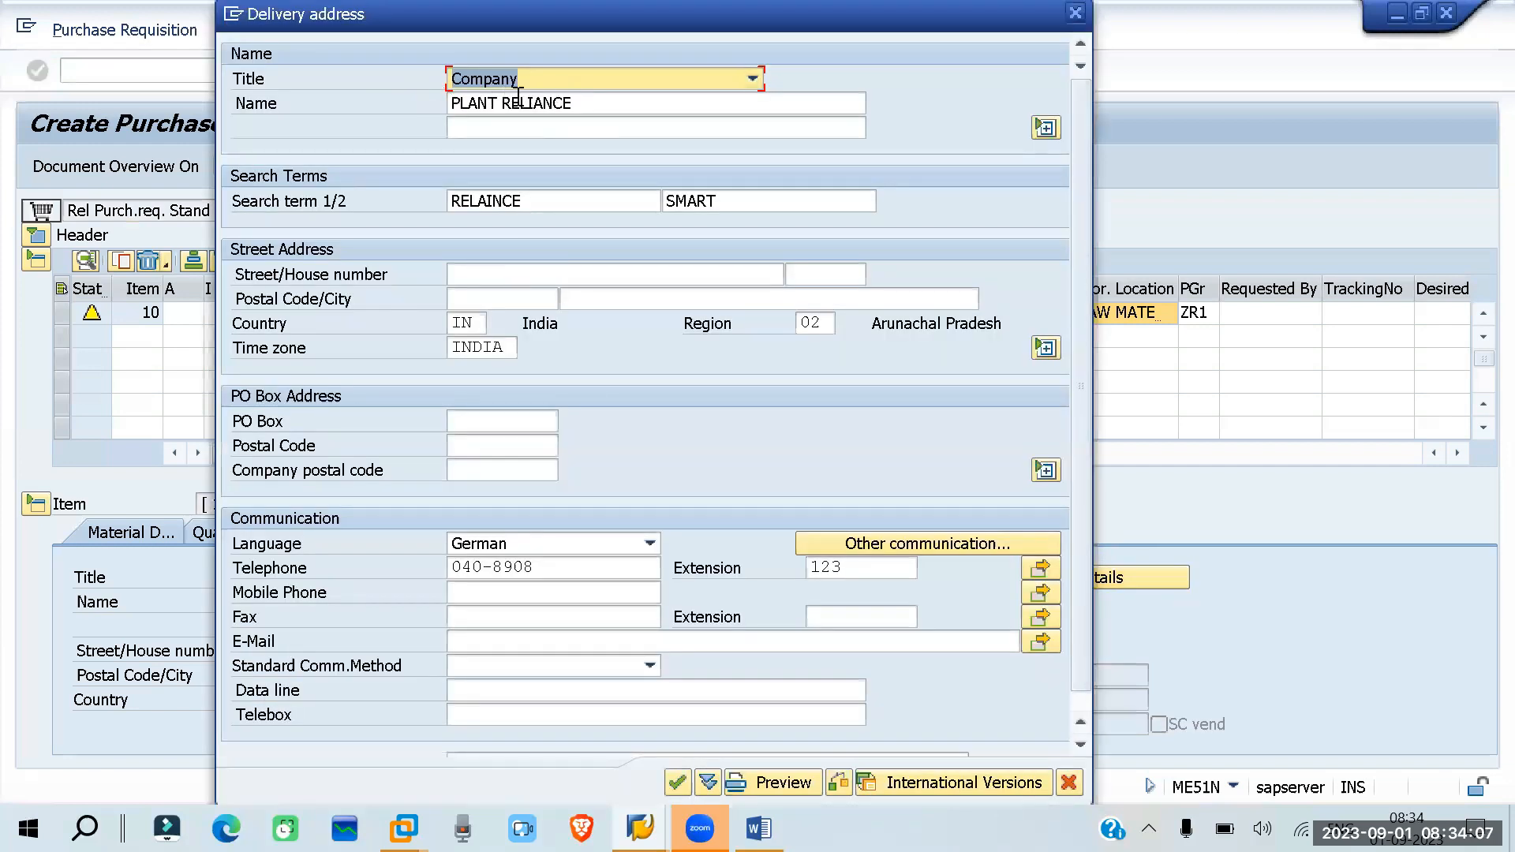
- Examine the plant name in the delivery address details, close them and save the purchase requisition
left_click_drag(582, 105, 426, 104)
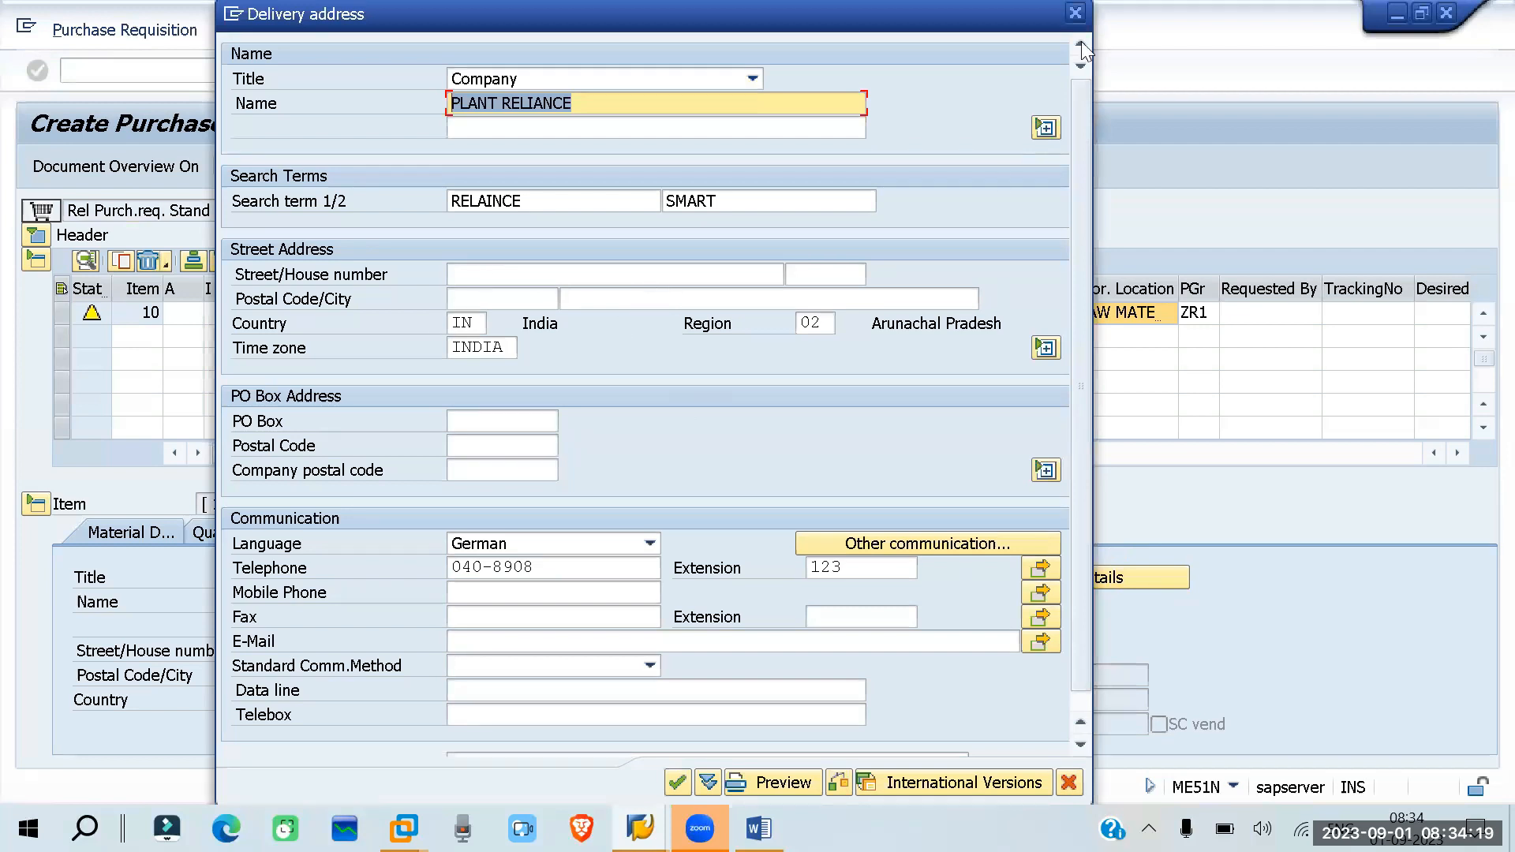
left_click(1075, 13)
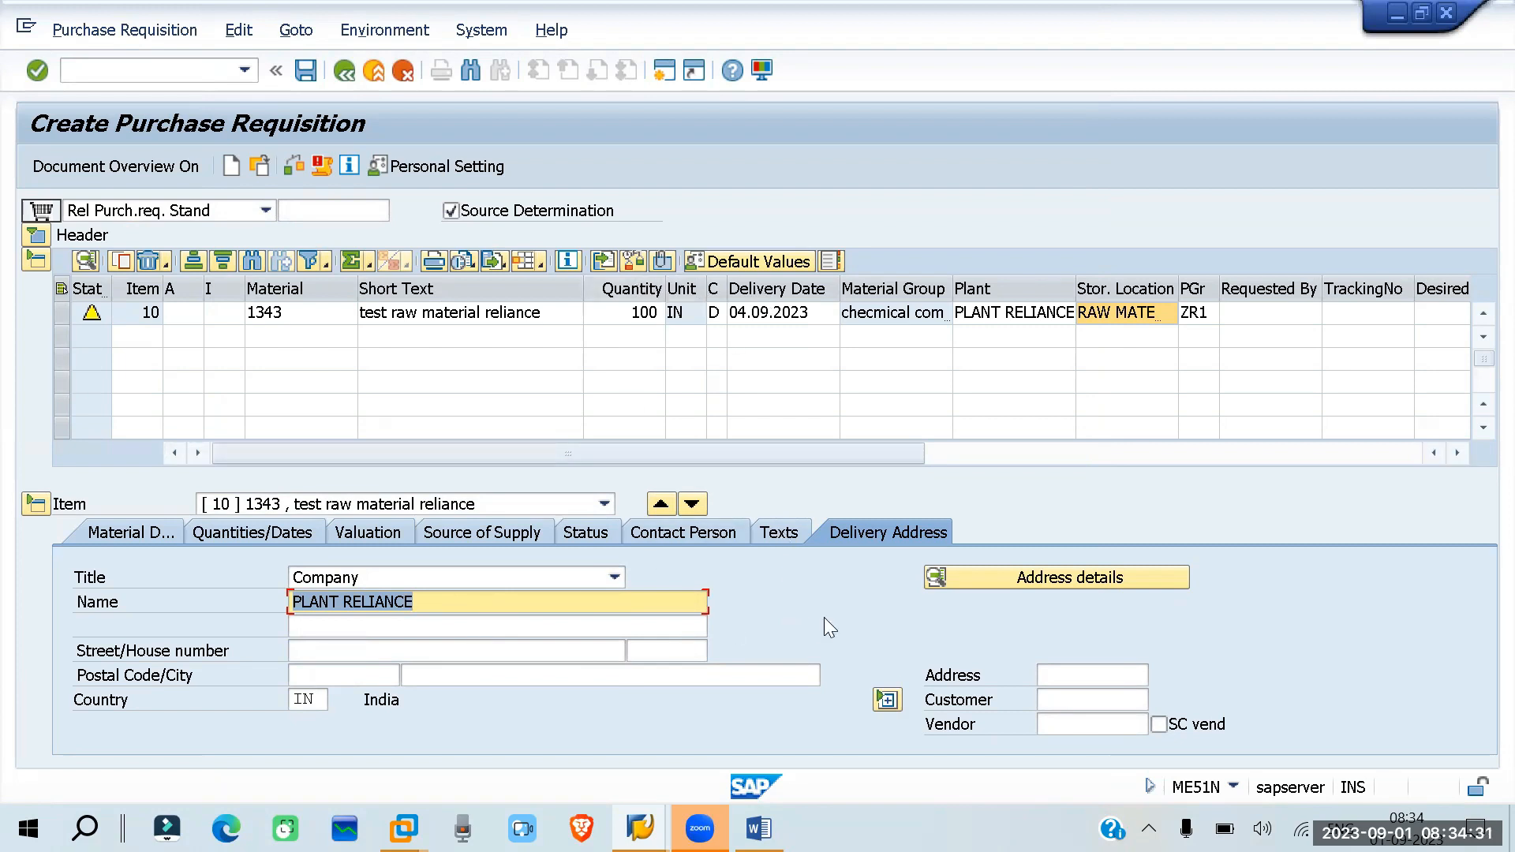
key("Return")
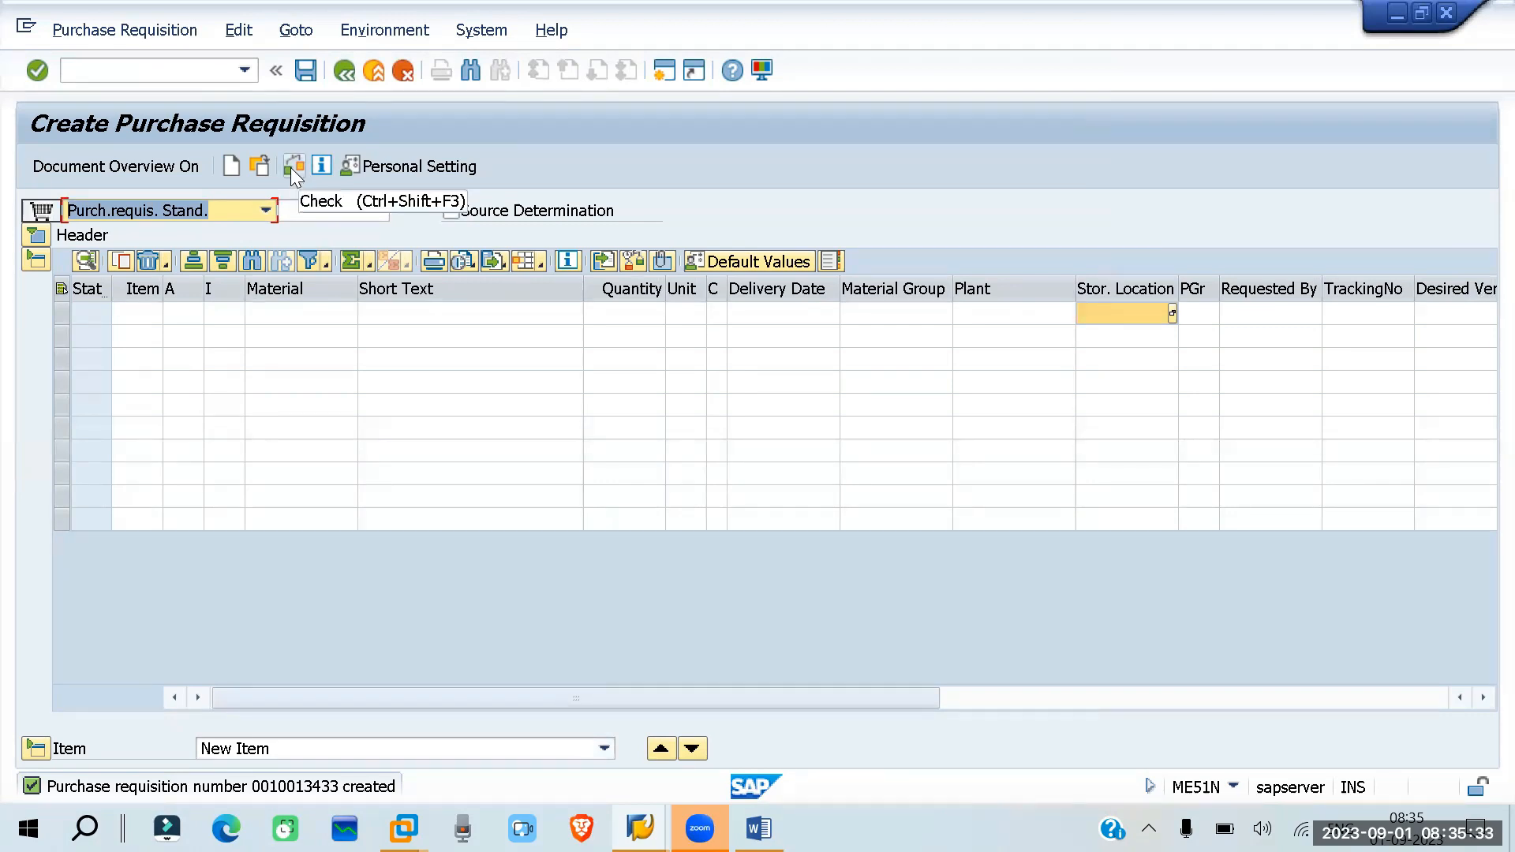
- Copy the full creation message of the saved purchase requisition and paste it below the inforecord line in the Word notes
double_click(313, 789)
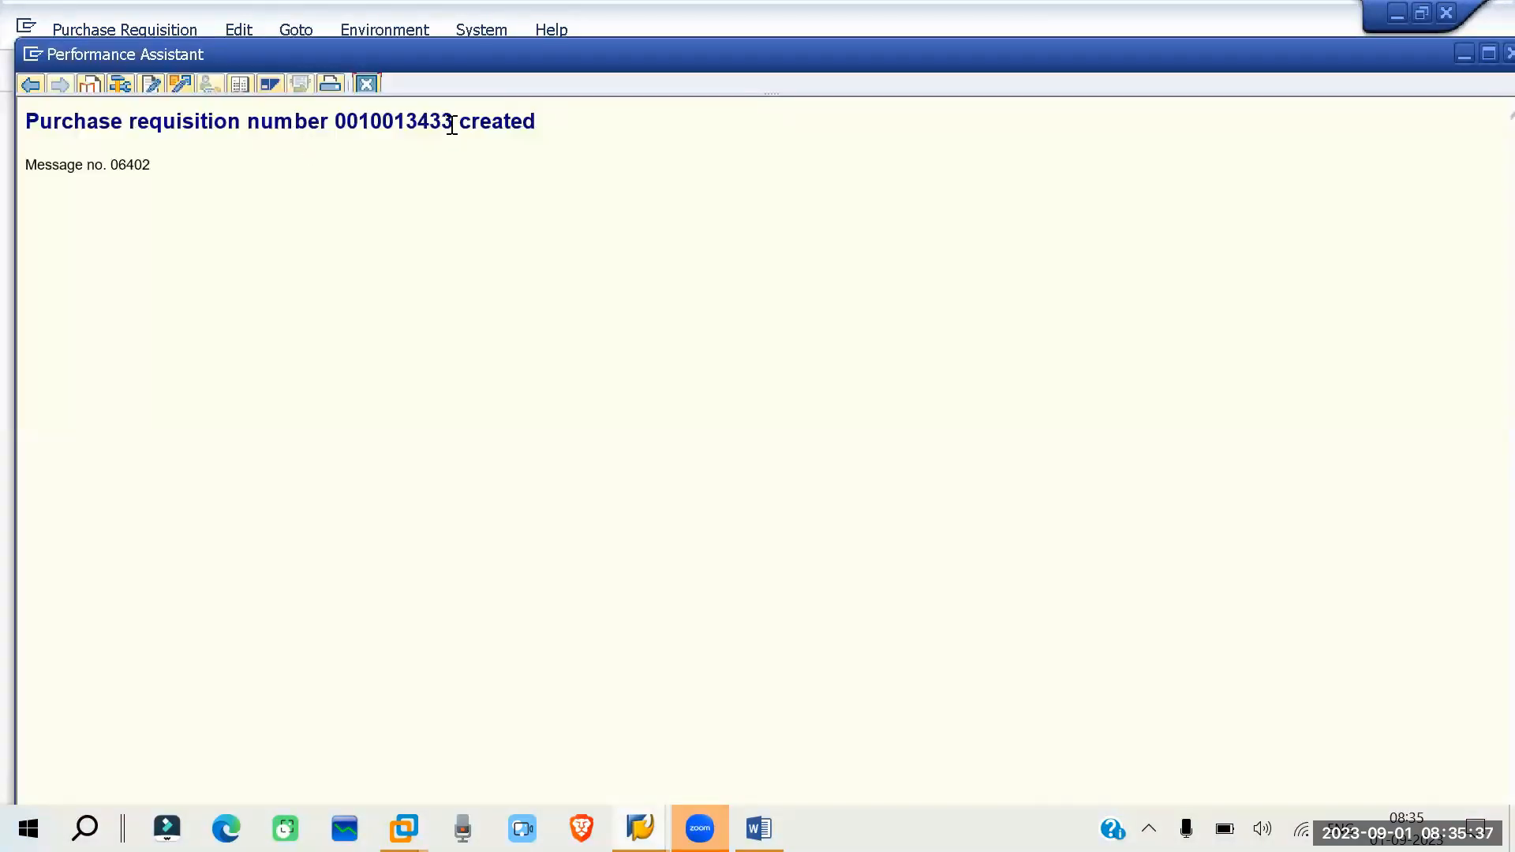
left_click_drag(539, 121, 62, 144)
key("ctrl+c")
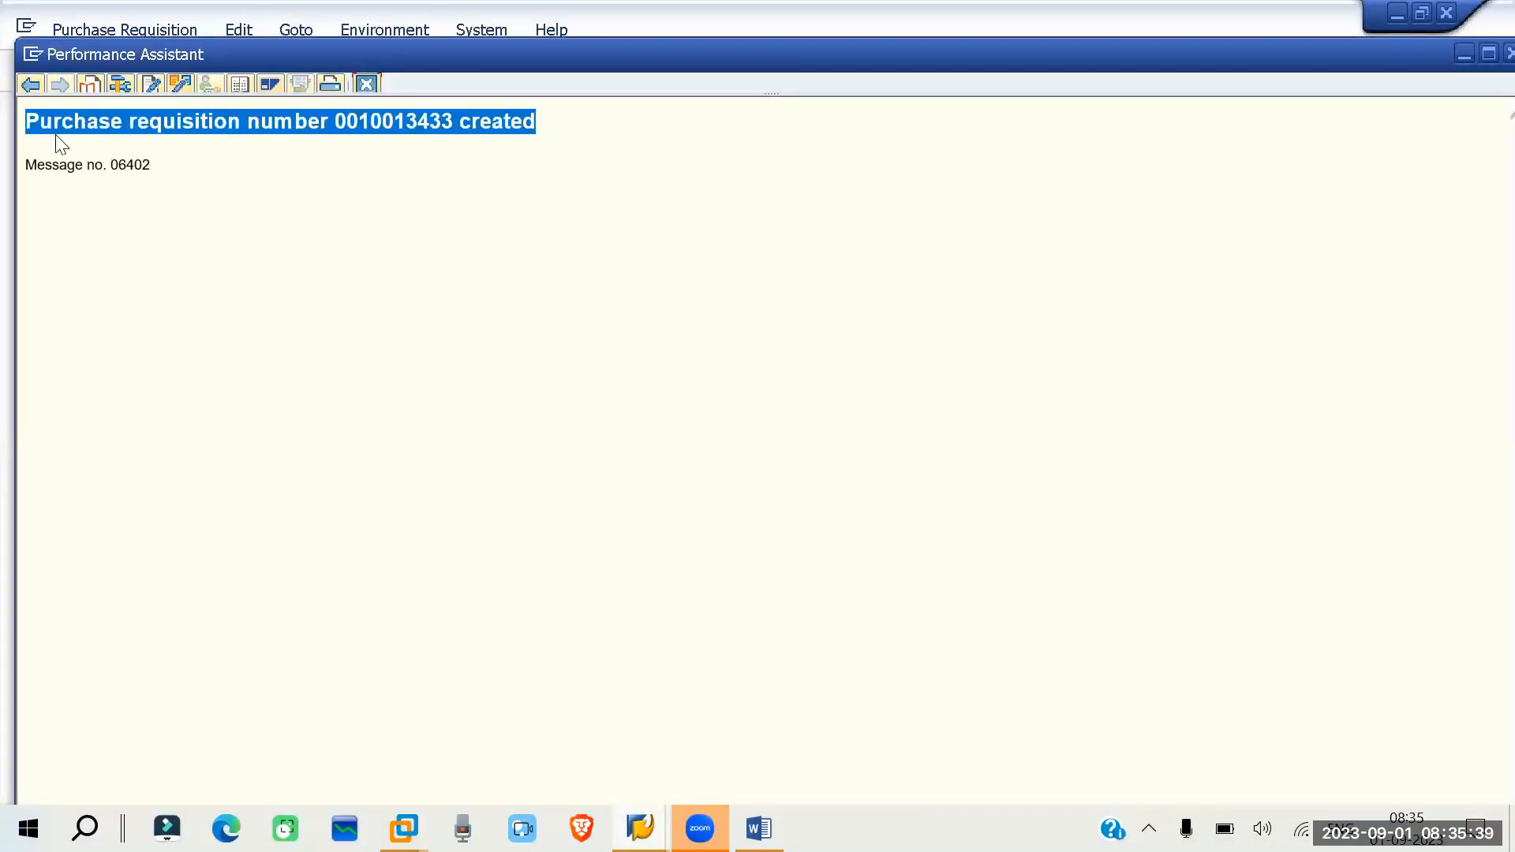
key("alt+Tab")
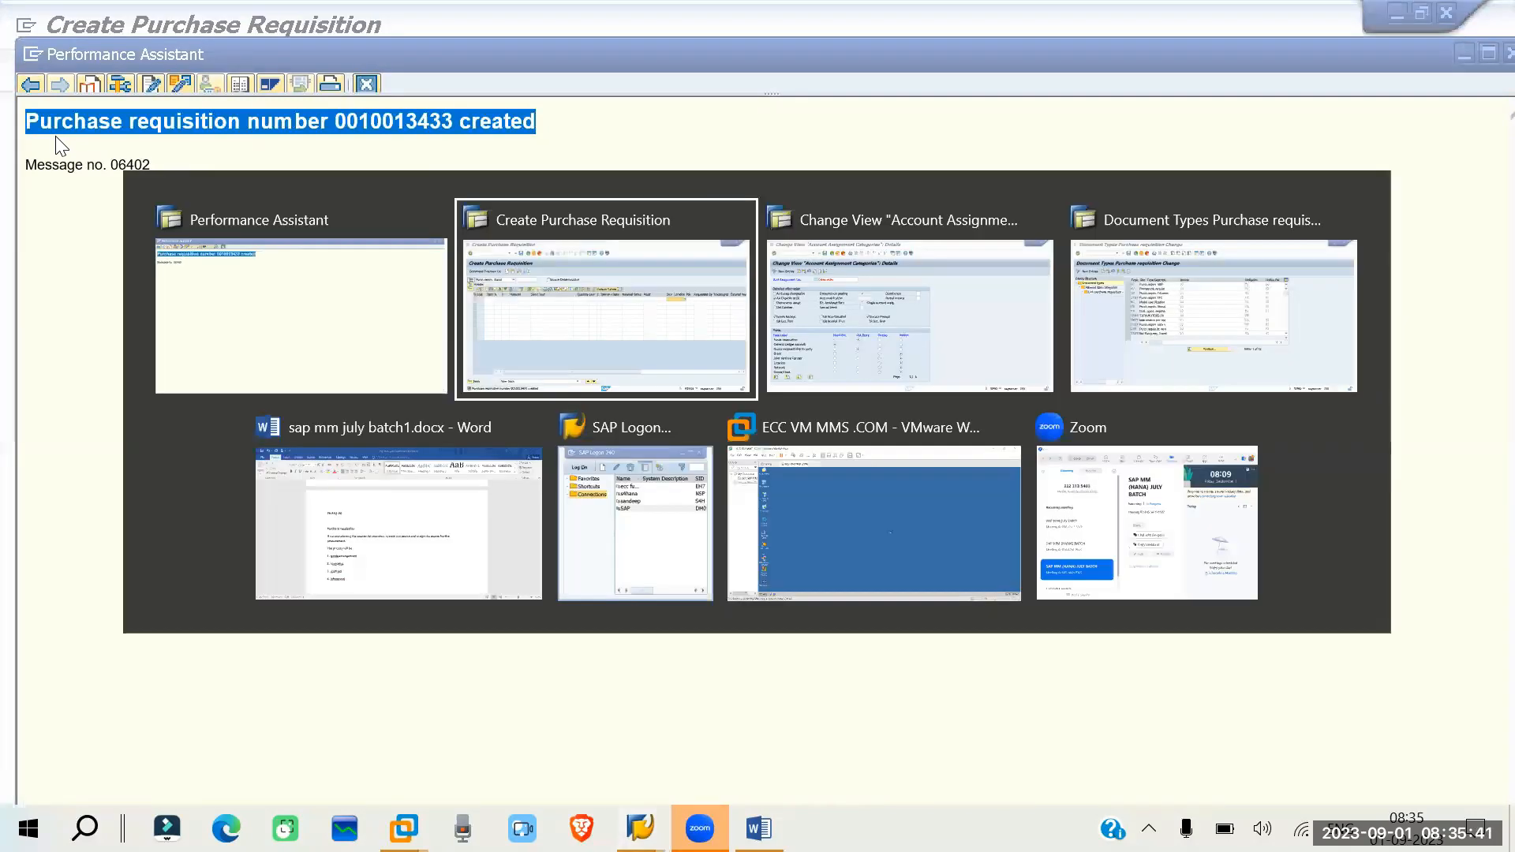
key("alt+Tab")
key("alt+Tab")
key("alt+Tab")
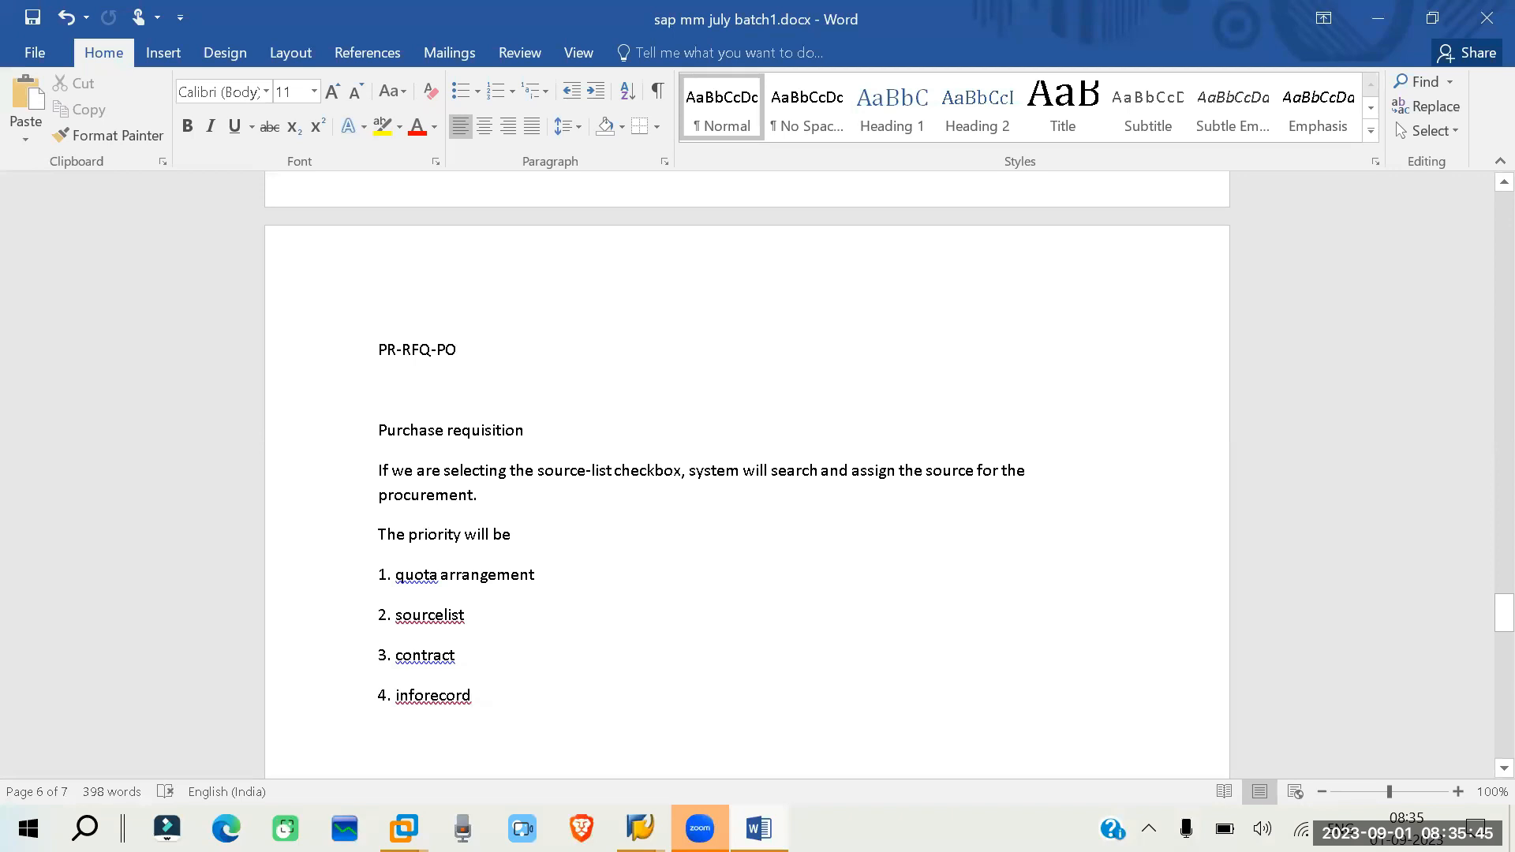
key("Return")
key("ctrl+v")
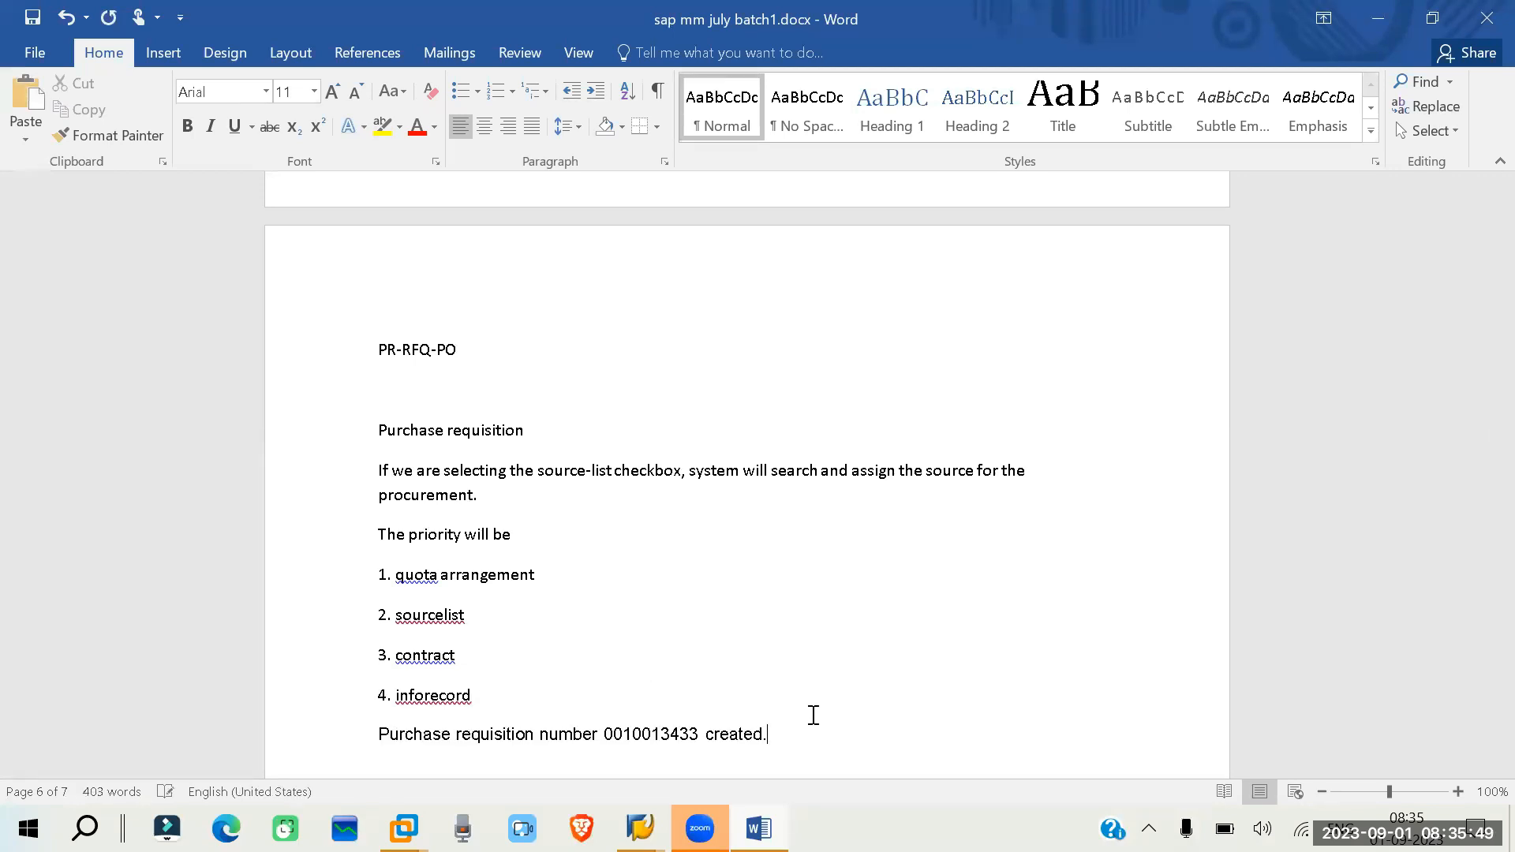
- Switch back to the SAP Create Purchase Requisition window and leave the transaction with /n
key("alt+Tab")
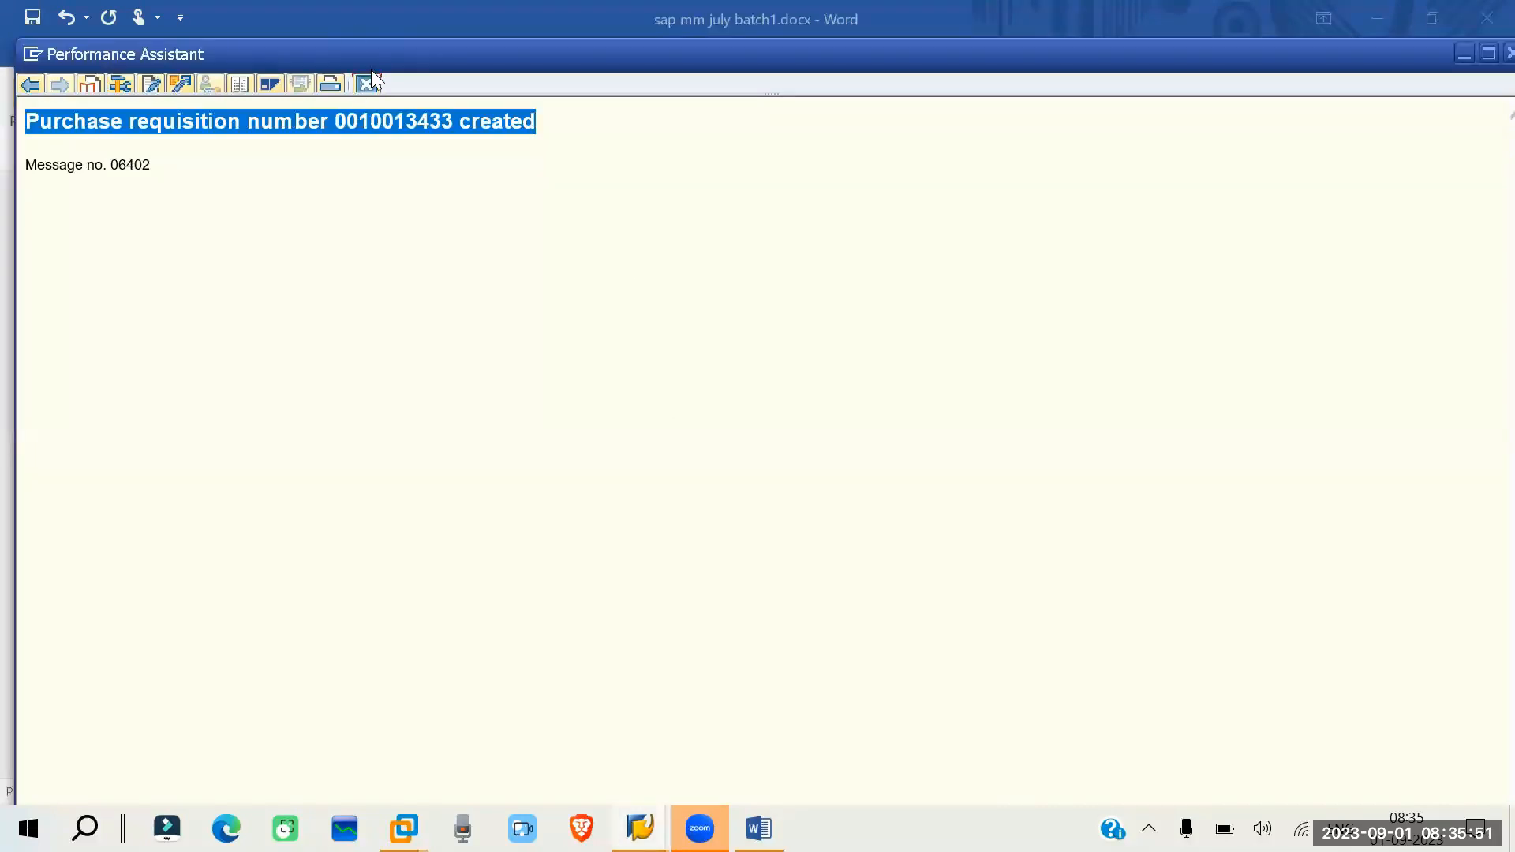
key("alt+Tab")
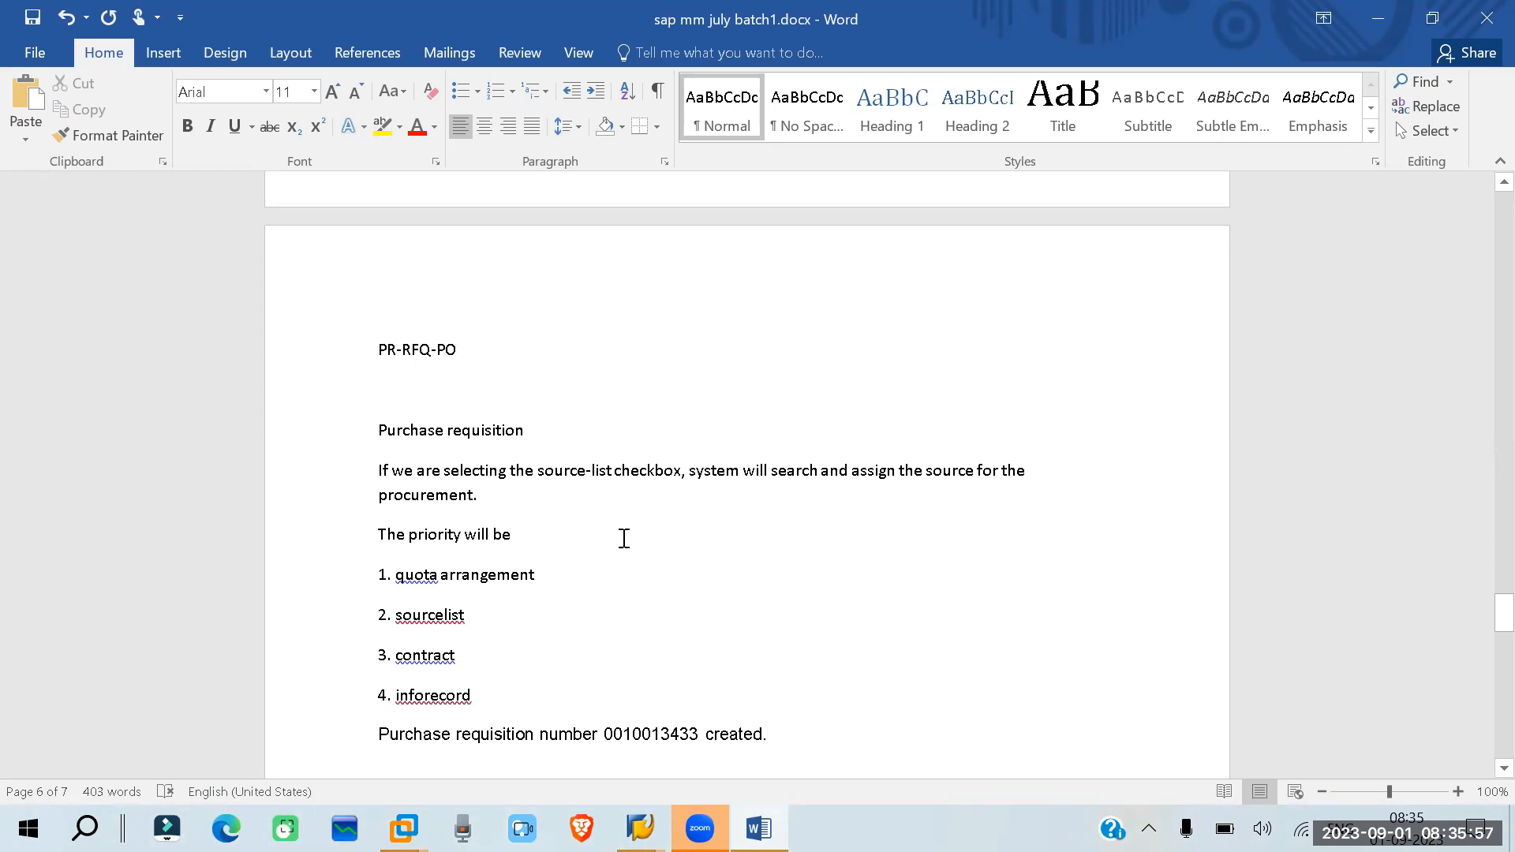
mouse_move(640, 828)
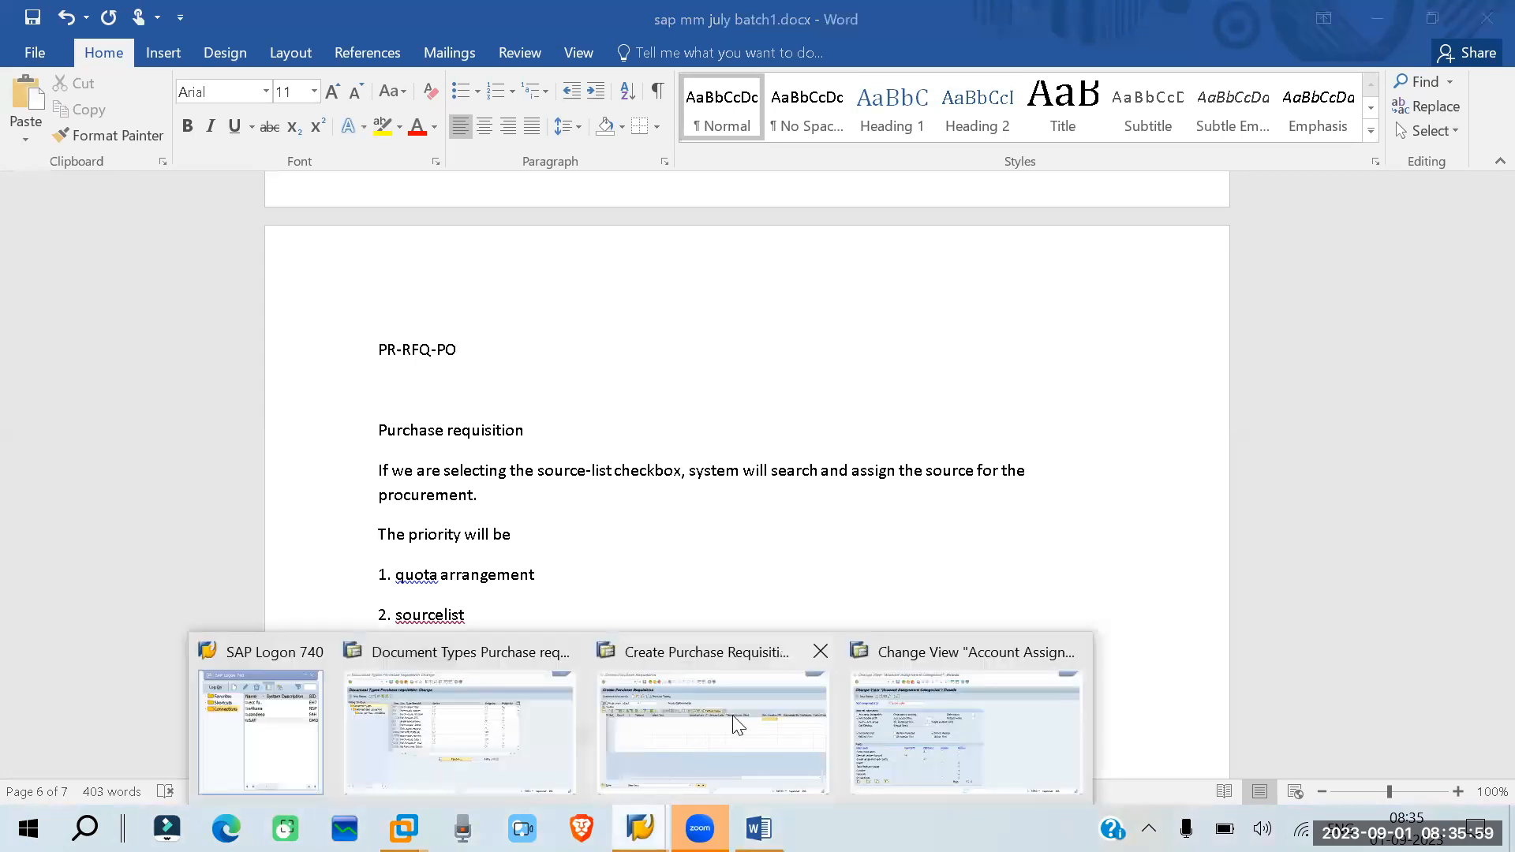
left_click(766, 748)
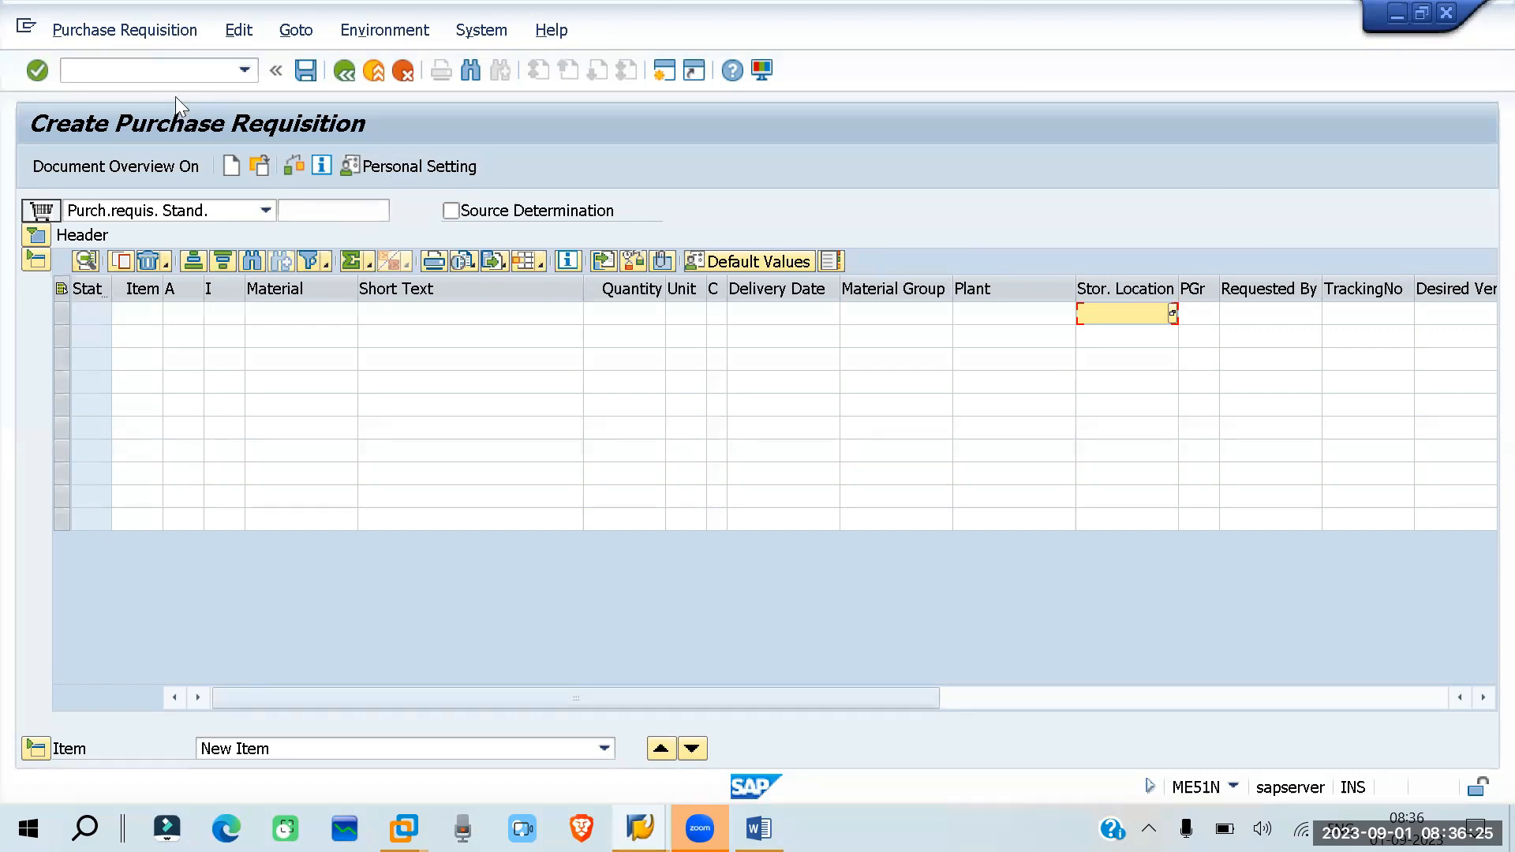
left_click(171, 71)
type("/n")
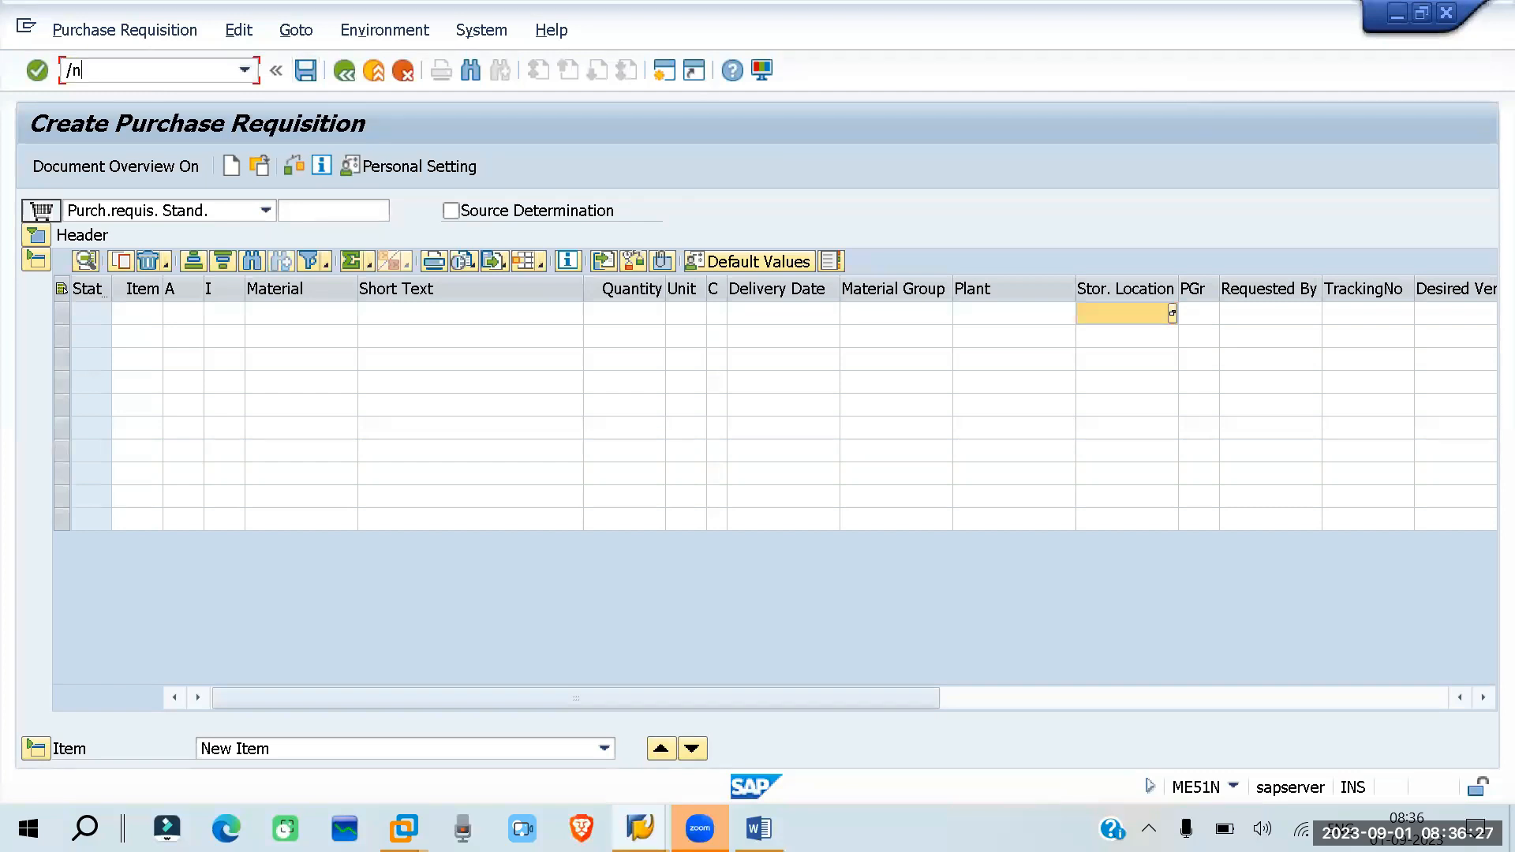
key("Return")
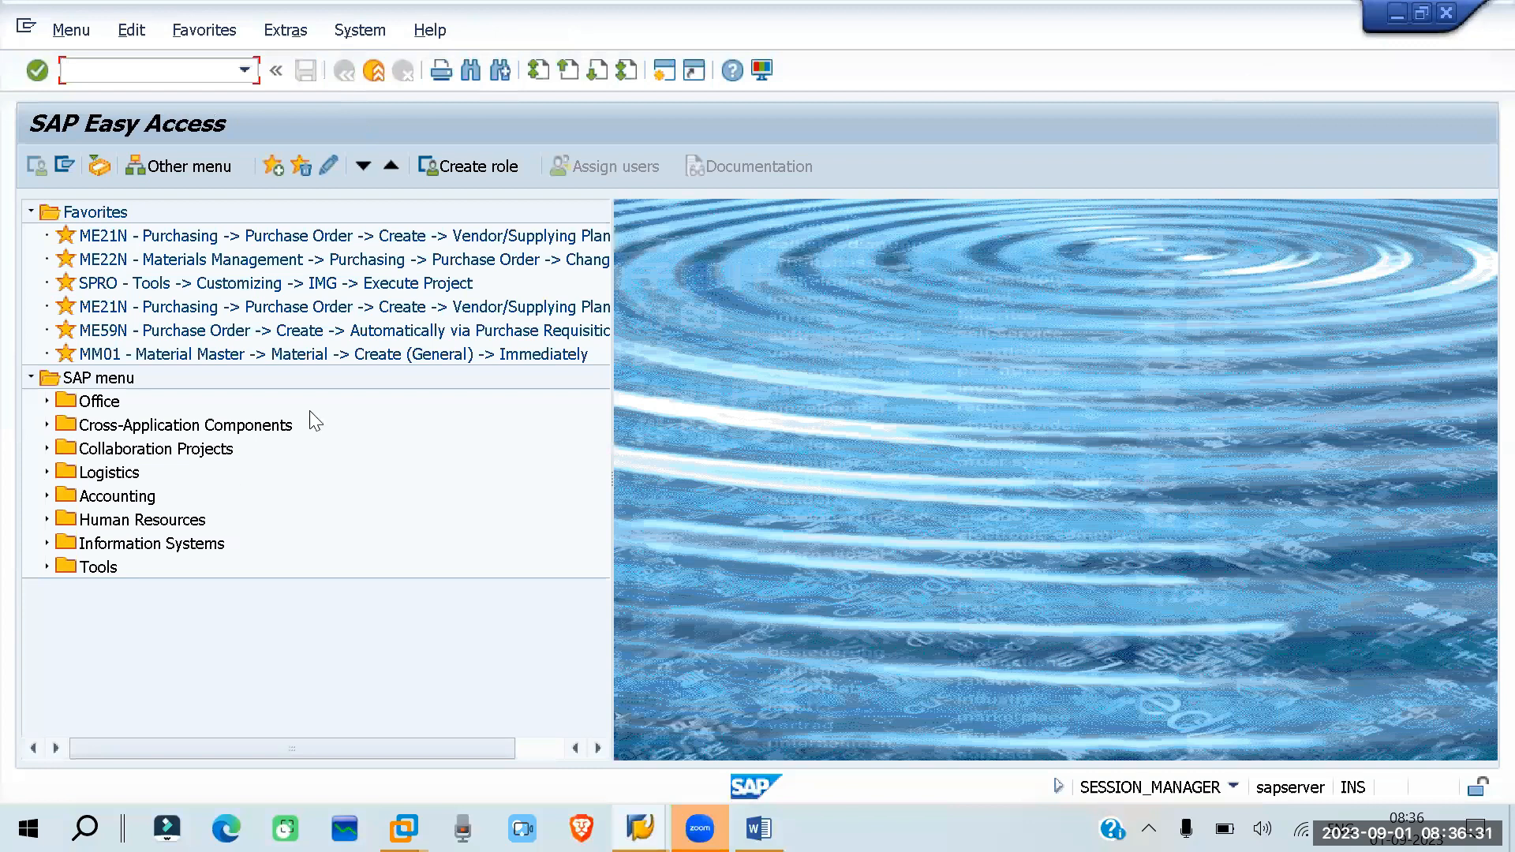
- Open ME5A - General from the list displays for purchase requisitions under Logistics, Materials Management, Purchasing
left_click(47, 472)
left_click(62, 355)
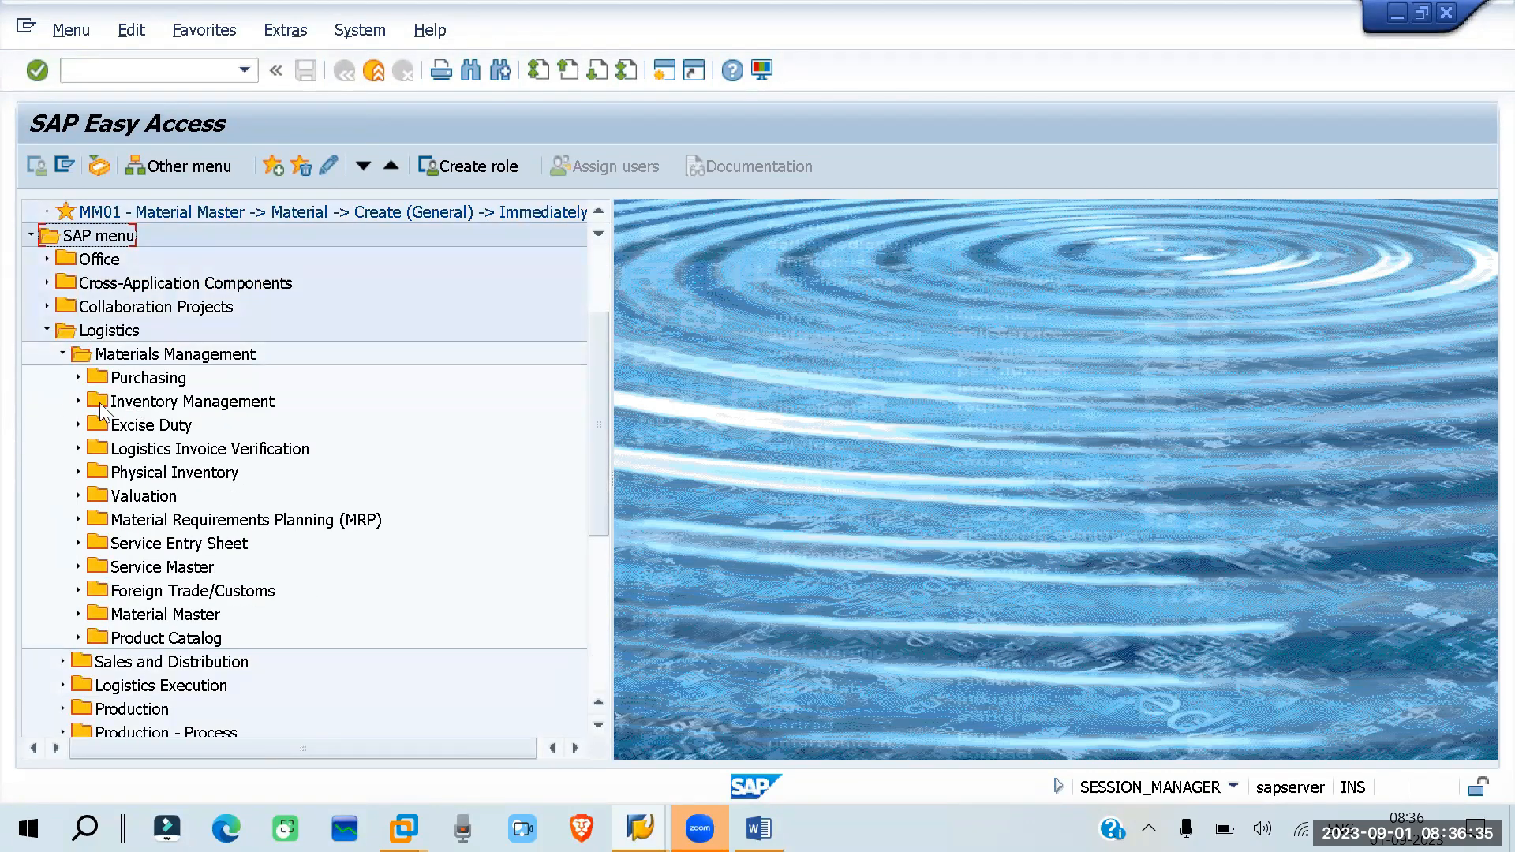
left_click(77, 375)
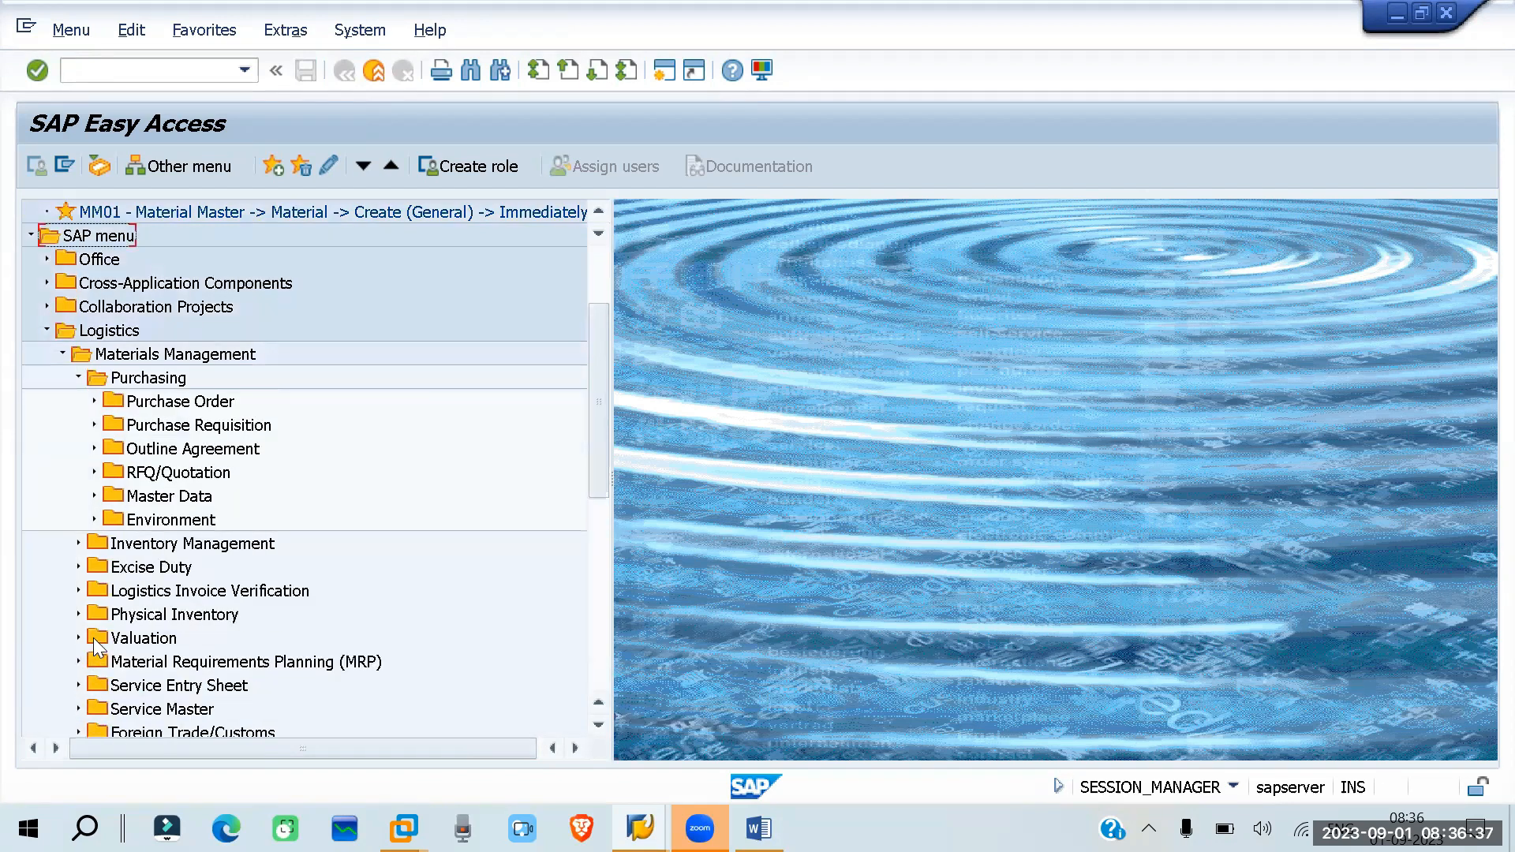
left_click(94, 425)
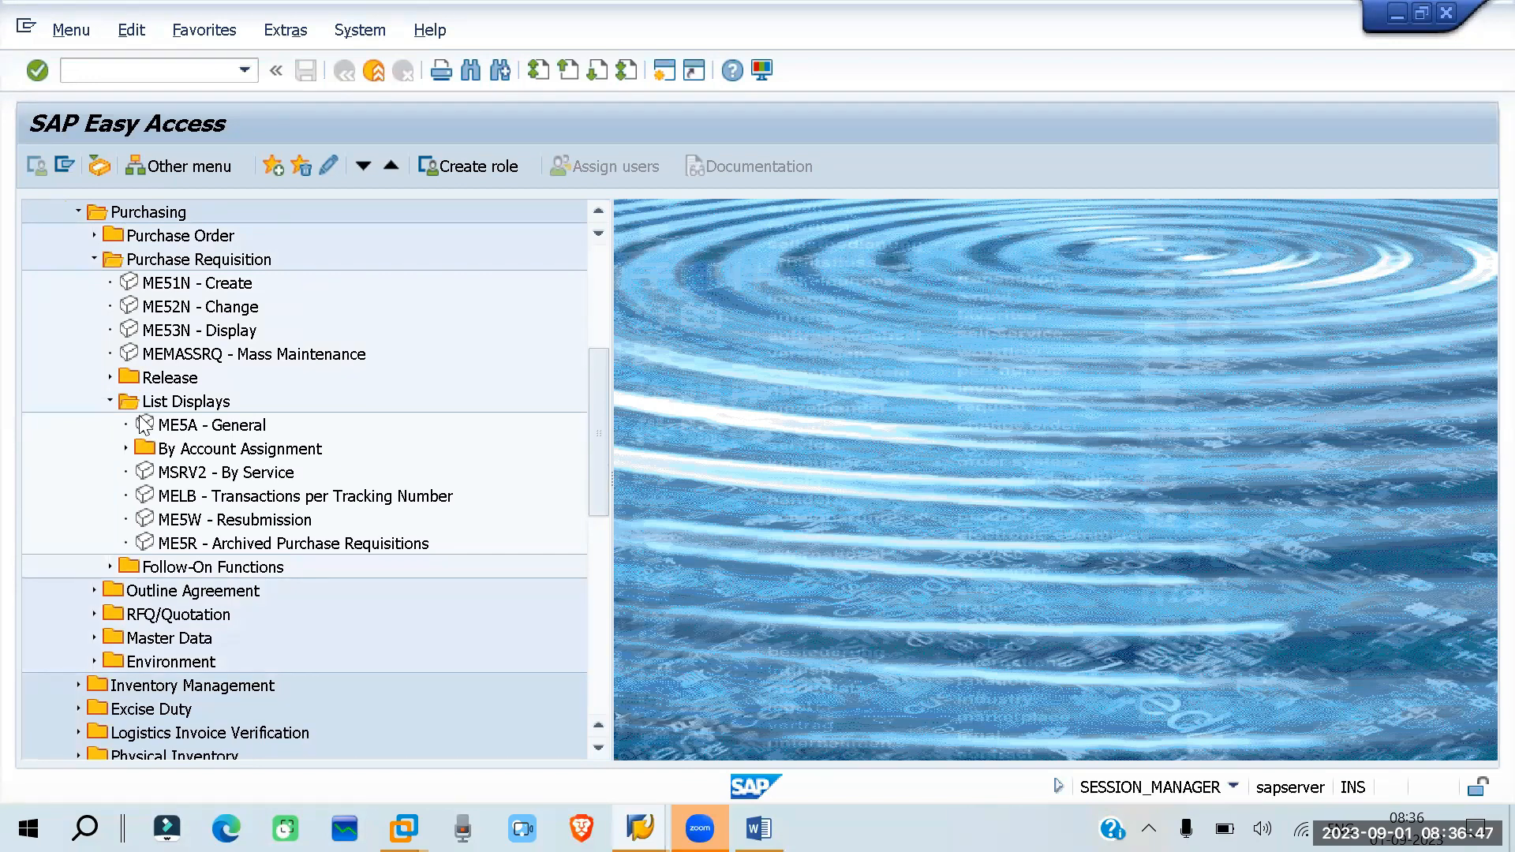
double_click(143, 426)
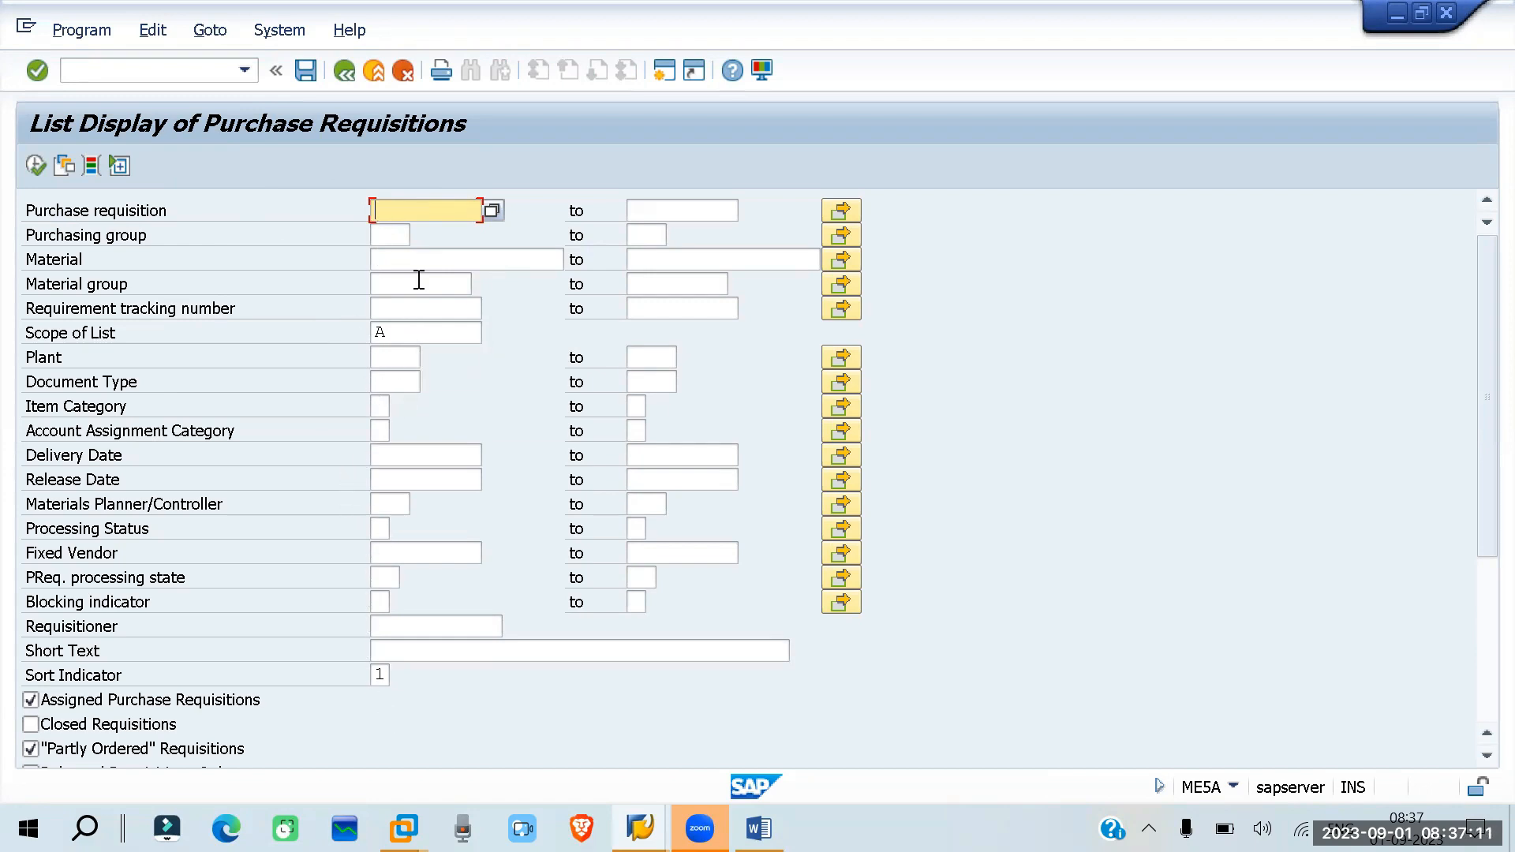
- Restrict the purchase requisition list to plant RP01
left_click(374, 359)
type("rp01")
key("Return")
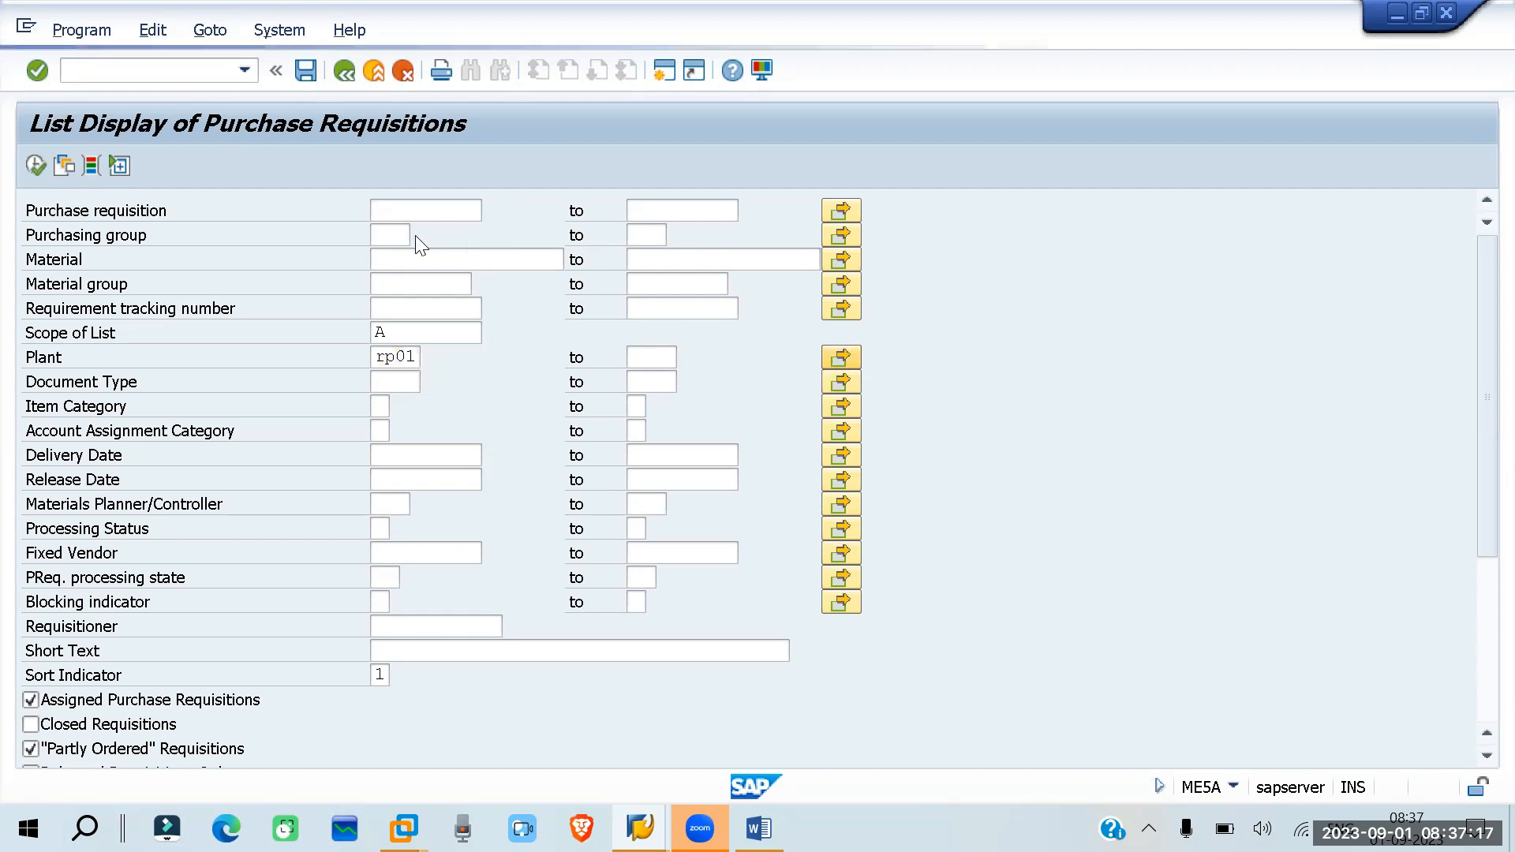
- Examine the possible Scope of List values and close the selection without choosing another one
left_click(401, 329)
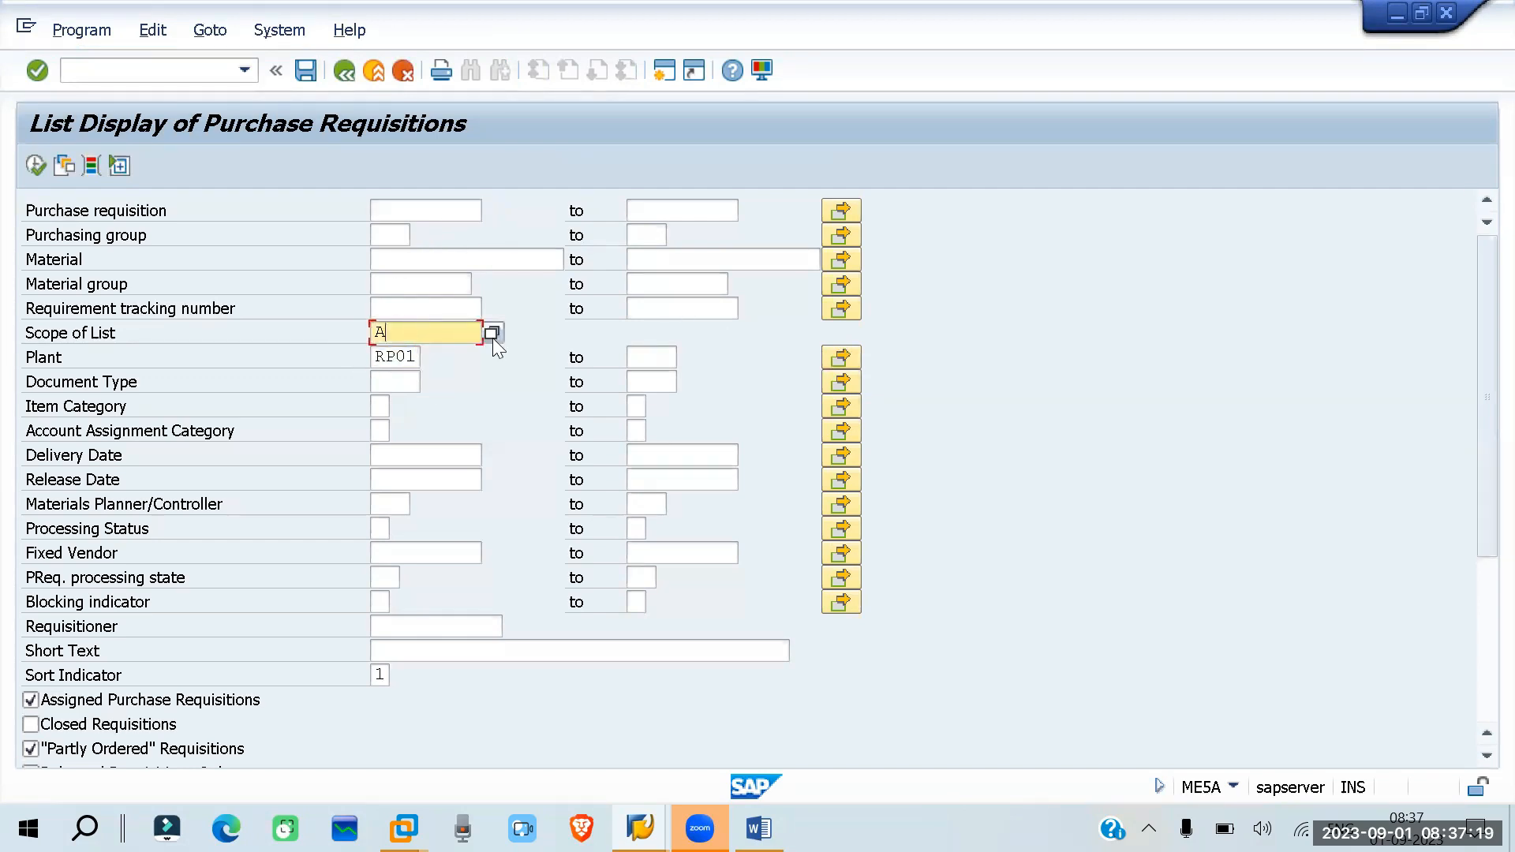
left_click(490, 331)
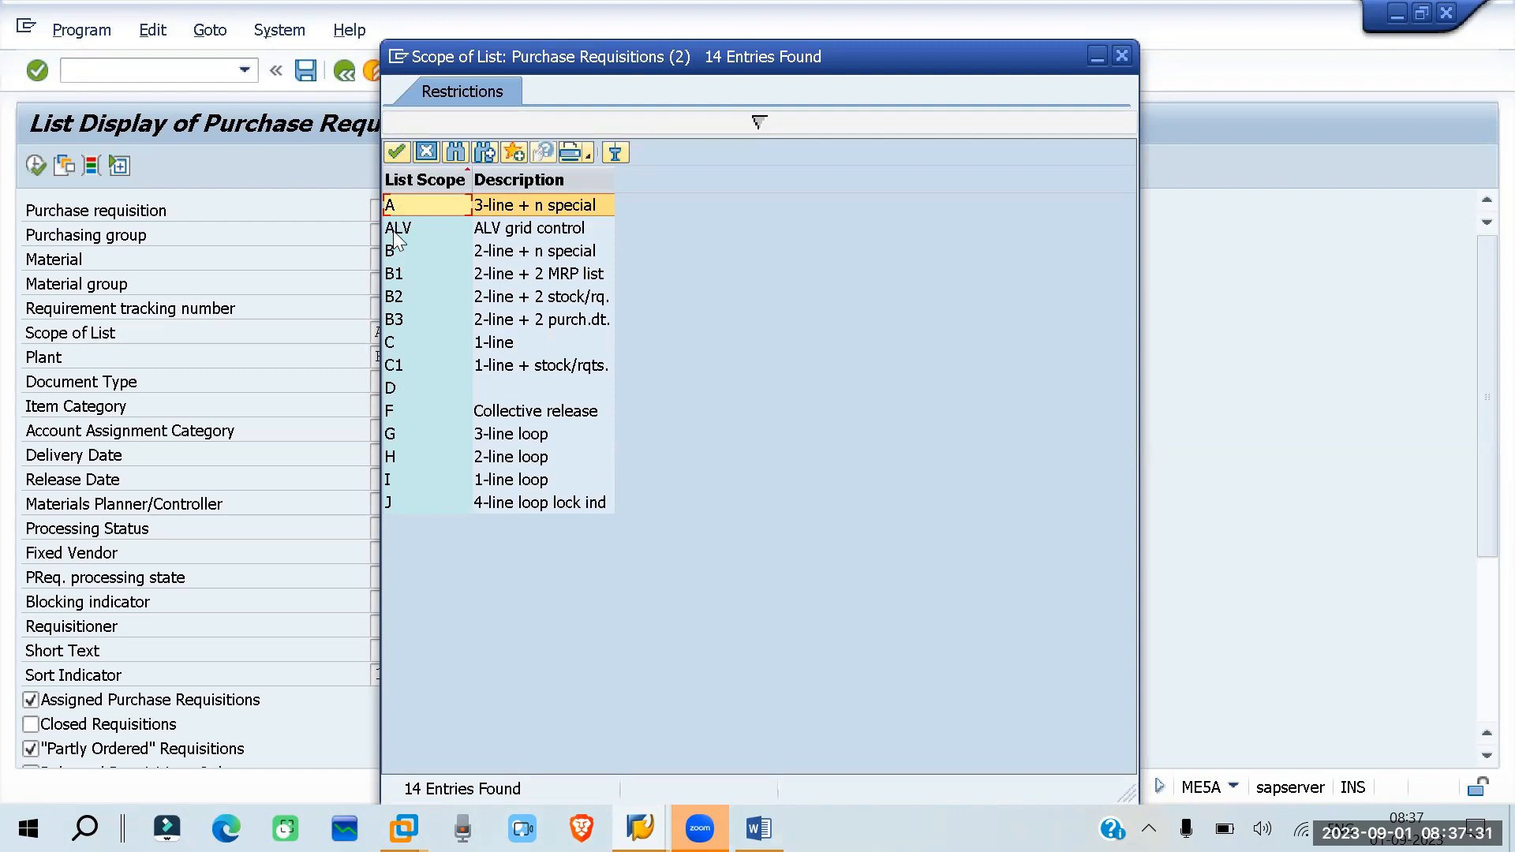
left_click(1122, 55)
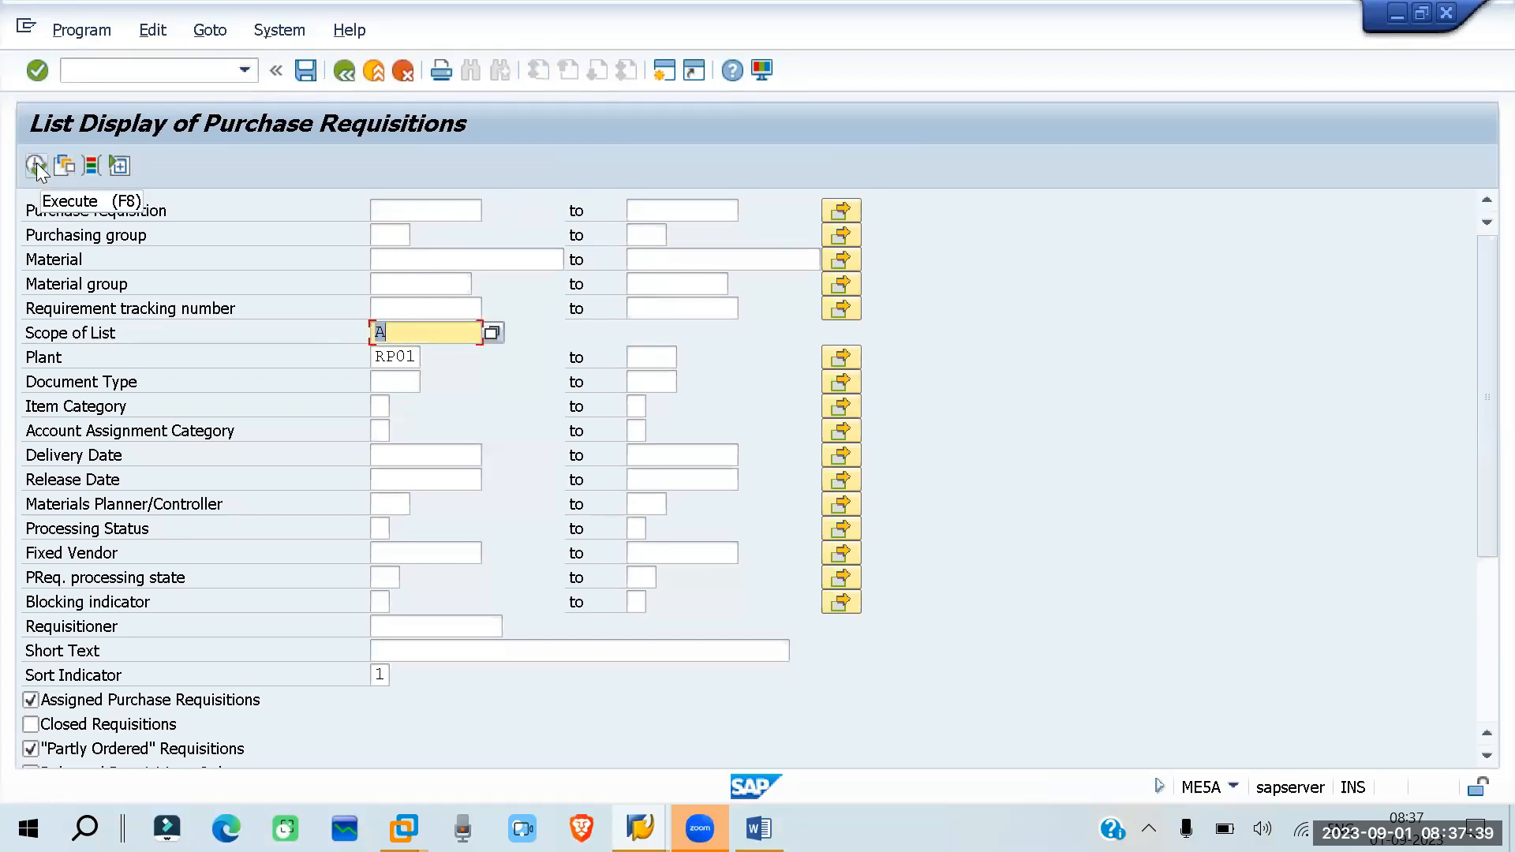
- Run the requisition list for plant RP01 and compare the requisition number with the one in the Word notes
left_click(36, 164)
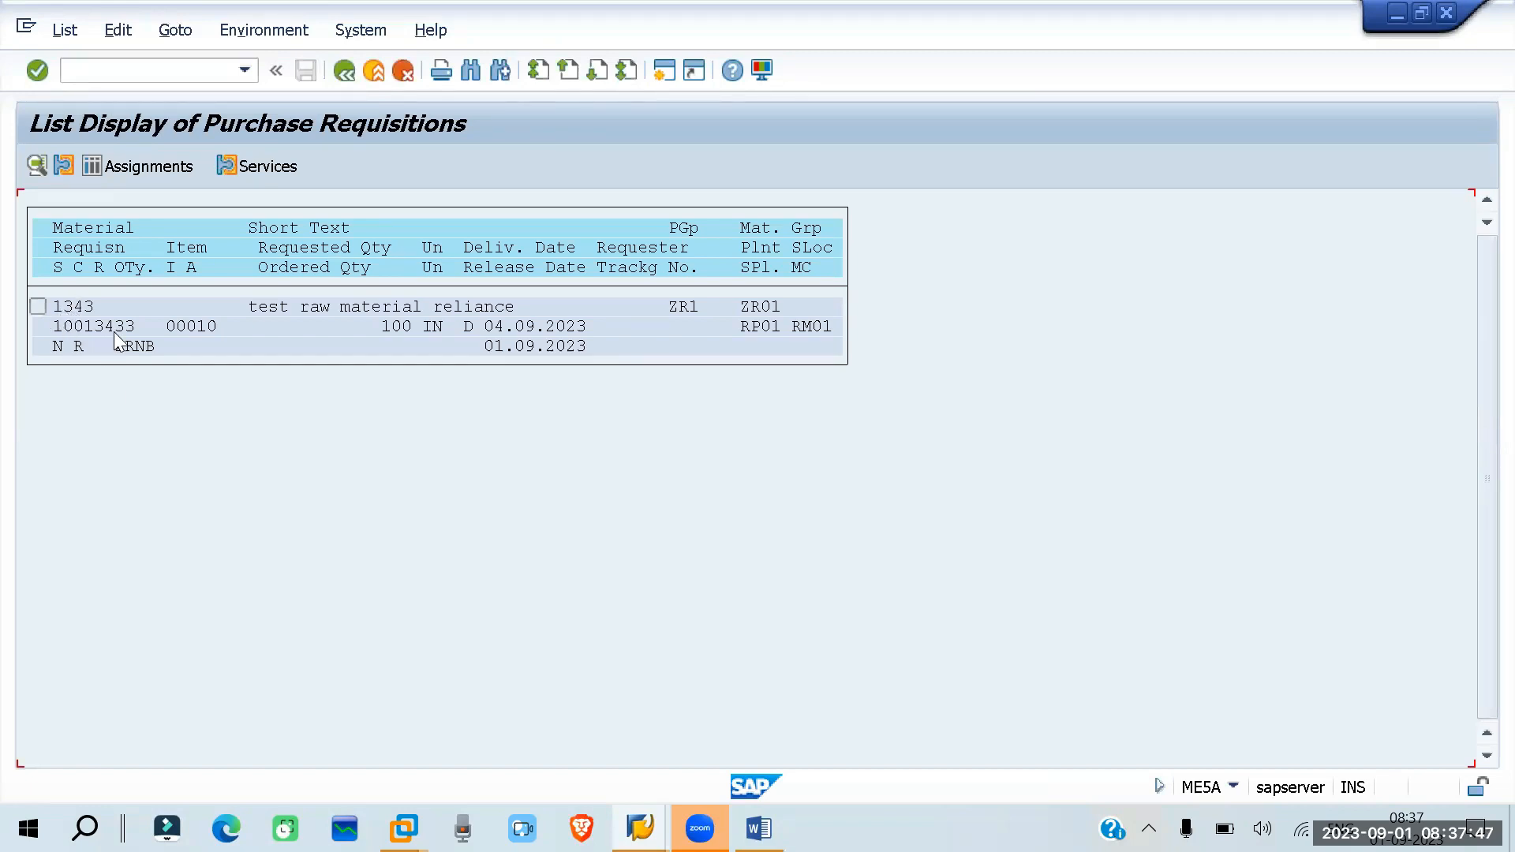
key("alt+Tab")
left_click_drag(698, 738, 606, 738)
key("alt+Tab")
- Return to SAP Easy Access and examine the other requisition list displays, including By Account Assignment, MELB and ME5R
left_click(345, 71)
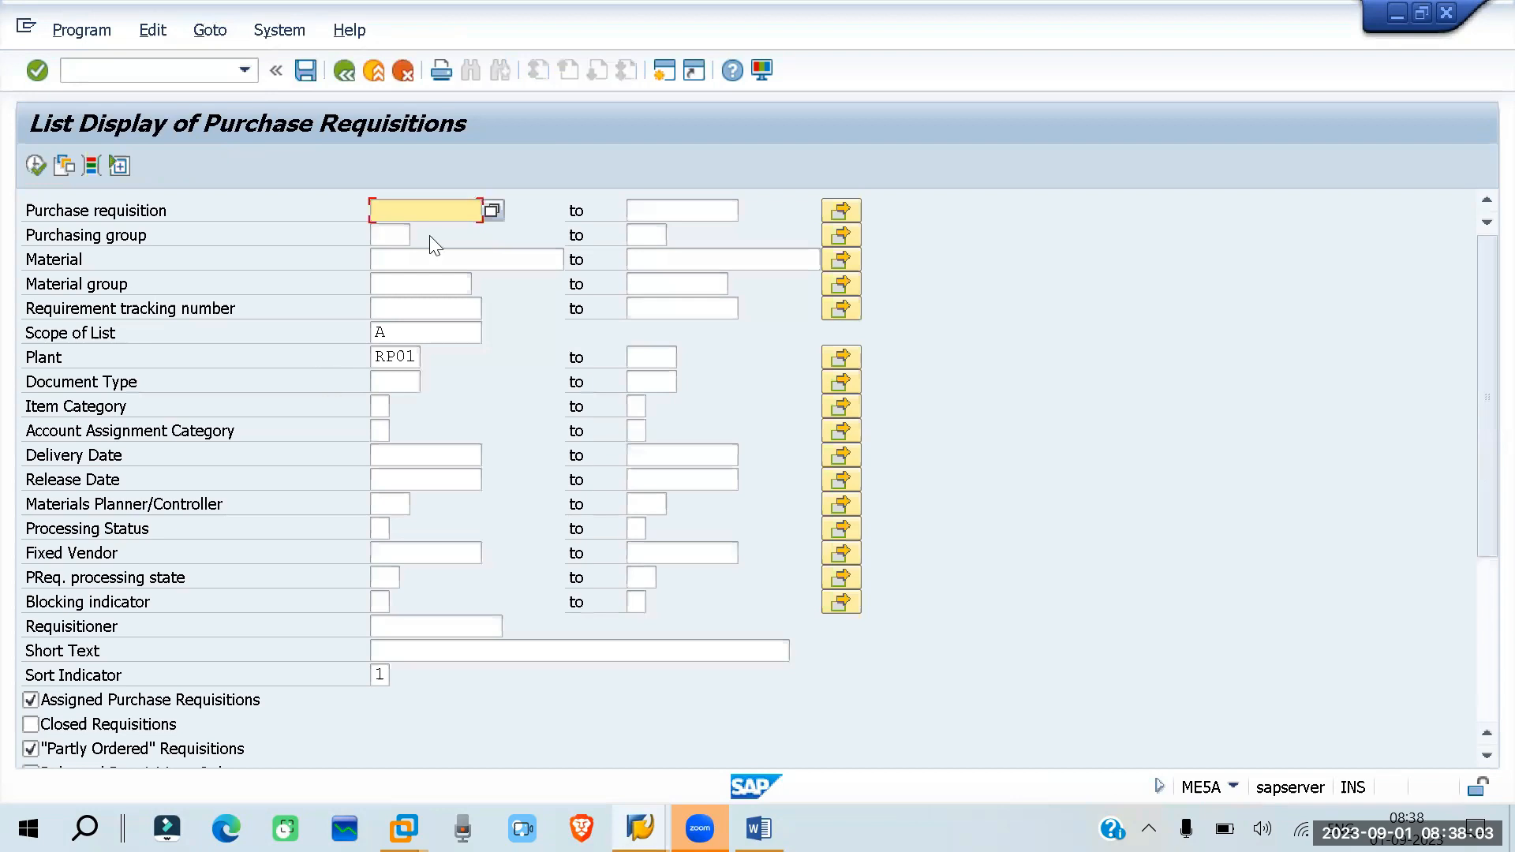
left_click(344, 73)
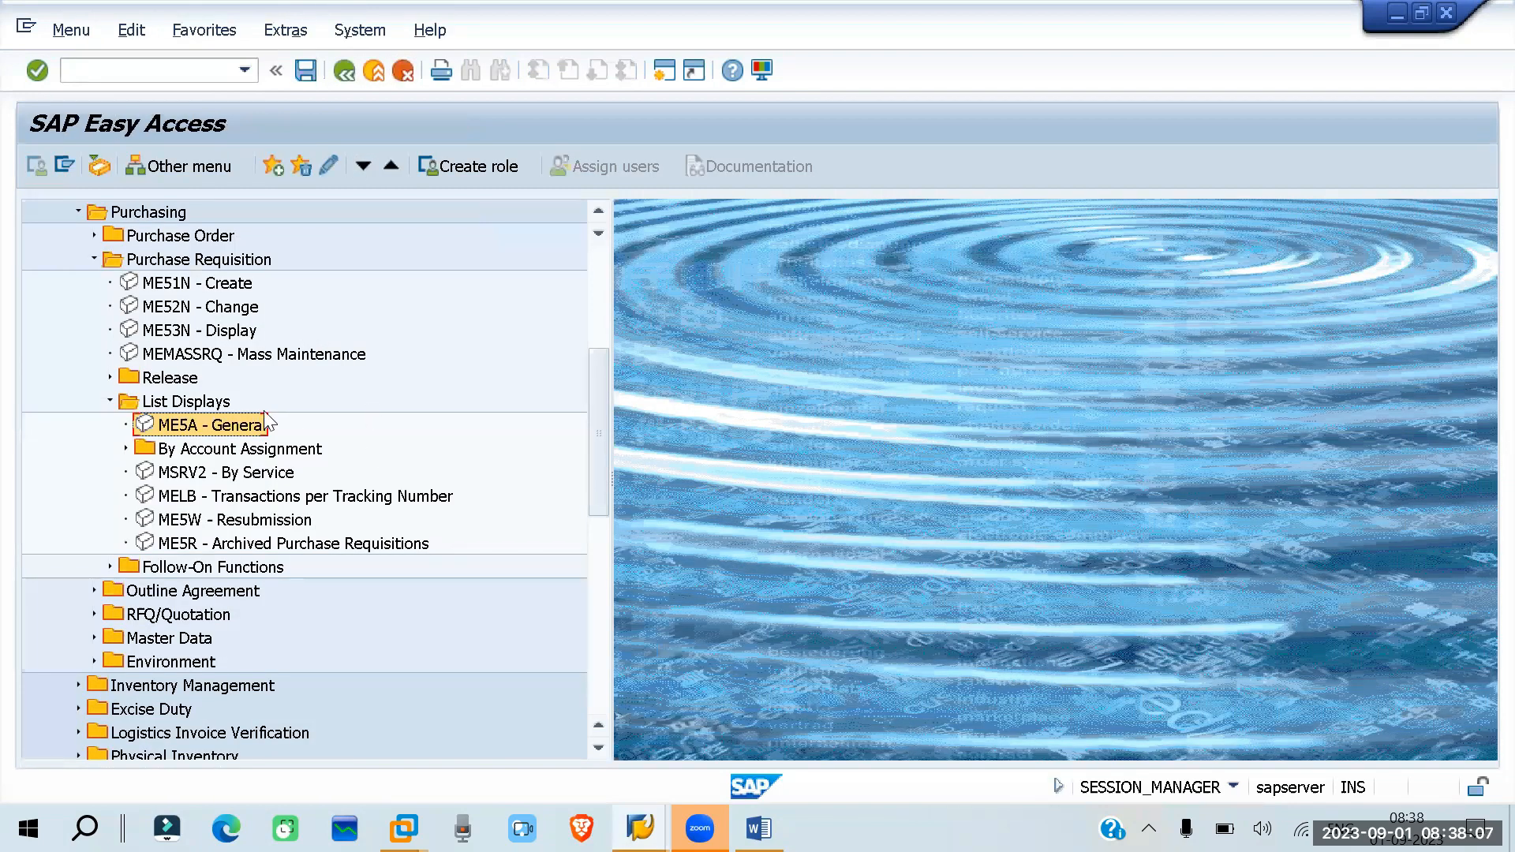
left_click(125, 450)
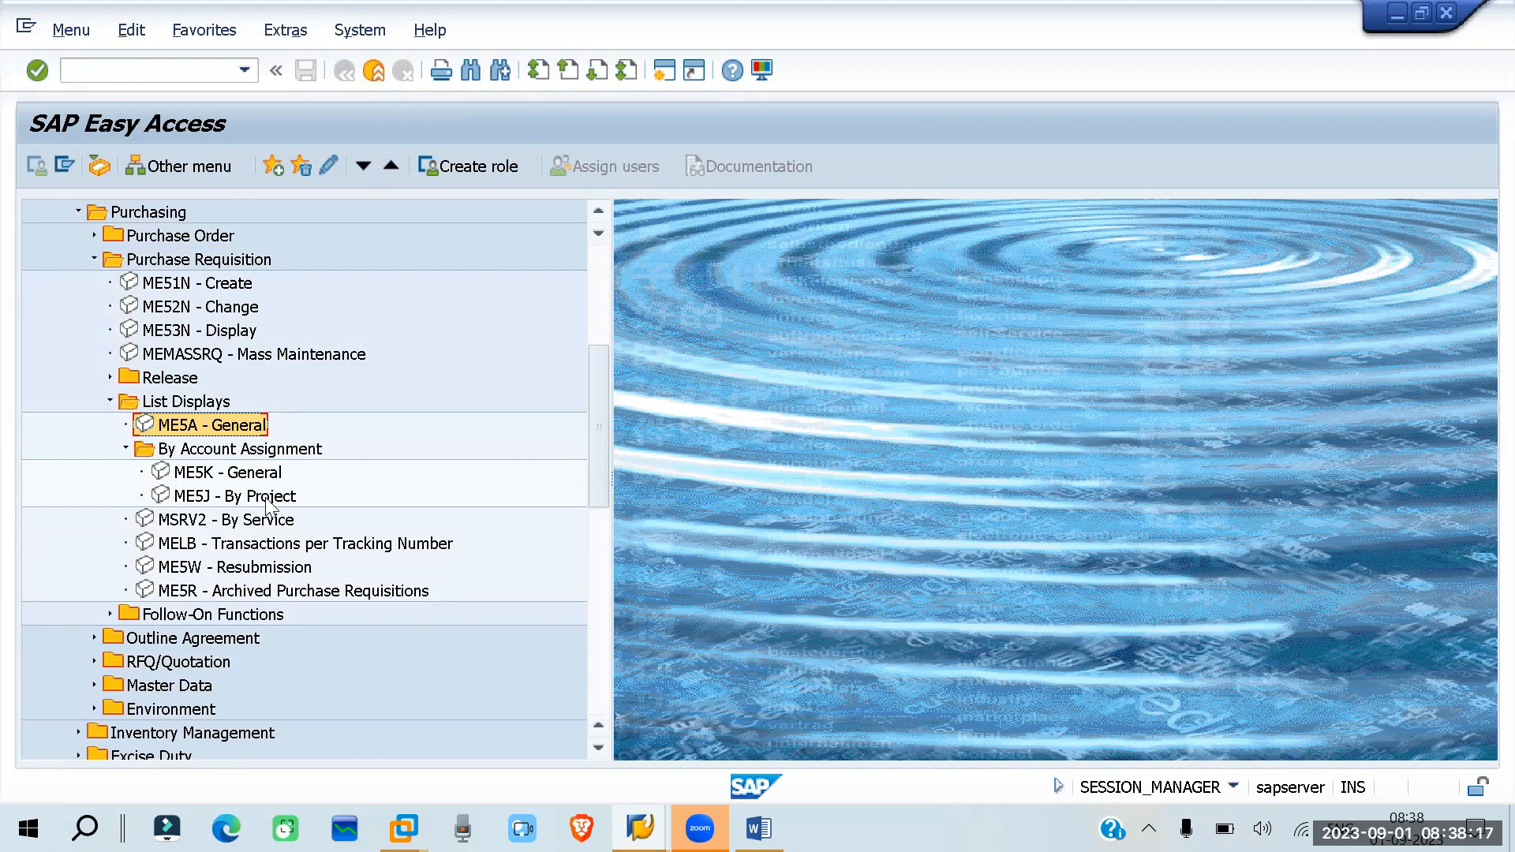
scroll(269, 505, "down", 2)
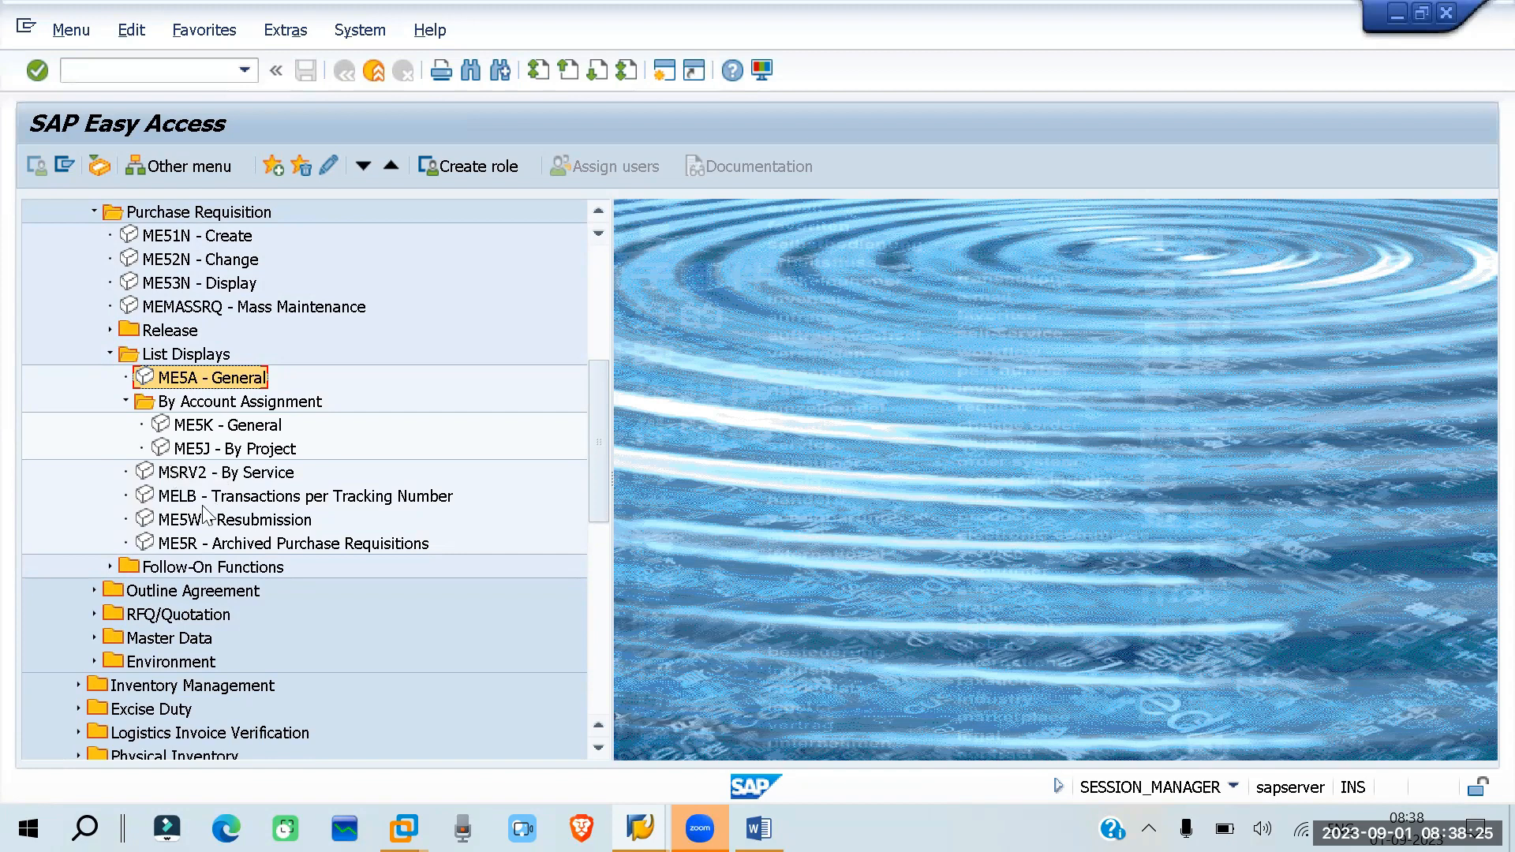
left_click(182, 500)
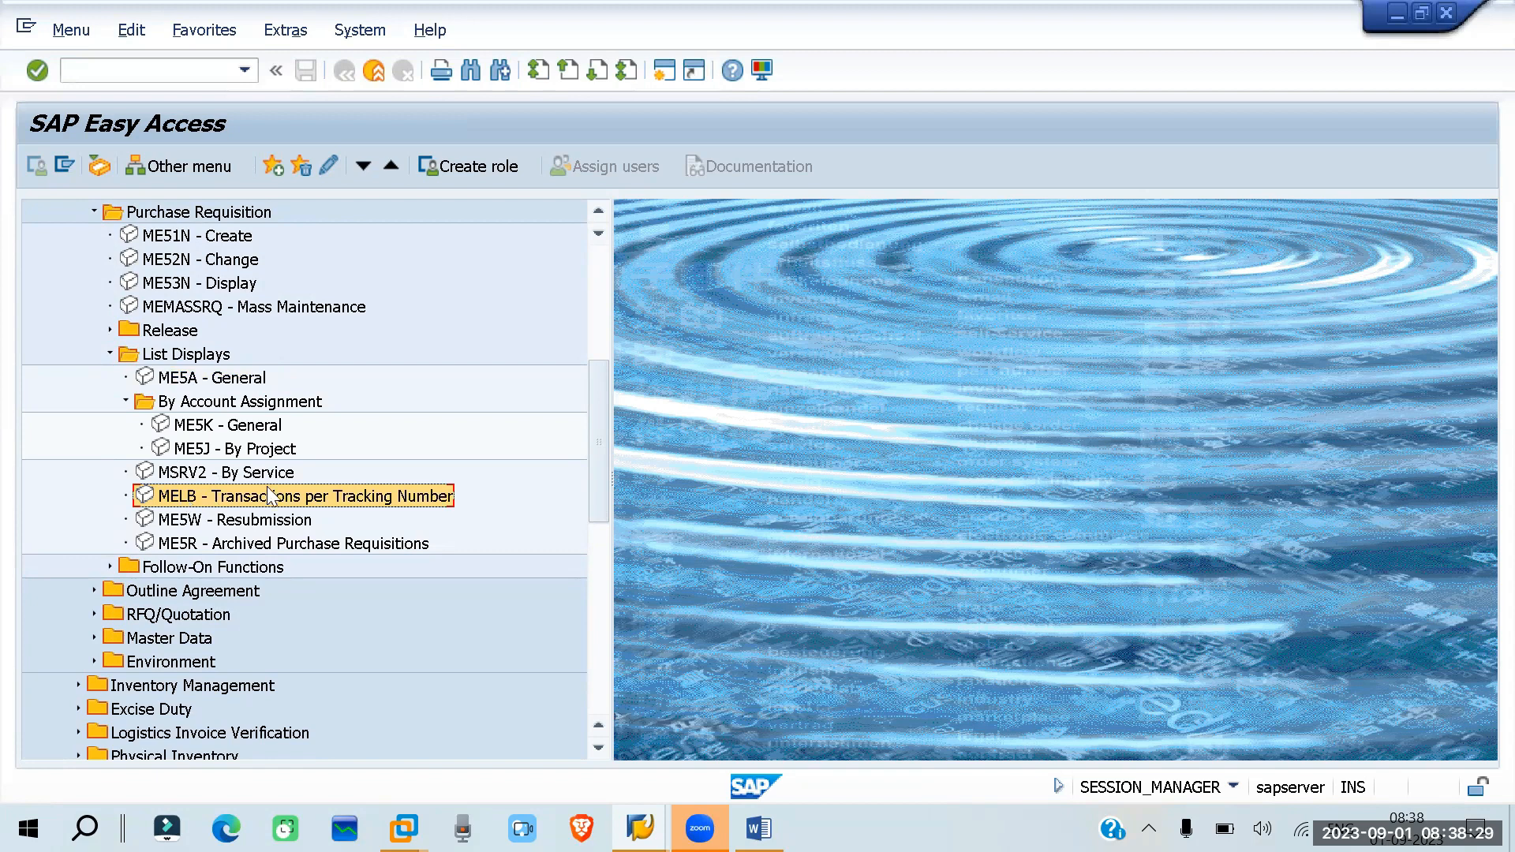
left_click(167, 546)
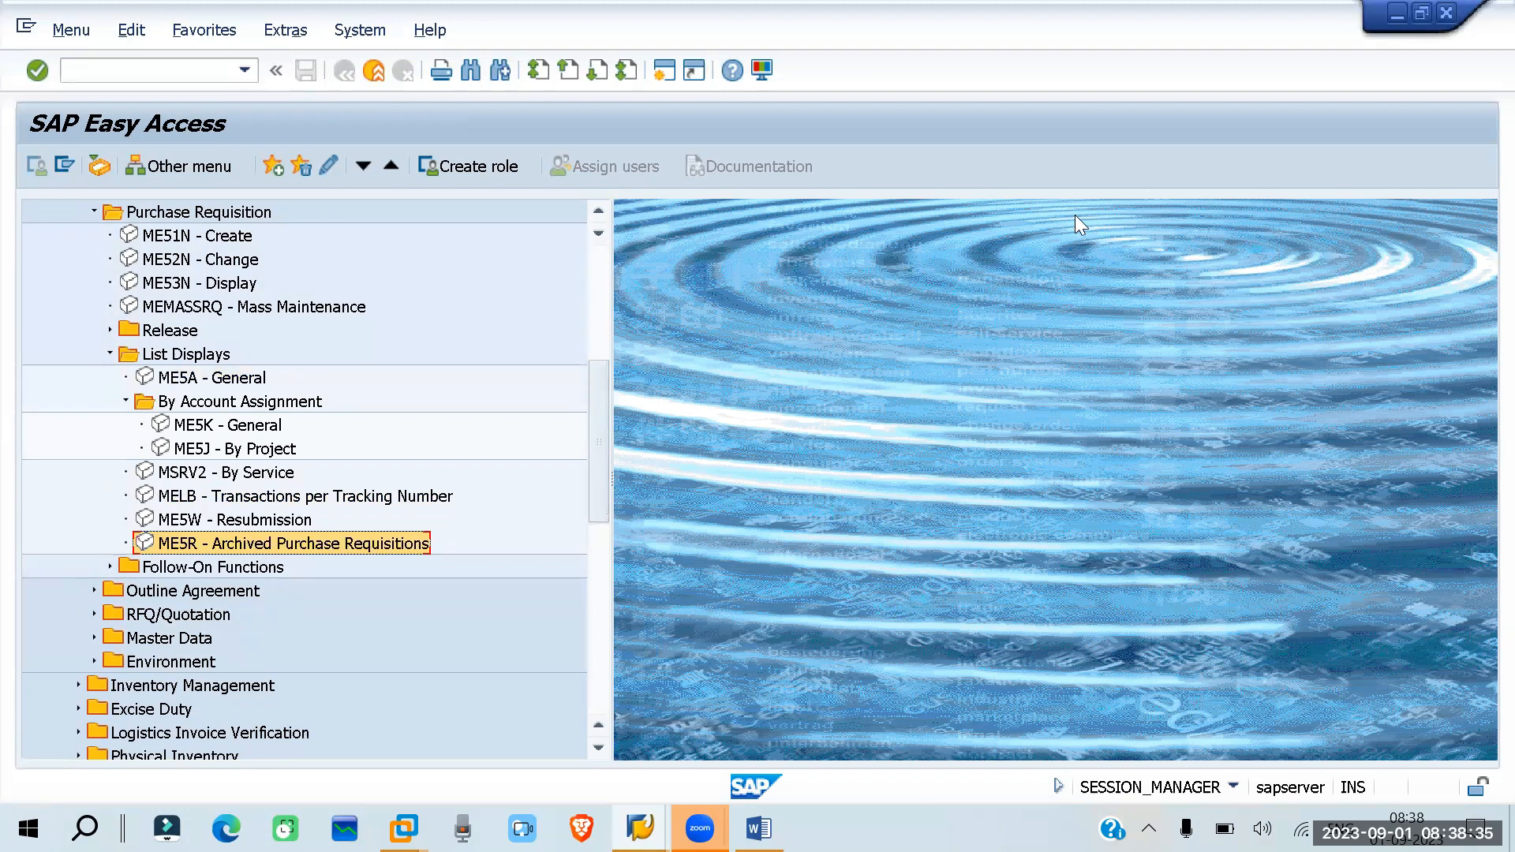
double_click(195, 543)
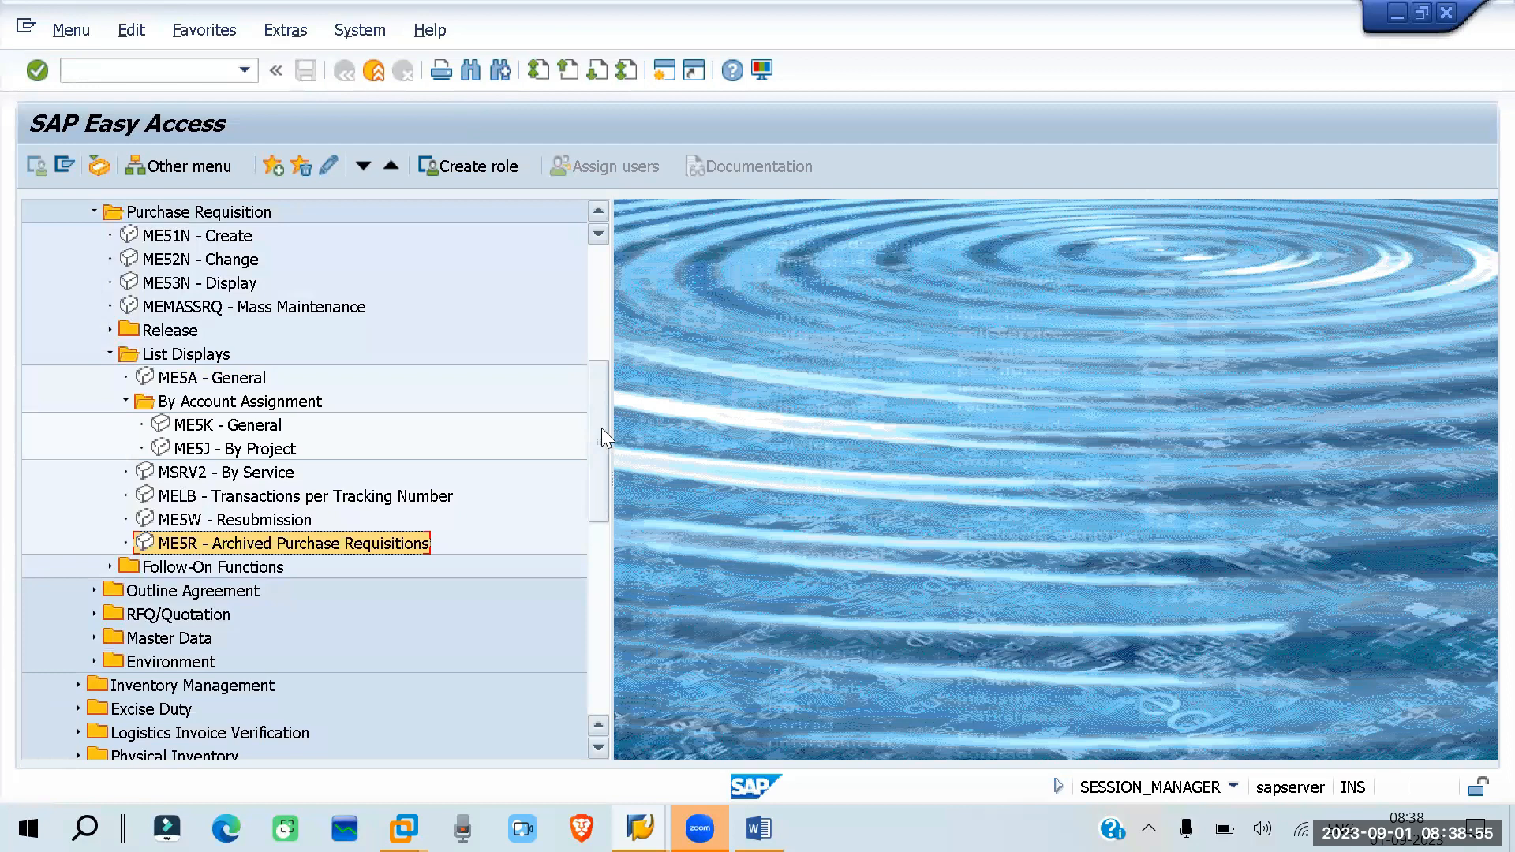
- Reopen the ME5A general list display and set the plant to T110
double_click(150, 374)
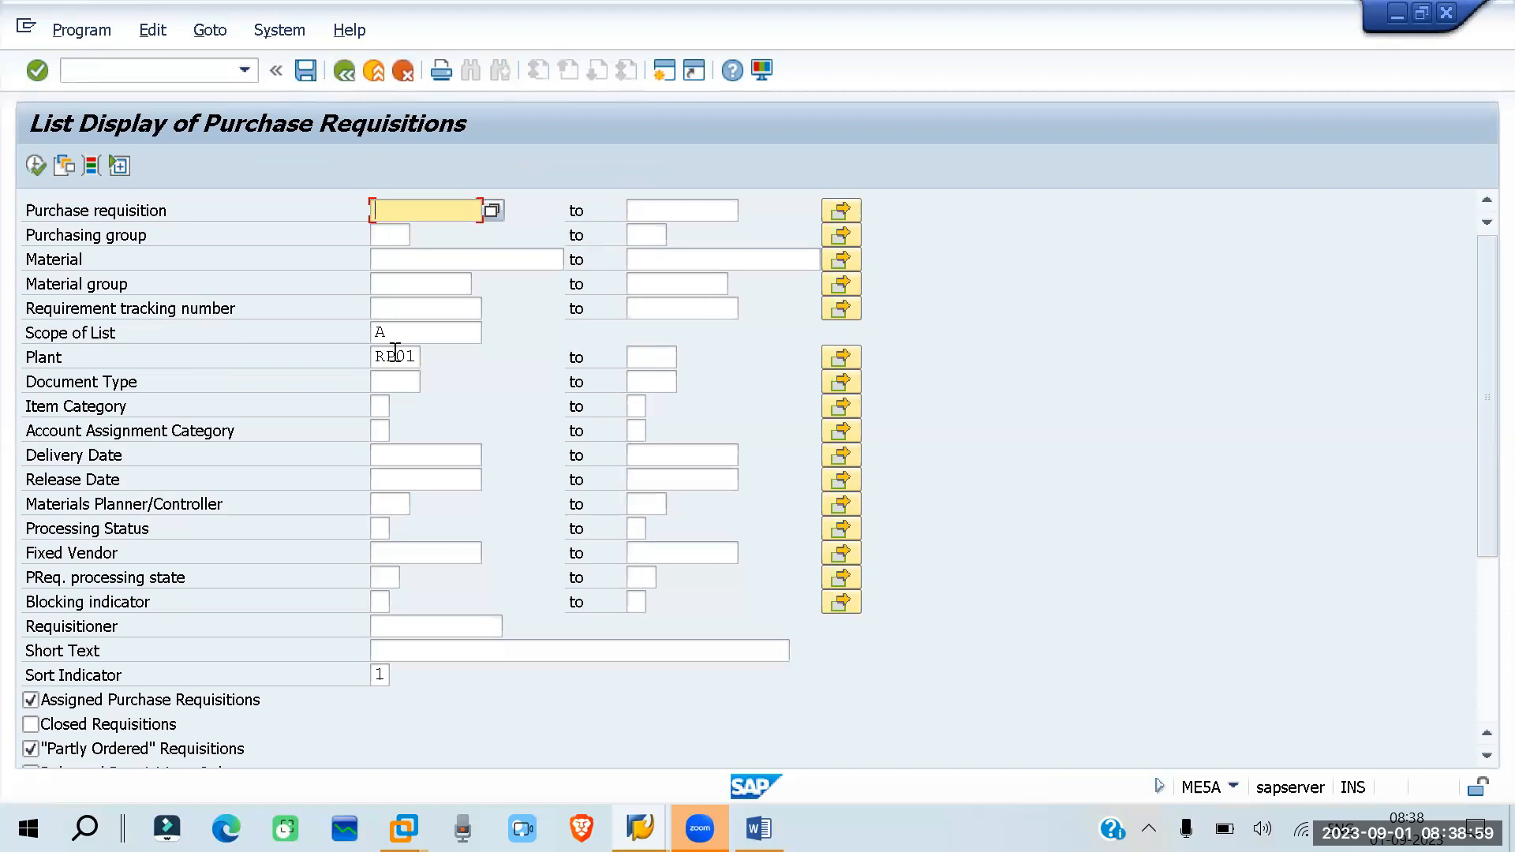
left_click(407, 356)
key("BackSpace")
key("BackSpace")
key("BackSpace")
key("BackSpace")
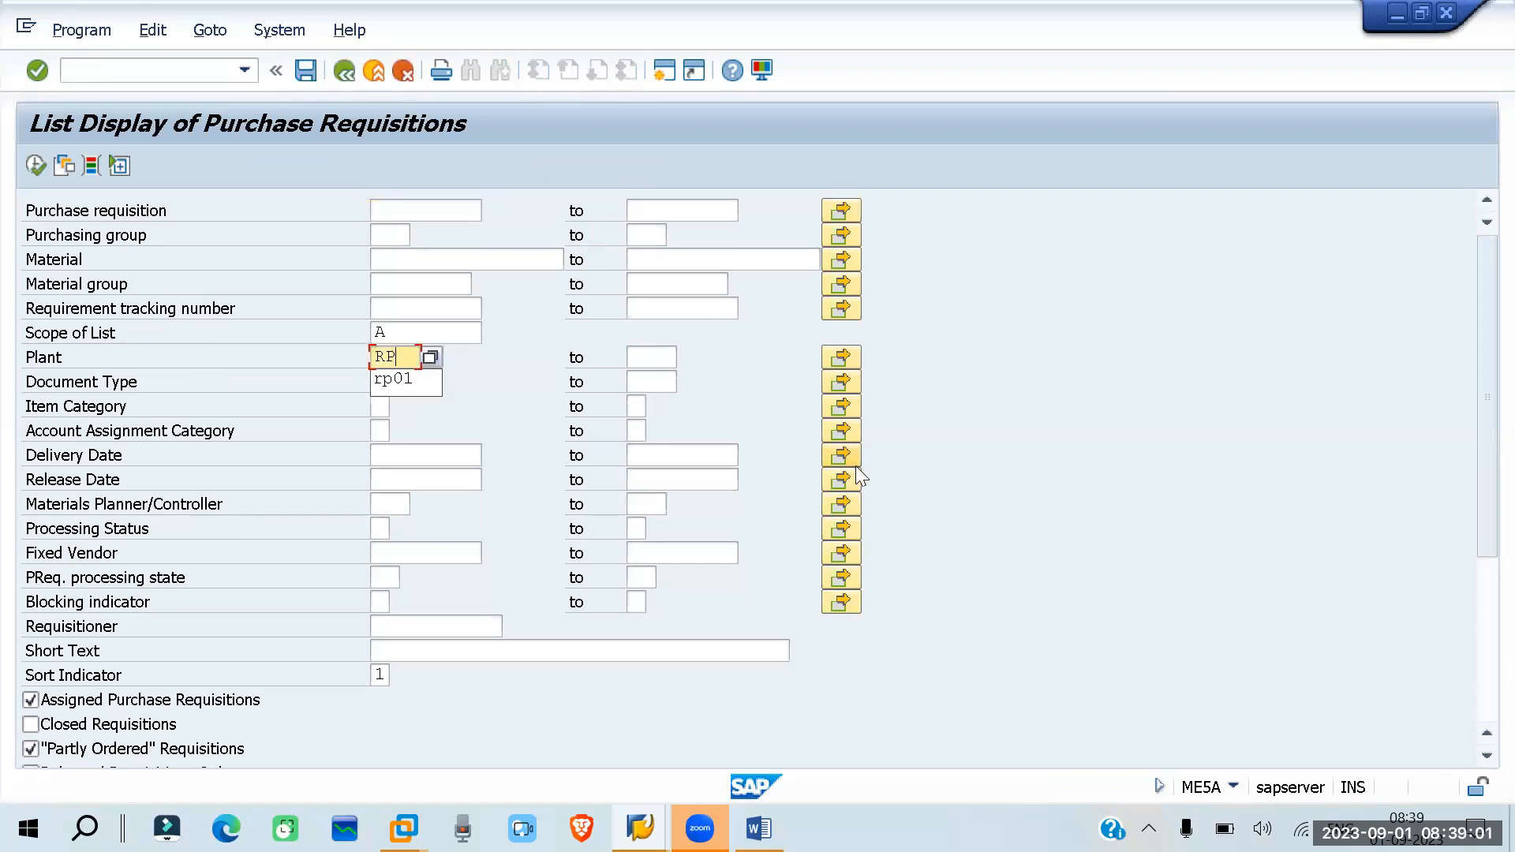
type("t11")
key("Down")
key("Return")
- Run the requisition list and examine materials, quantities, delivery dates and requesters for plant T110
left_click(35, 165)
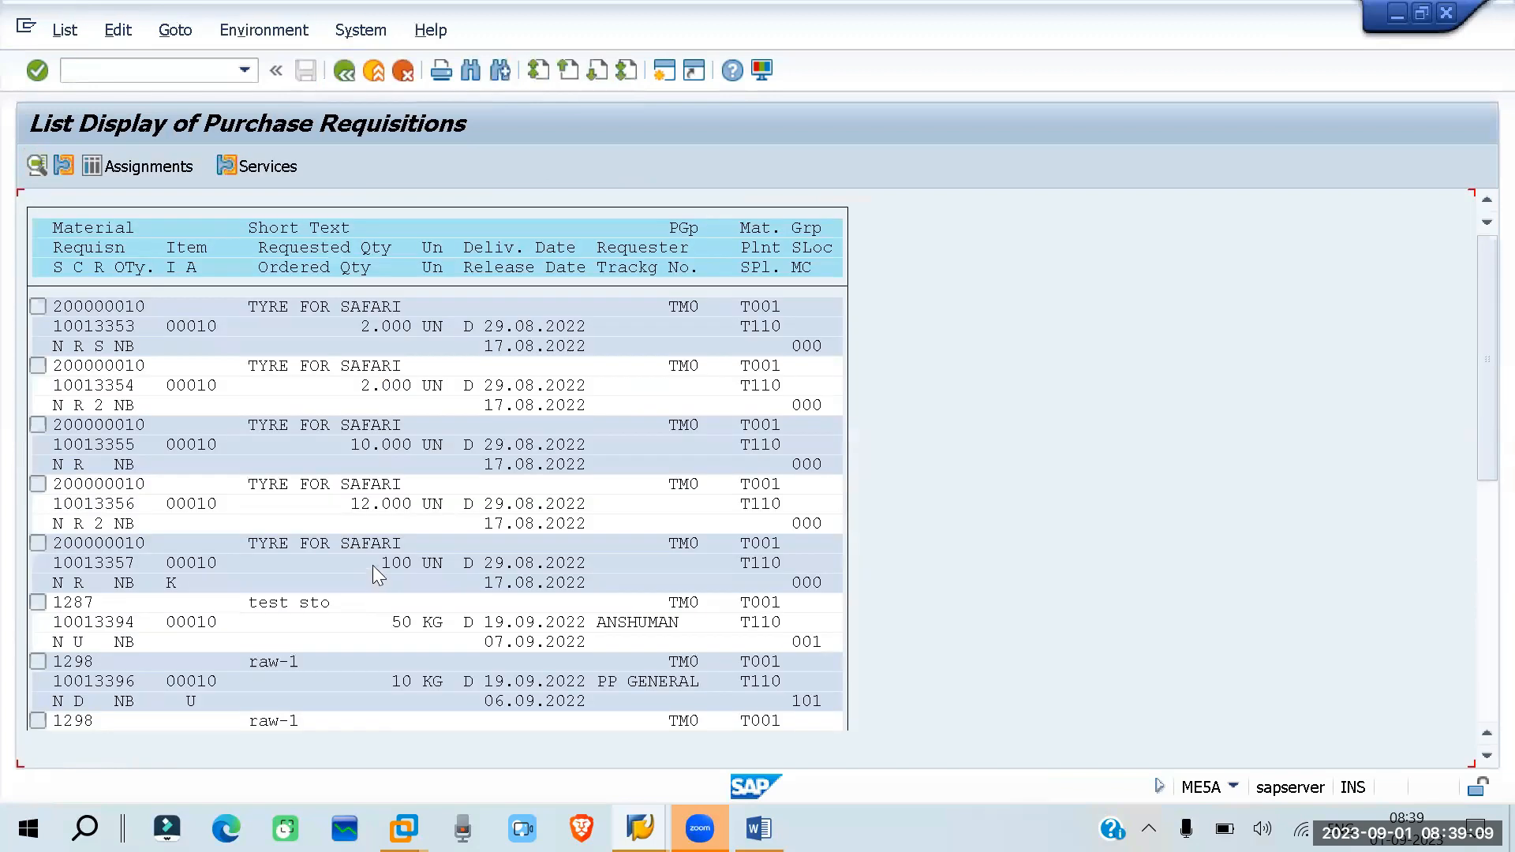
scroll(170, 328, "down", 1)
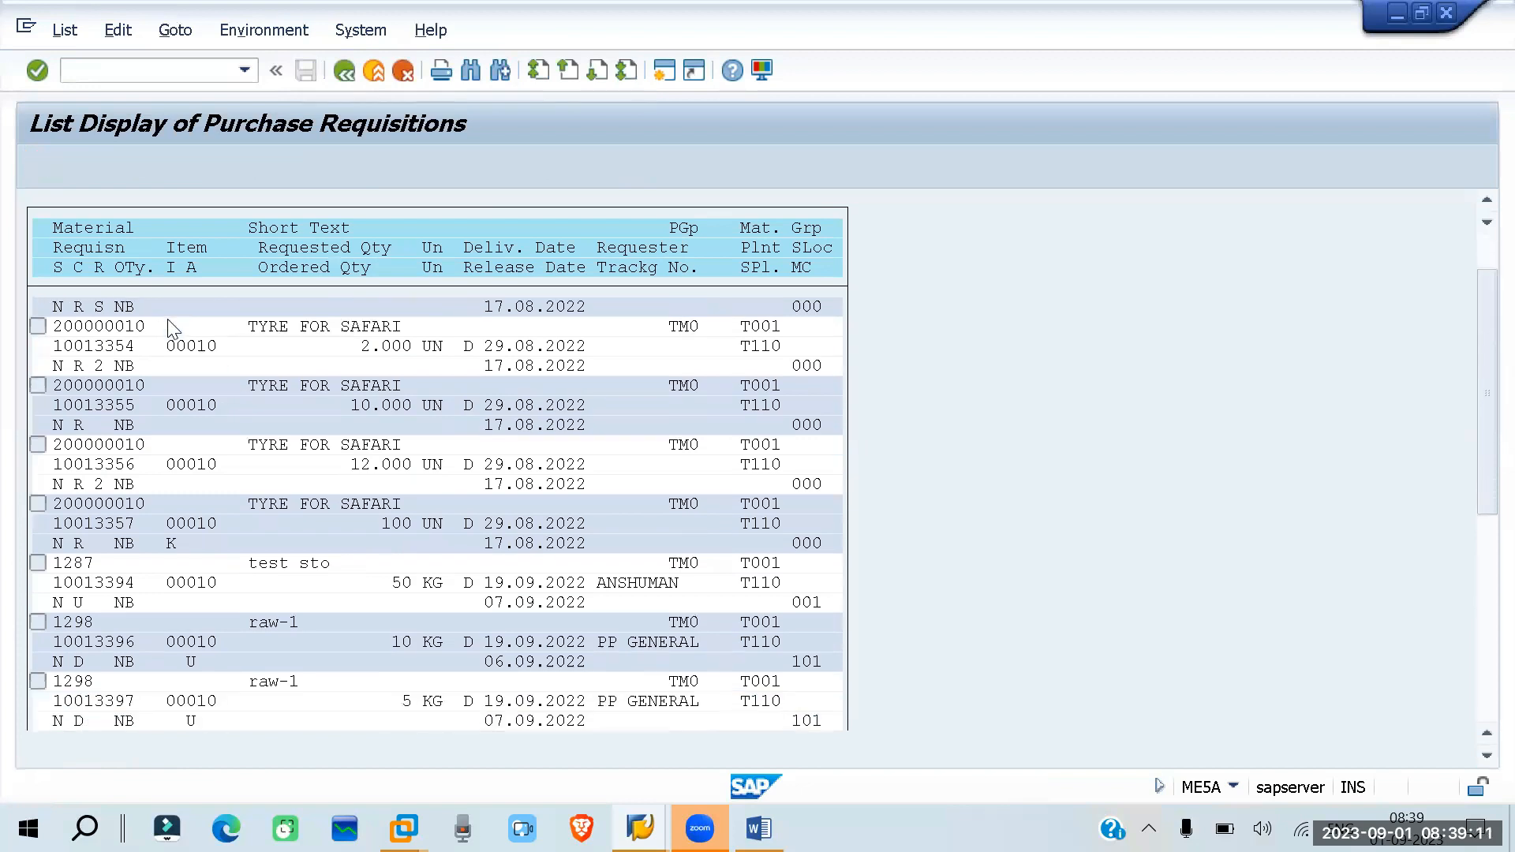
scroll(160, 355, "down", 2)
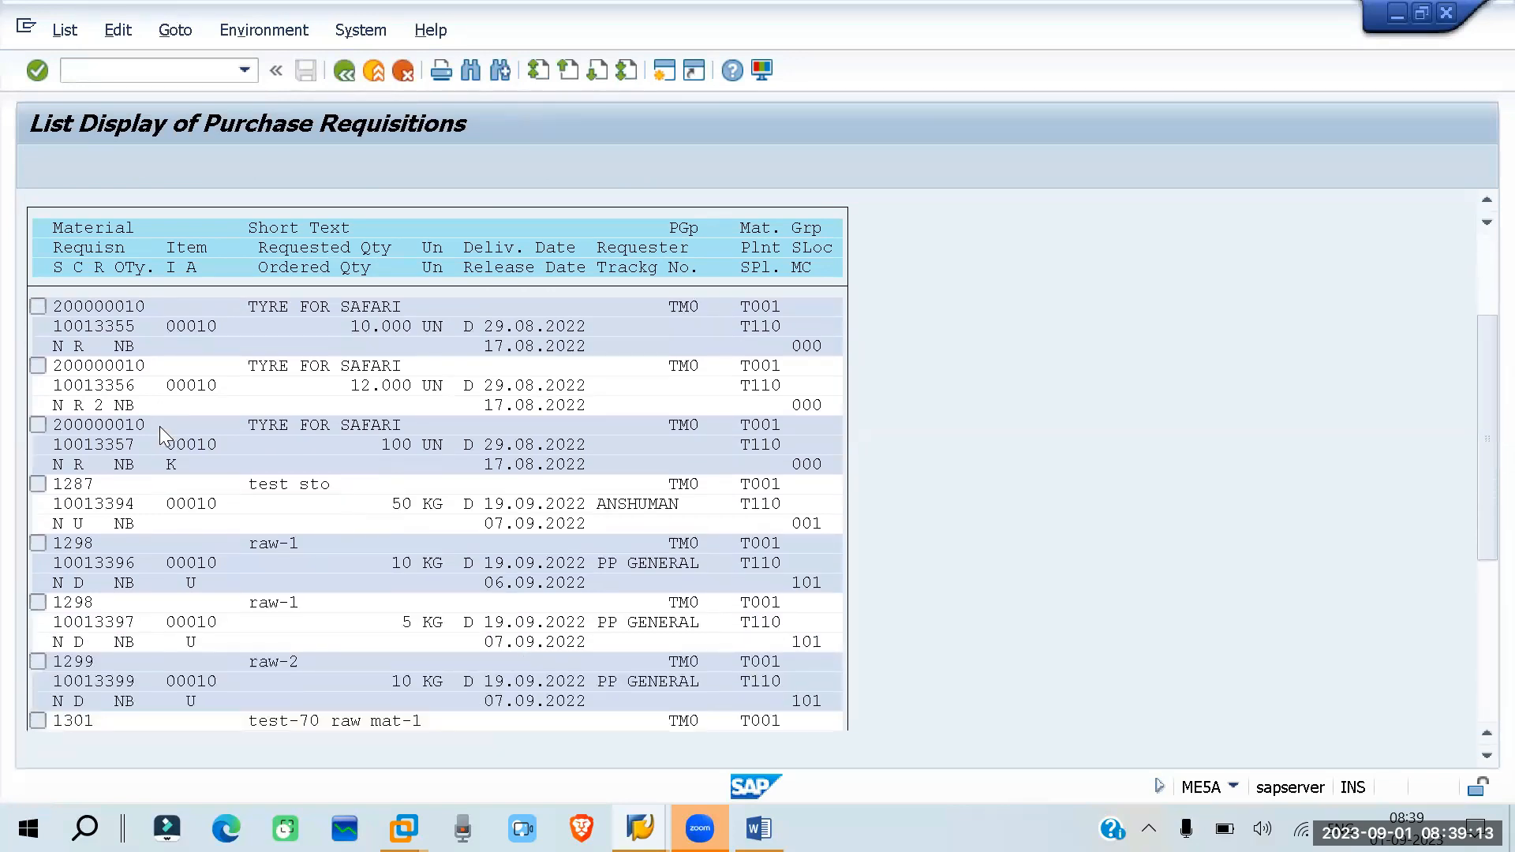
scroll(160, 427, "down", 2)
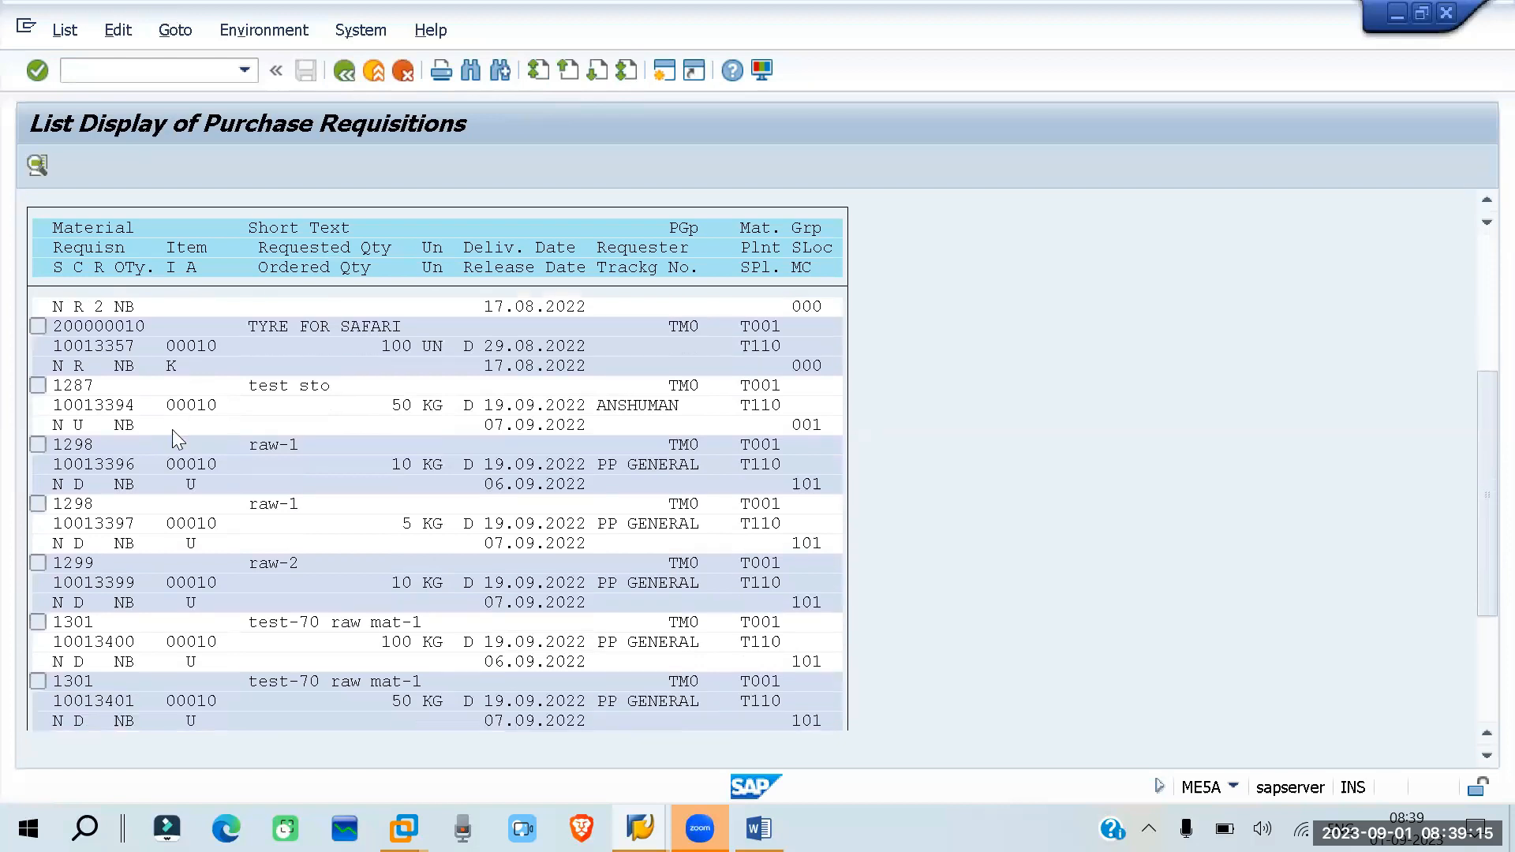
- Review the remaining plant T110 requisitions, including the TYRE FOR SAFARI and raw material items, and return to the selection criteria
scroll(379, 536, "down", 2)
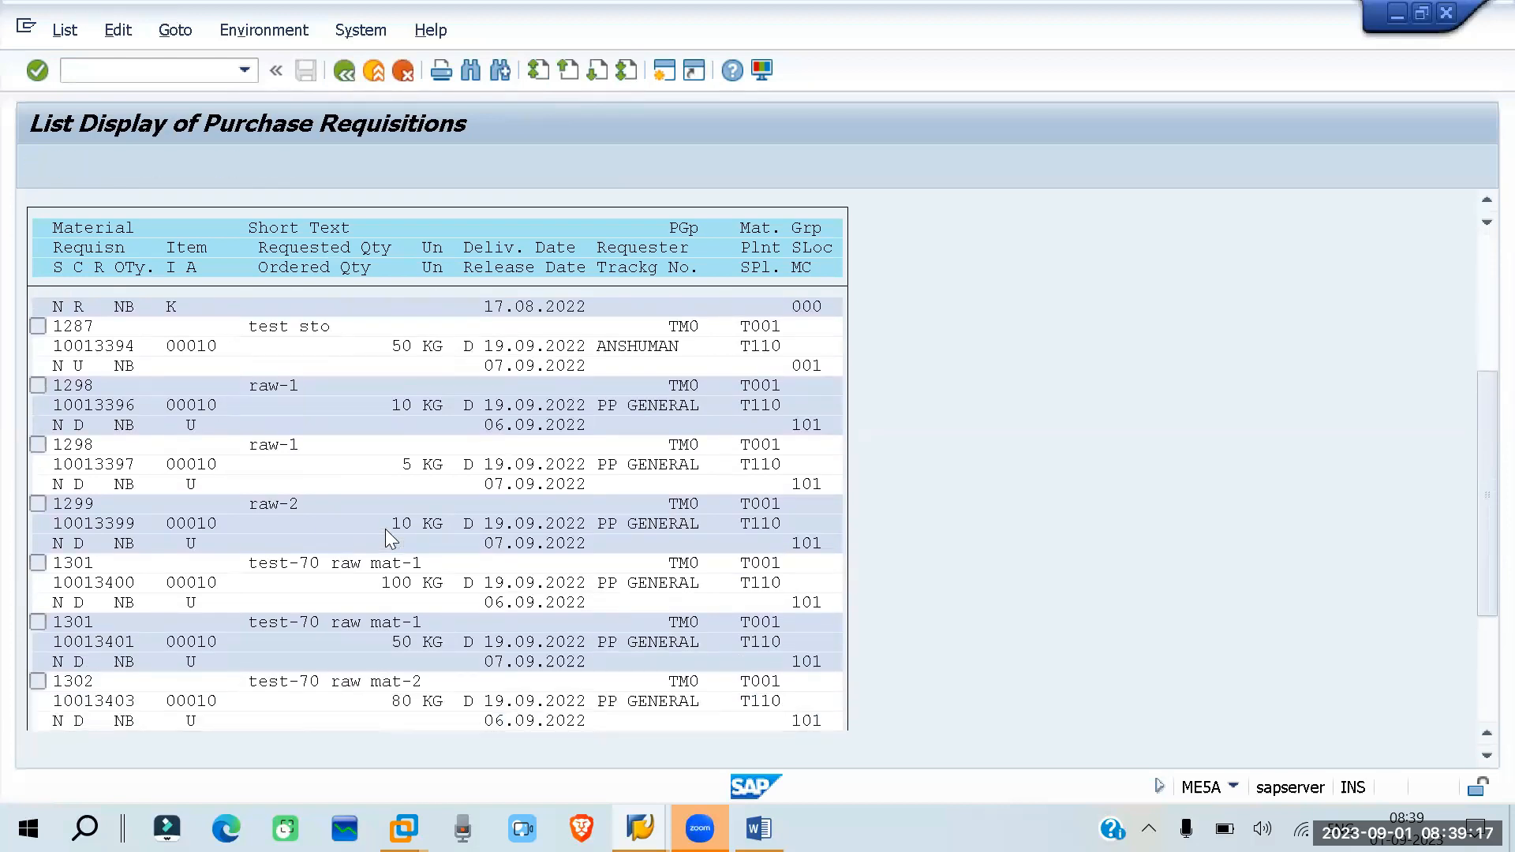
scroll(387, 539, "up", 1)
scroll(385, 529, "up", 2)
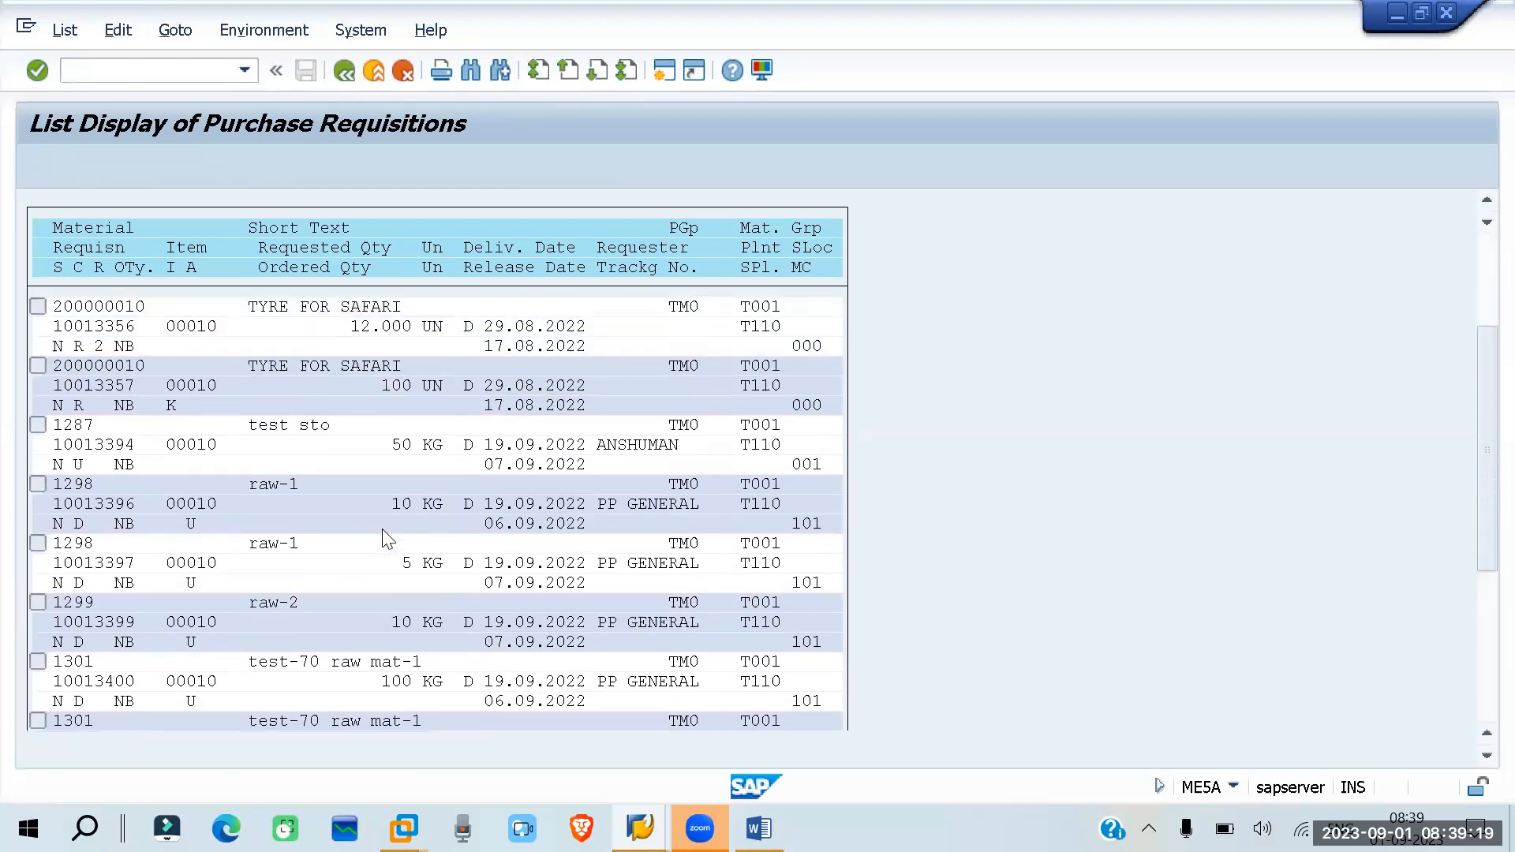
scroll(382, 529, "up", 3)
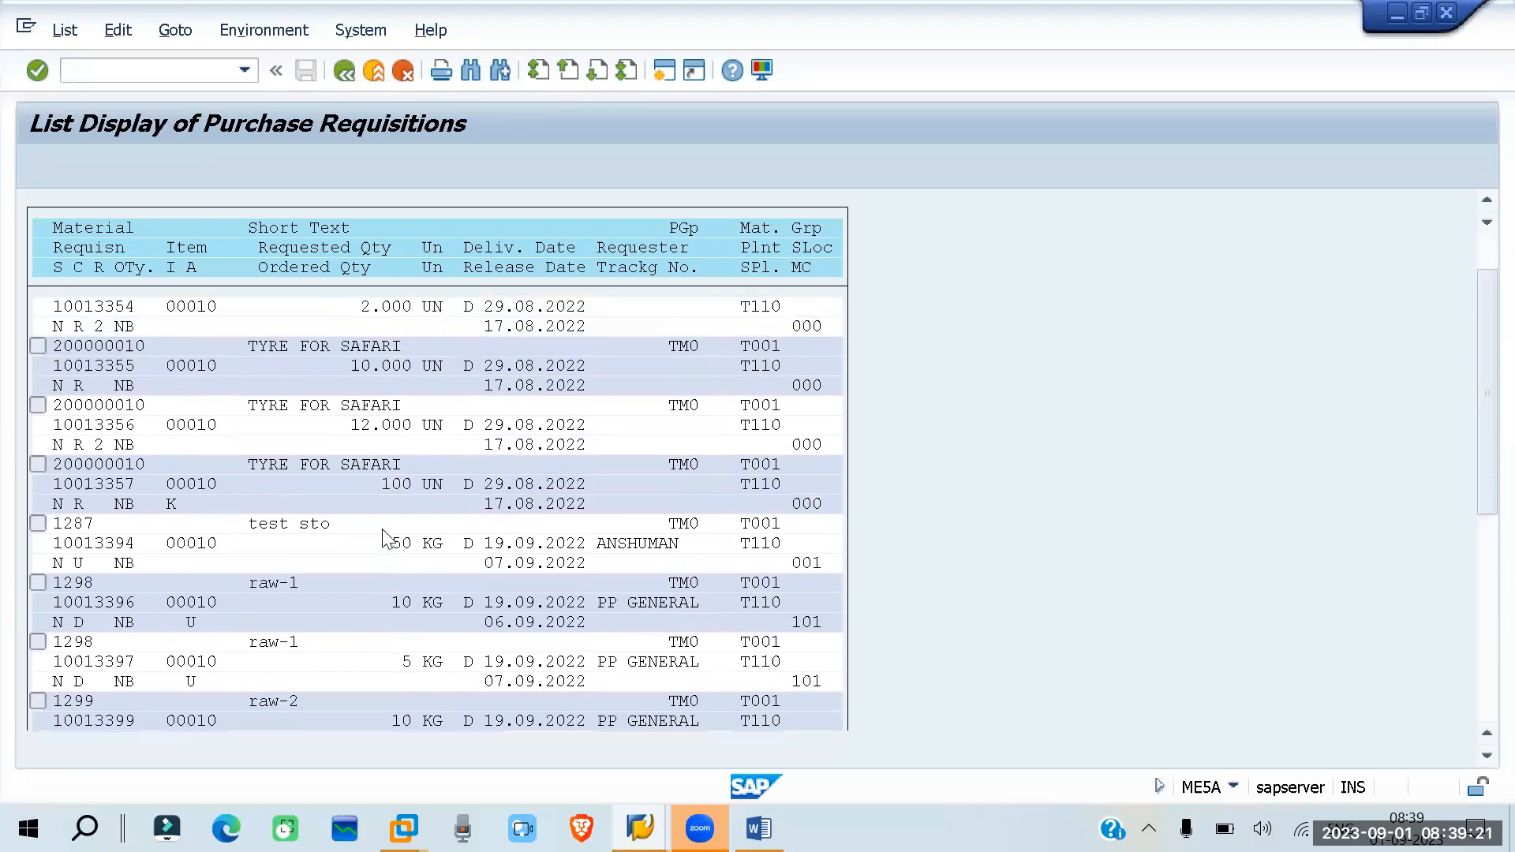
scroll(434, 474, "up", 1)
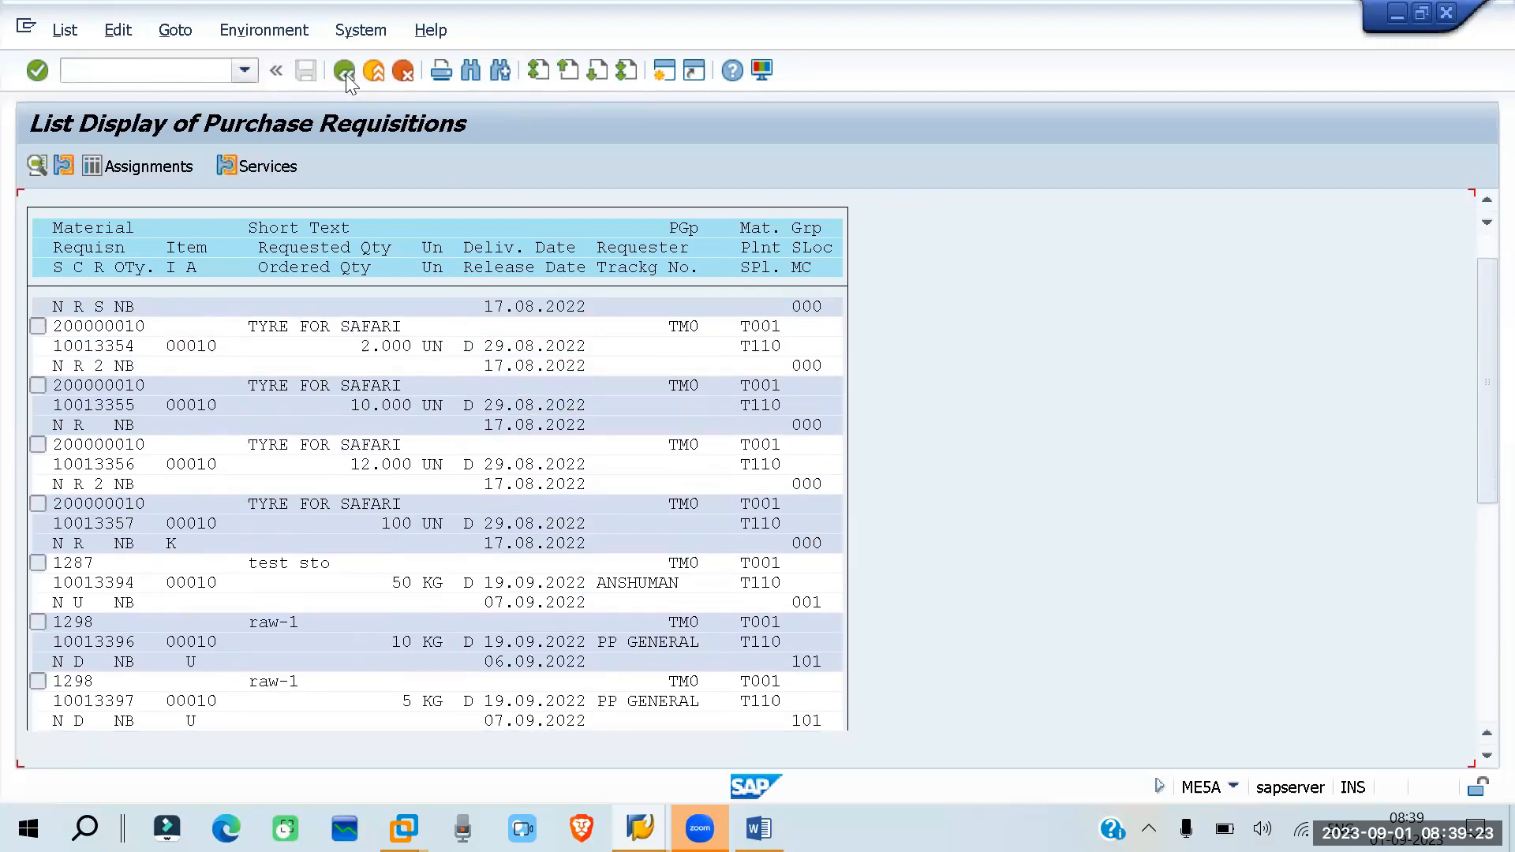
key("F3")
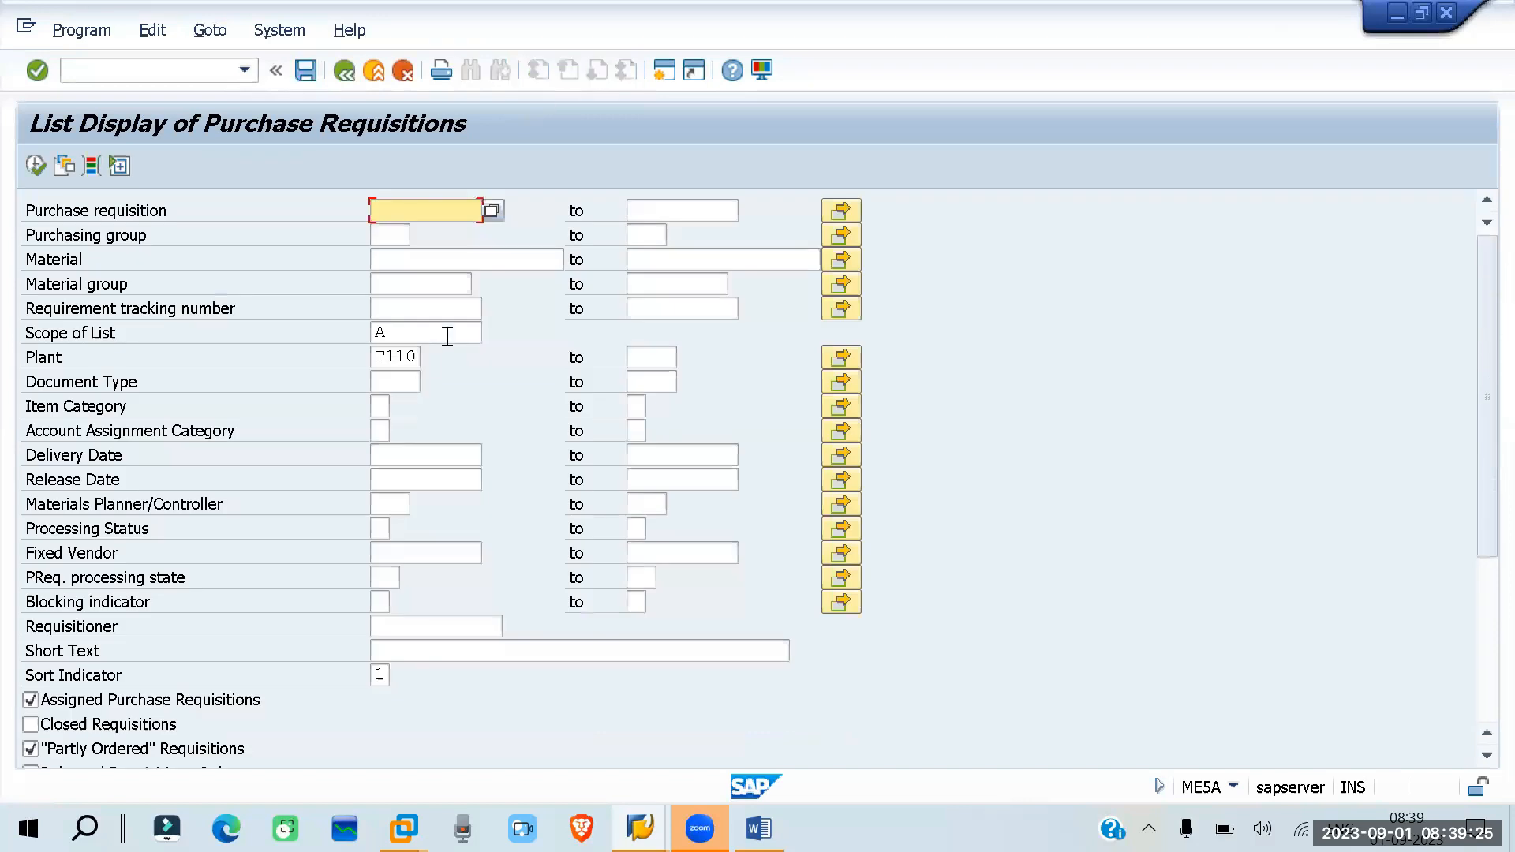
- Clear the plant, run the requisition list for material 1343, and return to the selection criteria
double_click(399, 357)
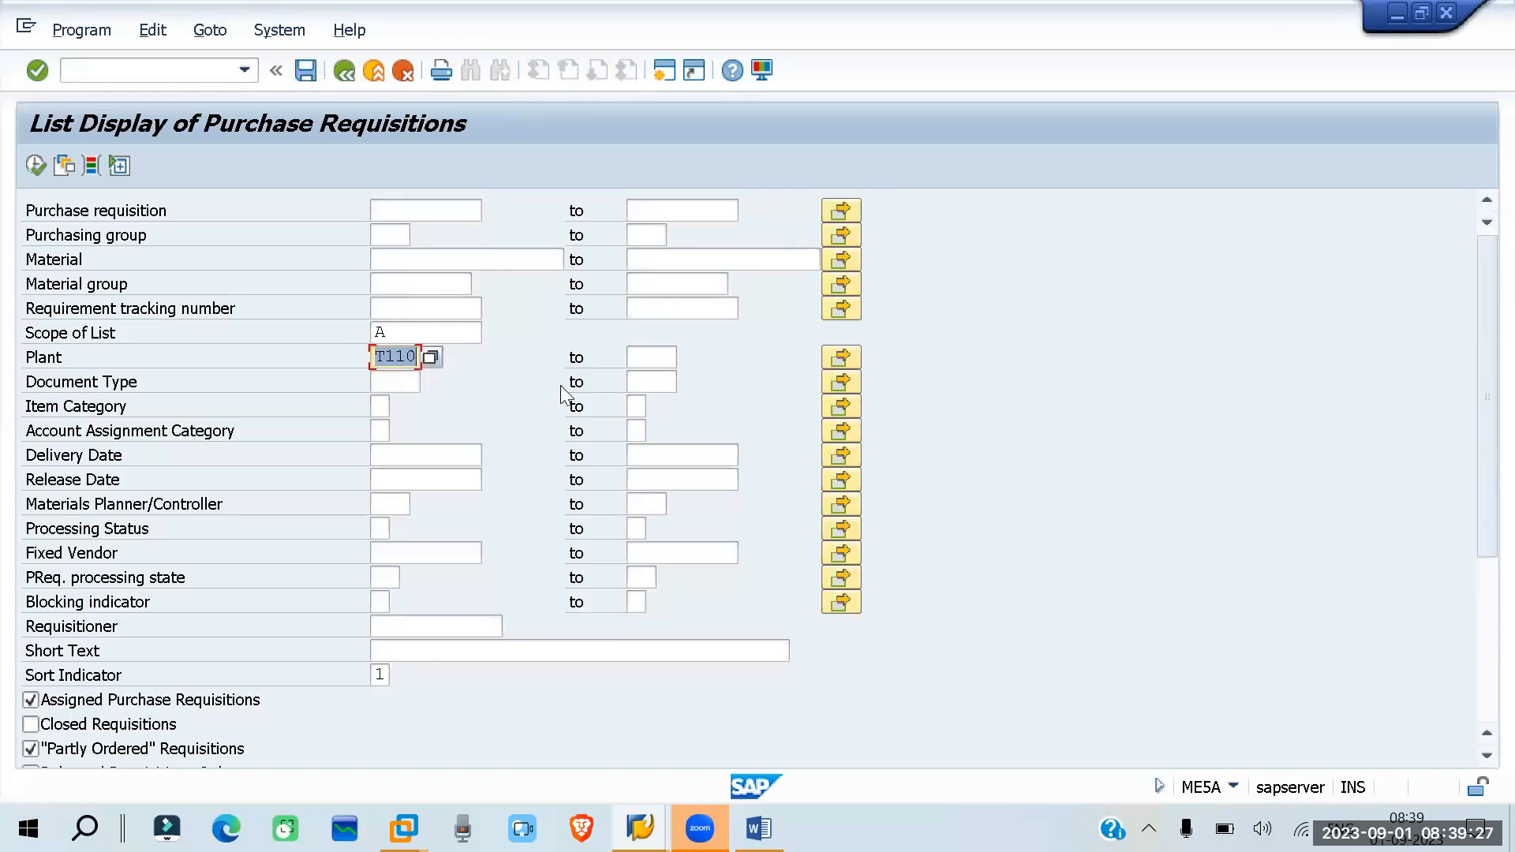
key("Delete")
left_click(458, 262)
type("133")
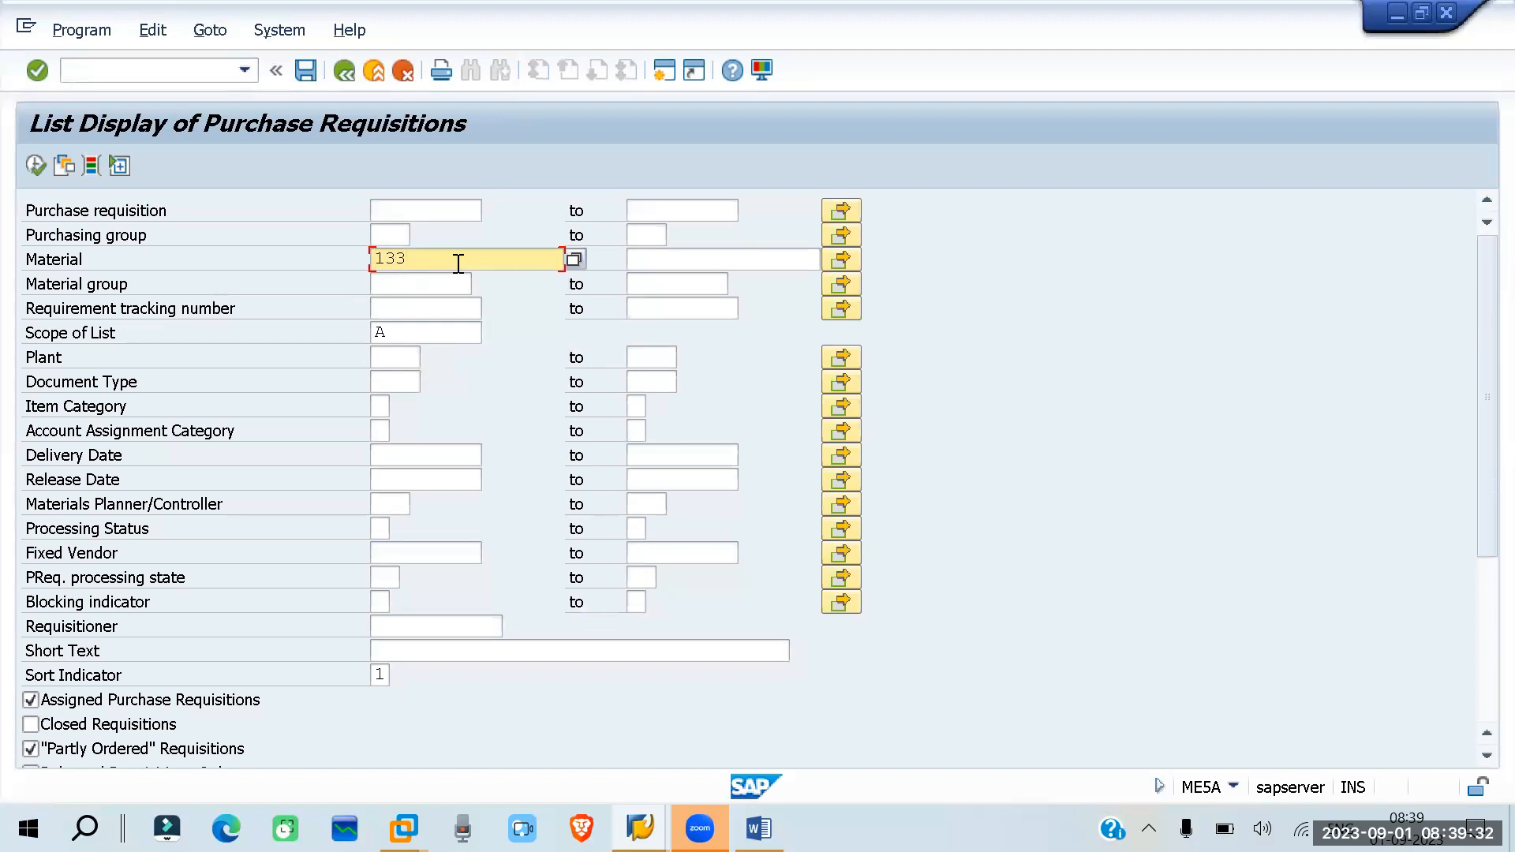
key("BackSpace")
type("43")
left_click(36, 164)
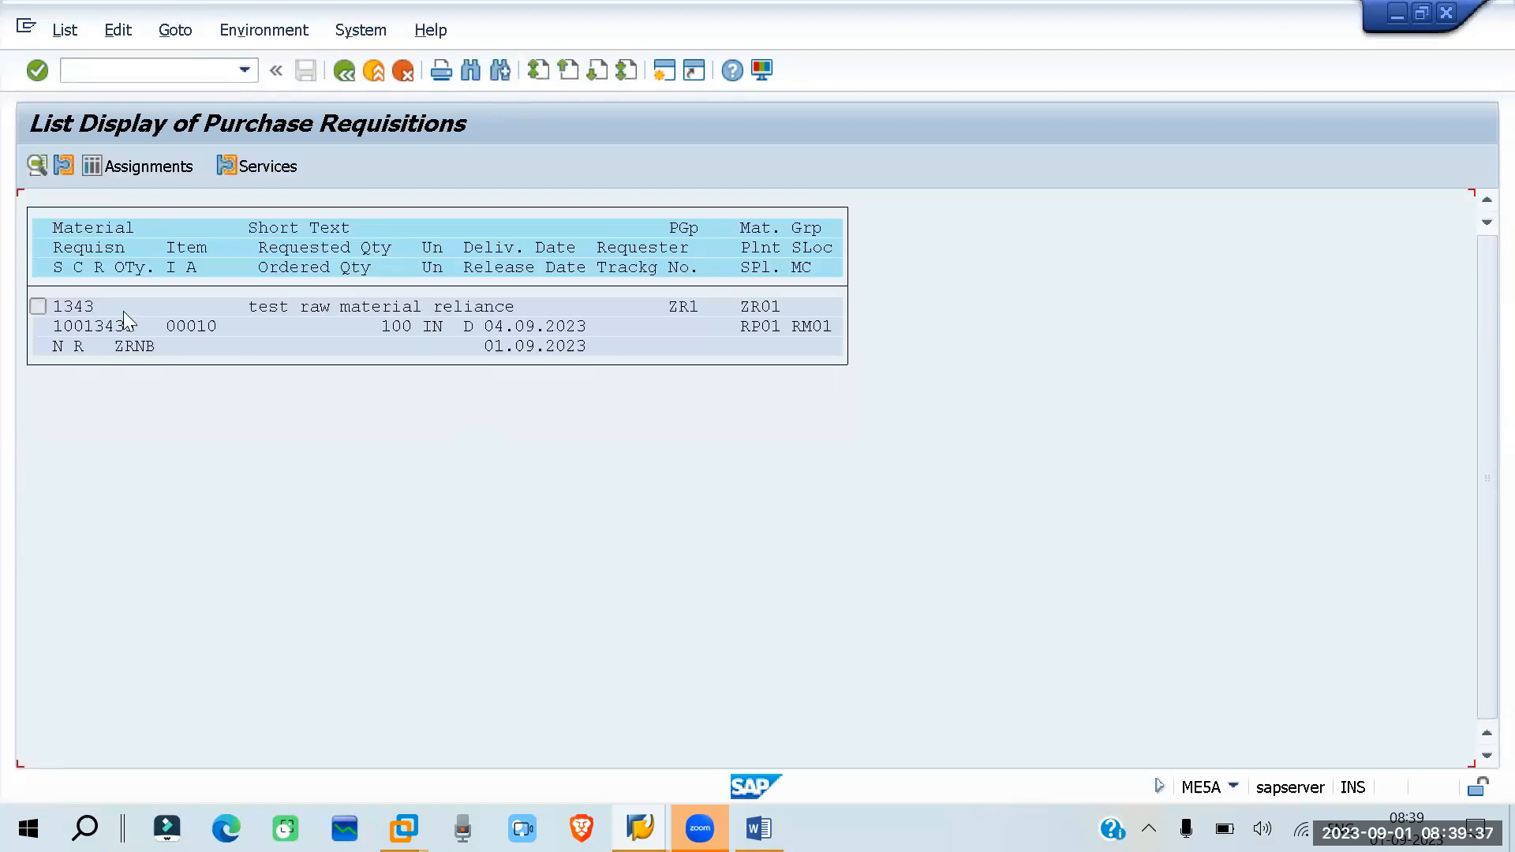
left_click(344, 70)
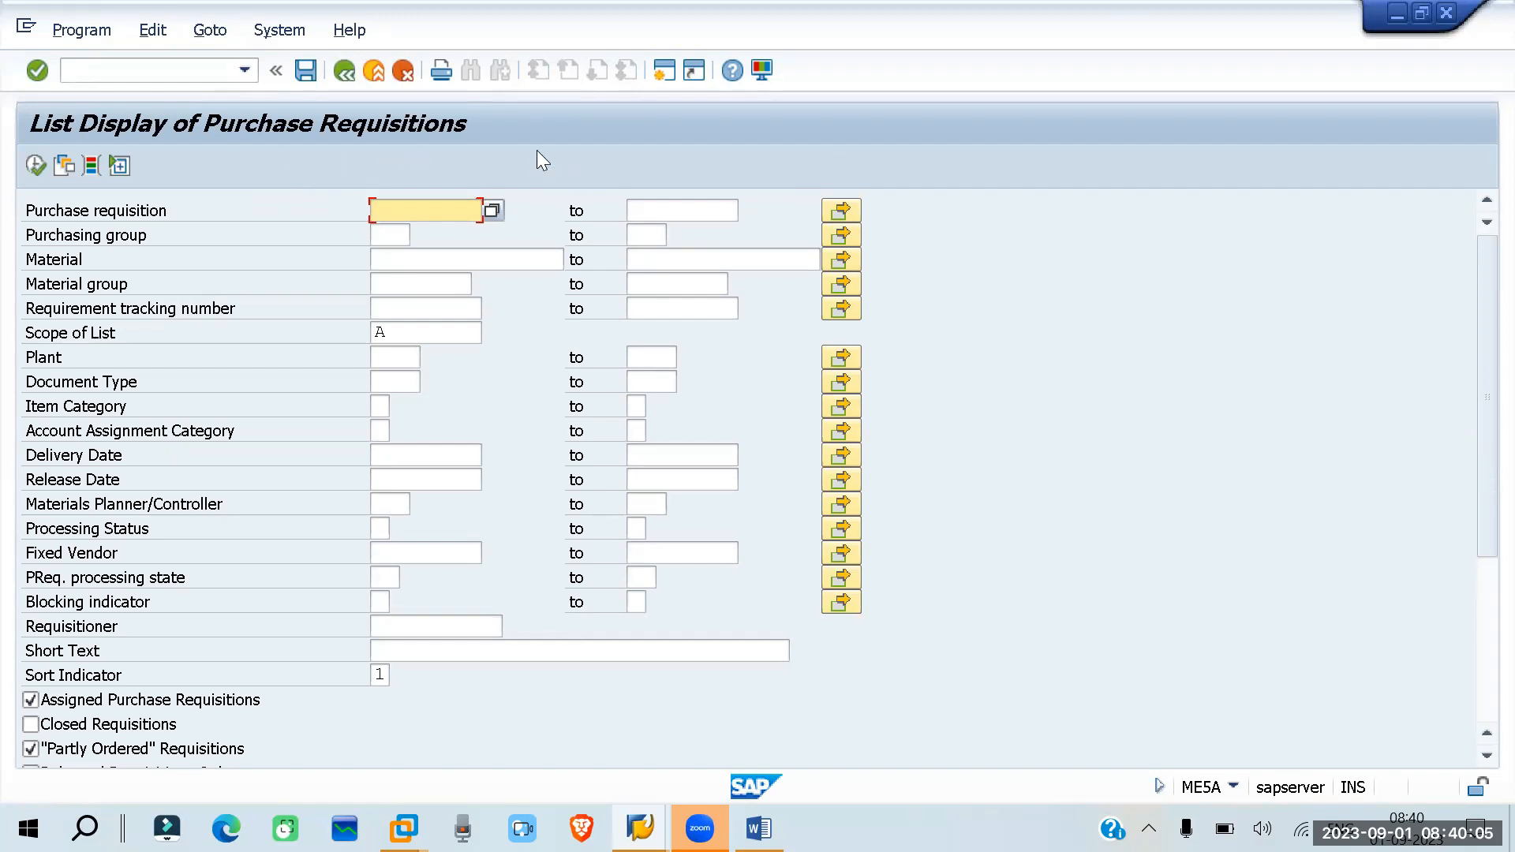
- Switch to the Word notes and point out RFQ in the PR-RFQ-PO line by selecting it briefly
left_click(759, 829)
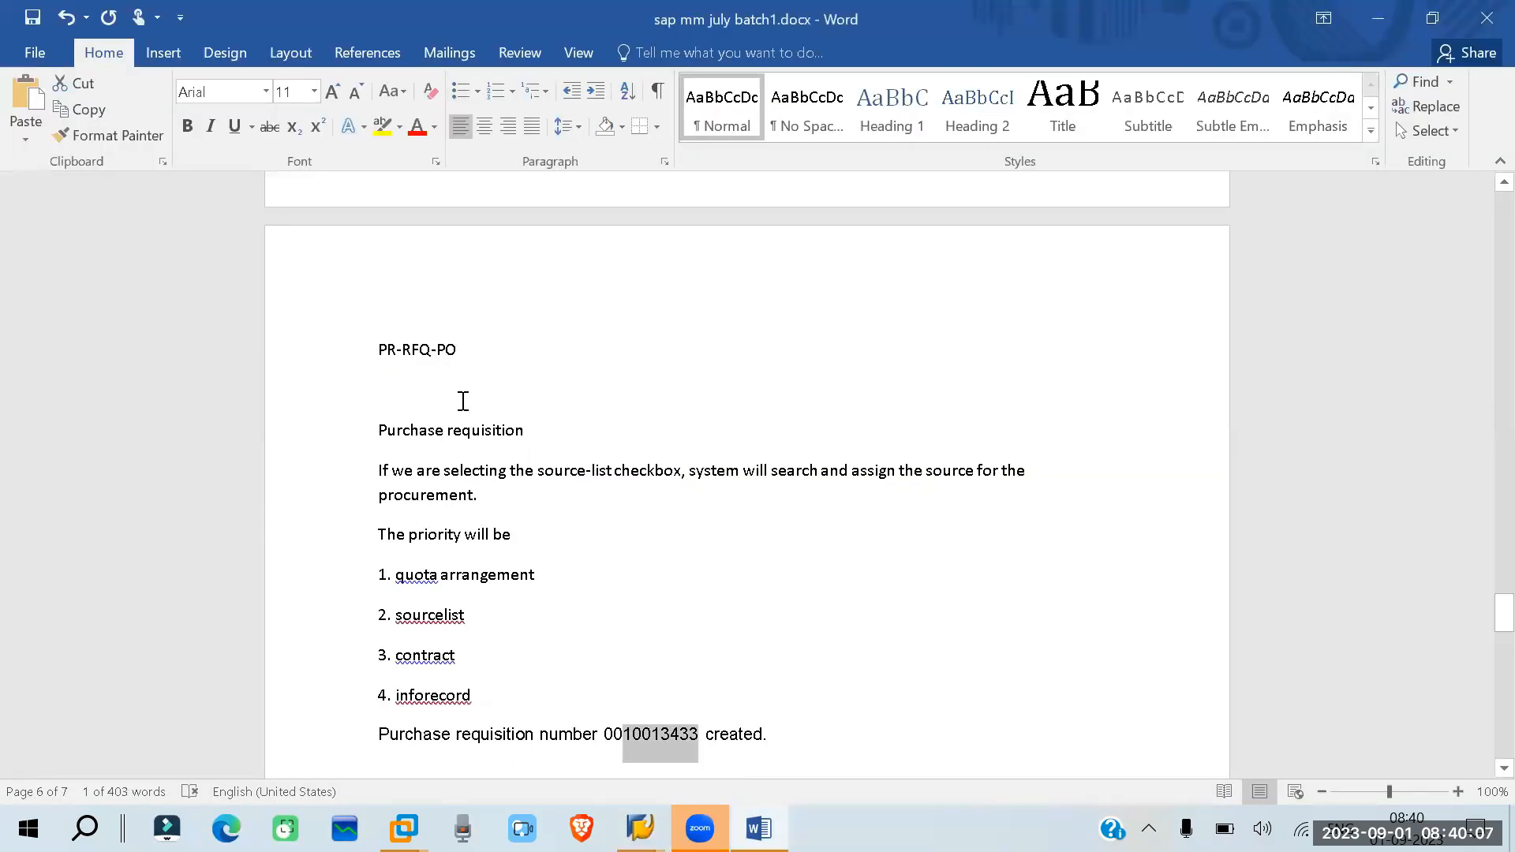
left_click_drag(431, 353, 401, 355)
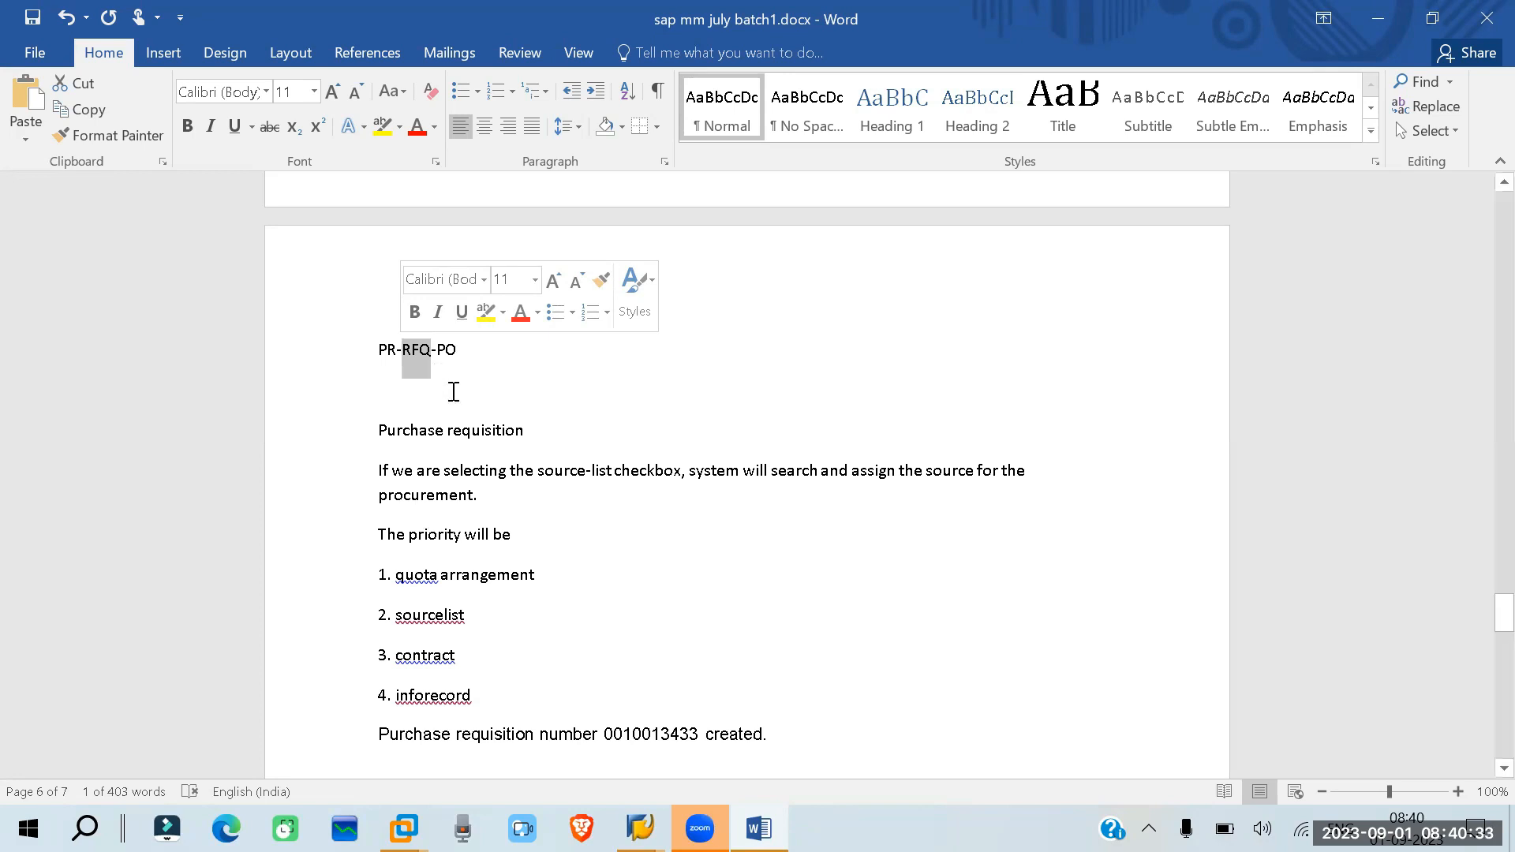
left_click(691, 400)
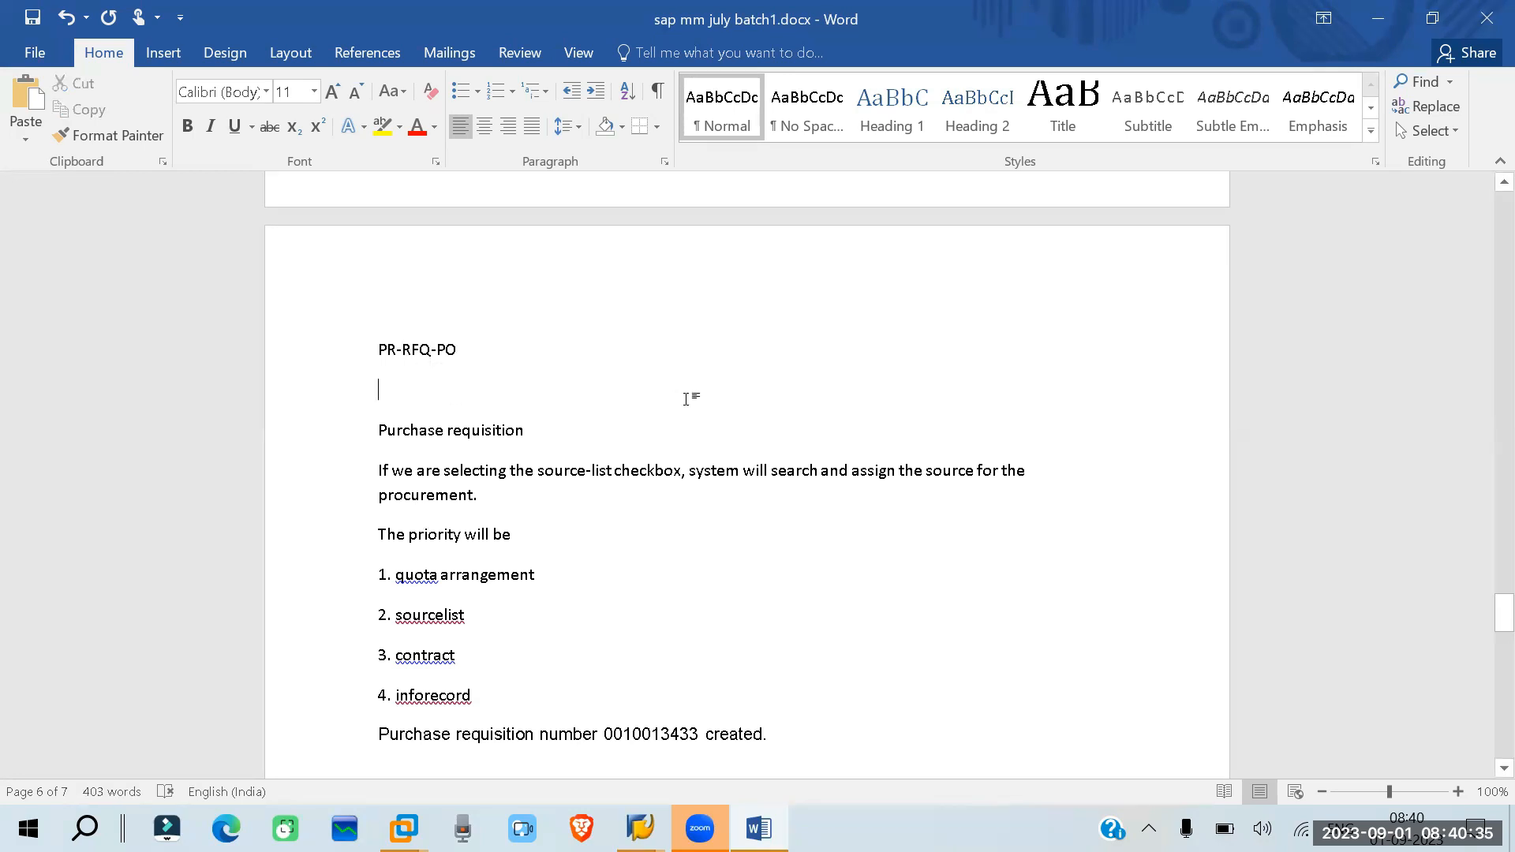